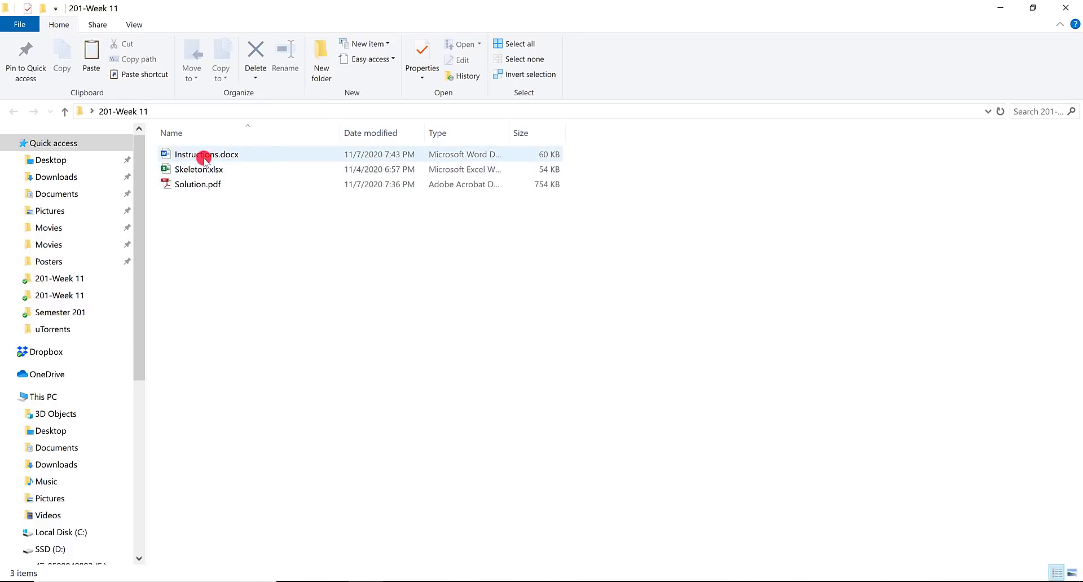
- Open Instructions.docx, Skeleton.xlsx and Solution.pdf from the 201-Week 11 folder
double_click(204, 155)
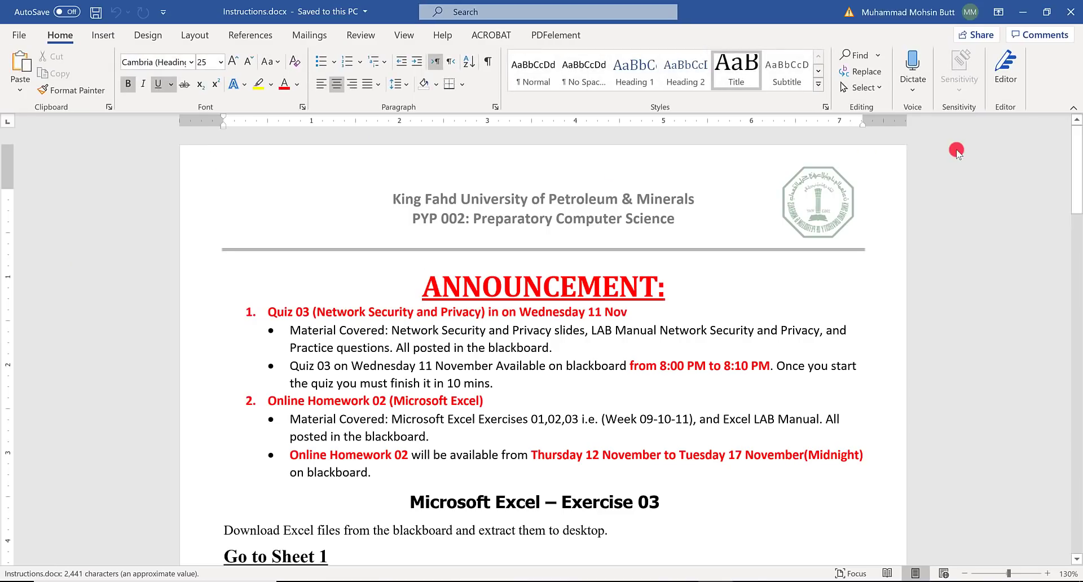
key(alt+Tab)
click(275, 168)
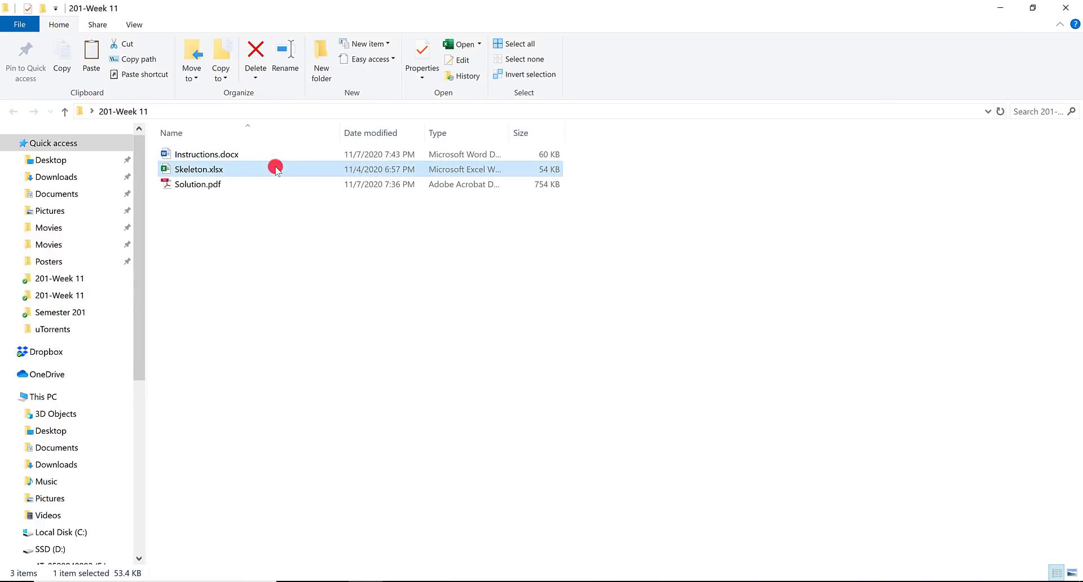
double_click(275, 168)
key(alt+Tab)
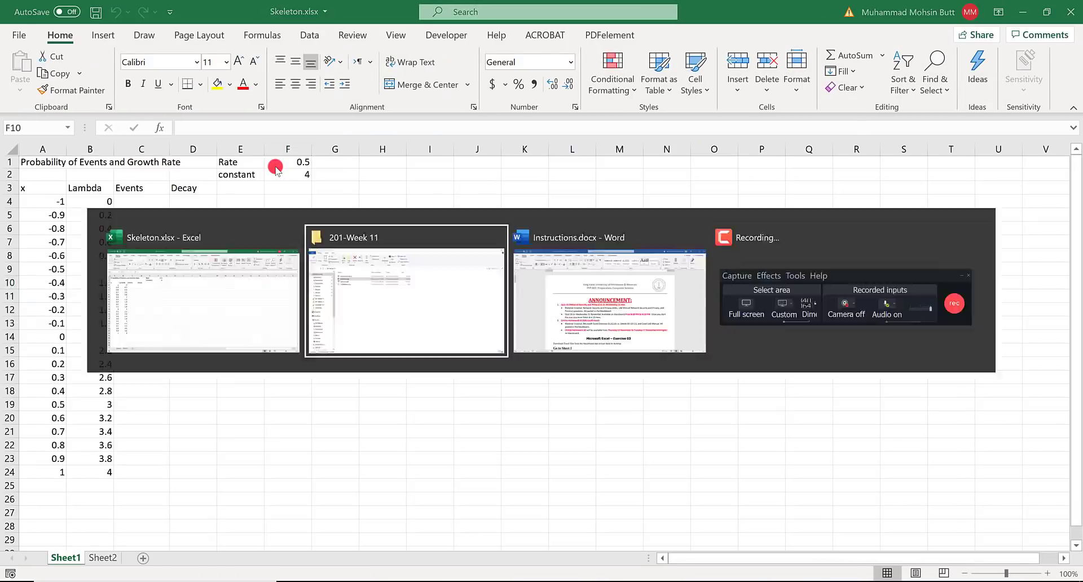
click(205, 183)
double_click(205, 183)
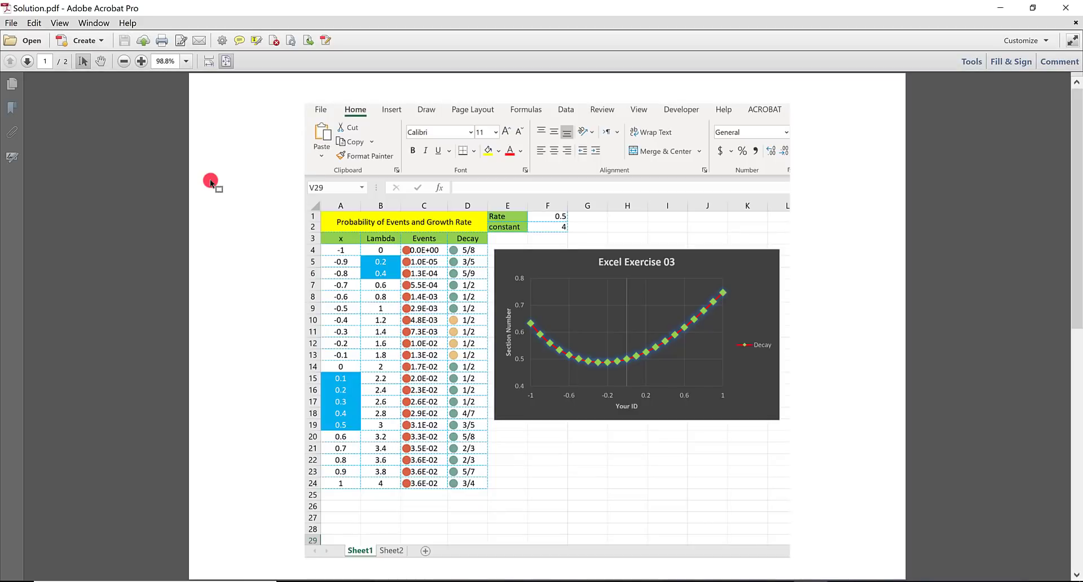
- Switch to the Instructions document in Word and read the merge and wrap text task under Go to Sheet 1
key(alt+Tab)
key(alt+Tab)
key(alt+Tab)
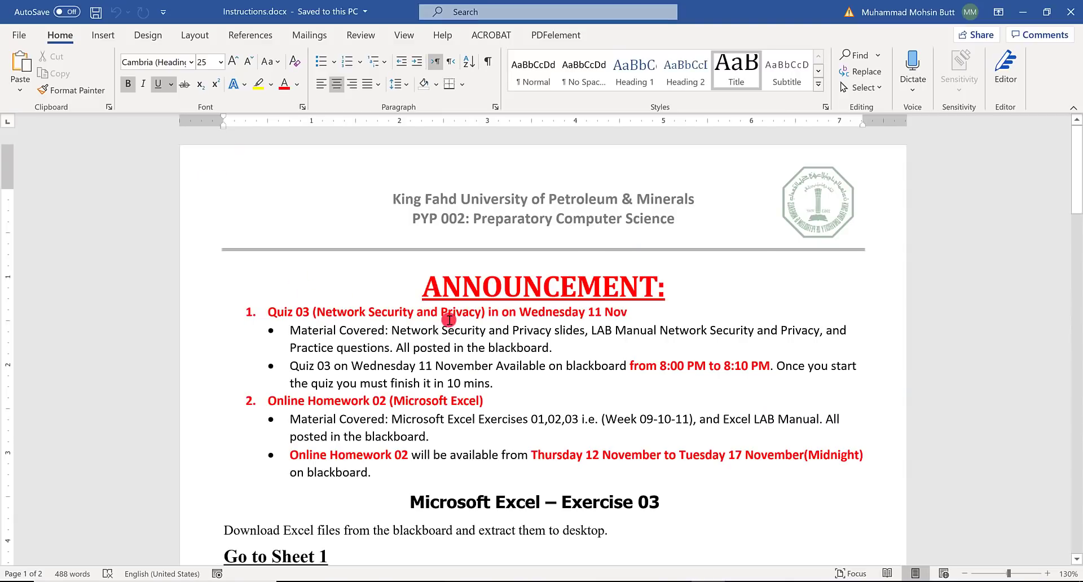
scroll(448, 320, down, 3)
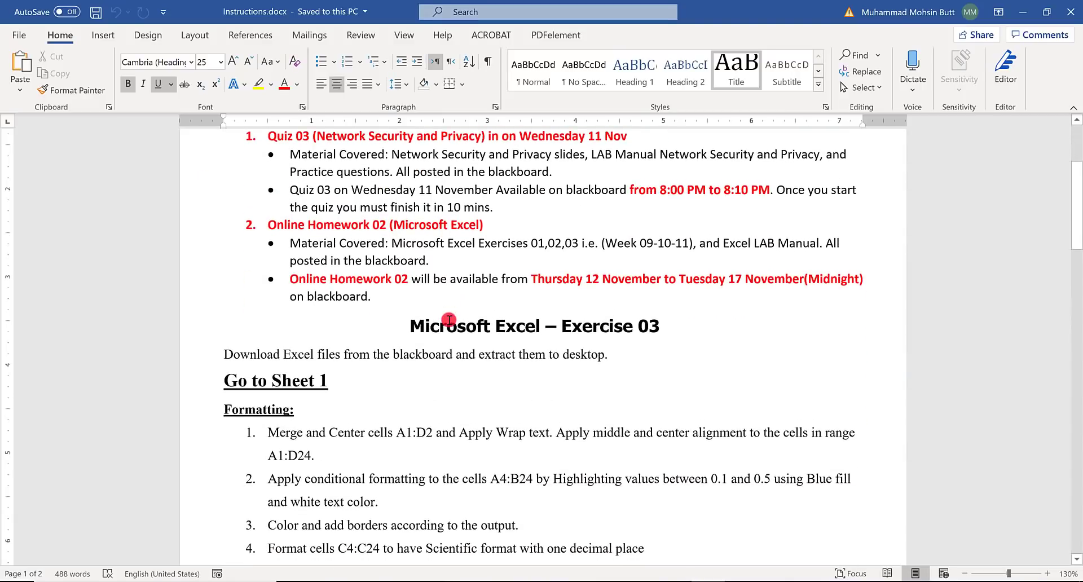
scroll(449, 319, down, 3)
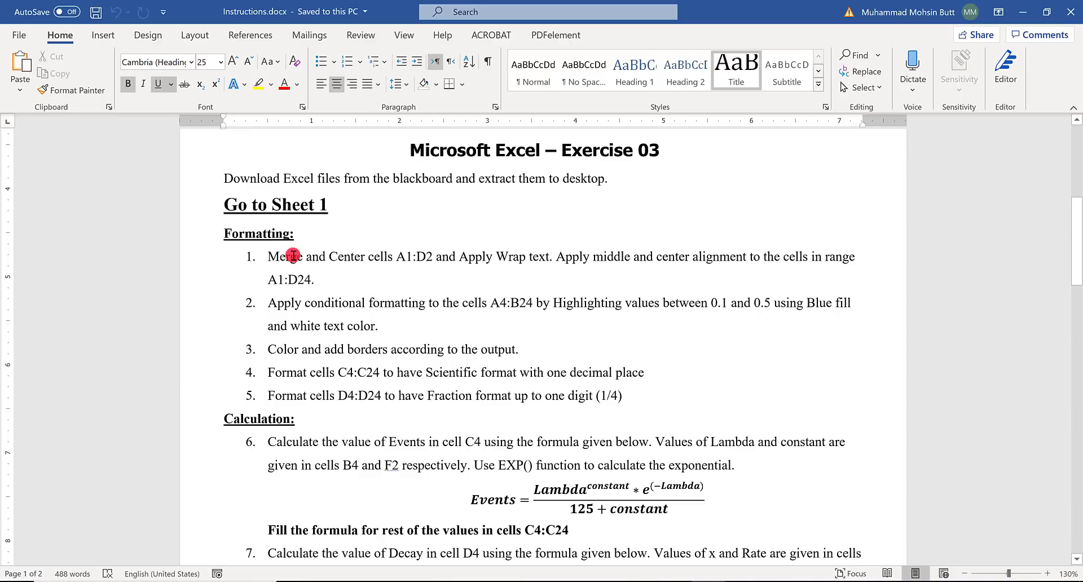
drag(278, 258, 550, 260)
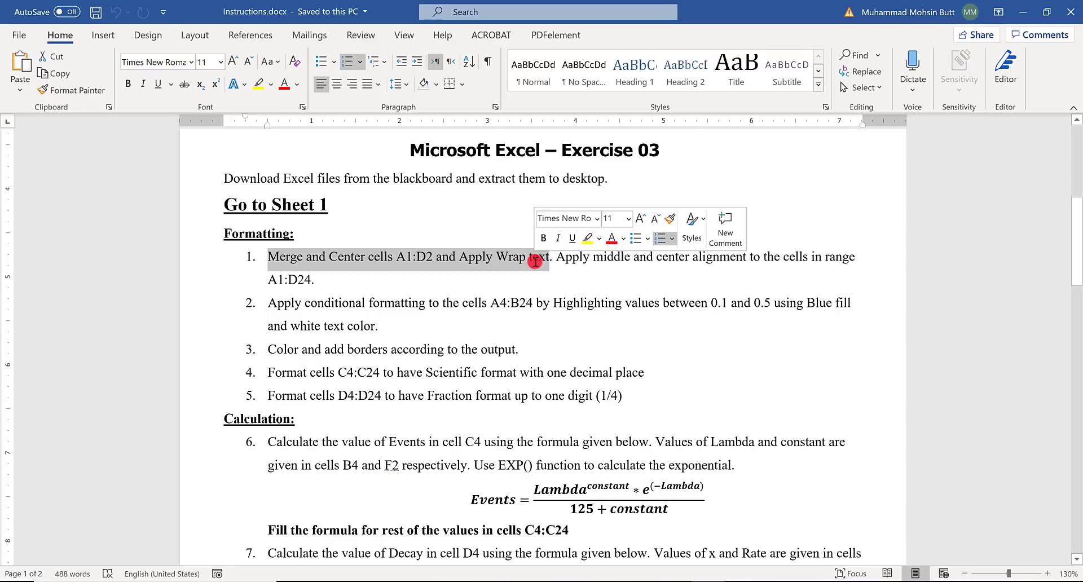
- Switch to the Skeleton workbook in Excel, and merge and center cells A1:D2 with wrap text on Sheet1
key(alt+Tab)
key(alt+Tab)
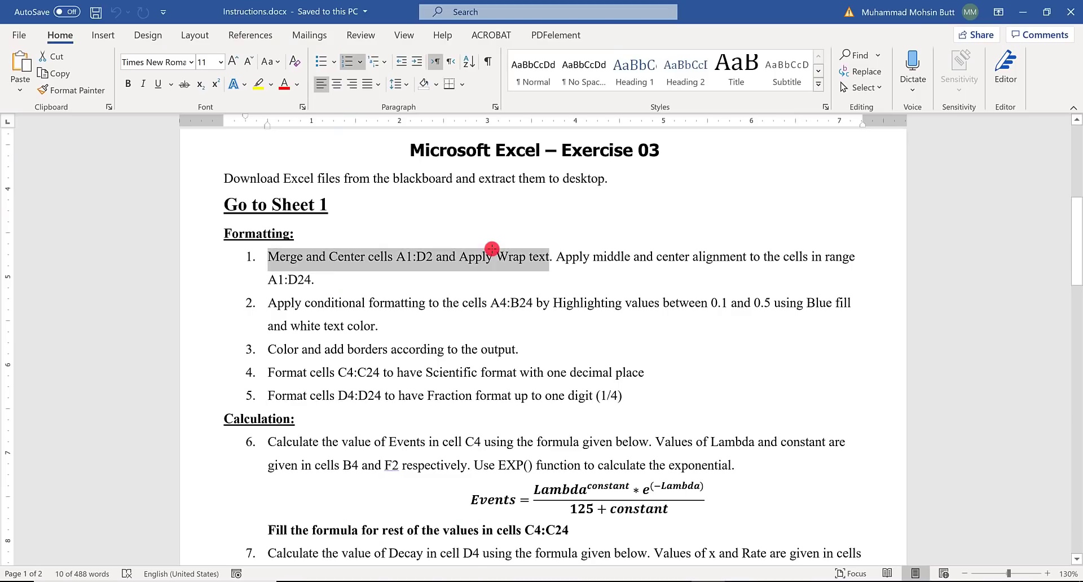
key(alt+Tab)
key(Tab)
key(Tab)
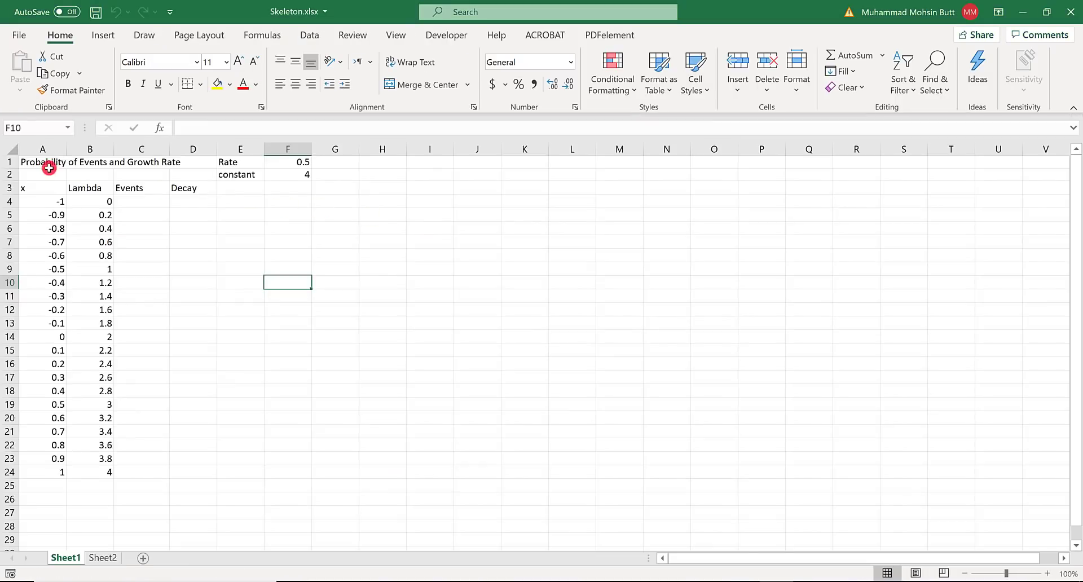
drag(42, 166, 190, 176)
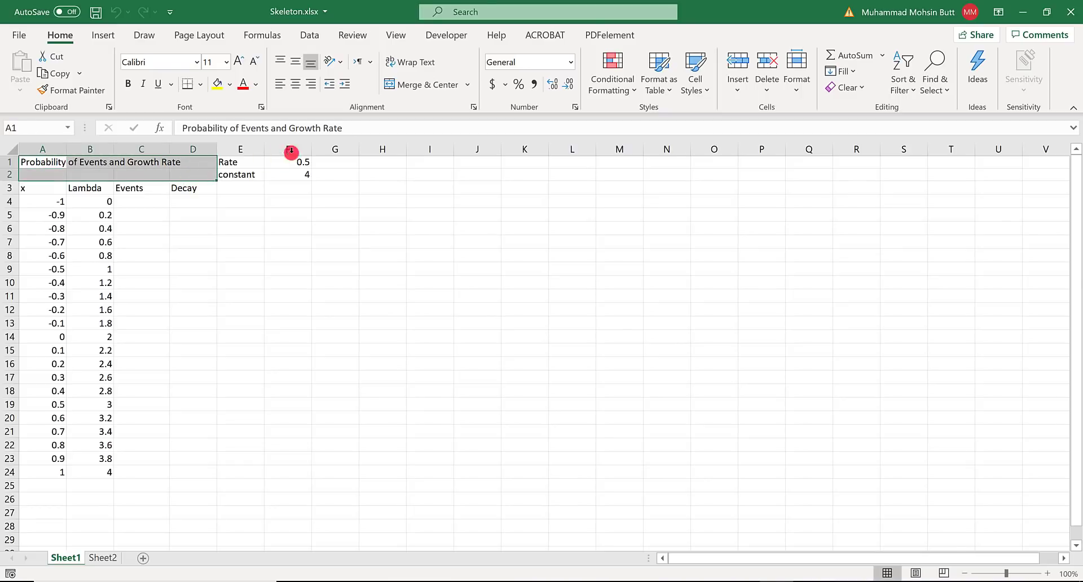
click(431, 85)
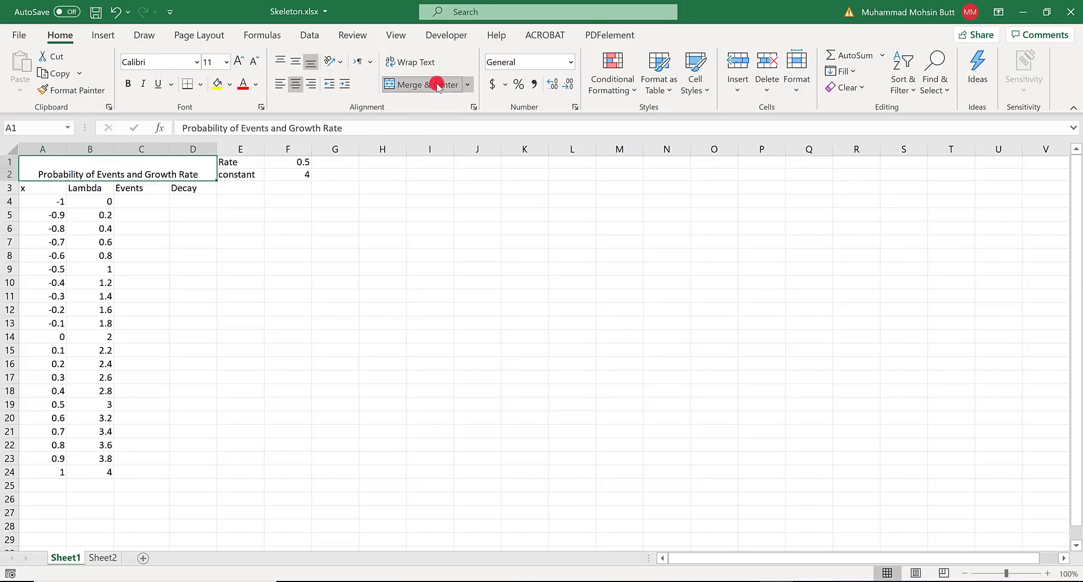
click(417, 64)
- Check the alignment part of the first formatting task in the Word instructions and return to the Excel workbook
key(alt+Tab)
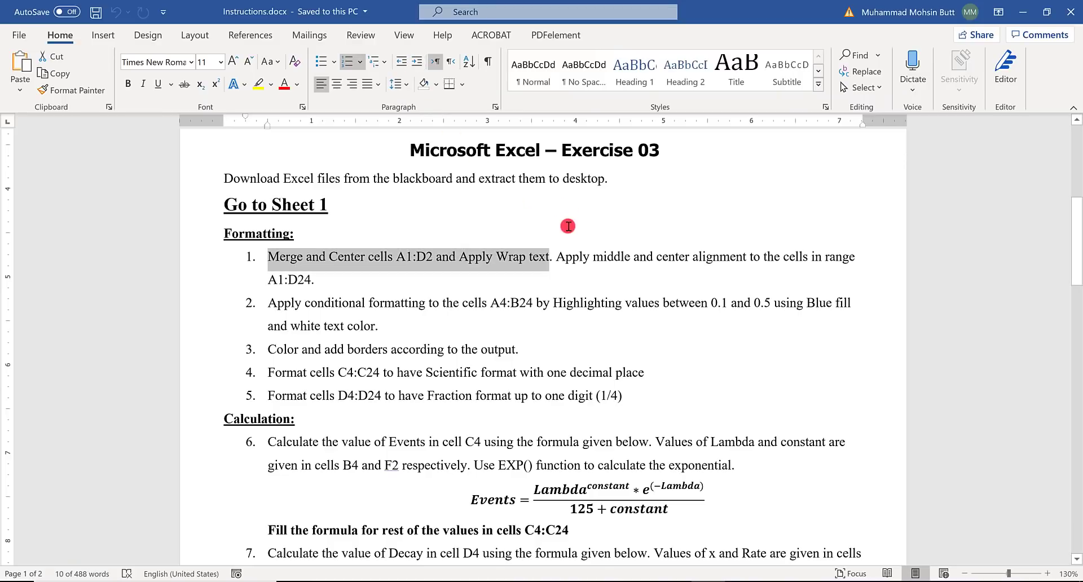
drag(557, 257, 800, 277)
key(alt+Tab)
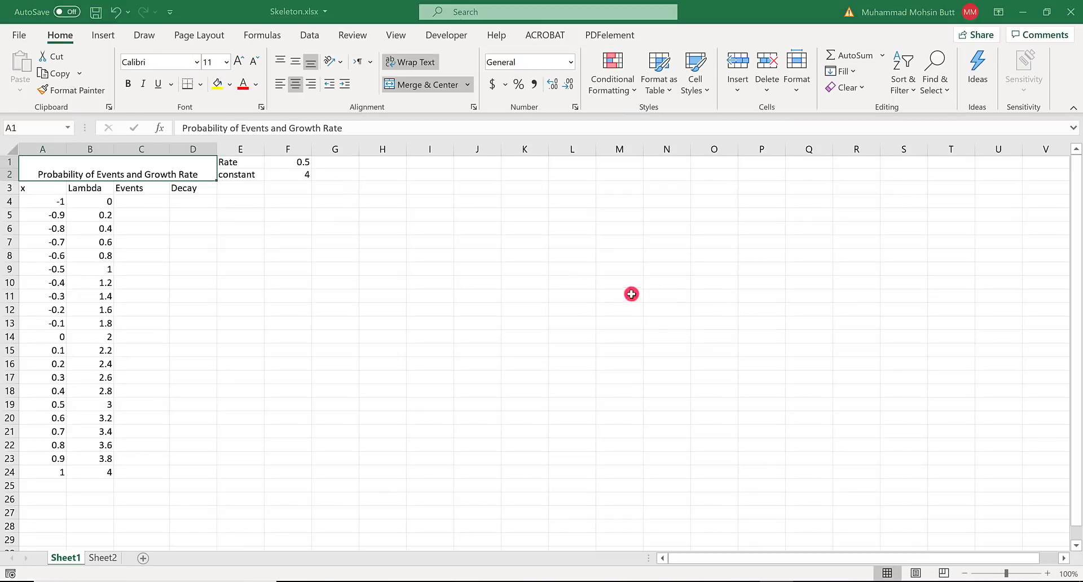
key(BackSpace)
key(ctrl+z)
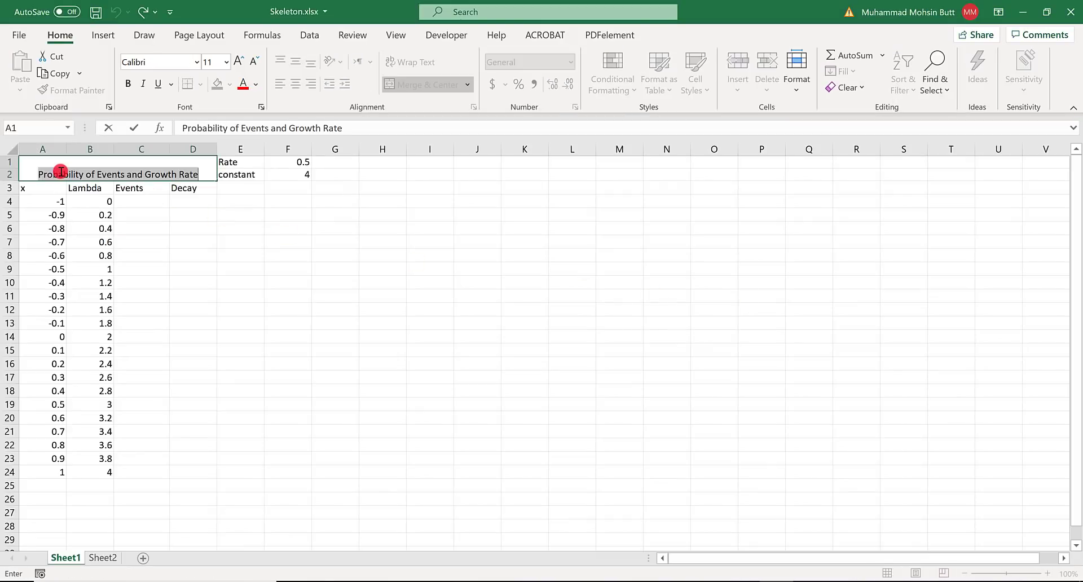
click(42, 168)
click(100, 213)
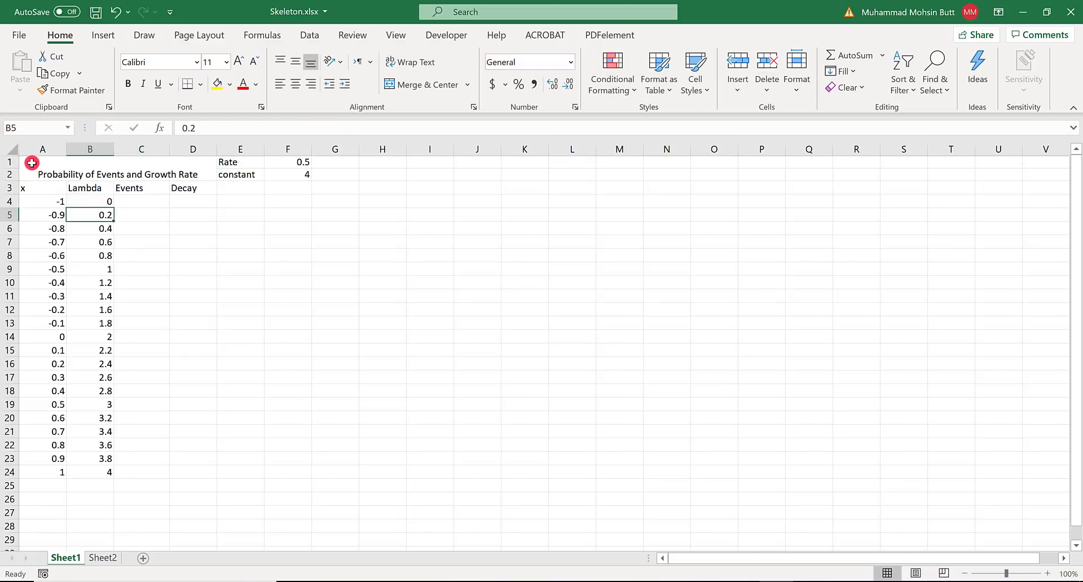
- Apply middle vertical alignment to cells A1:D24
drag(28, 161, 186, 476)
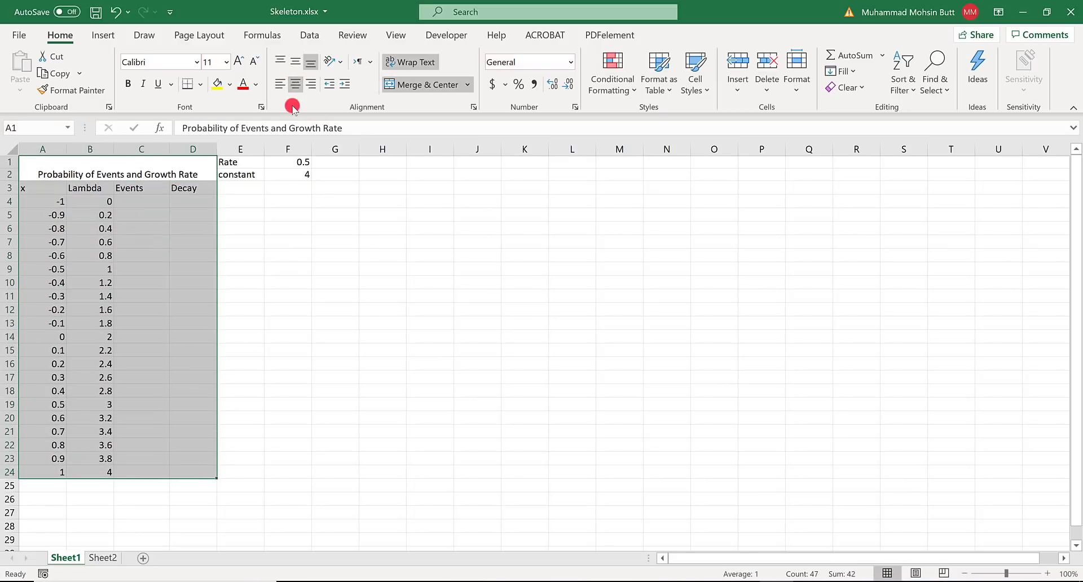
click(294, 61)
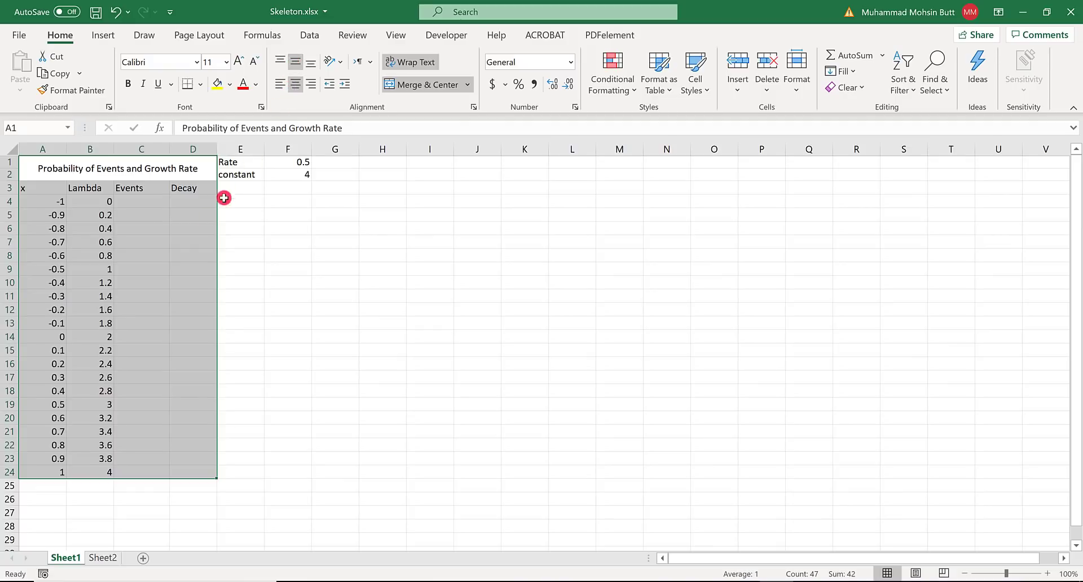
- Check the second formatting task in the Word instructions and set up an Excel highlight rule on A4:B24 for values between 0.1 and 0.5
key(alt+Tab)
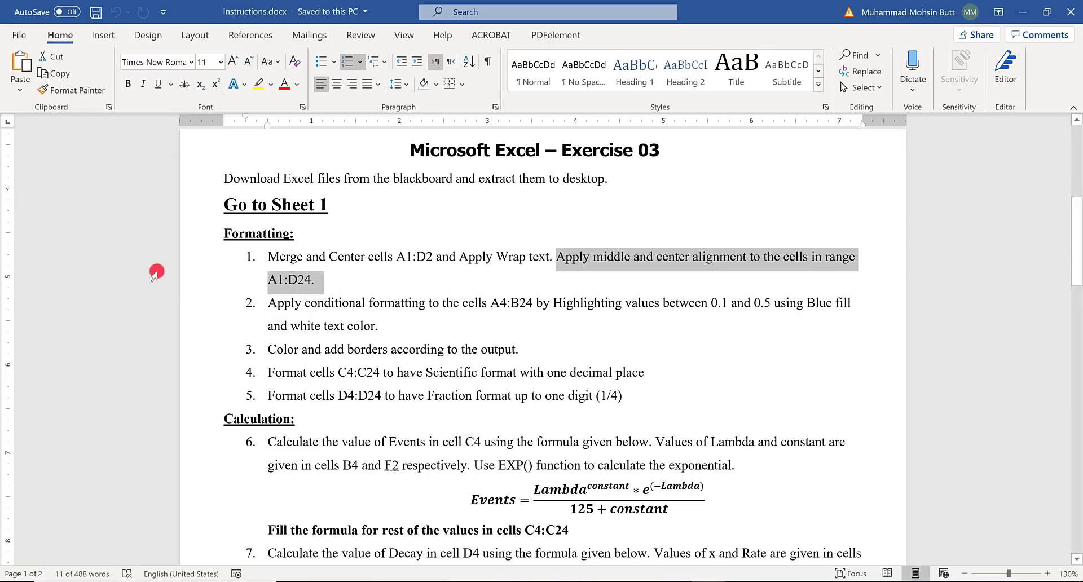
click(320, 320)
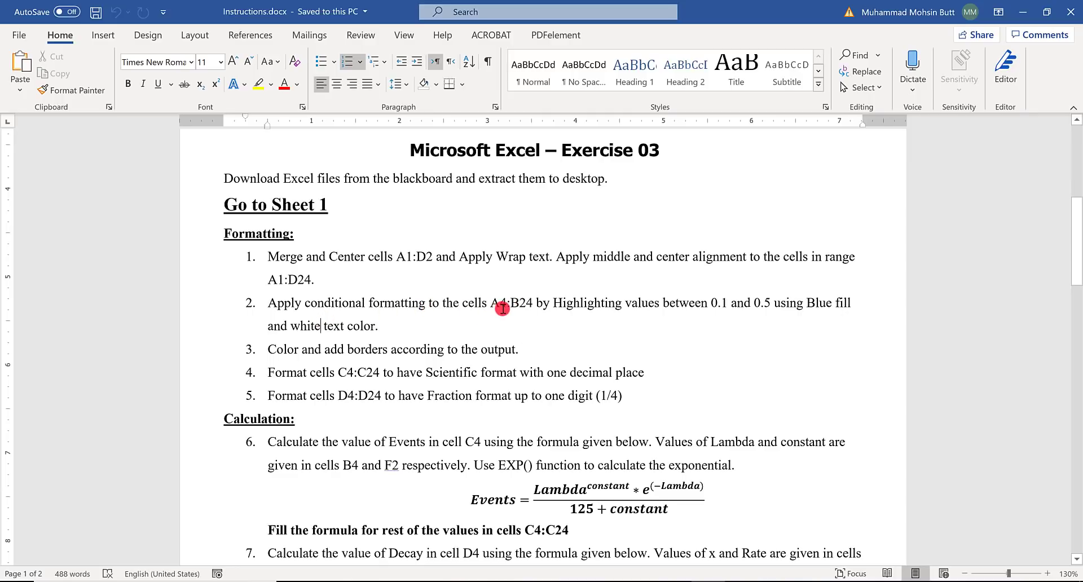
key(alt+Tab)
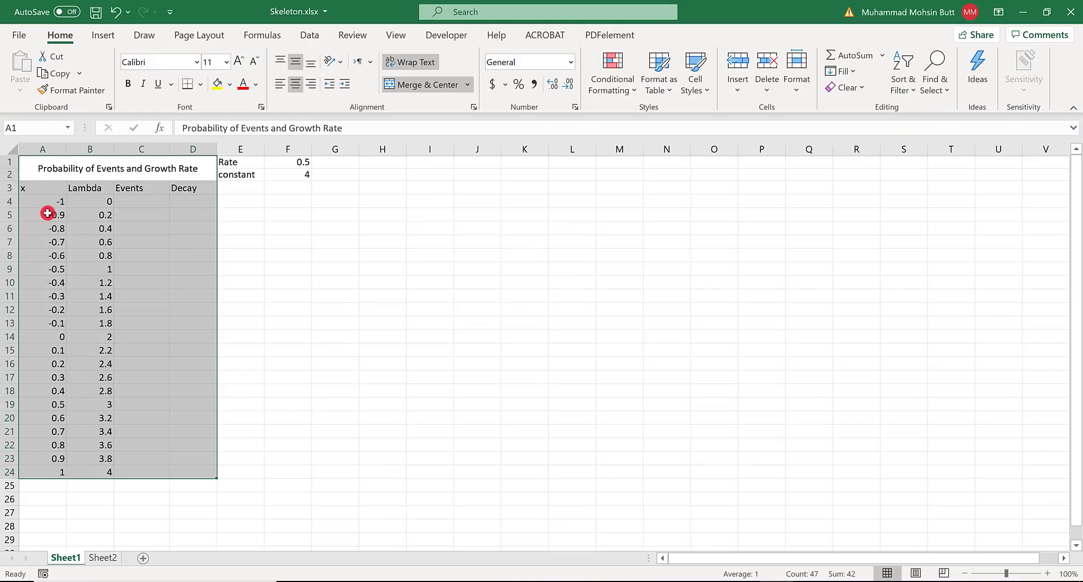
drag(40, 198, 97, 467)
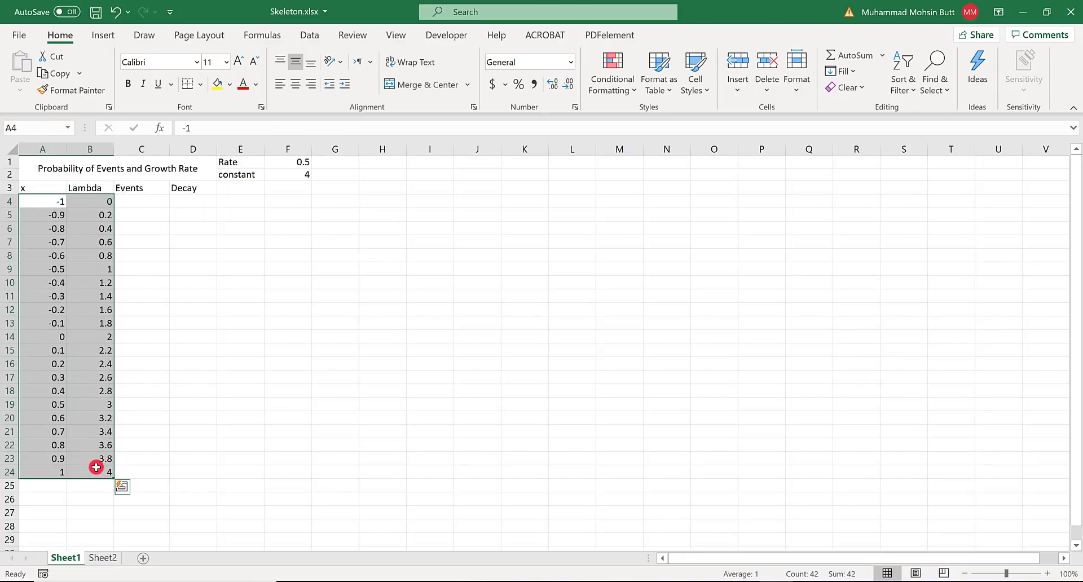
key(alt+Tab)
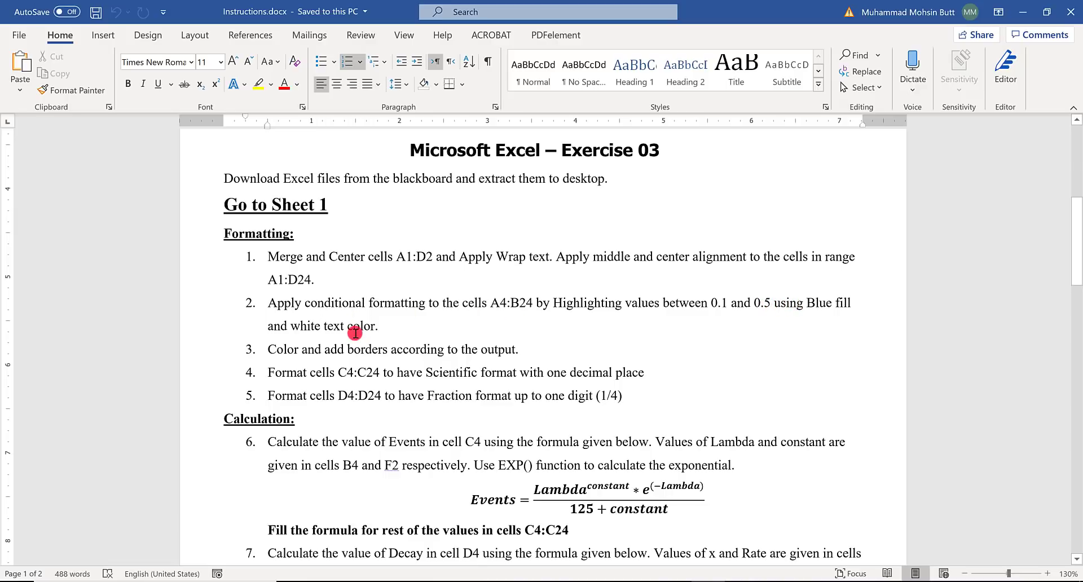
key(alt+Tab)
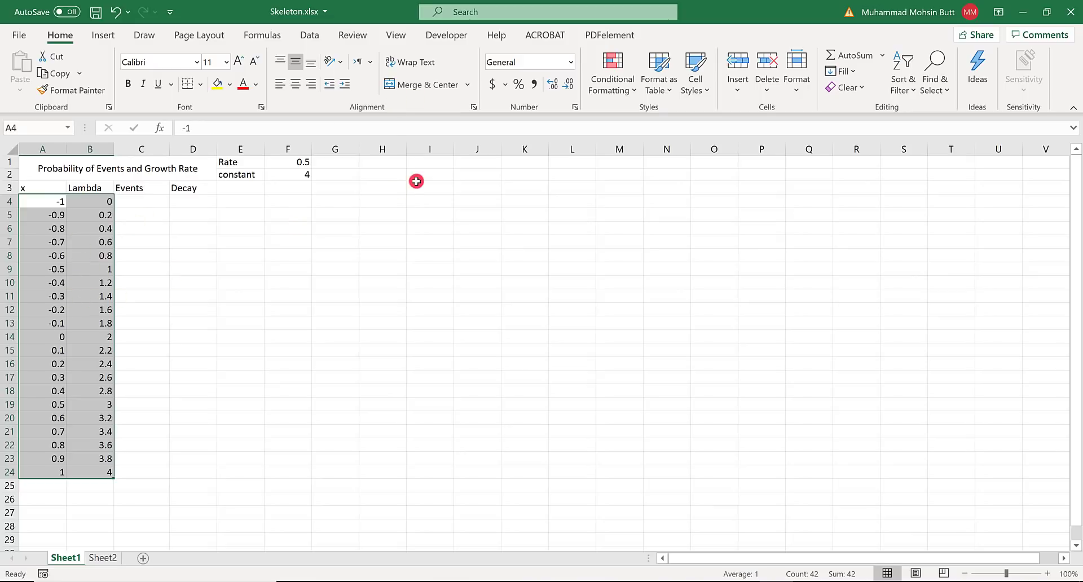
click(614, 89)
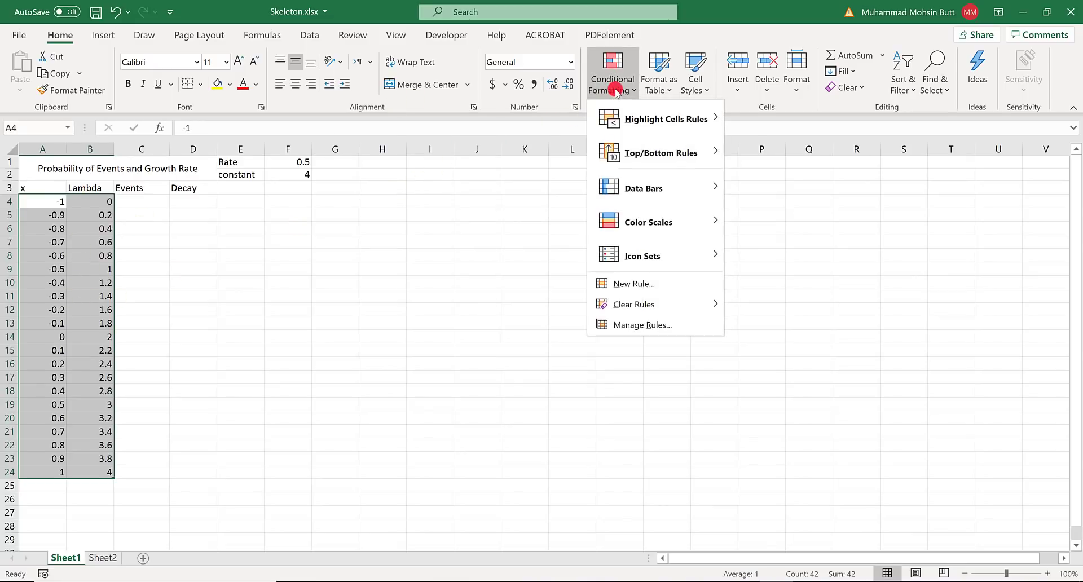
mouse_move(638, 119)
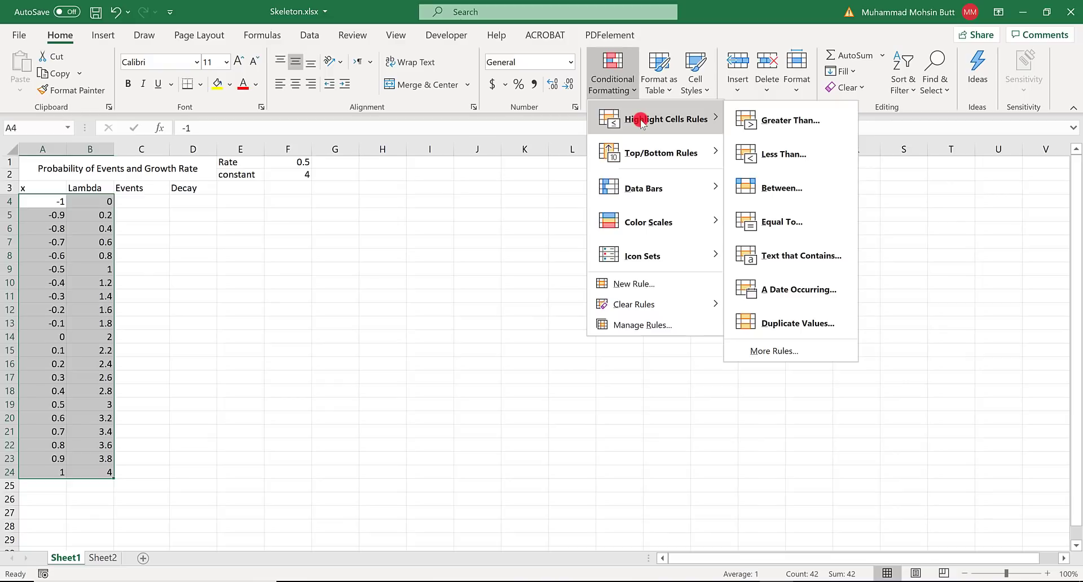
click(816, 190)
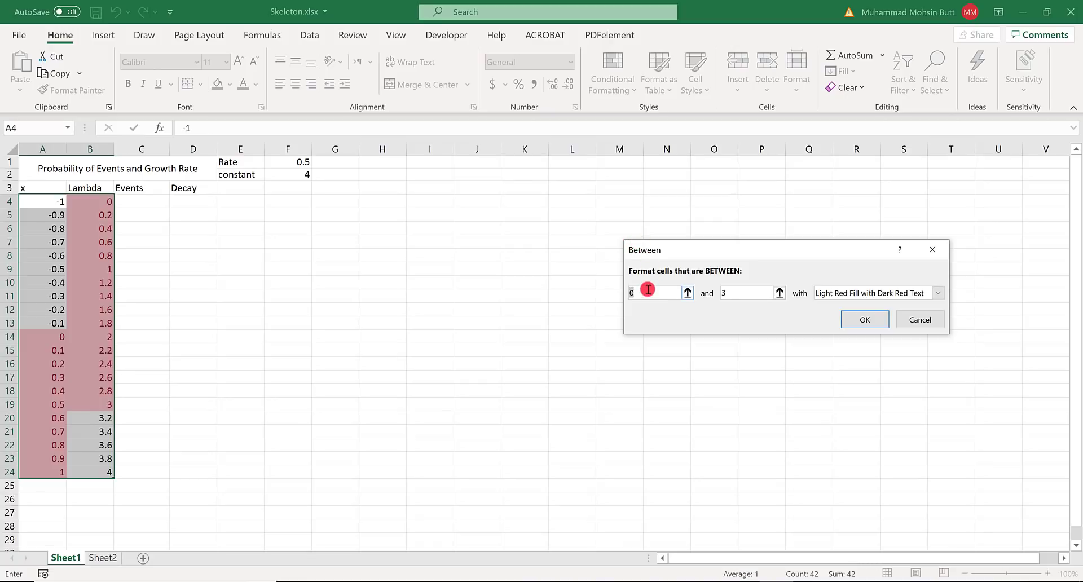
text(0.1)
drag(734, 289, 684, 292)
text(0.5)
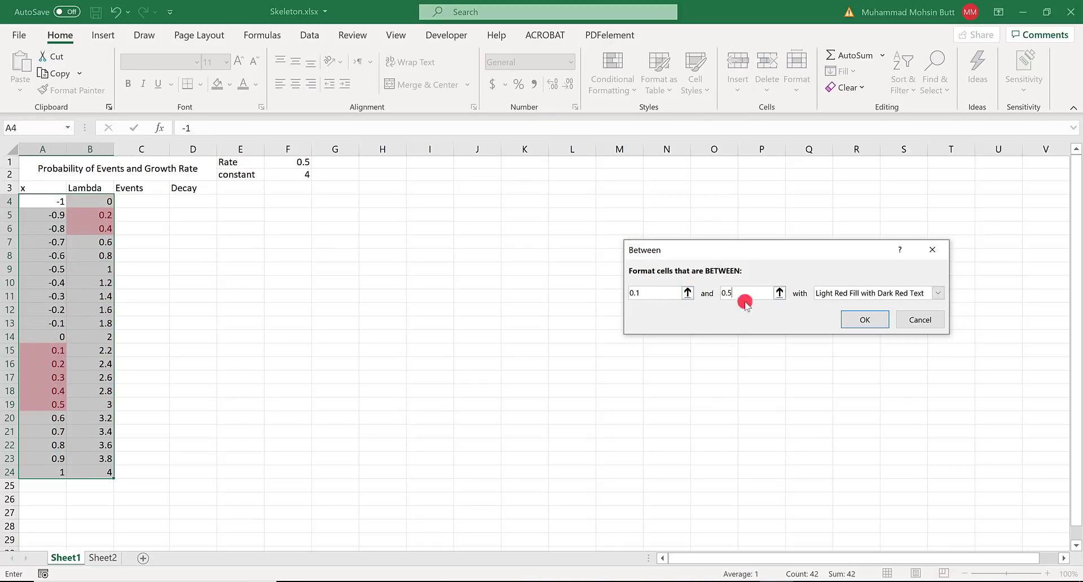
- Give the Between rule a custom format with white font and light blue fill, and apply it to the cells
click(866, 294)
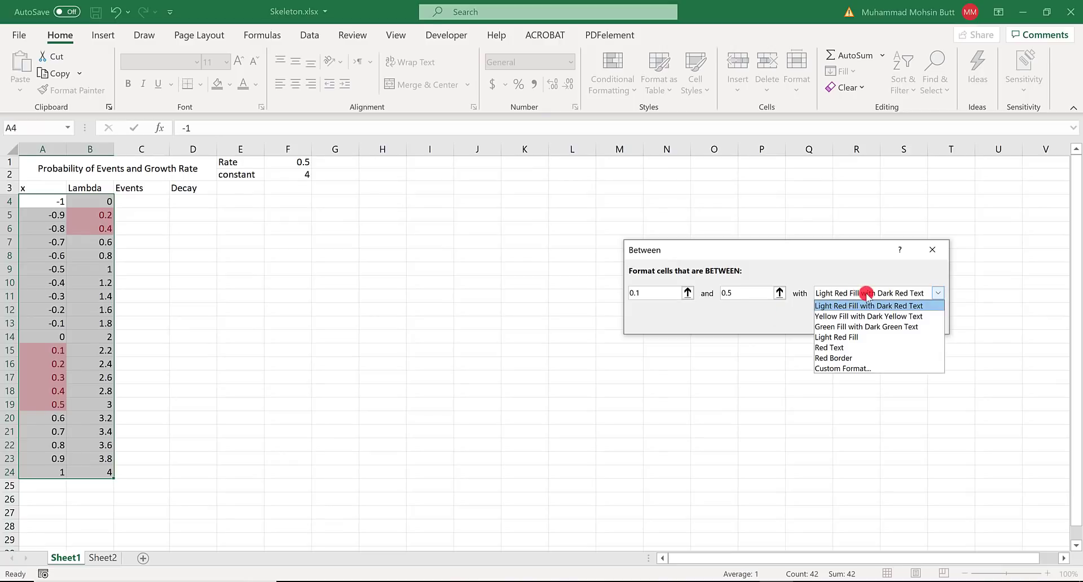
click(863, 368)
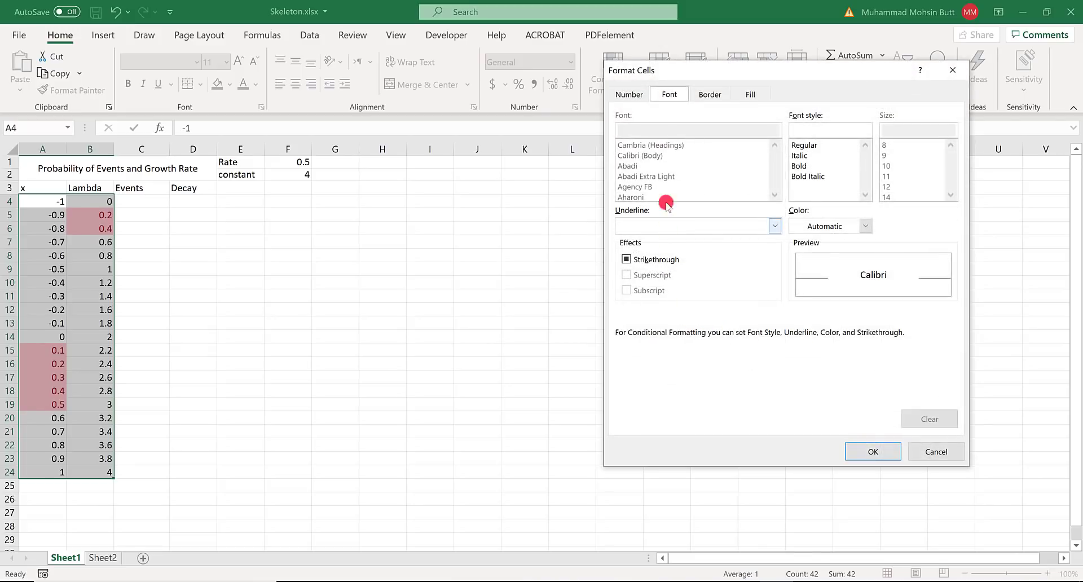
click(821, 226)
click(795, 283)
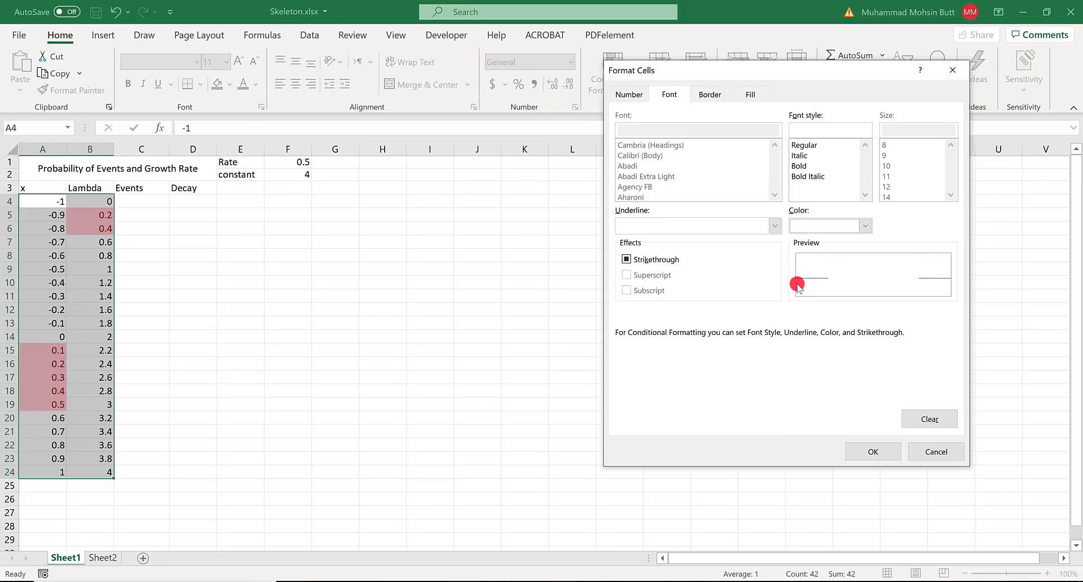
click(750, 95)
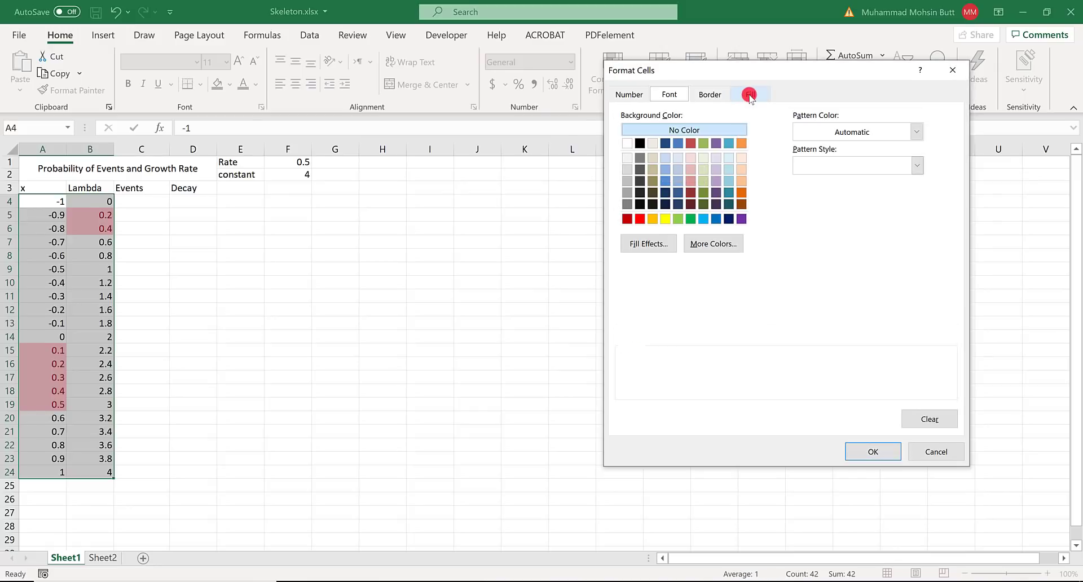
click(703, 218)
click(867, 450)
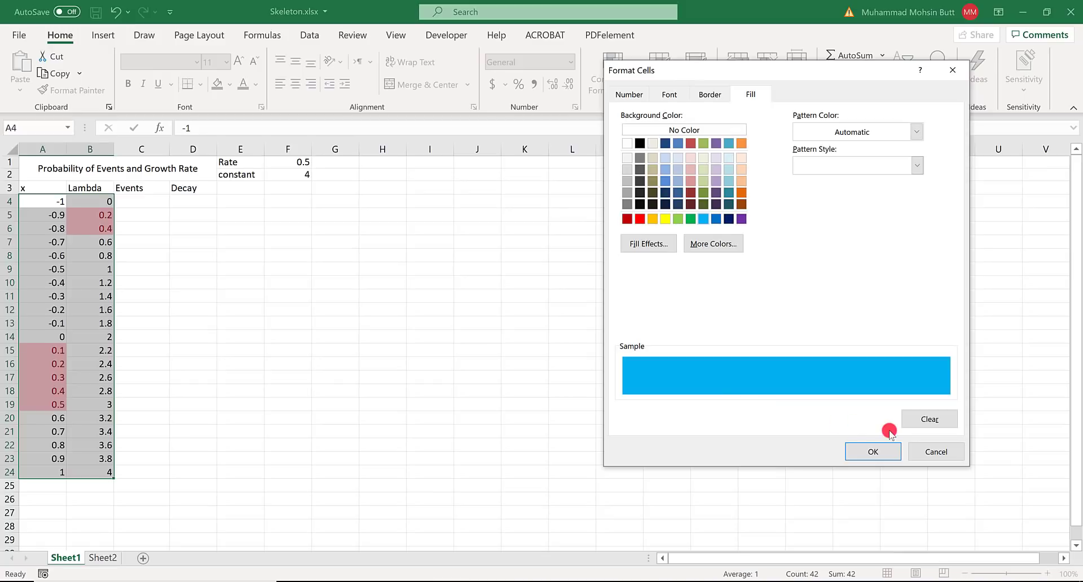
click(869, 445)
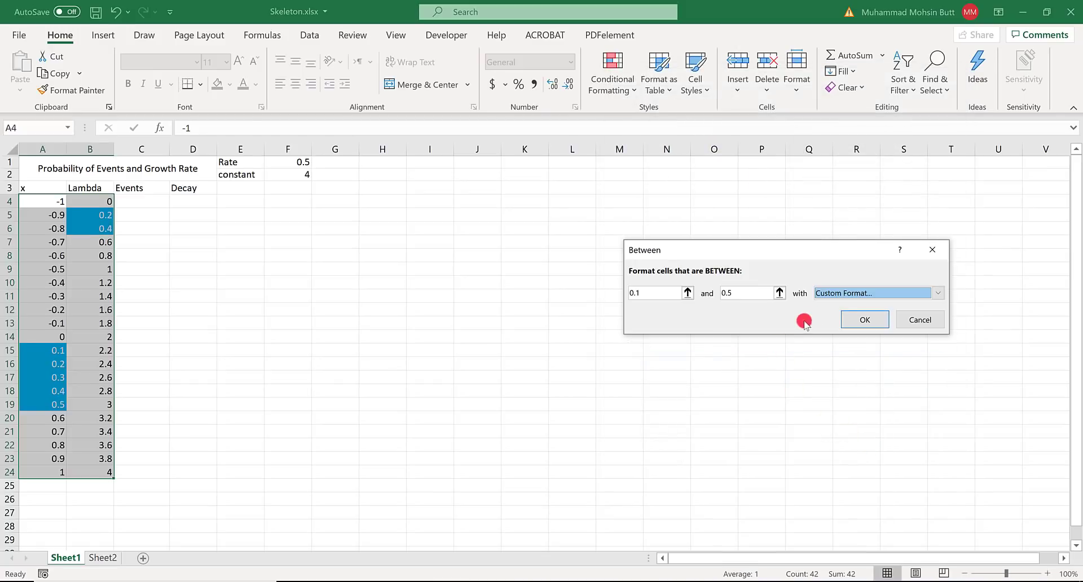
click(862, 320)
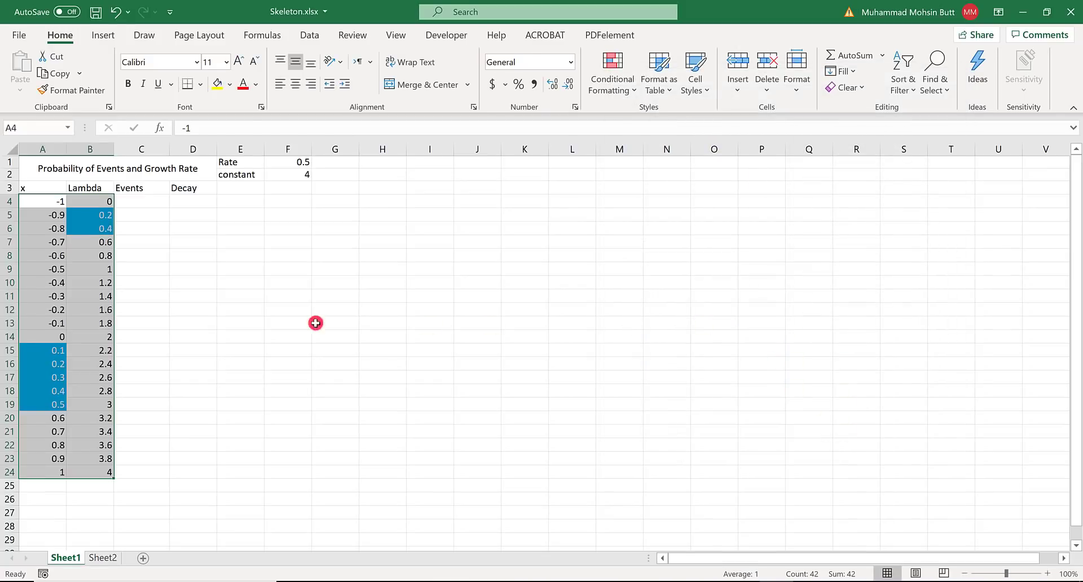
- Check the third formatting task in the Word instructions and examine the expected colours and borders in Solution.pdf
click(178, 315)
key(alt+Tab)
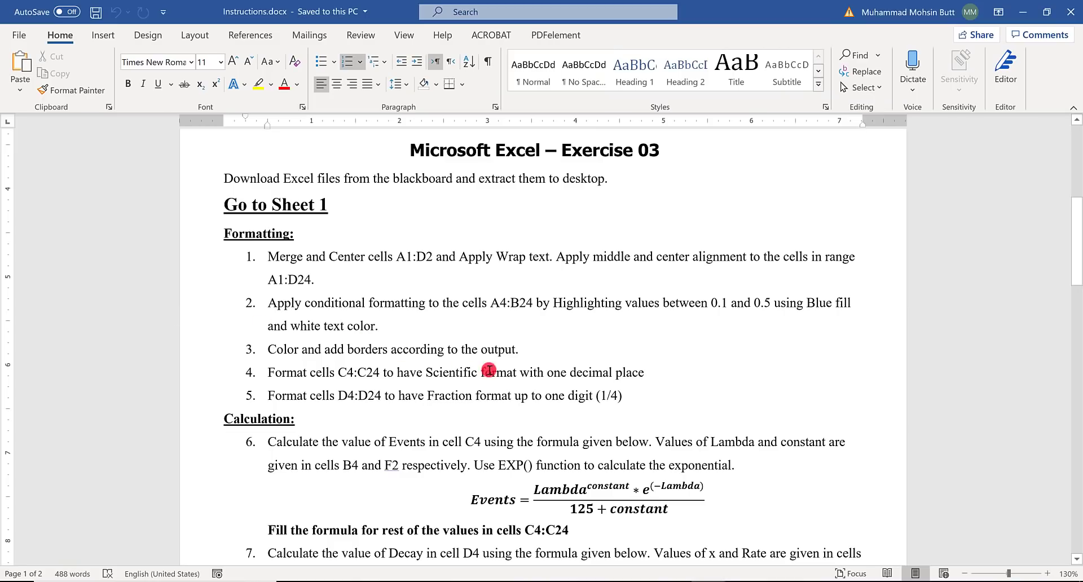
click(344, 305)
drag(297, 353, 511, 357)
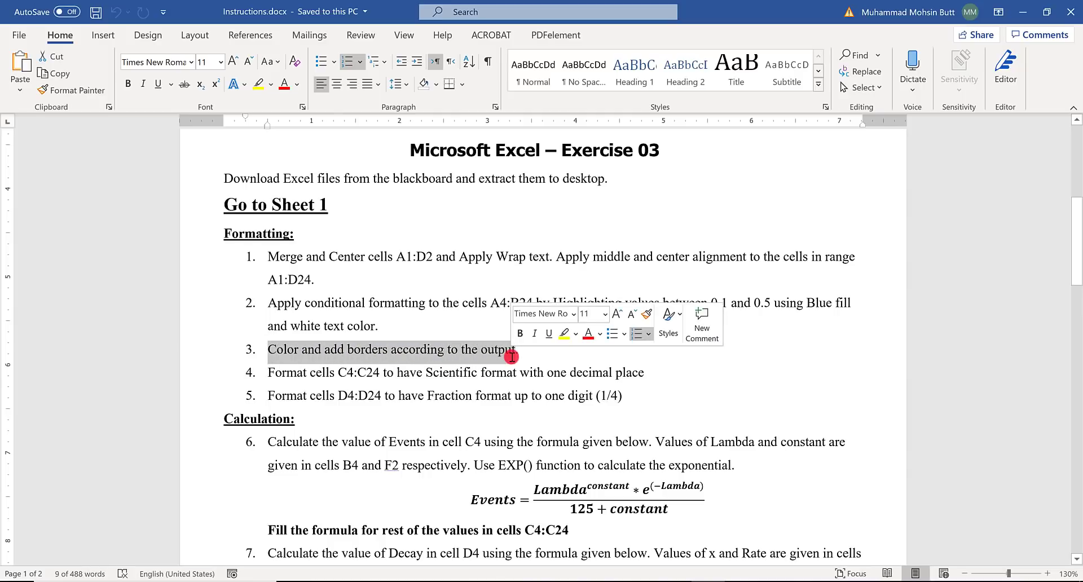
key(alt+Tab)
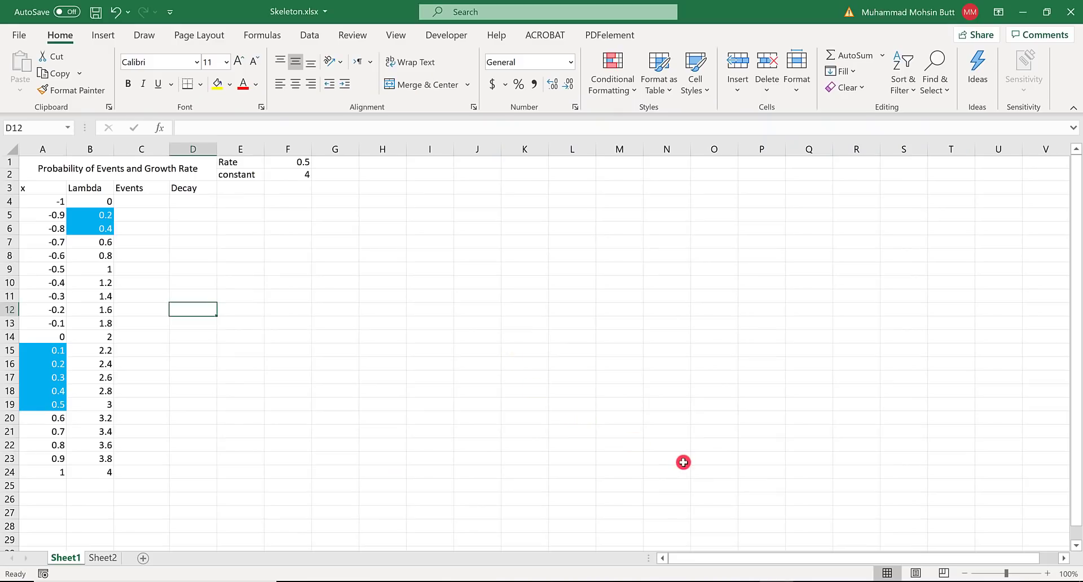
click(810, 580)
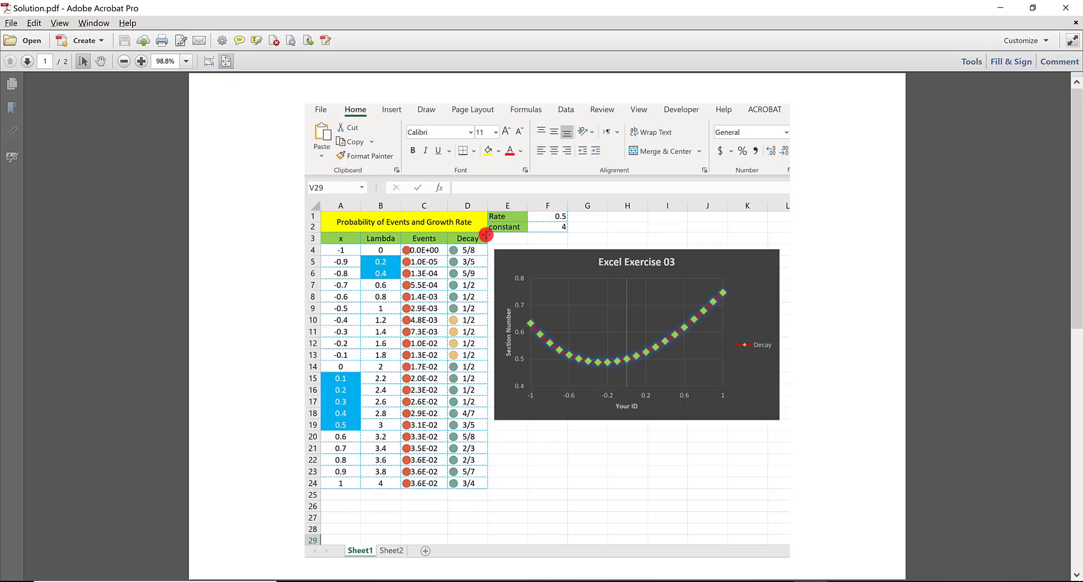
- Return to the Excel workbook and fill the merged title cell A1:D2 with yellow
key(alt+Tab)
click(56, 169)
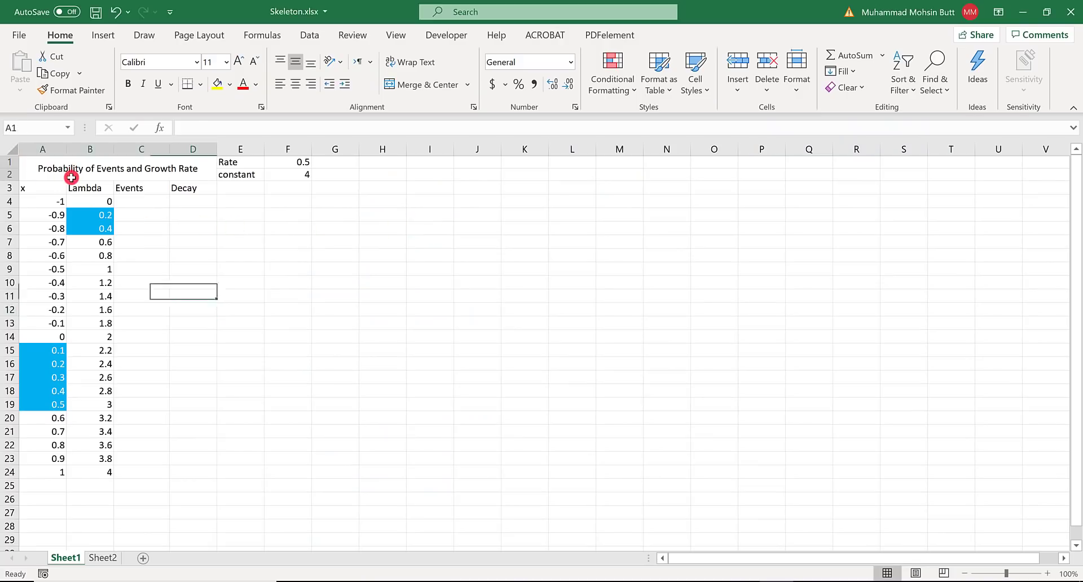
click(217, 86)
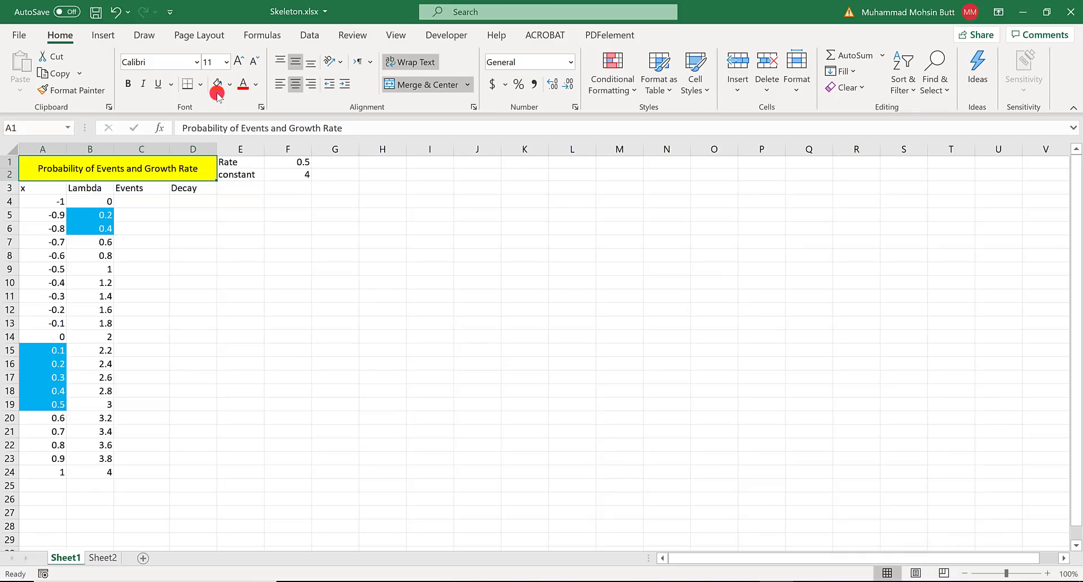
- Fill the header cells A3:D3 and the label cells E1:E2 with light green
drag(36, 184, 227, 175)
click(230, 85)
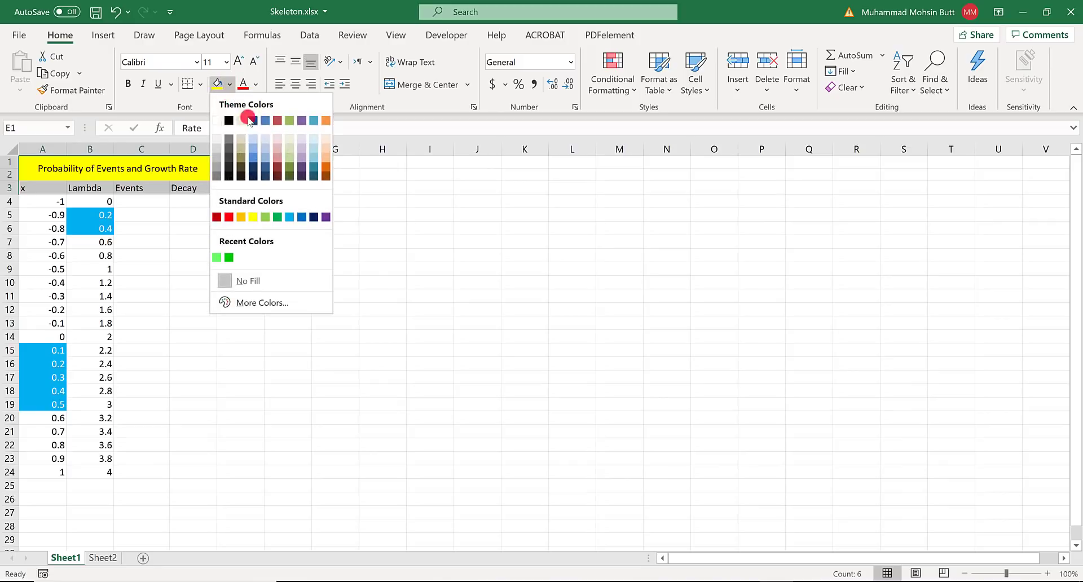
click(265, 216)
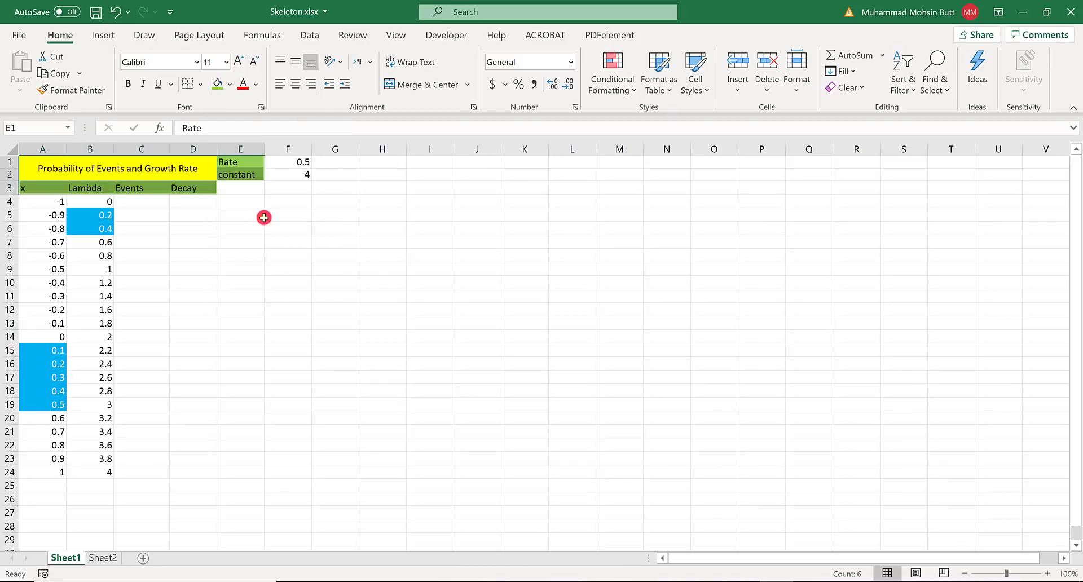
click(129, 201)
- Examine the table borders in Solution.pdf and return to the Excel workbook
key(alt+Tab)
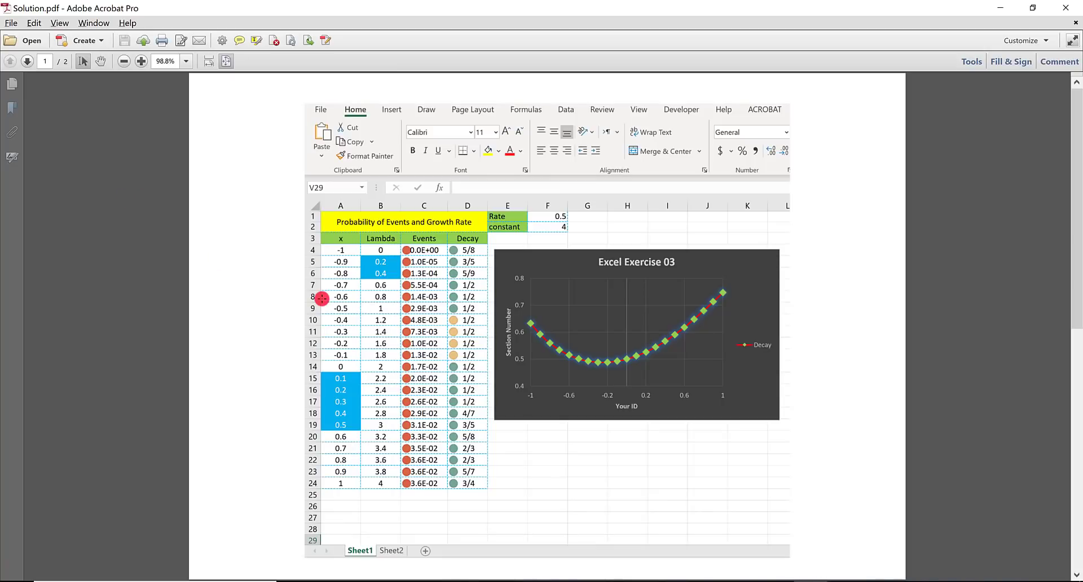
click(471, 278)
click(454, 267)
key(alt+Tab)
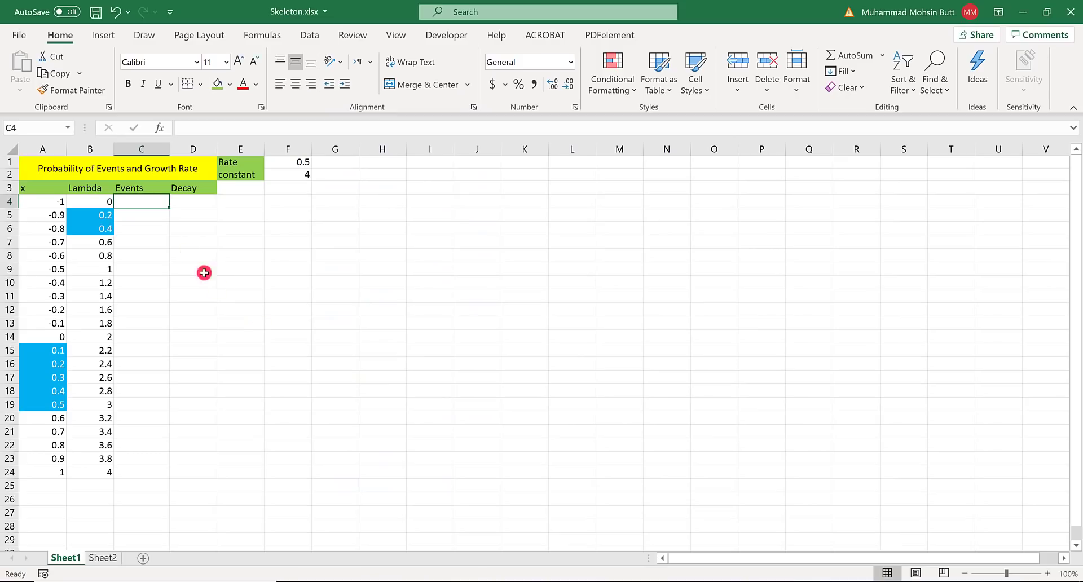
- Set the border line colour to light blue with a dashed line style, and apply all borders to cell C4
click(199, 85)
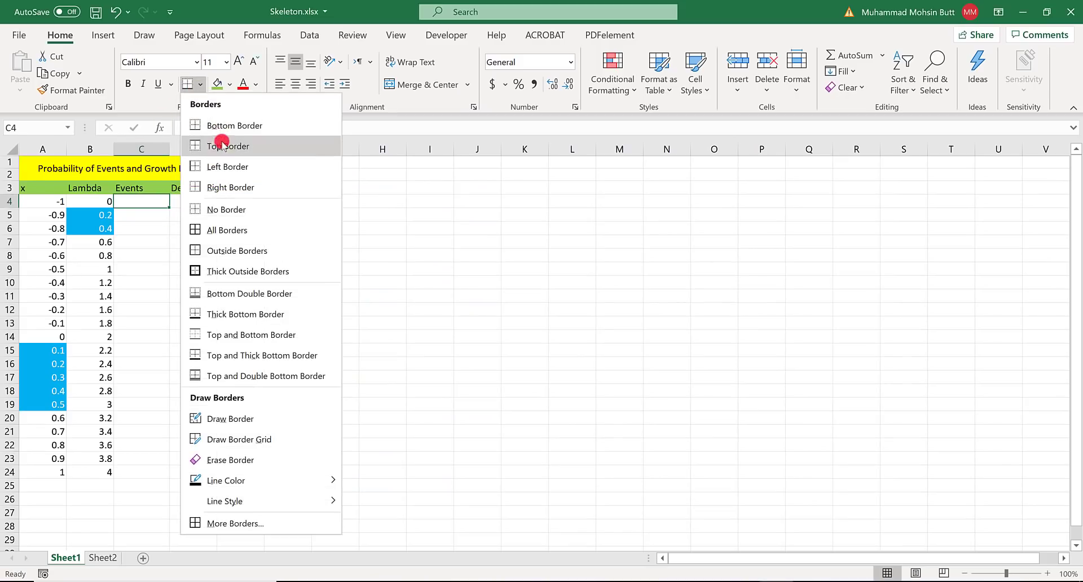
mouse_move(293, 479)
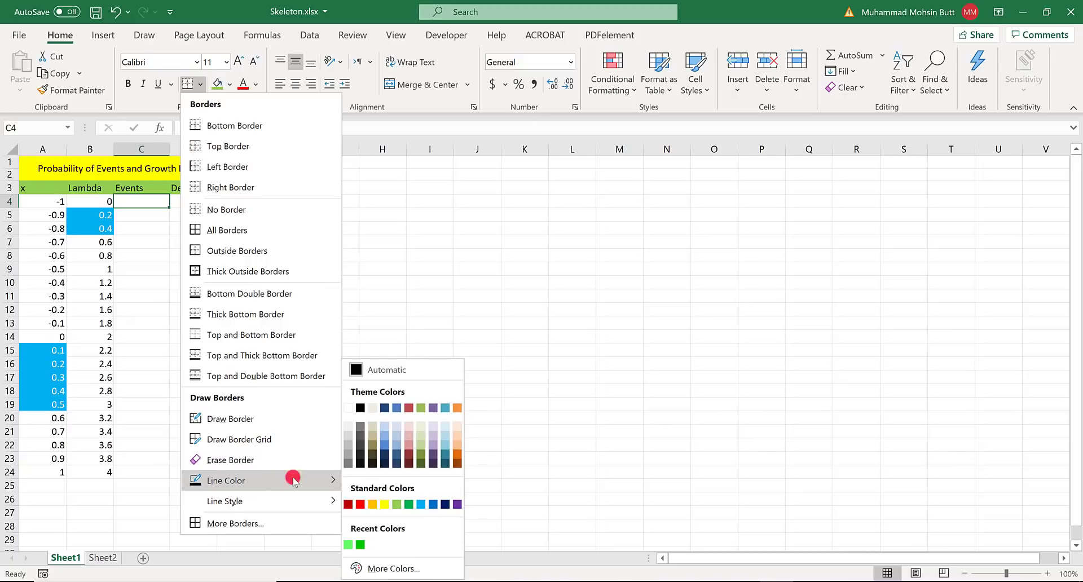
click(421, 505)
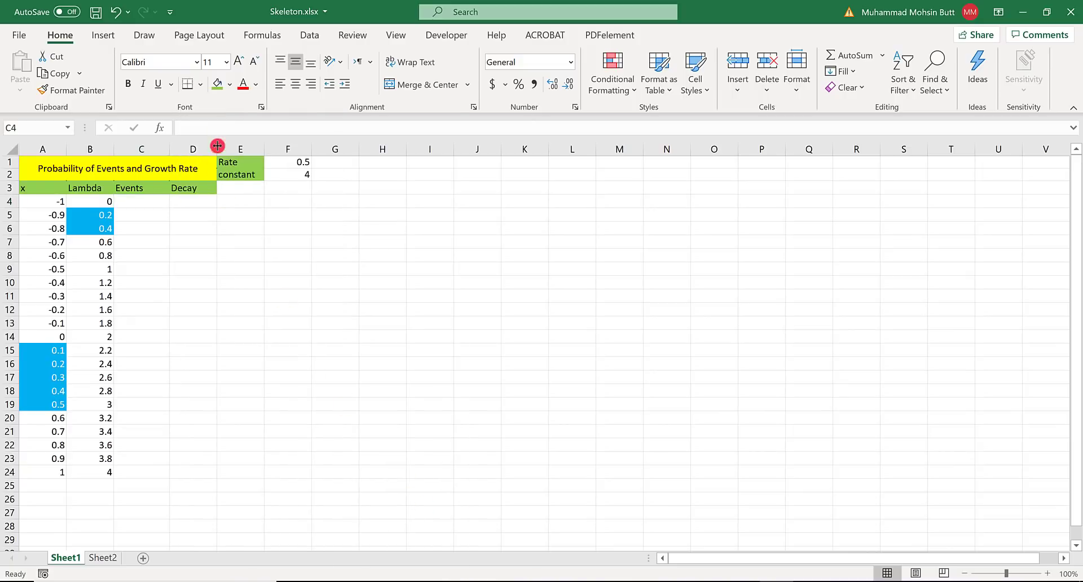
click(201, 83)
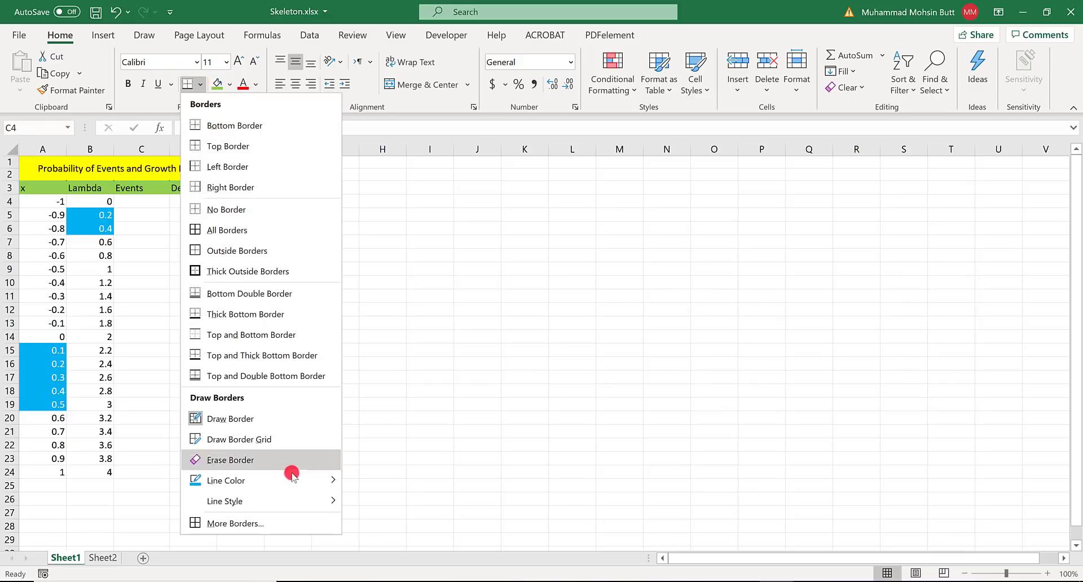
mouse_move(282, 500)
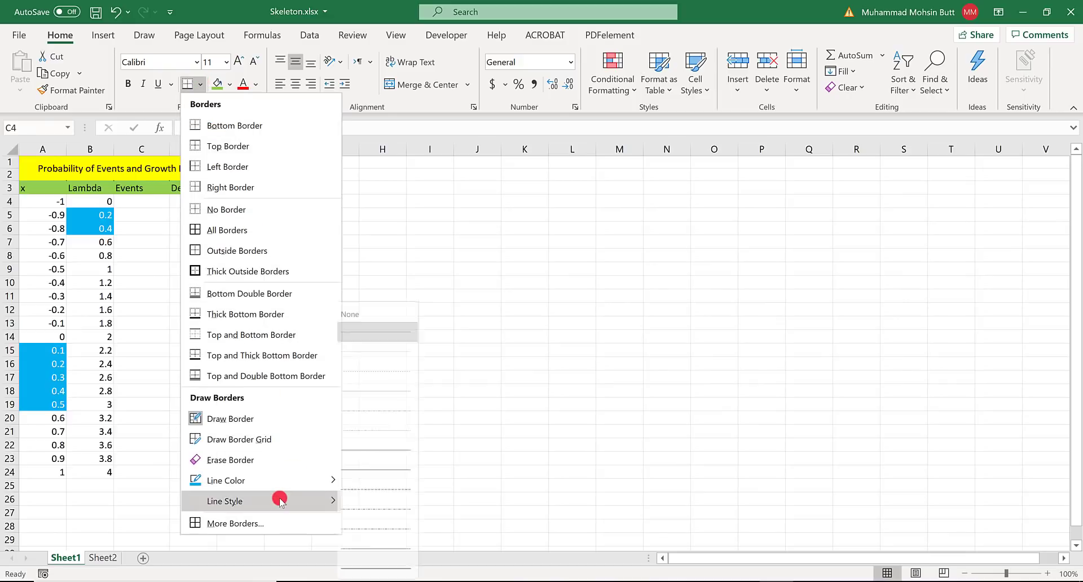
click(397, 490)
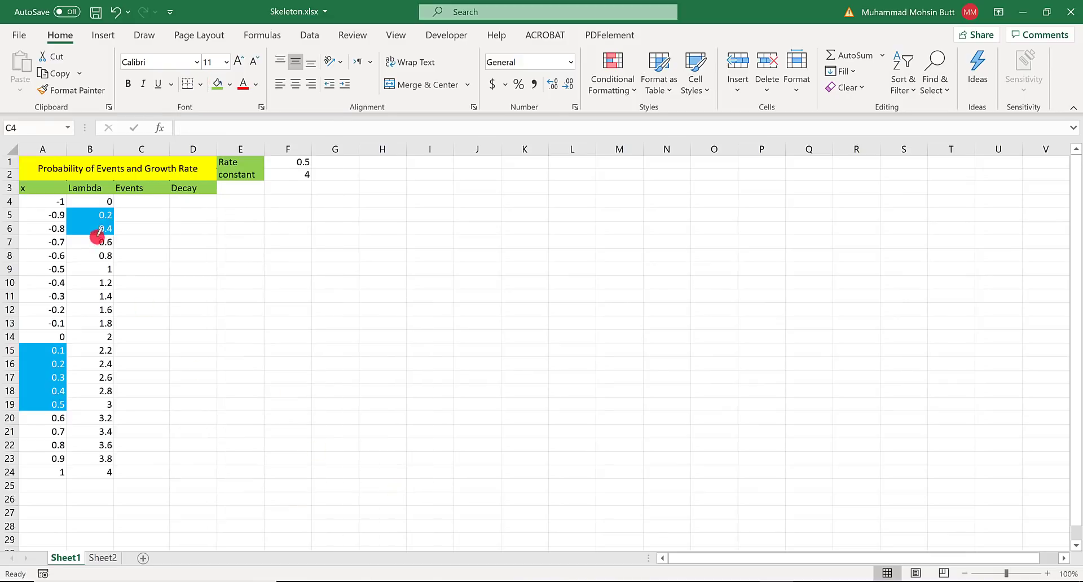
click(202, 86)
click(252, 226)
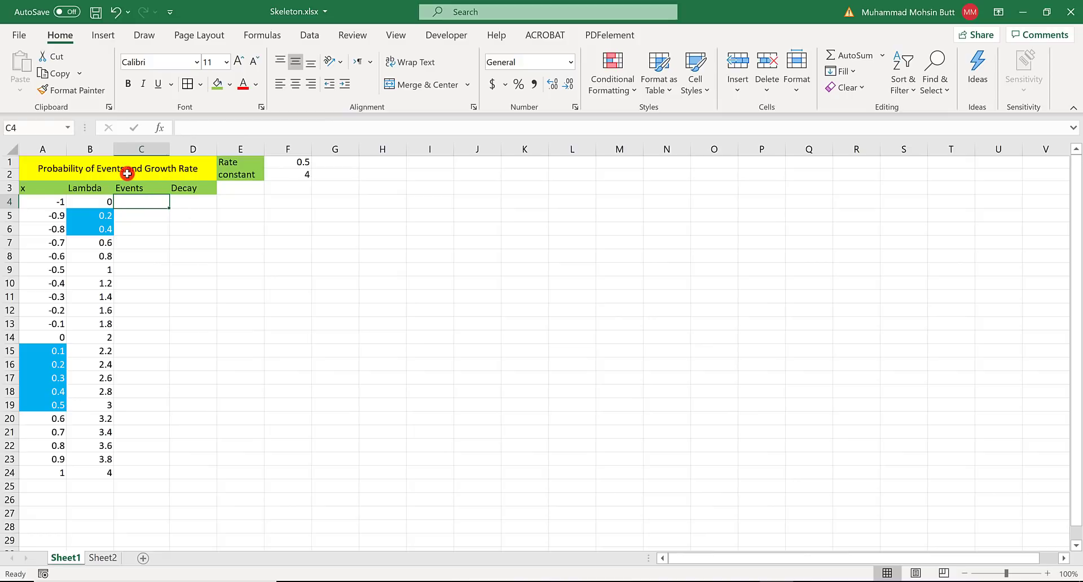
- Apply all borders in the light blue dashed style to ranges A1:D24 and E1:F2
drag(127, 173, 123, 446)
drag(114, 481, 116, 473)
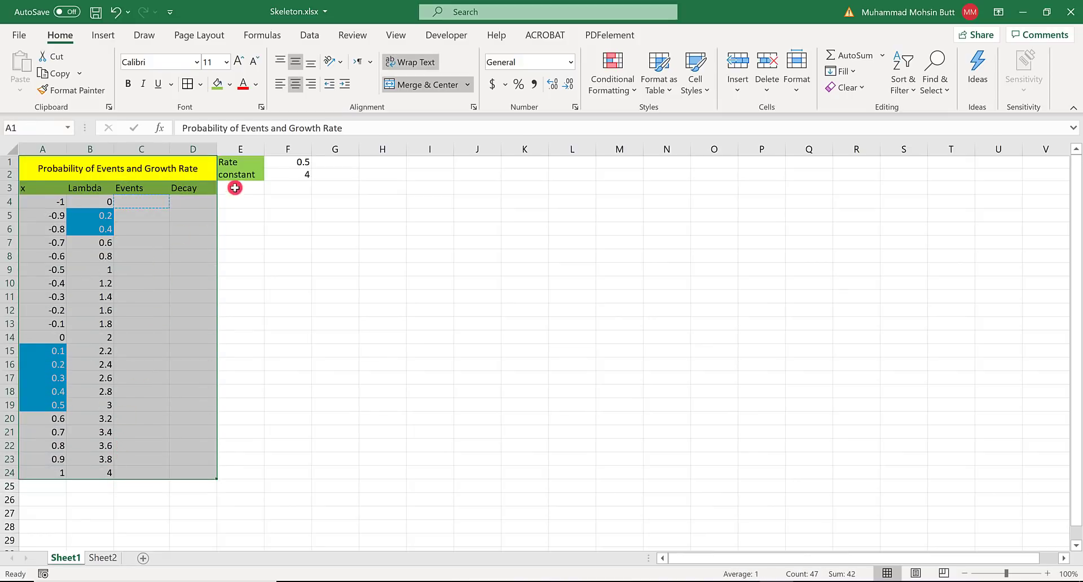
ctrl+click(242, 164)
drag(274, 164, 294, 172)
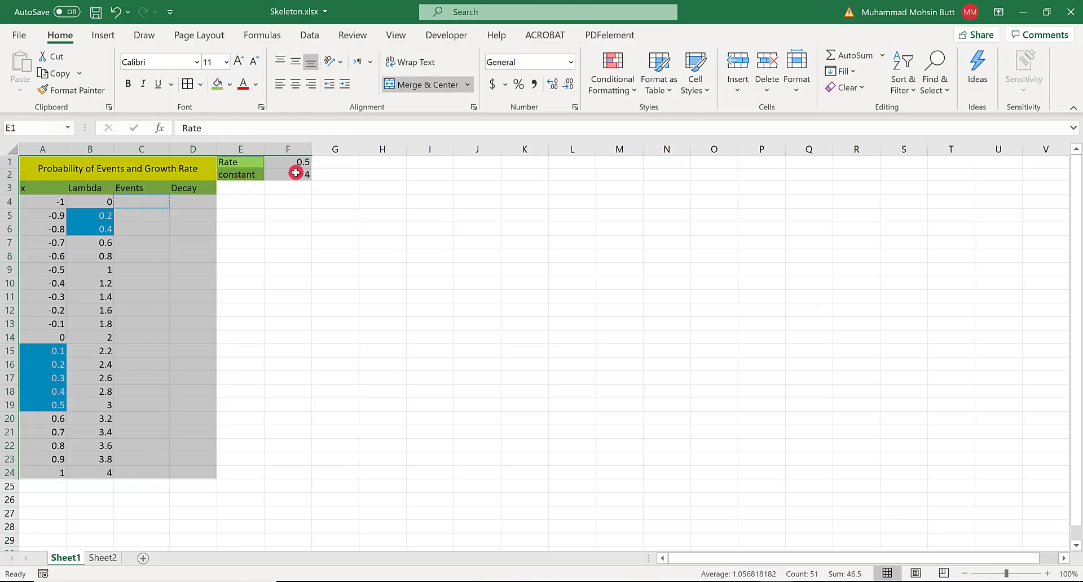
click(190, 86)
click(163, 258)
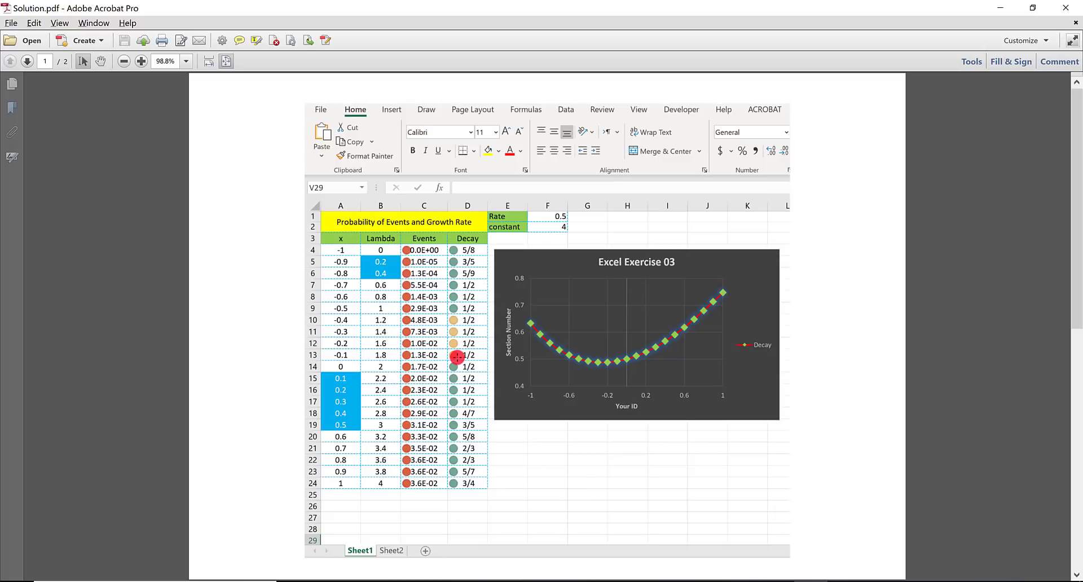
- Check the fourth formatting task in the Word instructions and return to the Excel workbook
key(alt+Tab)
key(alt+Tab)
key(alt+Tab)
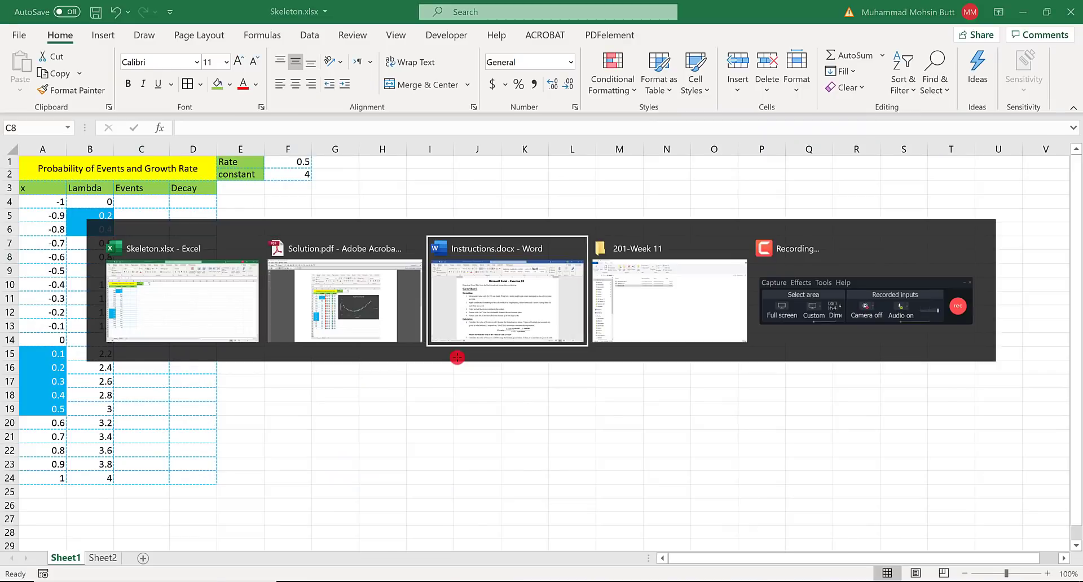
click(396, 357)
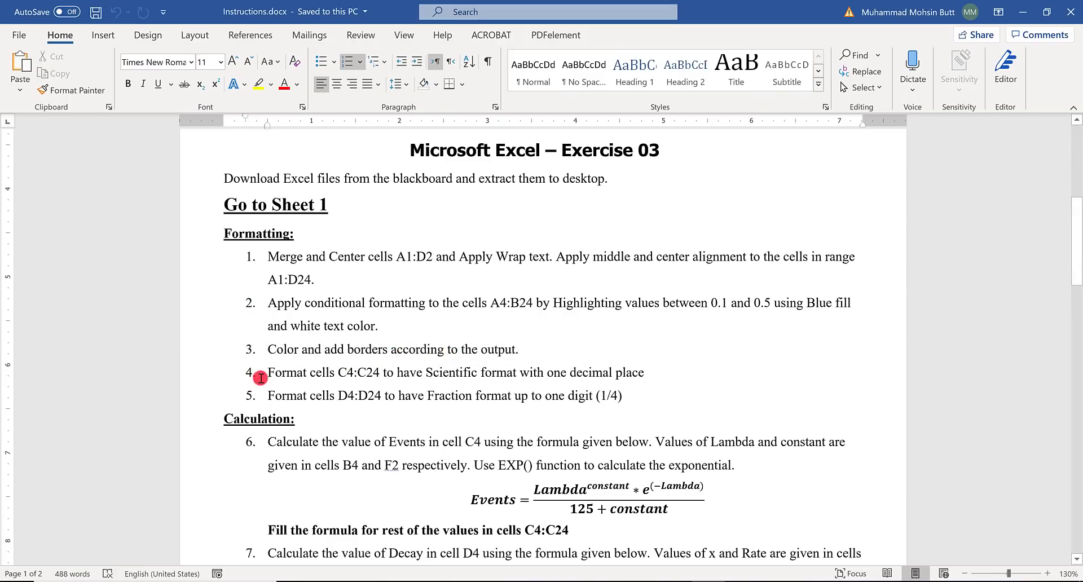
drag(274, 373, 642, 371)
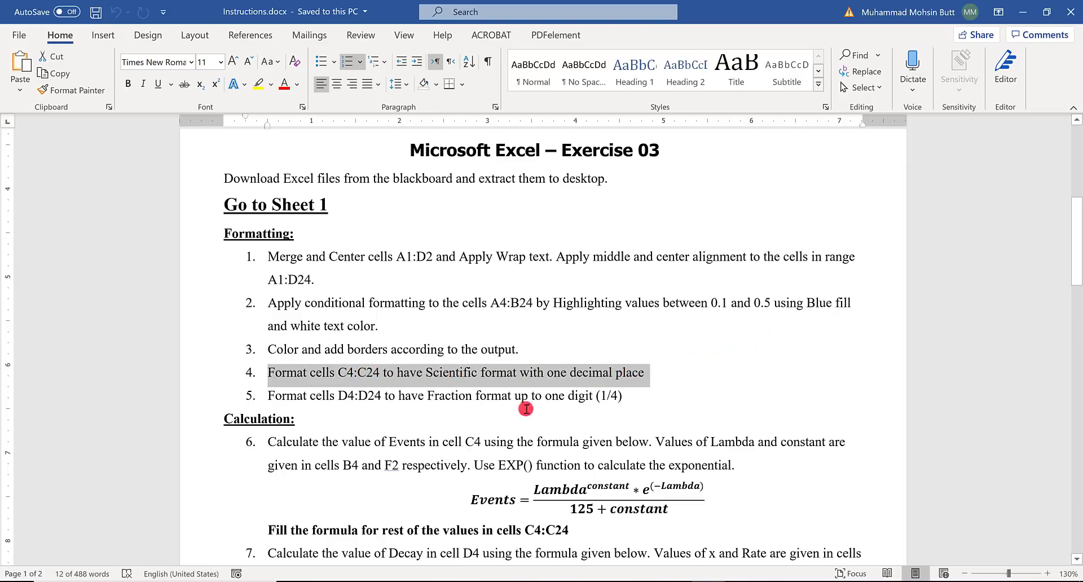
key(alt+Tab)
- Format cells C4:C24 as Scientific with 1 decimal place
drag(139, 202, 141, 479)
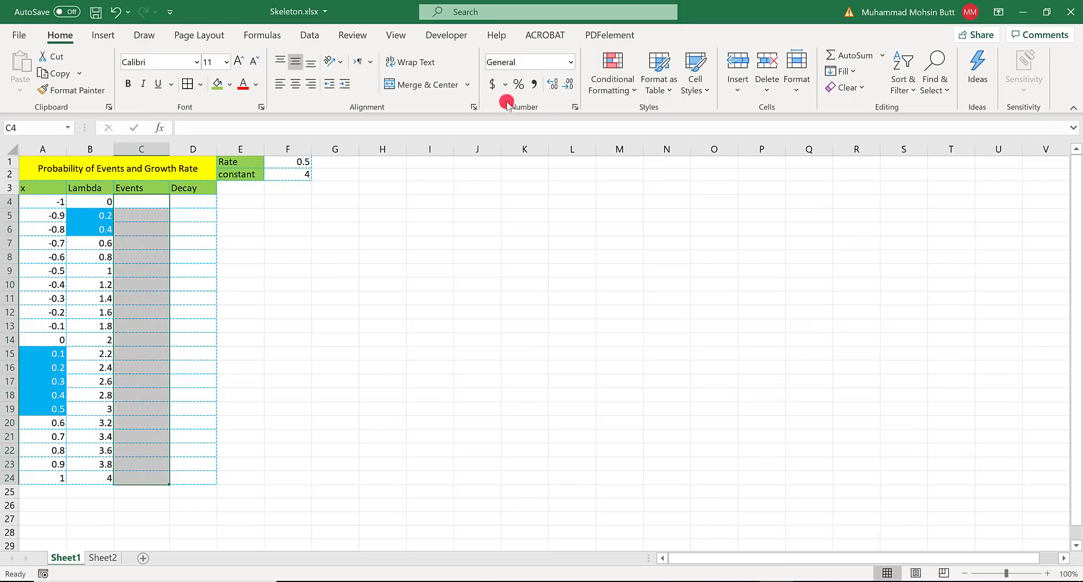
click(574, 107)
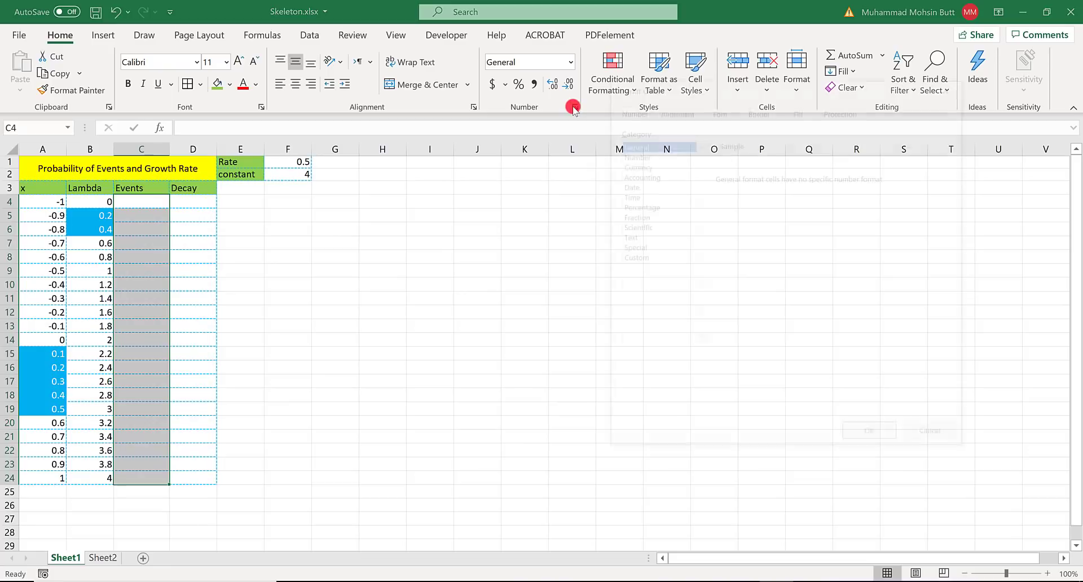
click(631, 225)
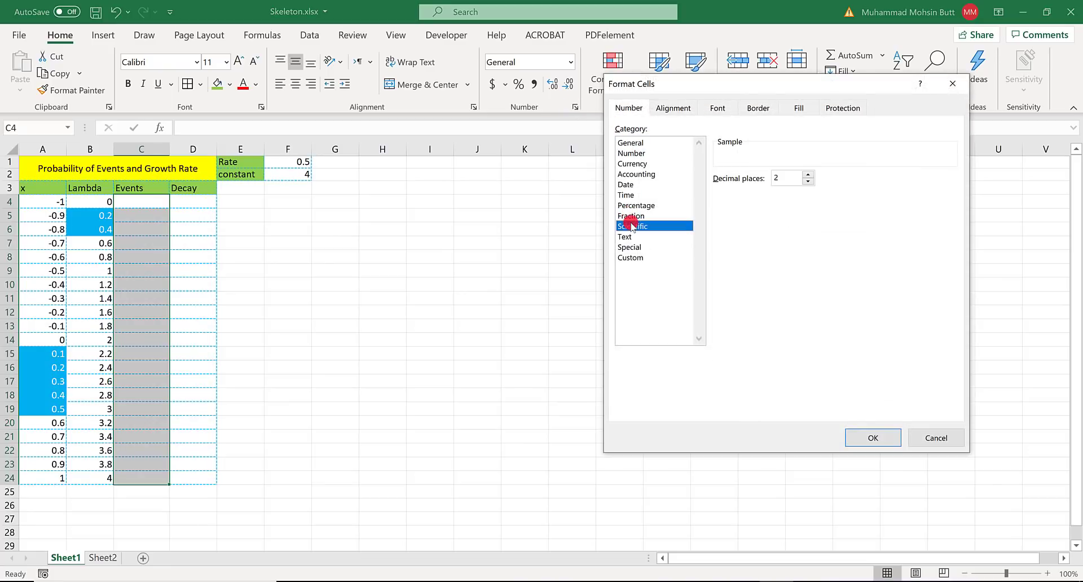
click(807, 181)
click(880, 438)
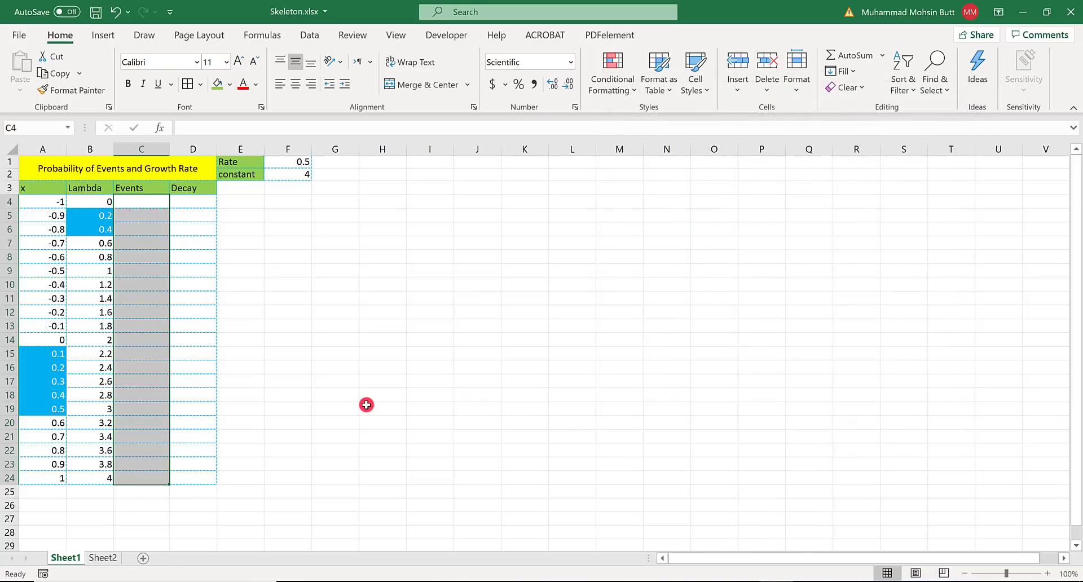
- Check the fifth formatting task in the Word instructions and return to the Excel workbook
key(alt+Tab)
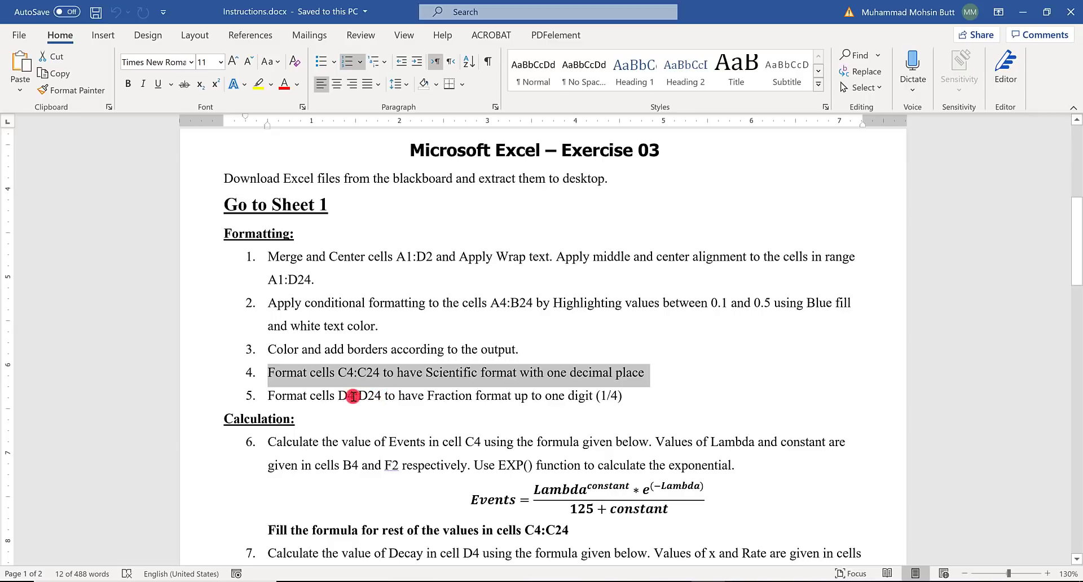
double_click(430, 396)
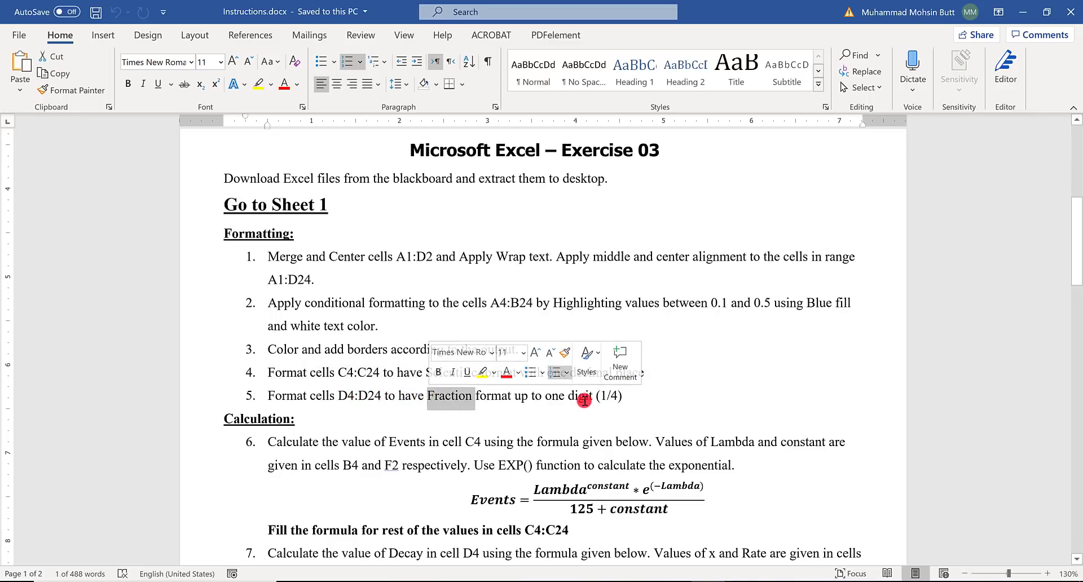
key(alt+Tab)
- Format cells D4:D24 as Fraction with the type Up to one digit (1/4)
drag(186, 202, 206, 483)
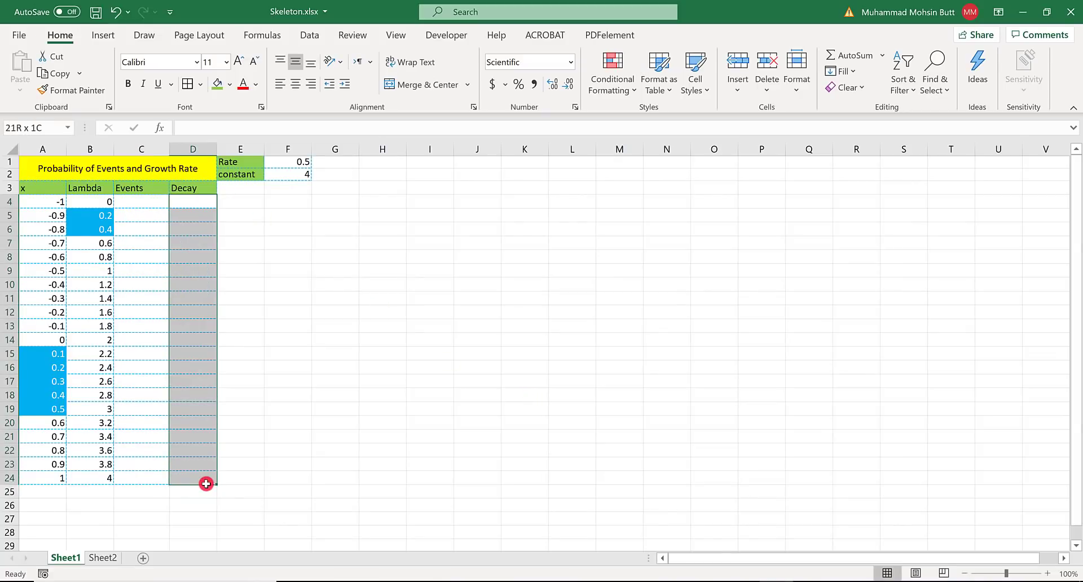
click(573, 109)
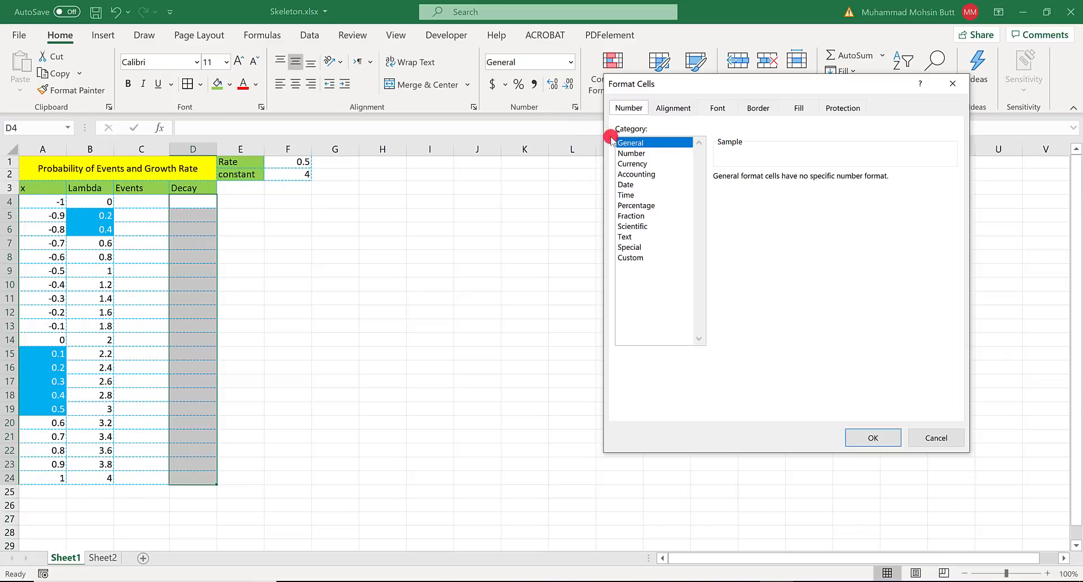
click(637, 216)
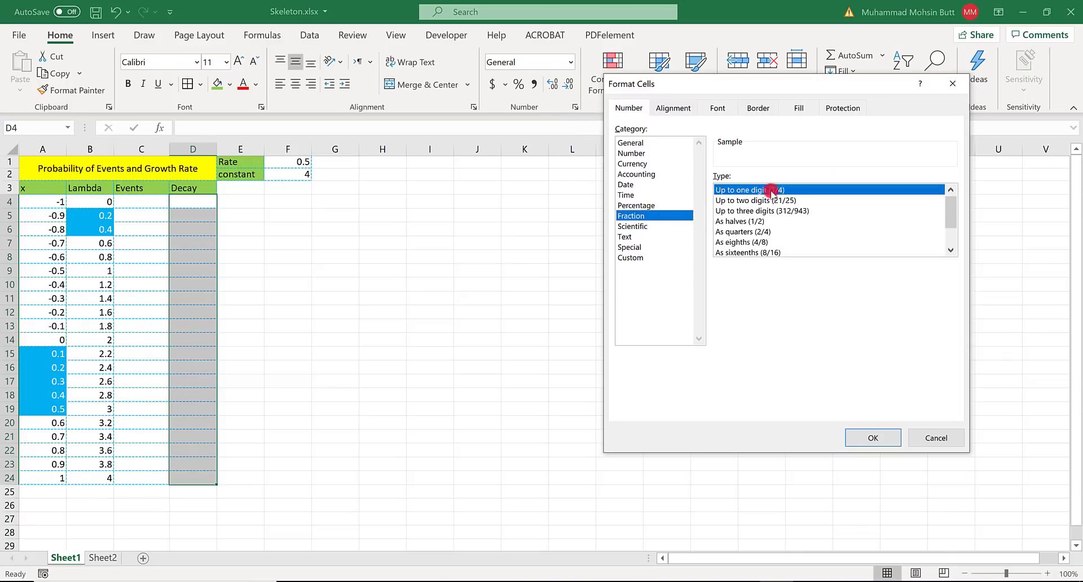
click(864, 435)
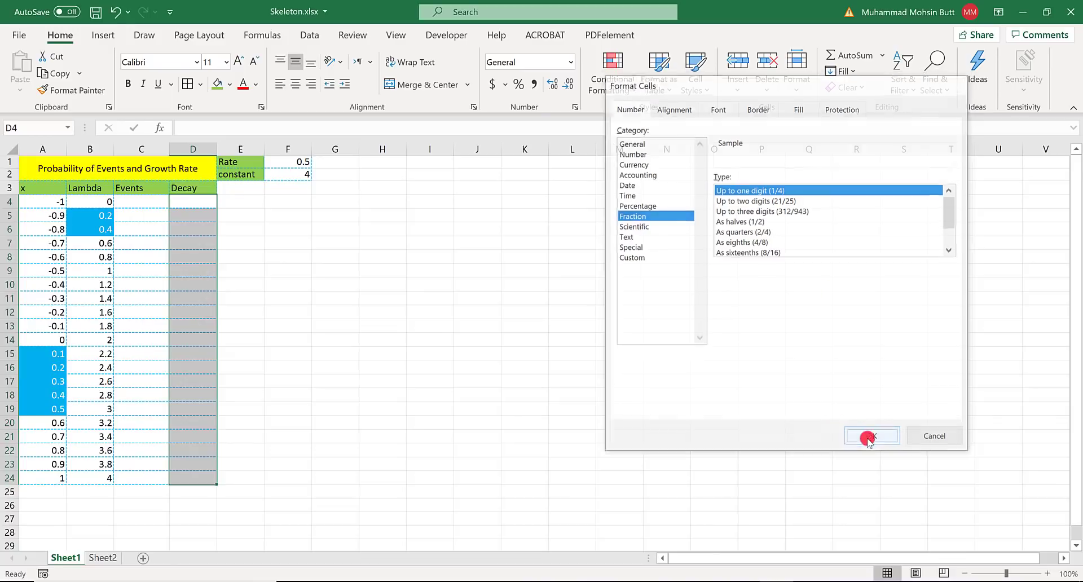
click(208, 243)
- Switch to the Word instructions and examine task 6, its target cell C4 and the Events equation
key(alt+Tab)
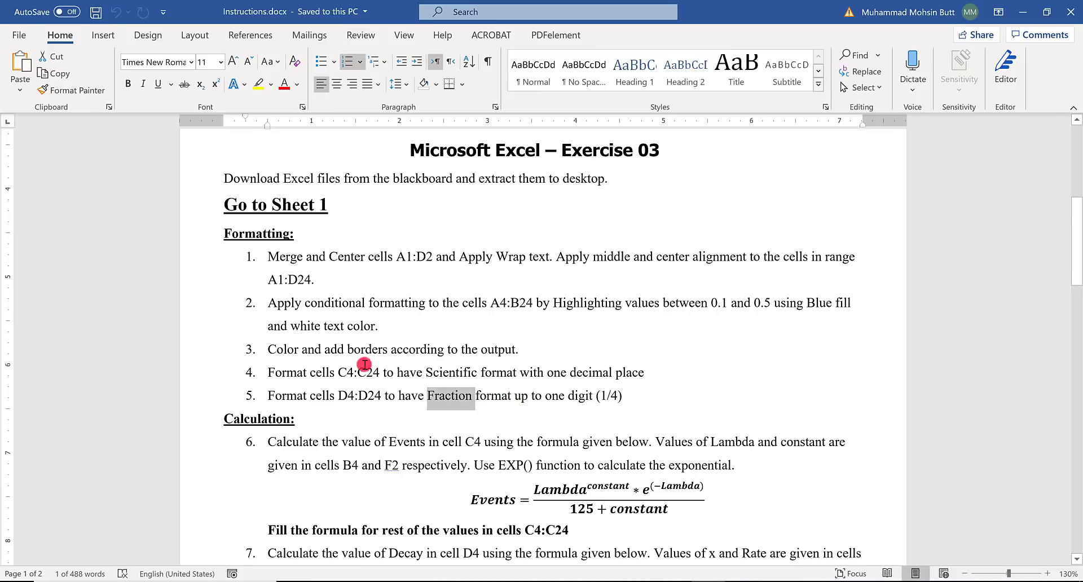
scroll(344, 361, down, 1)
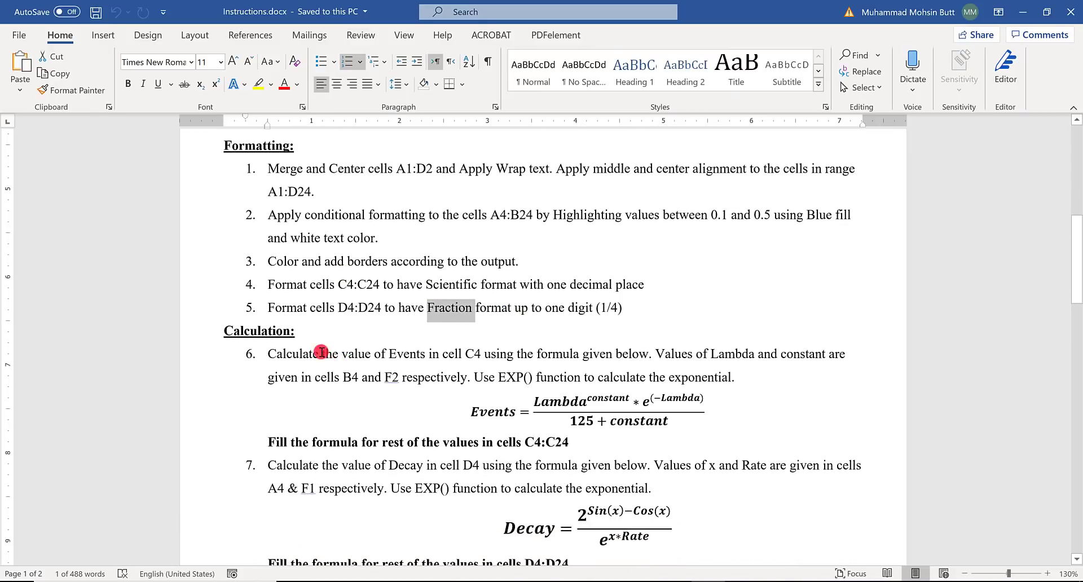
click(287, 359)
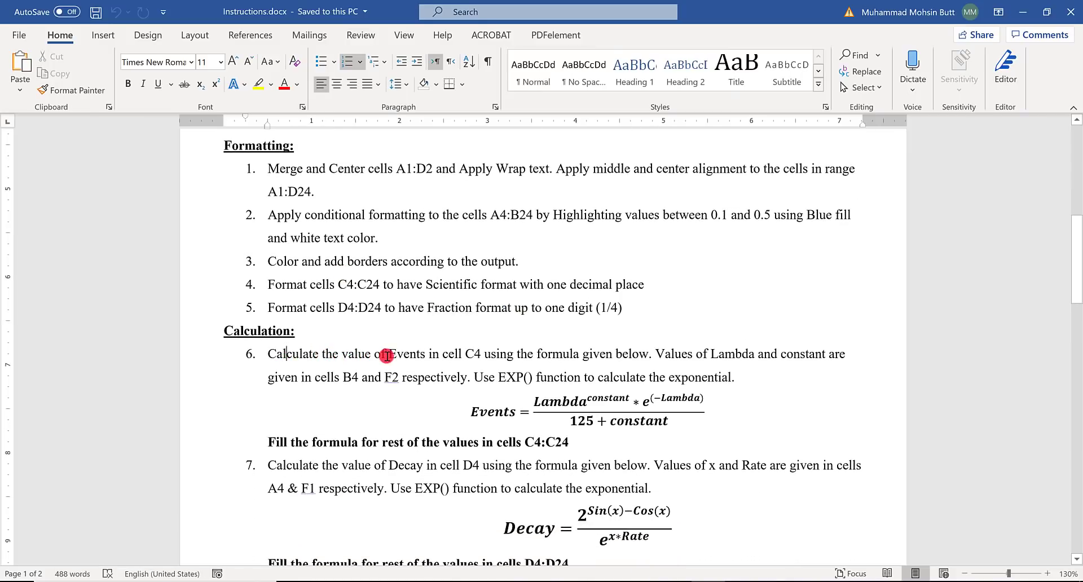
click(420, 355)
double_click(479, 354)
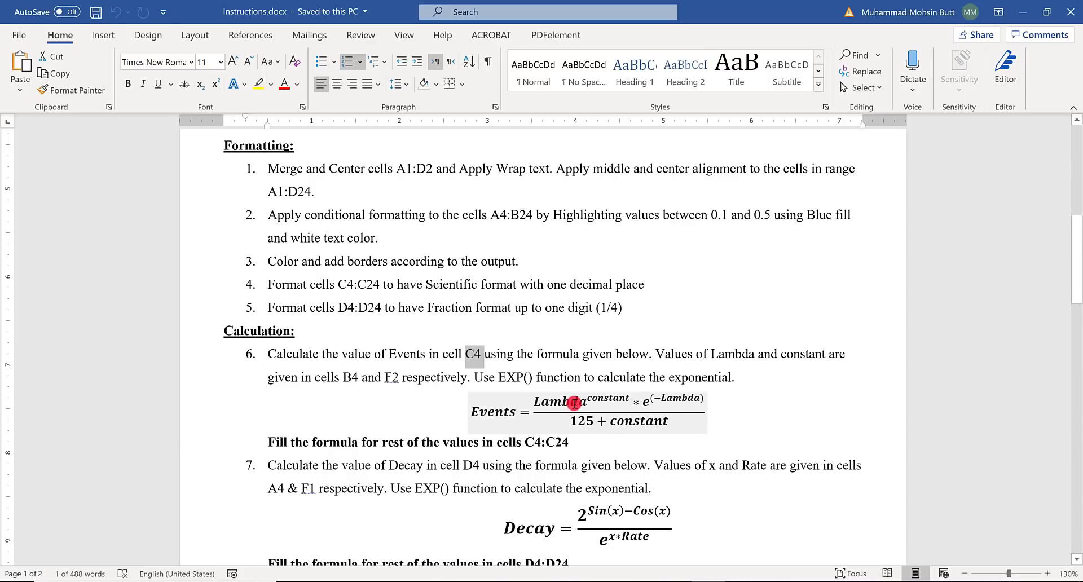
click(574, 403)
click(610, 399)
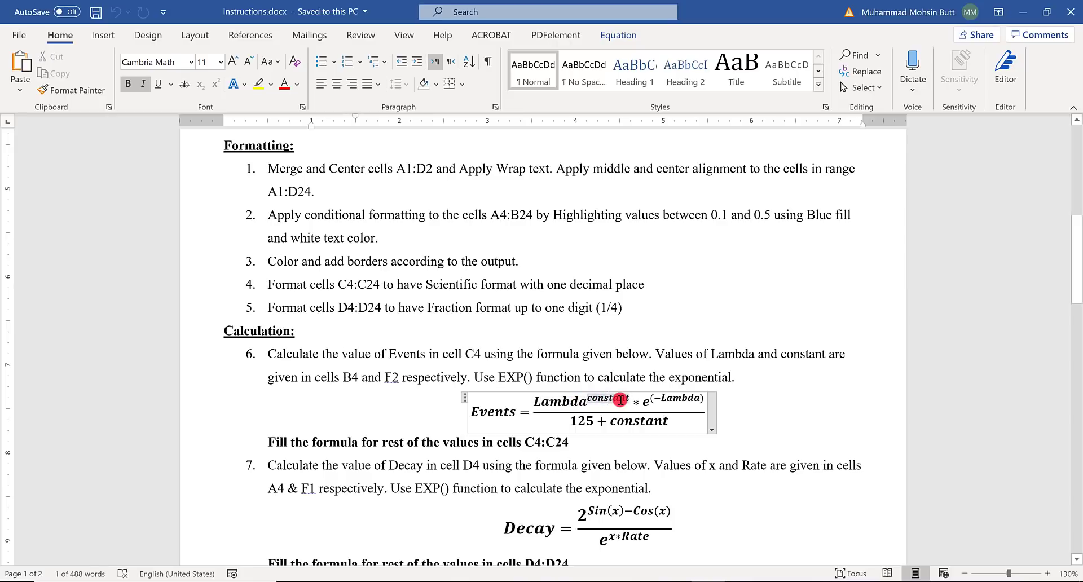
click(645, 401)
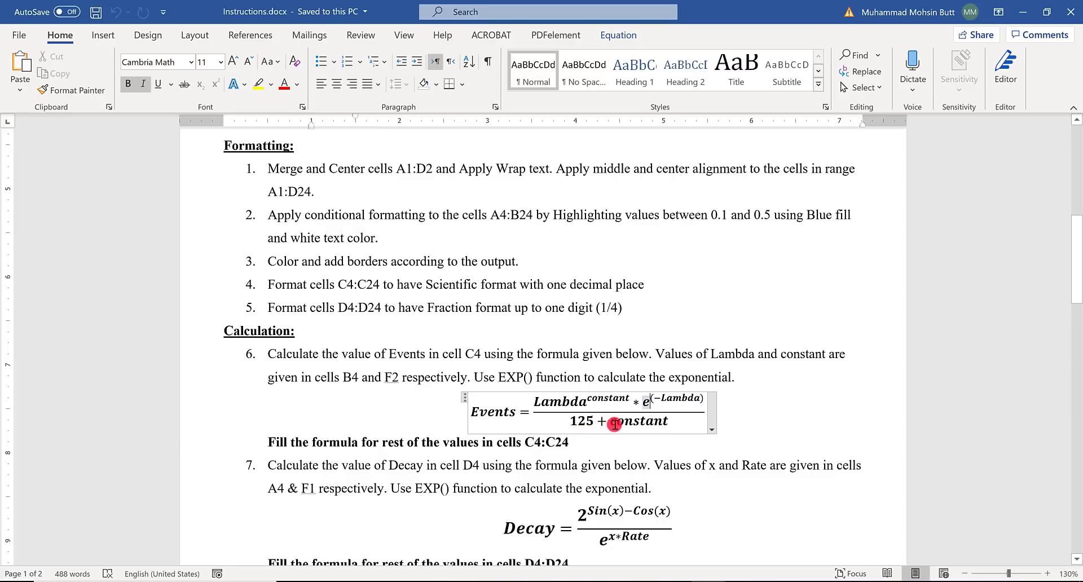
click(753, 436)
- Below the fill instruction of task 6, add the lines "Inputs:", "Lambda =" and "Constant ="
click(698, 444)
key(Return)
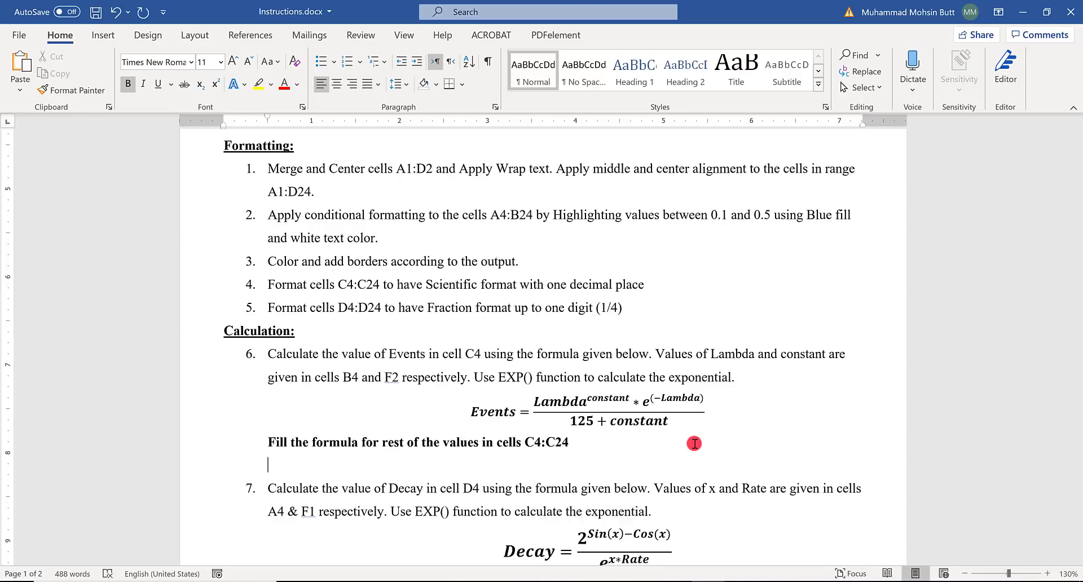
key(Return)
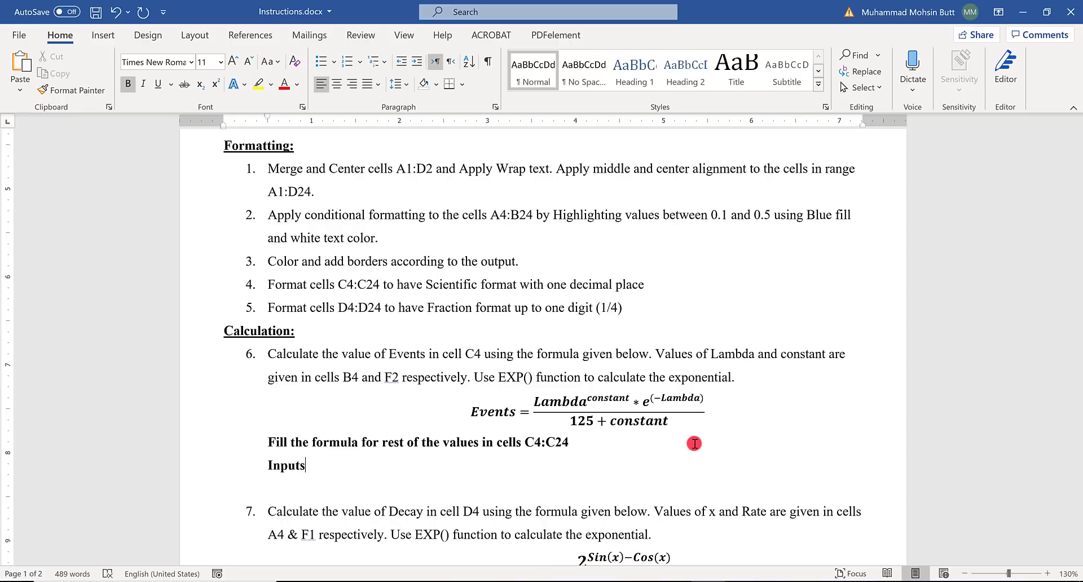
key(Return)
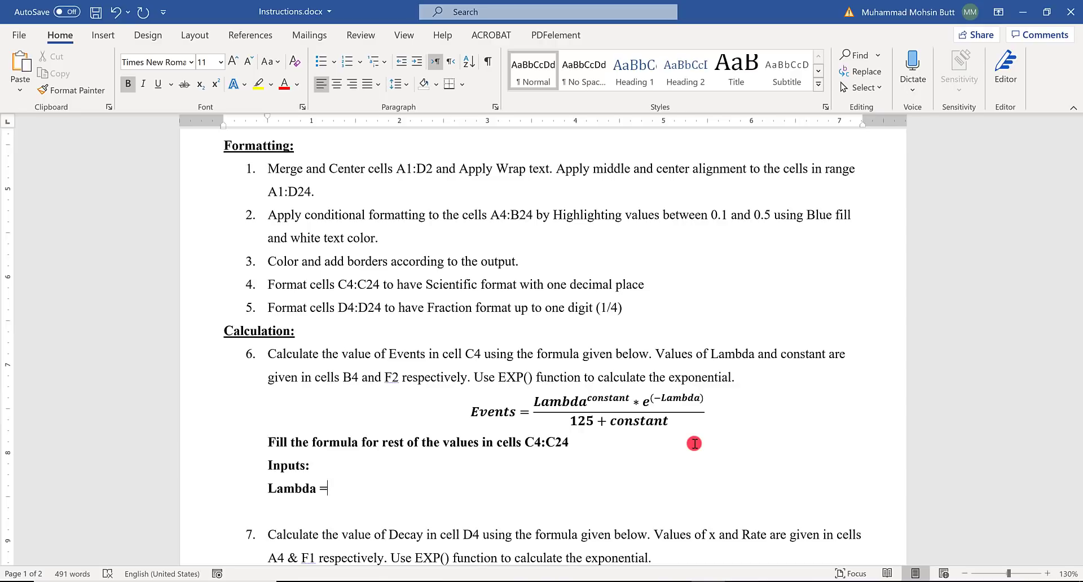
key(Return)
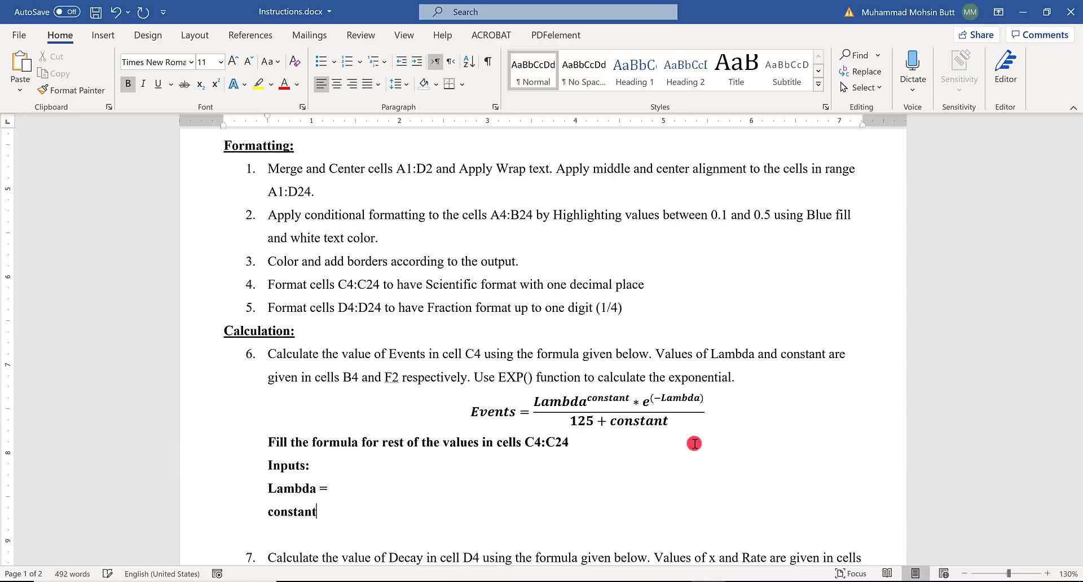
text(constant =)
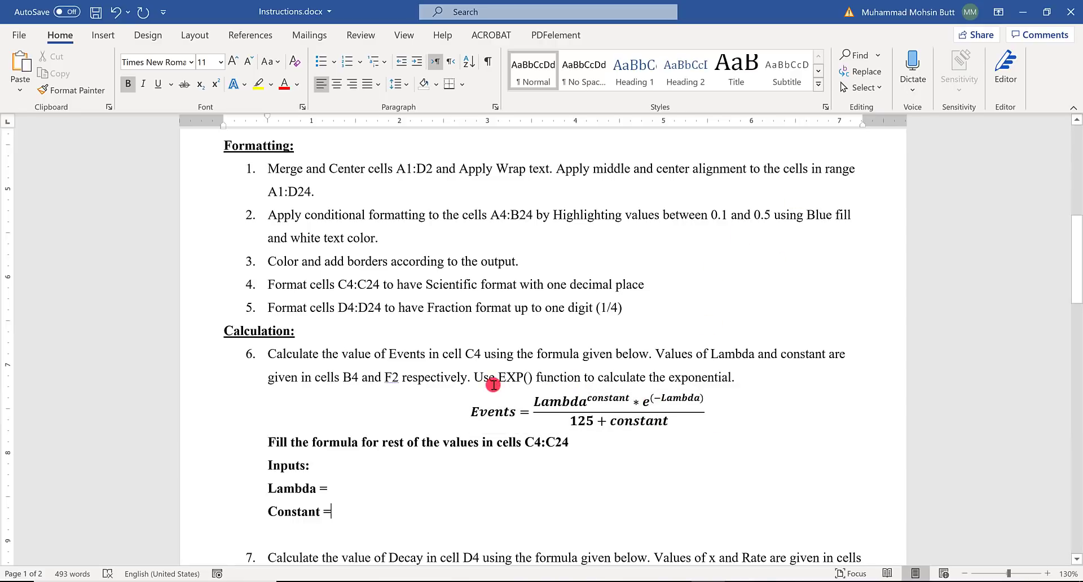
- Locate the first Lambda value in the Excel workbook and complete the Word note as "Lambda = B4"
drag(498, 378, 533, 378)
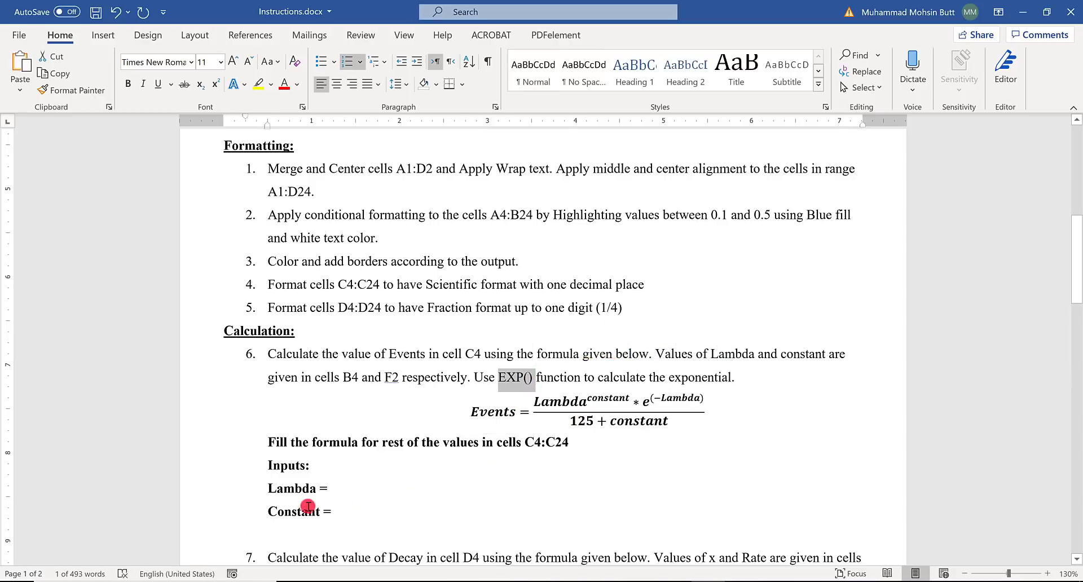
double_click(287, 494)
key(alt+Tab)
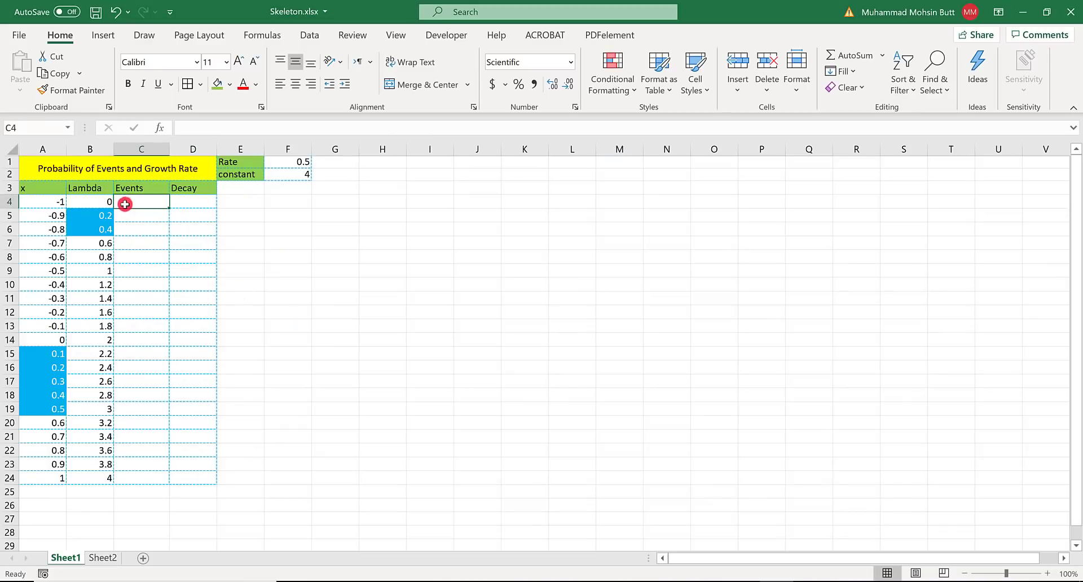
click(89, 204)
key(alt+Tab)
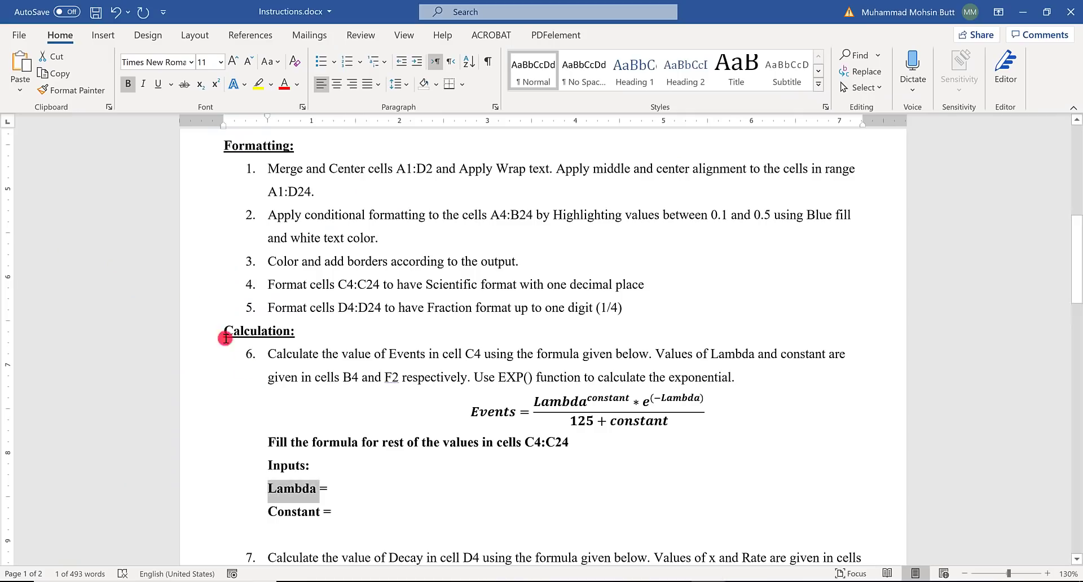
click(346, 490)
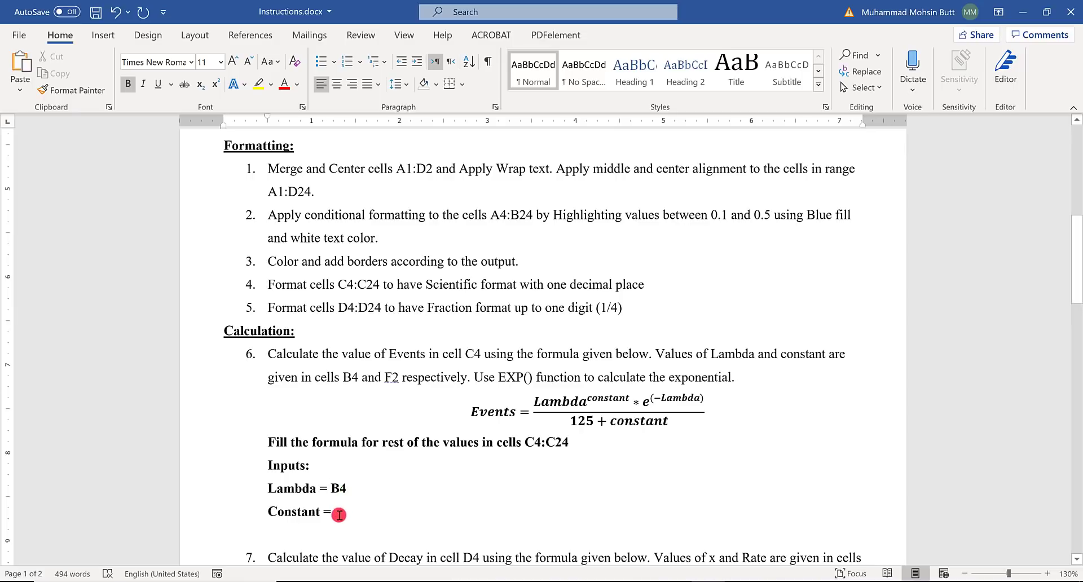
- Locate the constant's value cell in the Excel workbook and complete the Word note as "Constant = F2"
key(alt+Tab)
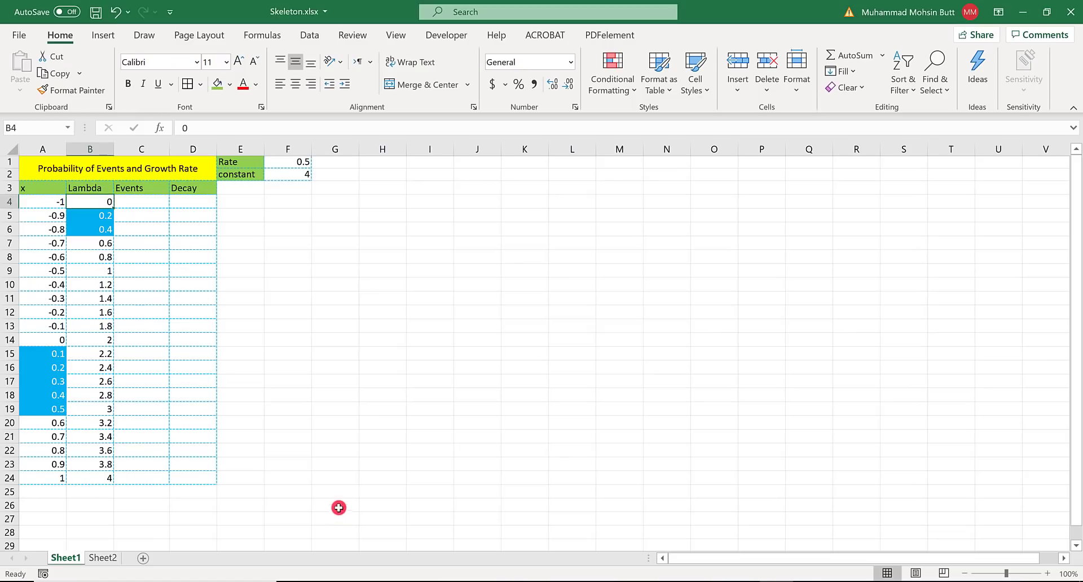
click(235, 178)
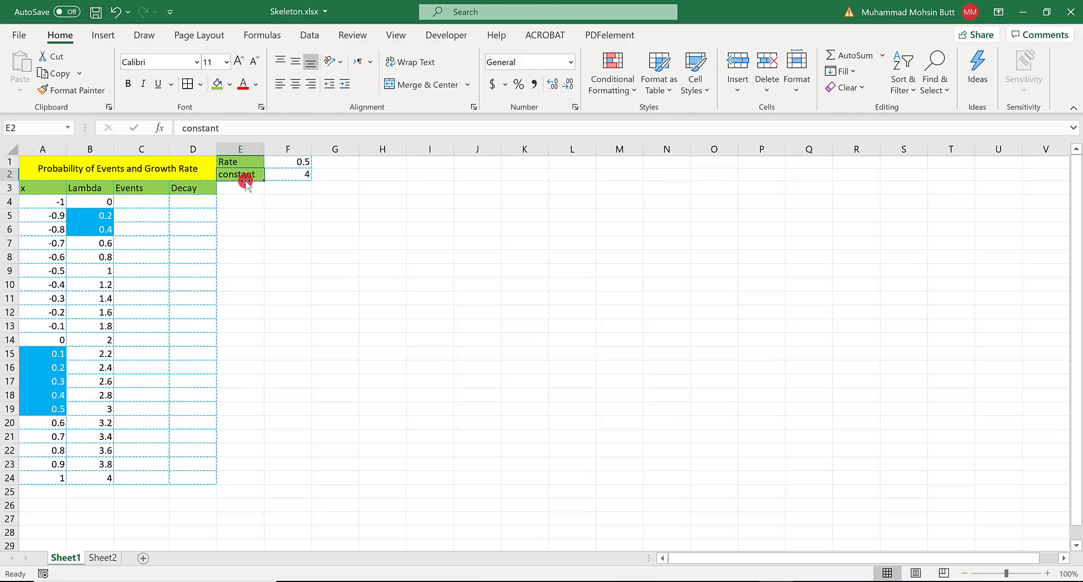
click(290, 176)
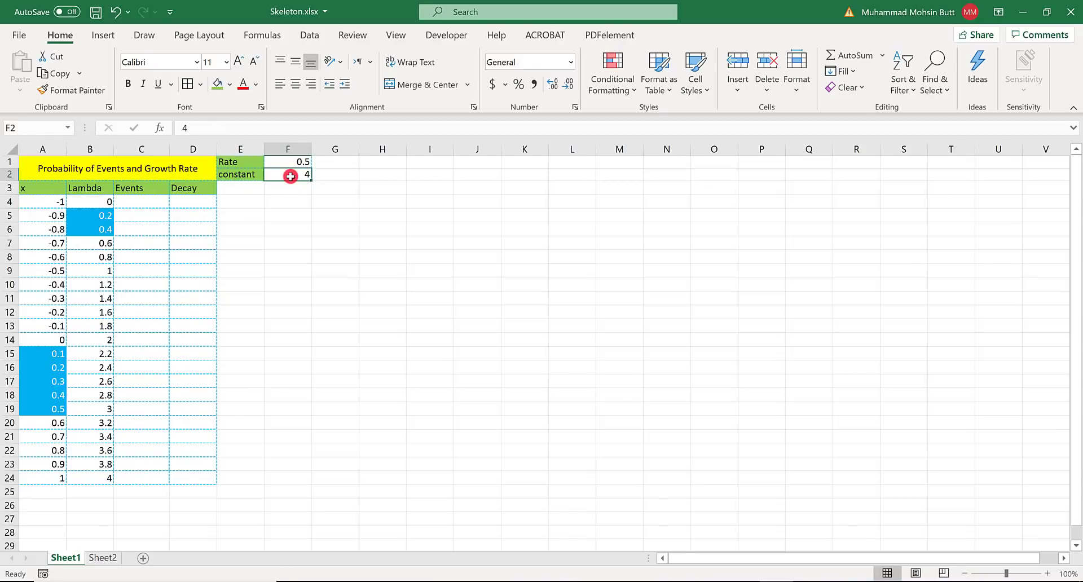
key(alt+Tab)
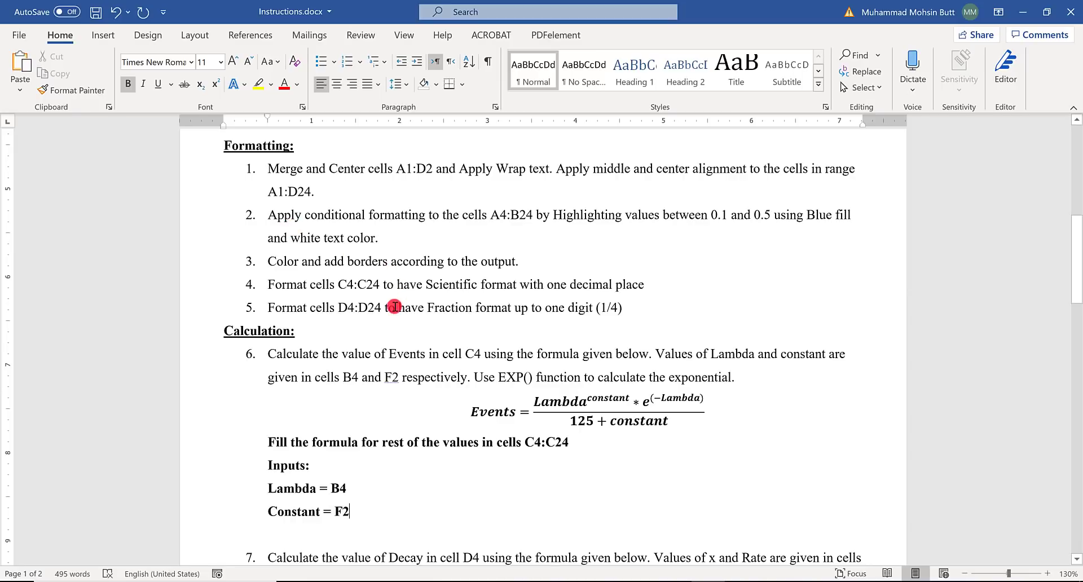
- Add the line "Constants??" below the inputs and make the Constant note's cell reference absolute as $F$2
key(Return)
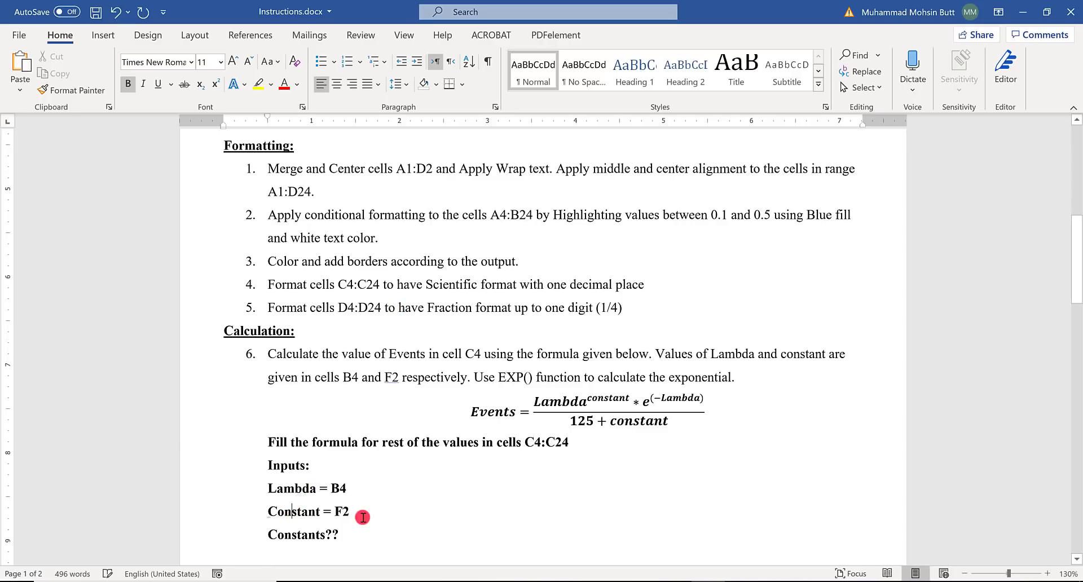
key(alt+Tab)
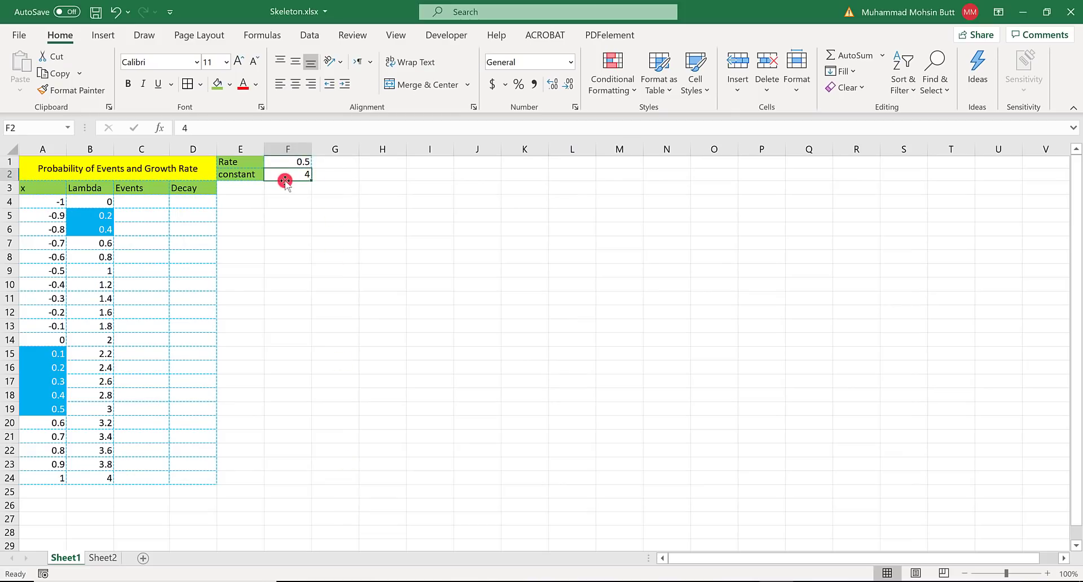
key(alt+Tab)
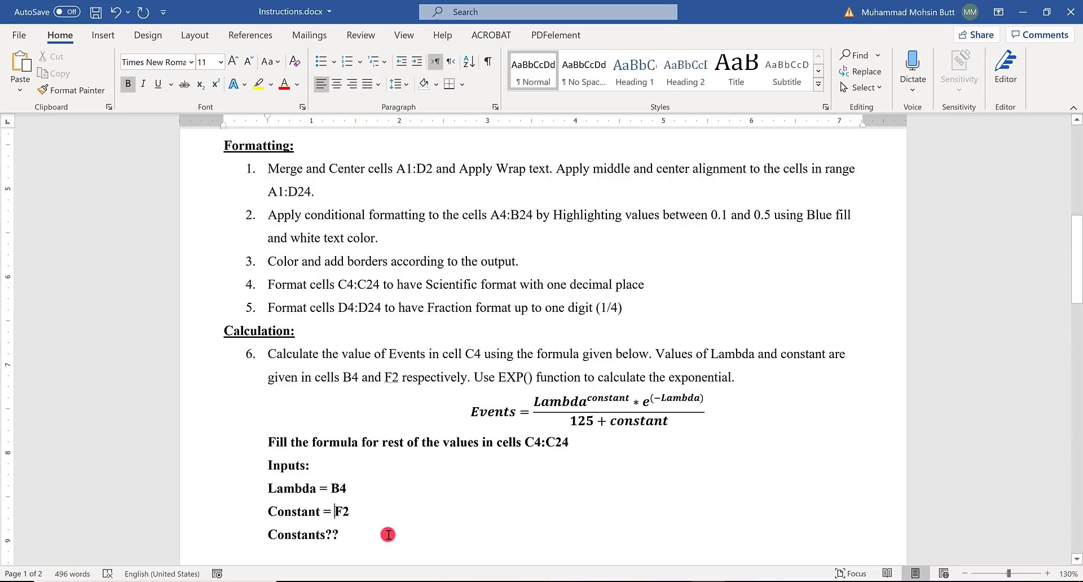
text($)
key(Right)
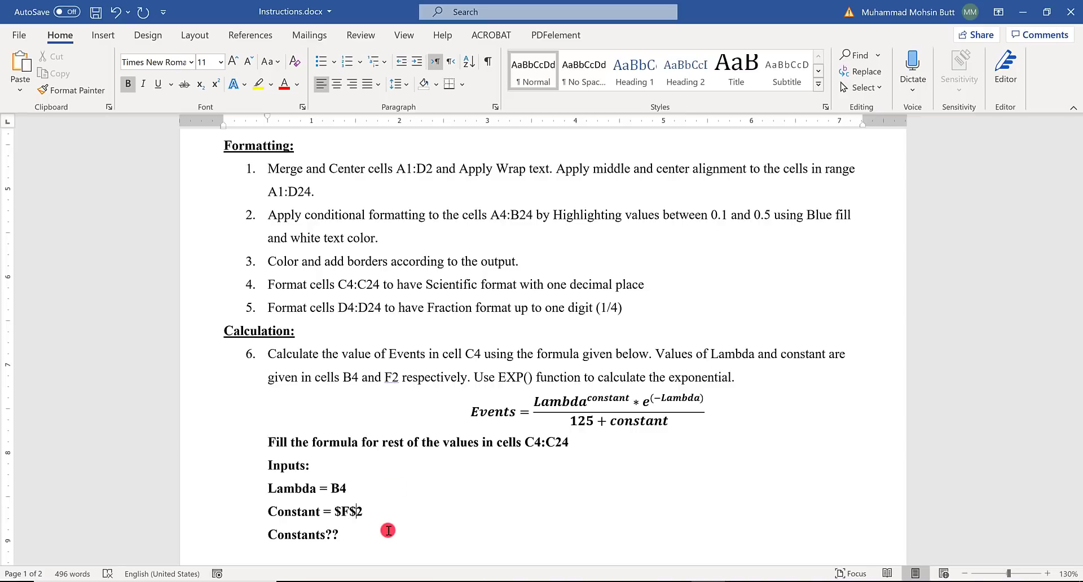
- Start the Events formula in cell C4 of the Excel workbook with =B4^, following the equation in the Word instructions
scroll(375, 450, down, 3)
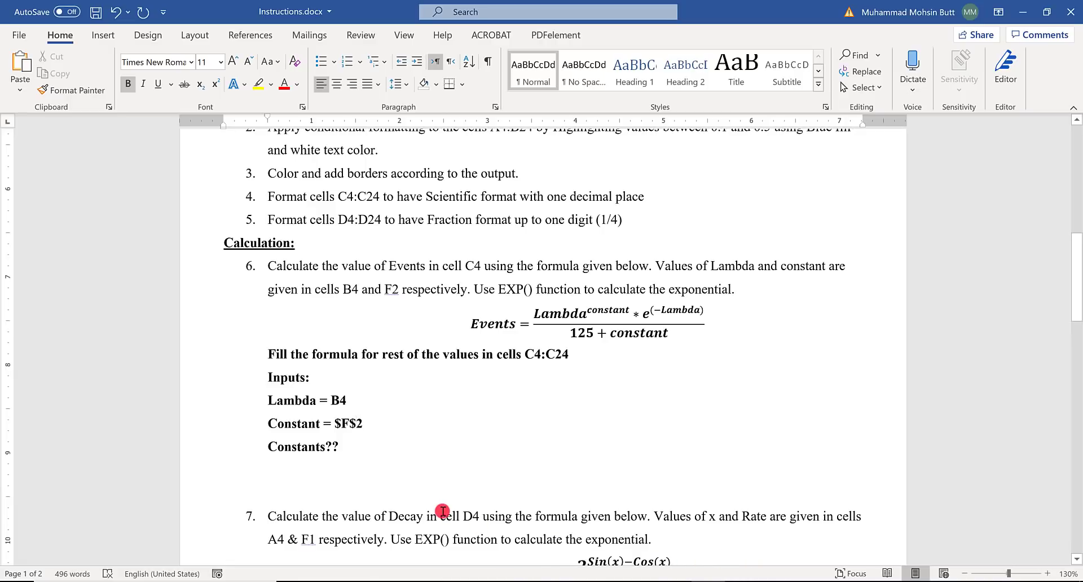
key(alt+Tab)
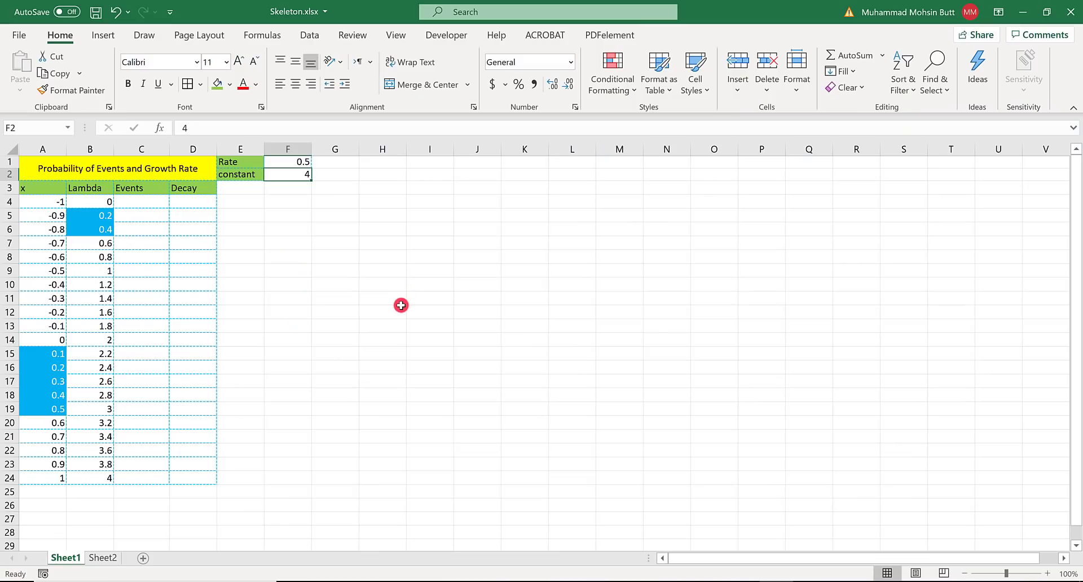
key(alt+Tab)
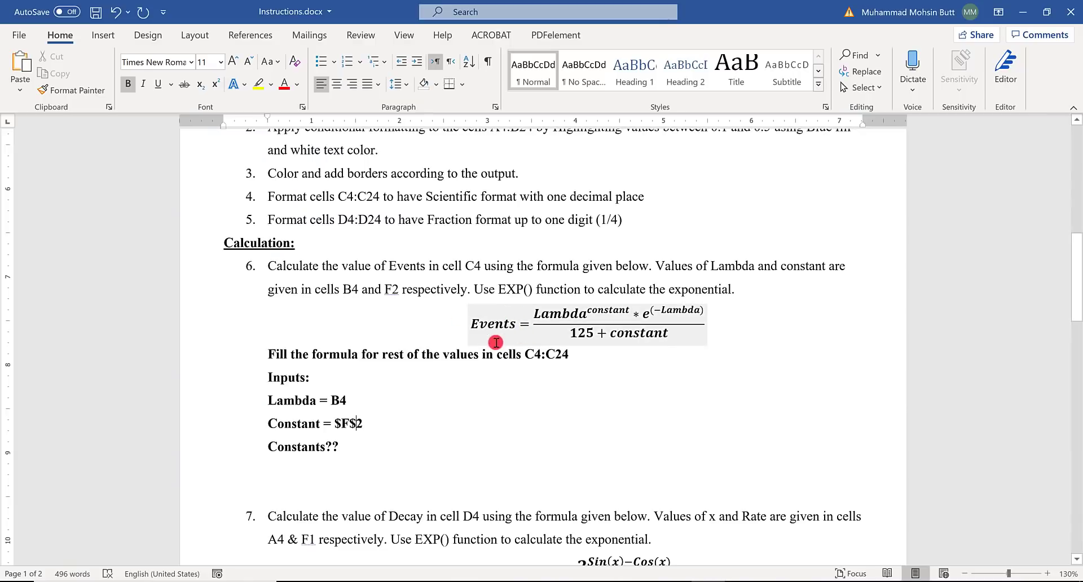
key(alt+Tab)
click(137, 200)
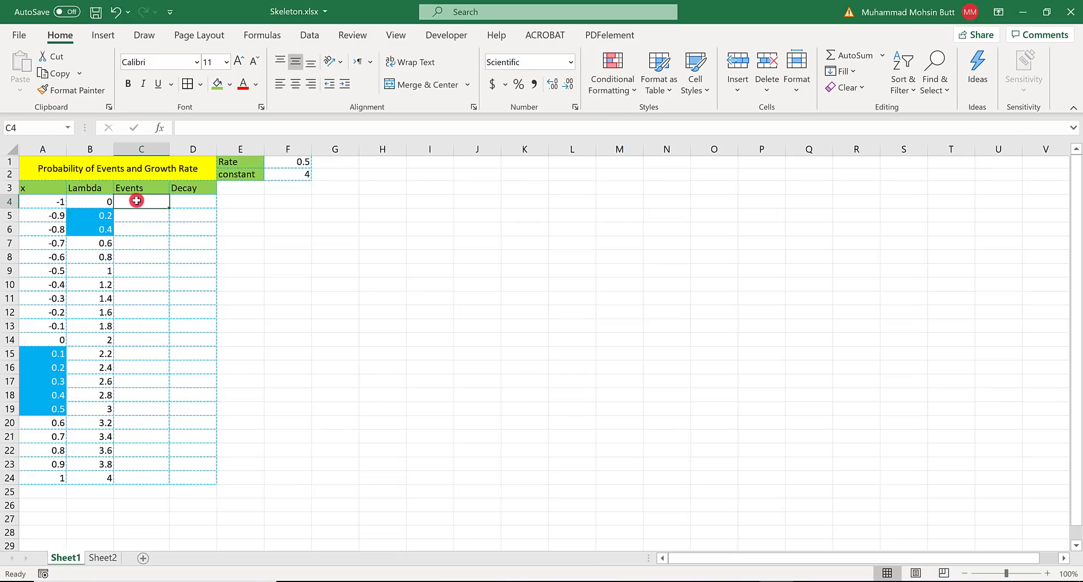
text(=)
key(alt+Tab)
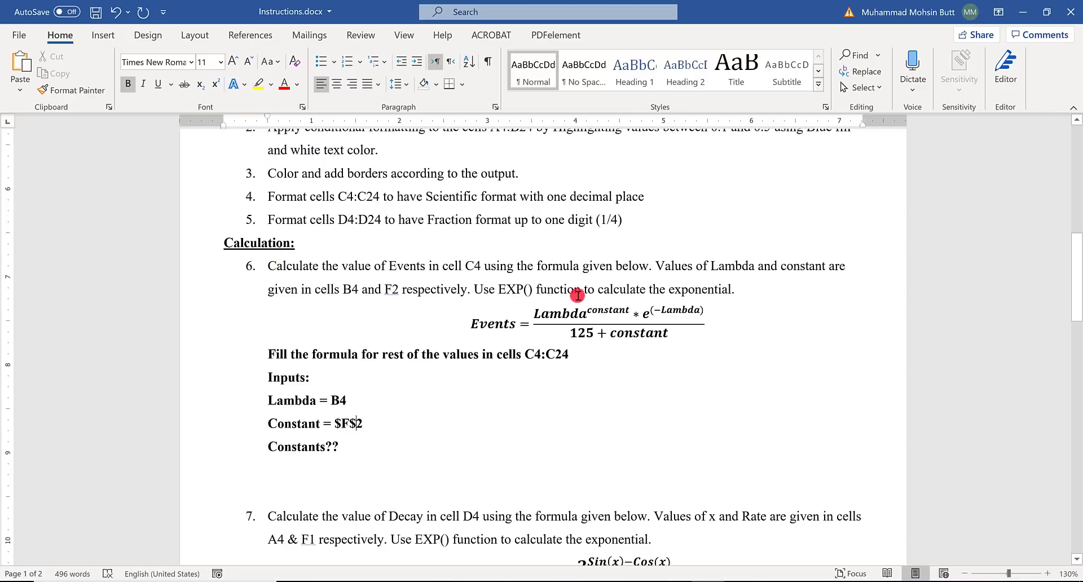
key(alt+Tab)
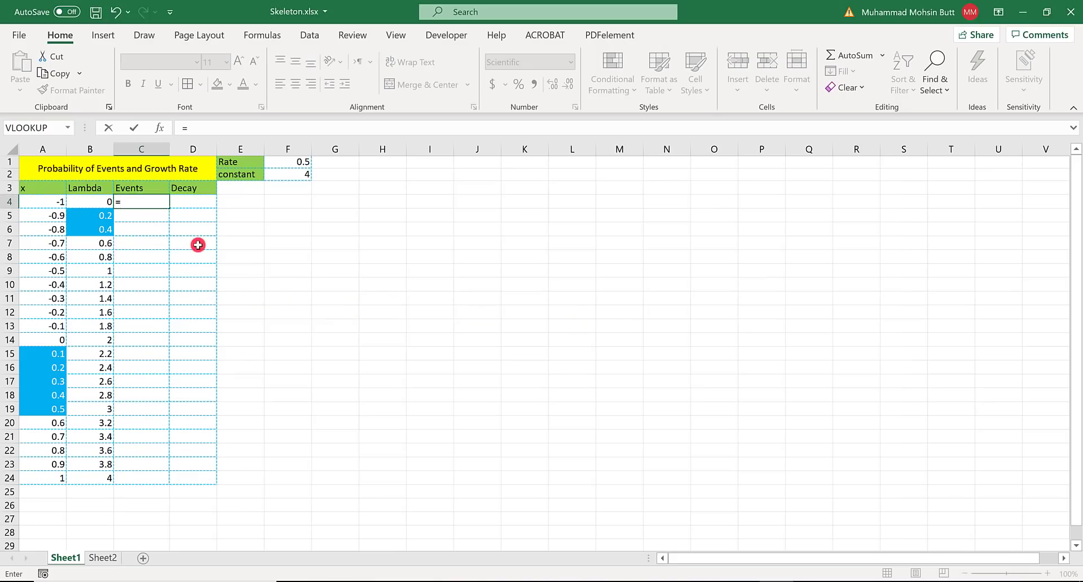
click(92, 200)
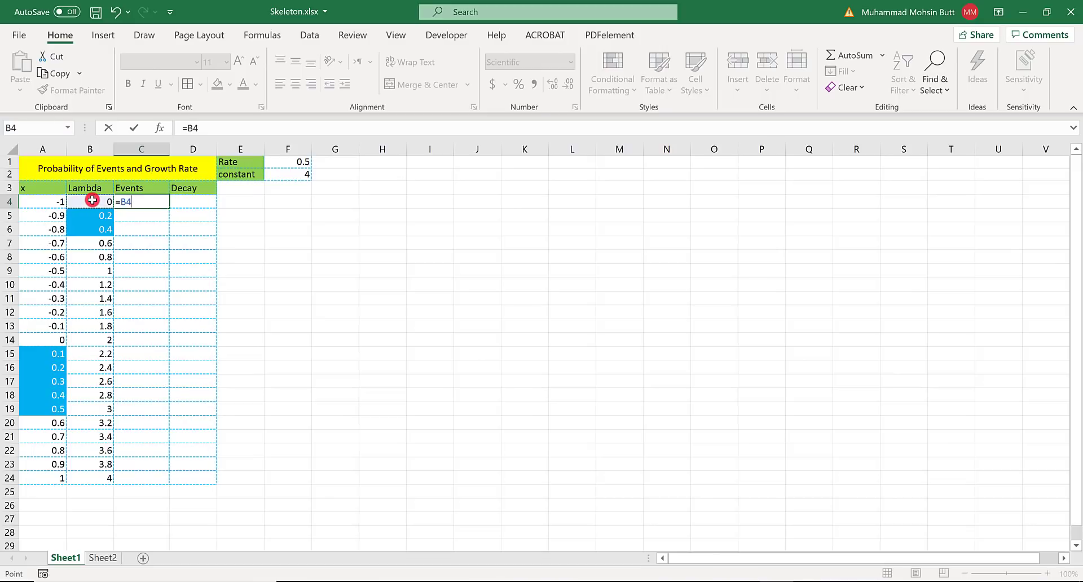
text(^)
- Check the Events equation in the Word instructions and add the constant as the absolute exponent $F$2 in the Excel formula in C4
key(alt+Tab)
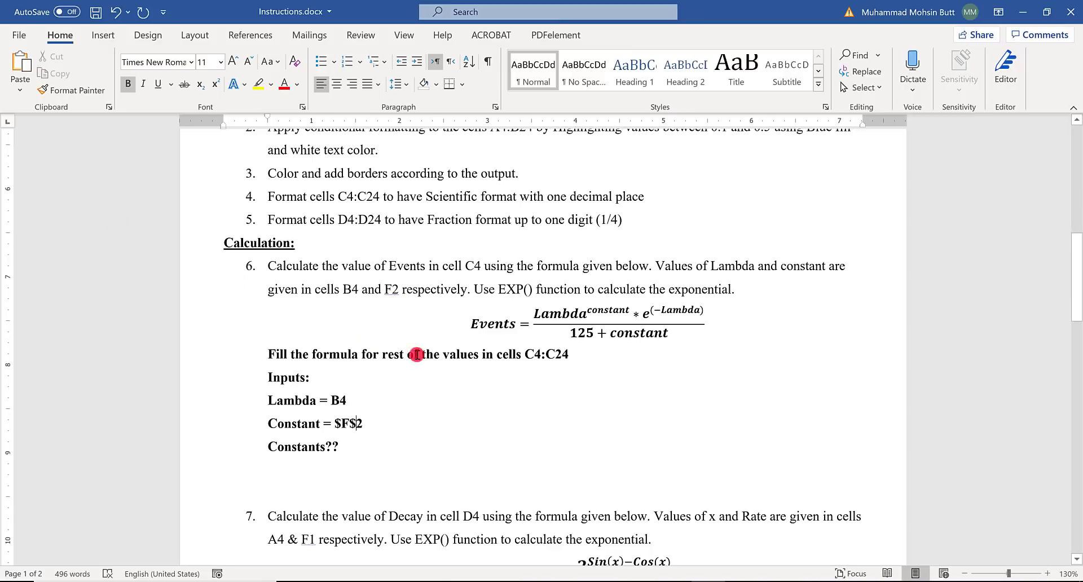
key(alt+Tab)
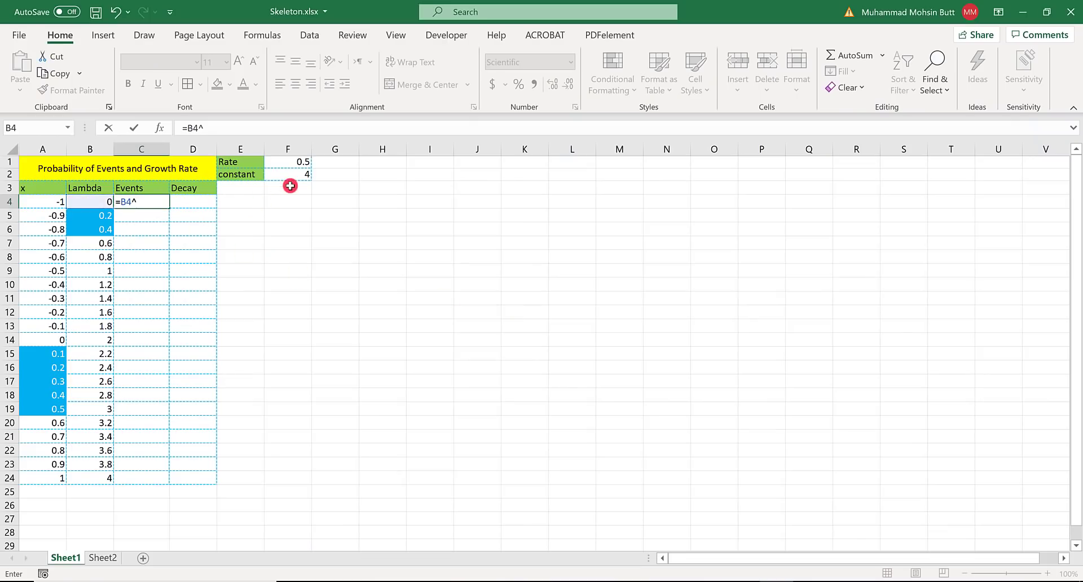
click(294, 179)
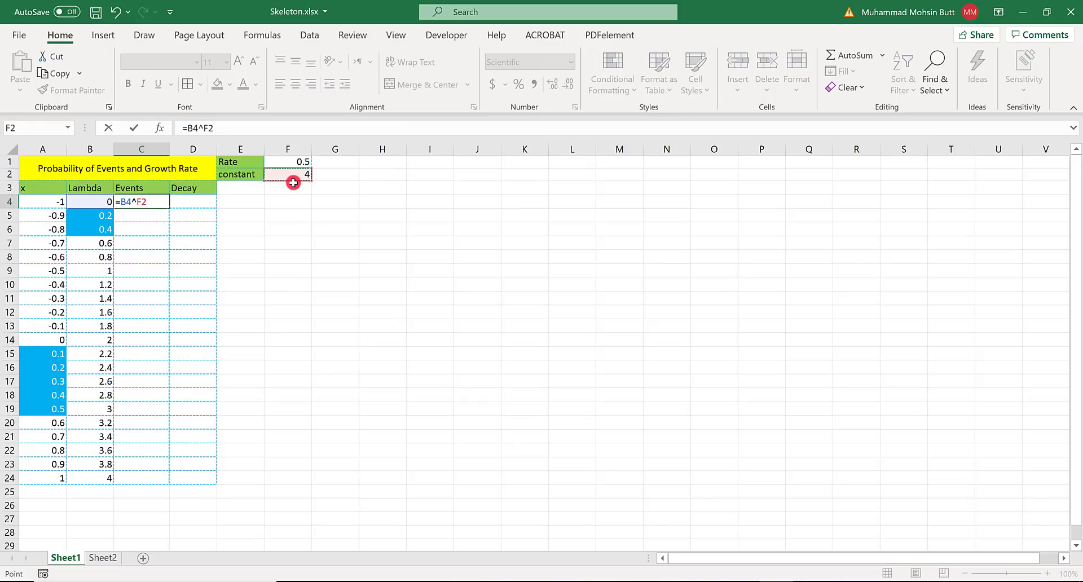
key(F4)
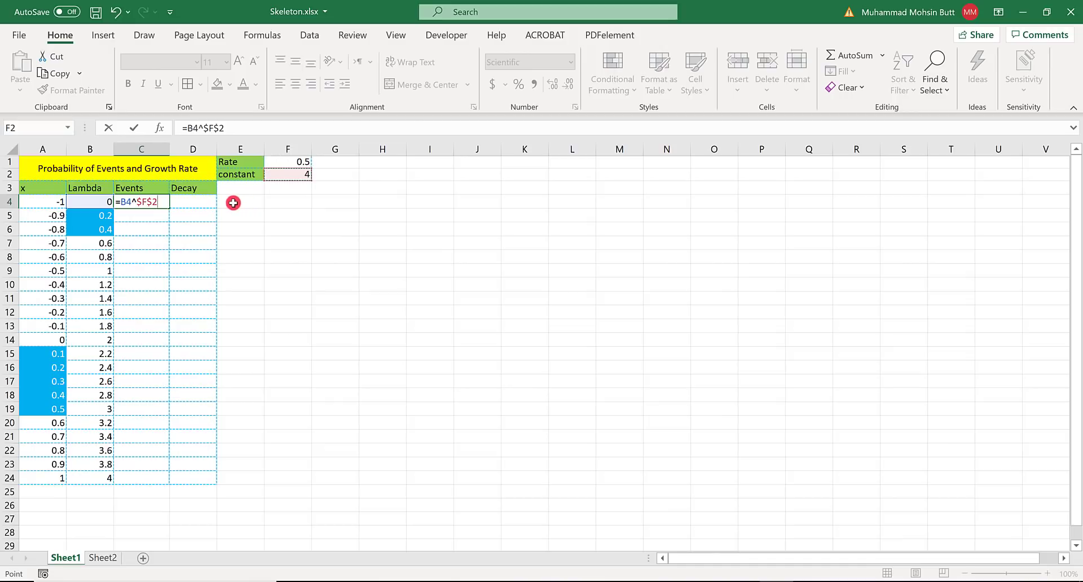
- Multiply the C4 formula by EXP(-B4), following the exponential term of the Events equation in the Word instructions
key(alt+Tab)
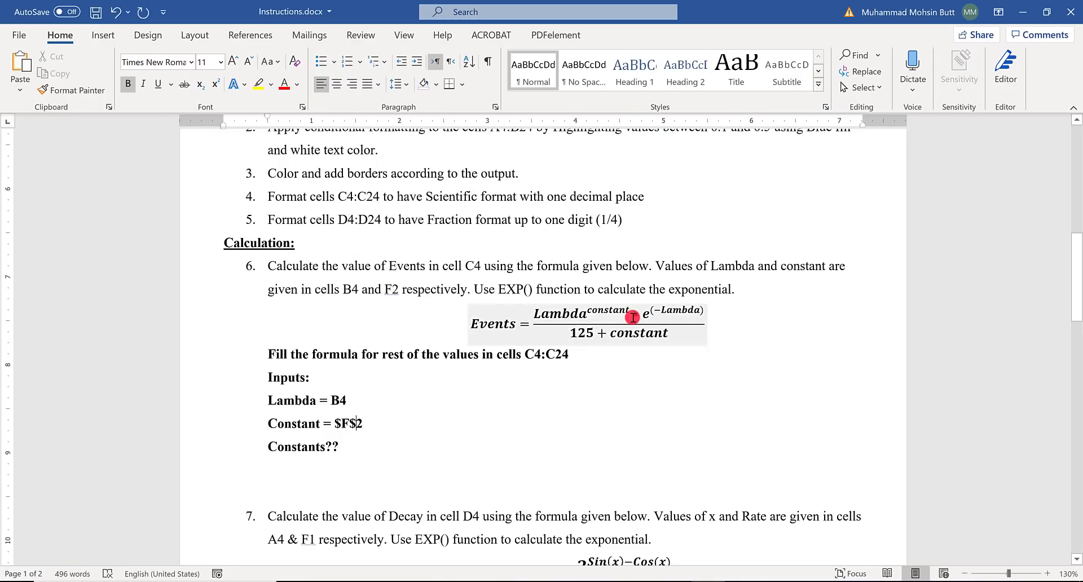
key(alt+Tab)
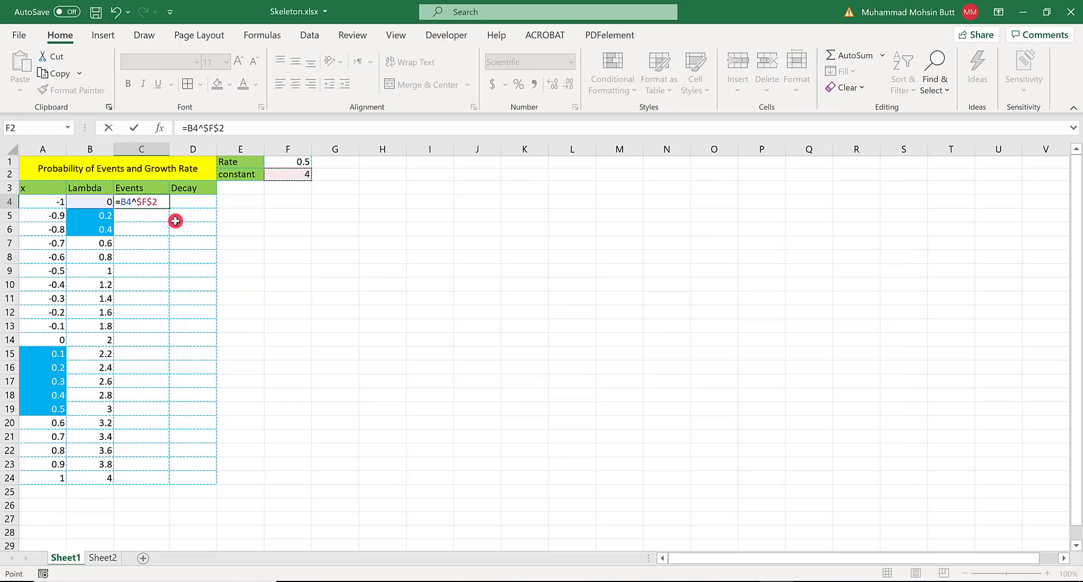
text(*EX)
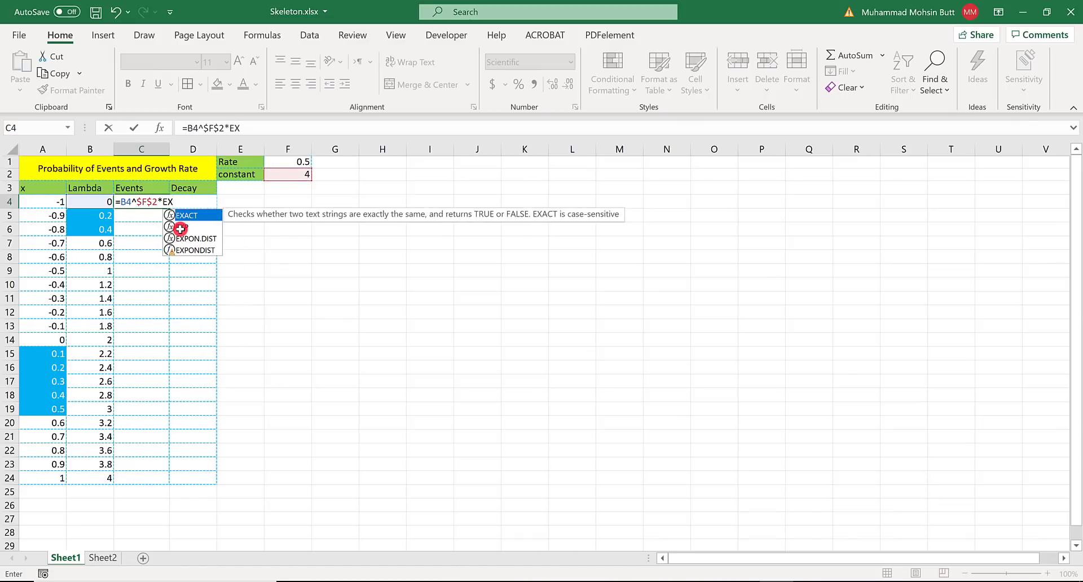
text(P()
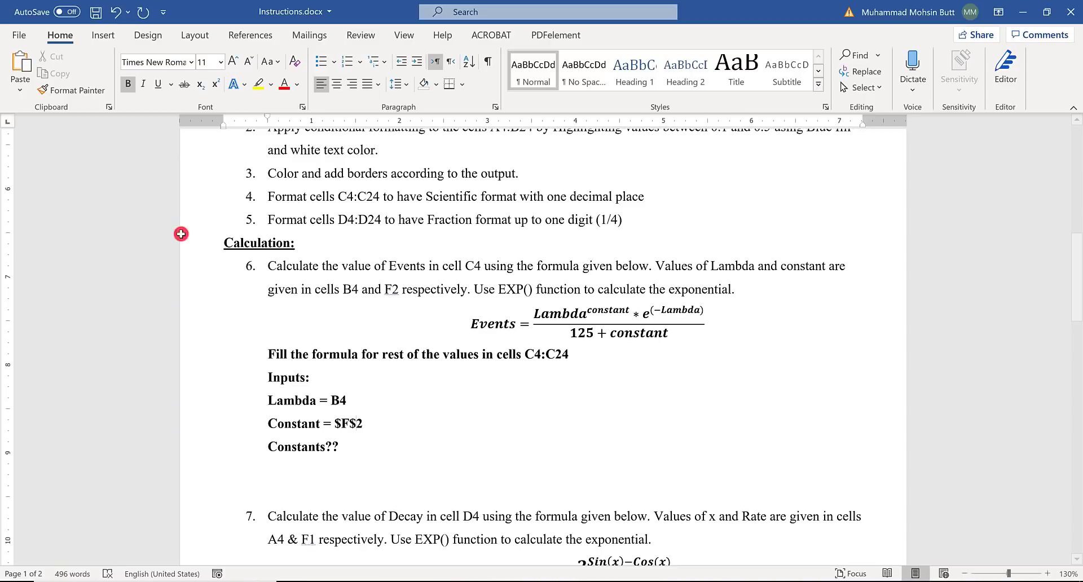
key(alt+Tab)
key(alt+Tab)
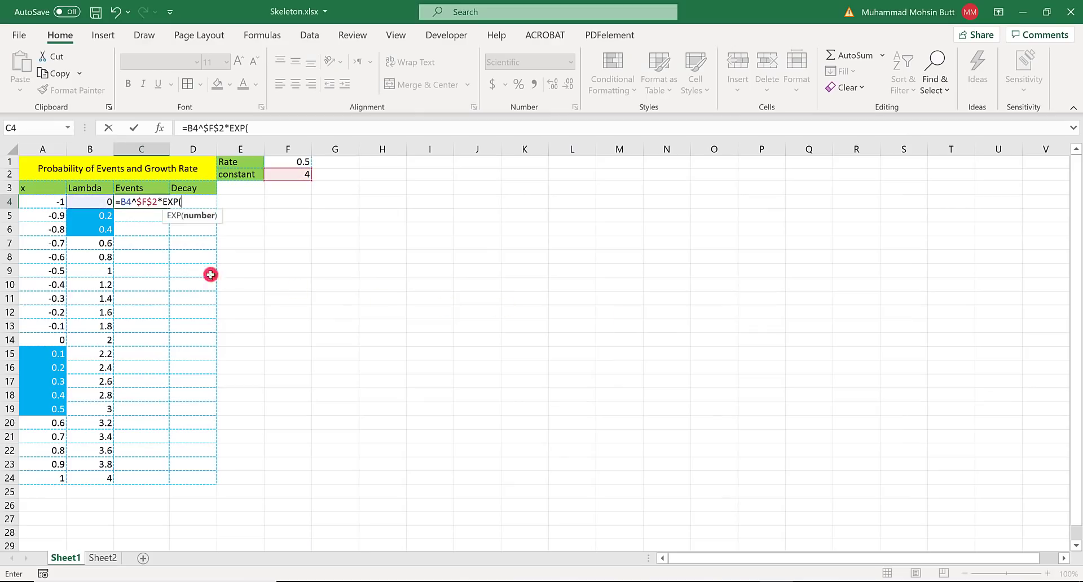
text(-)
click(85, 202)
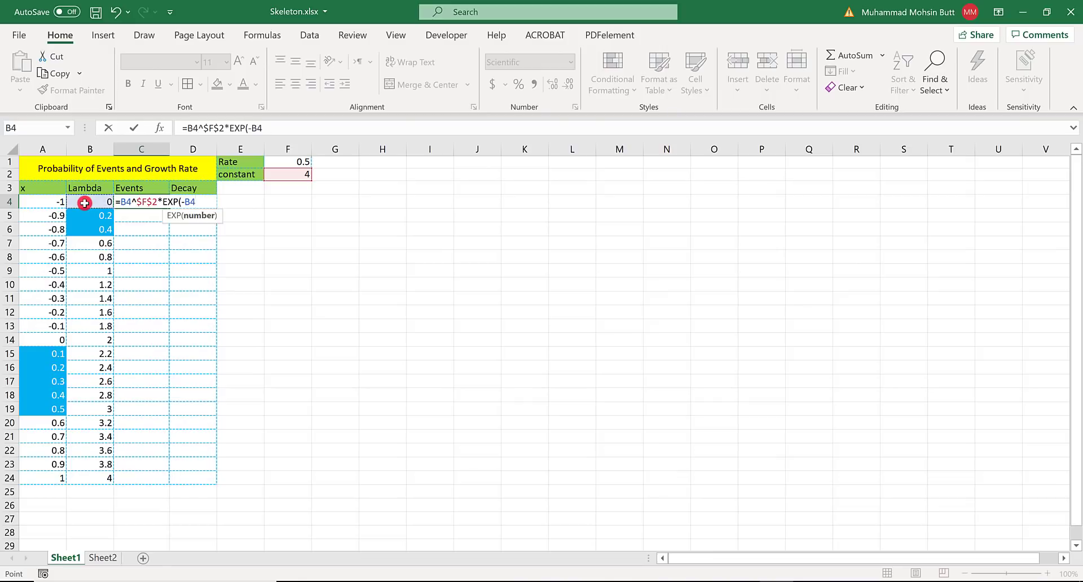
text())
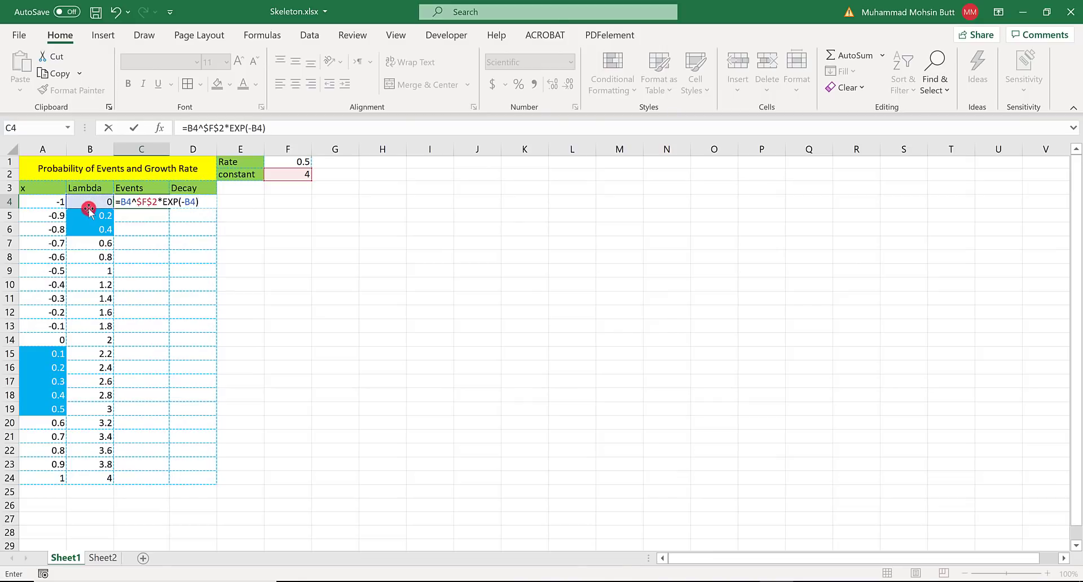
- Append the denominator /125+$F$2 to the C4 formula in Excel, following the Events equation in the Word instructions
key(alt+Tab)
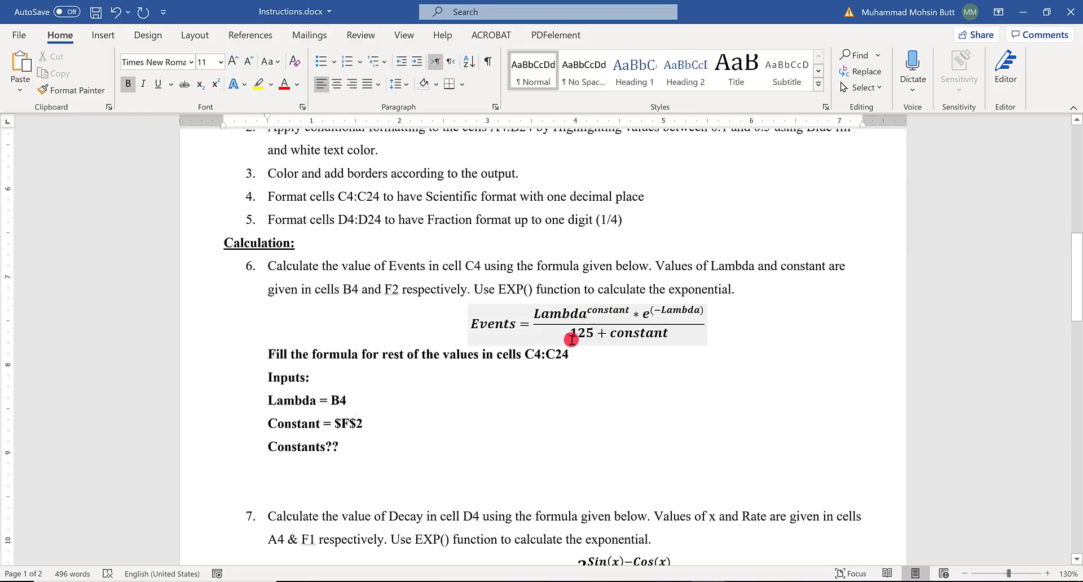
key(alt+Tab)
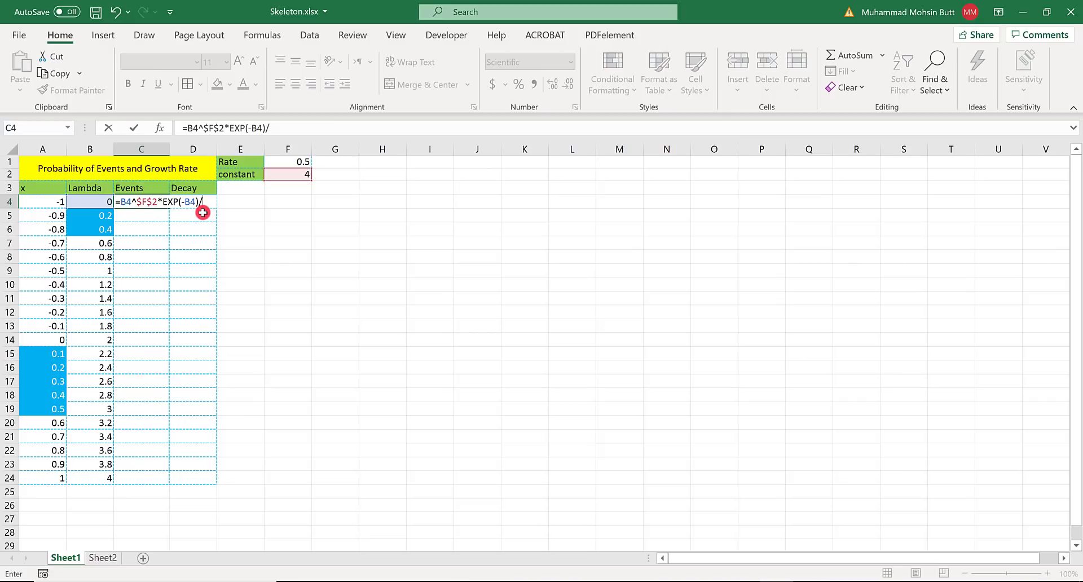
text(125+)
key(alt+Tab)
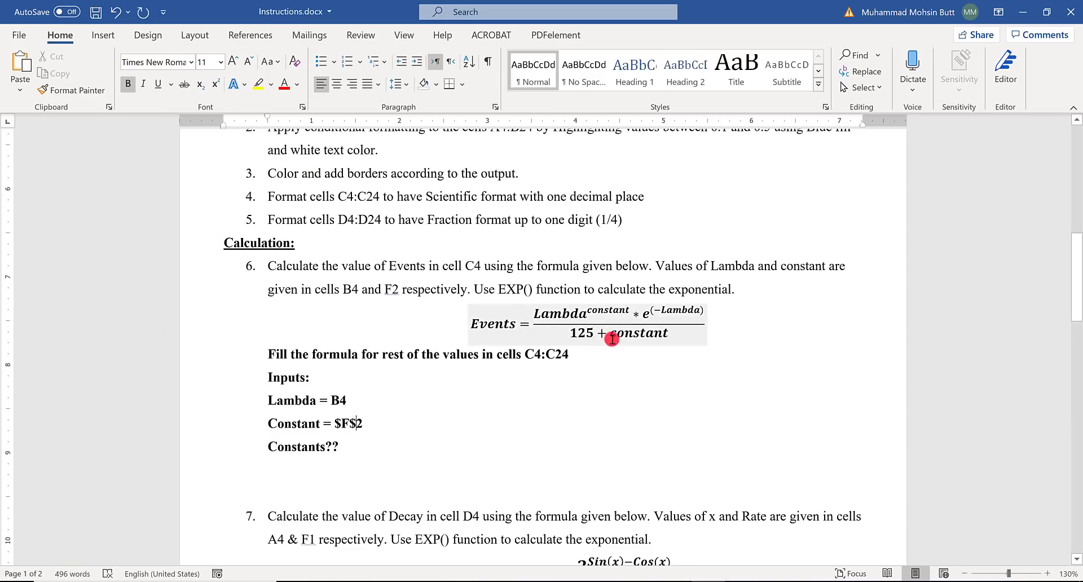
key(alt+Tab)
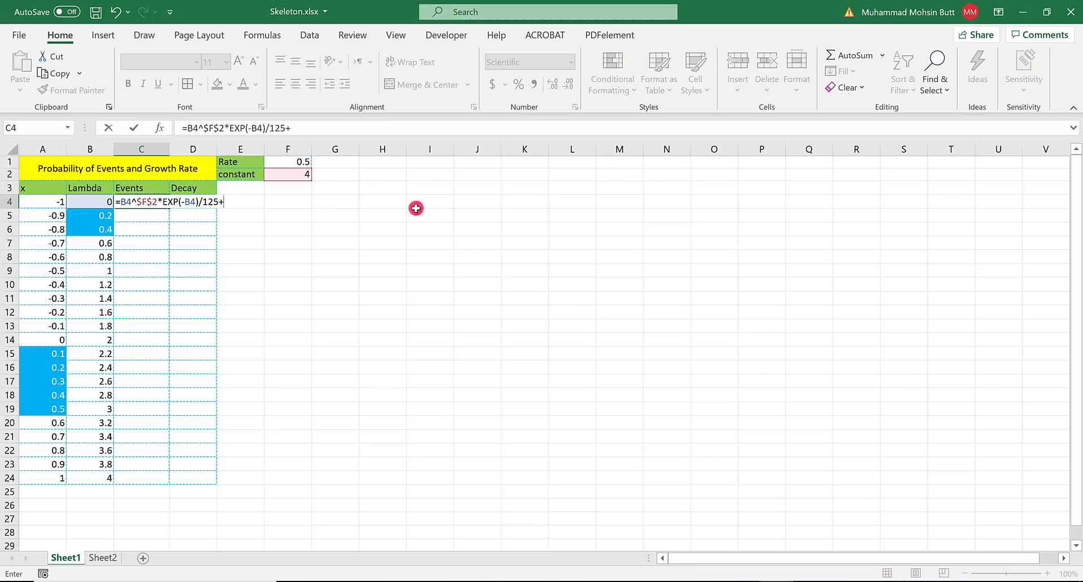
click(298, 174)
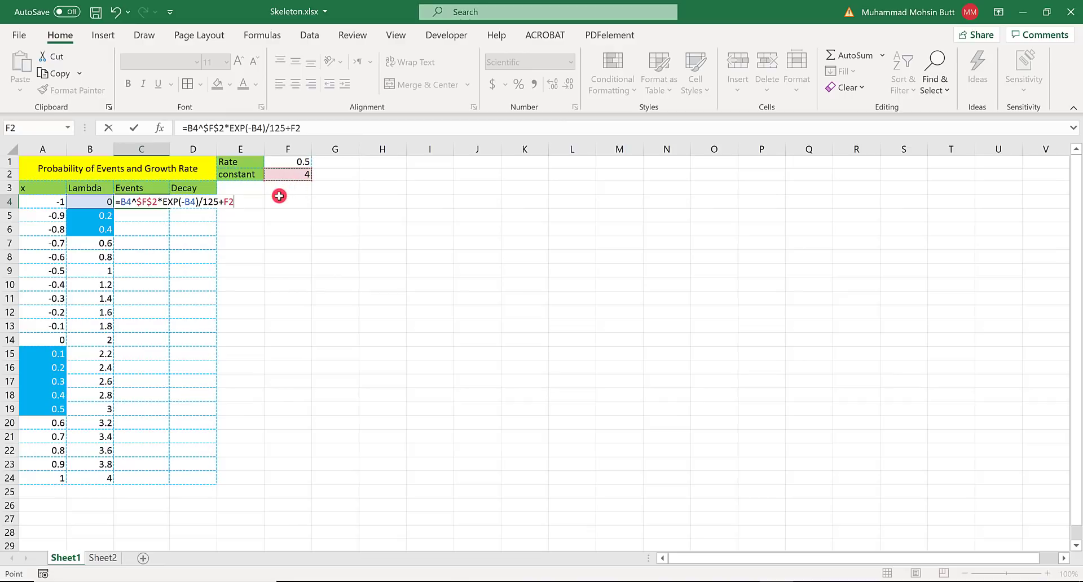
key(F4)
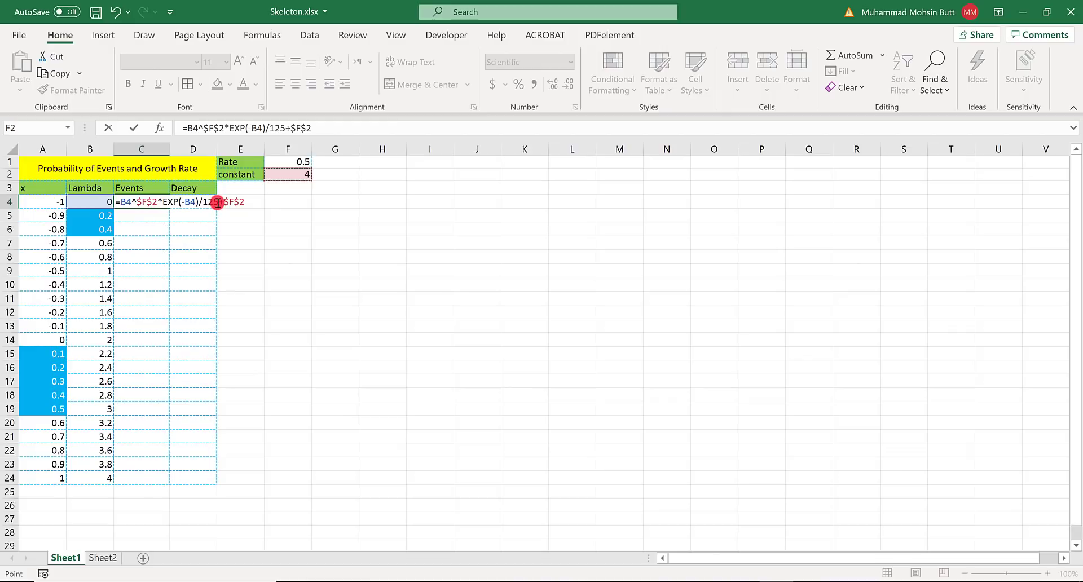
- Parenthesize the numerator and denominator of the C4 formula as =(B4^$F$2*EXP(-B4))/(125+$F$2) and fill it down through C24
key(alt+Tab)
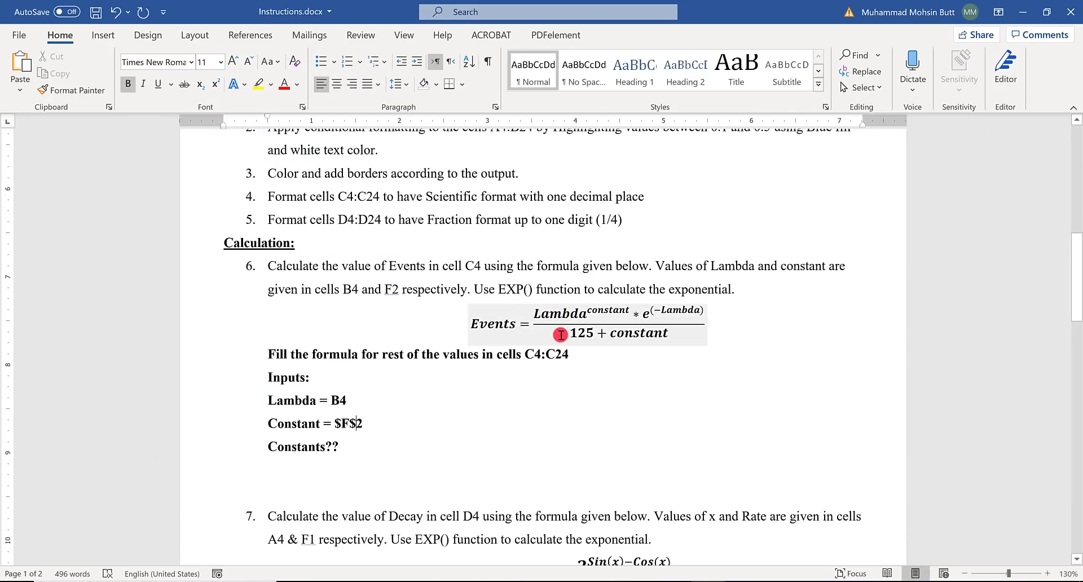
key(alt+Tab)
click(121, 200)
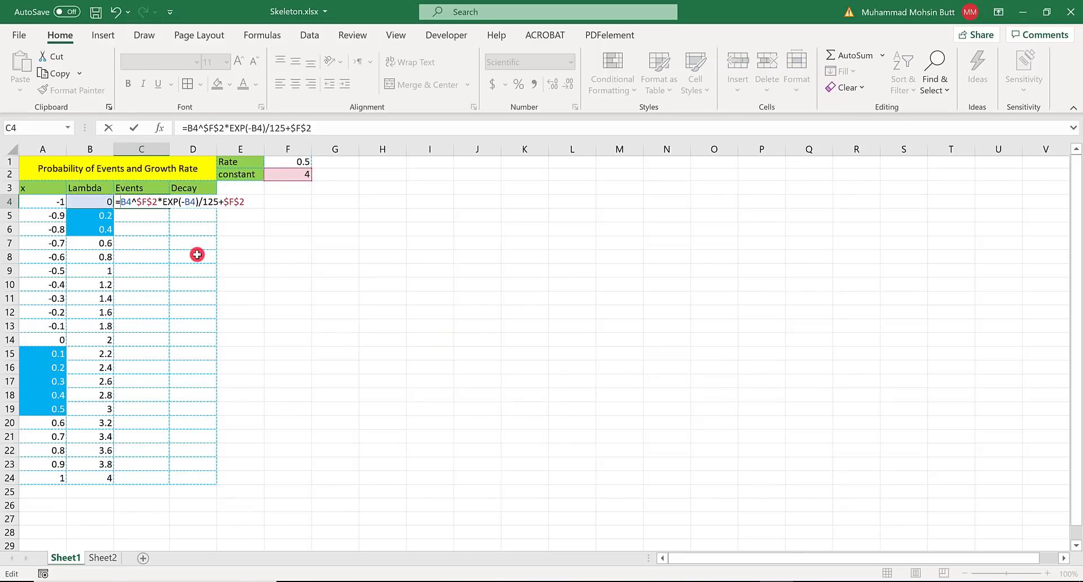
text((-B4)
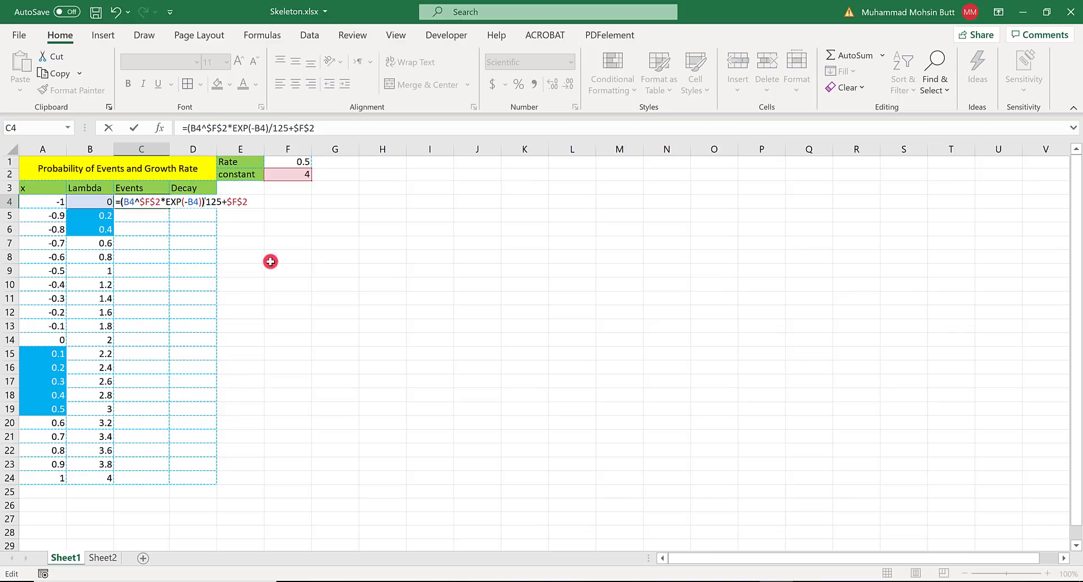
text())
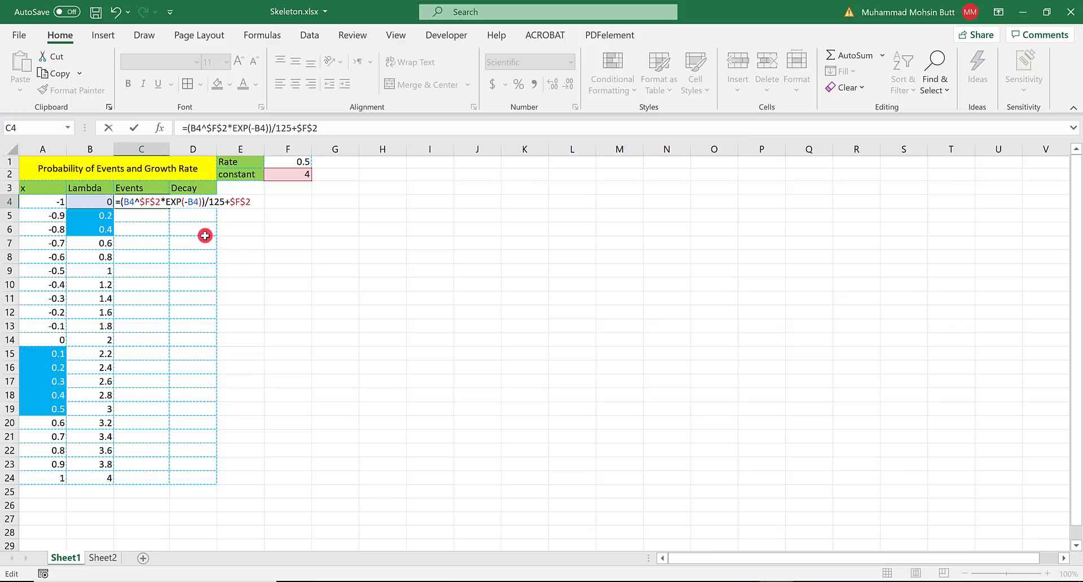
key(Right)
text((-B4)
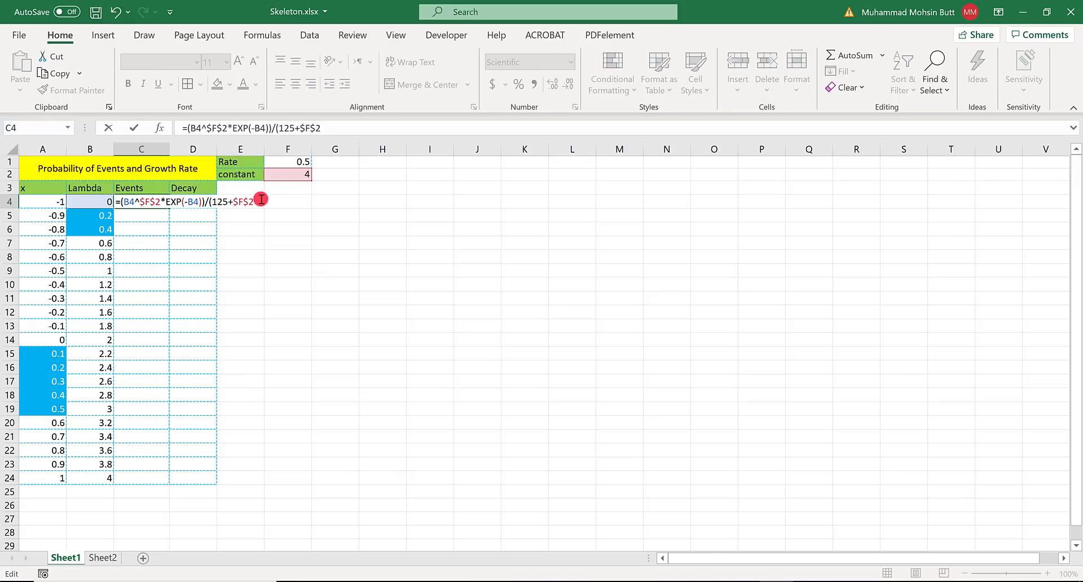
text())
key(Return)
key(Up)
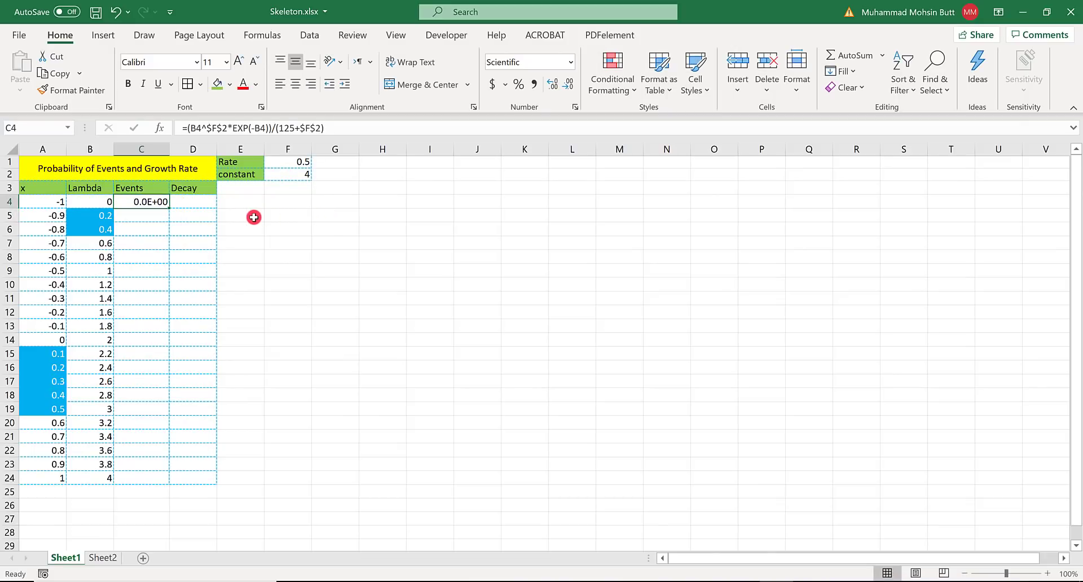
double_click(168, 209)
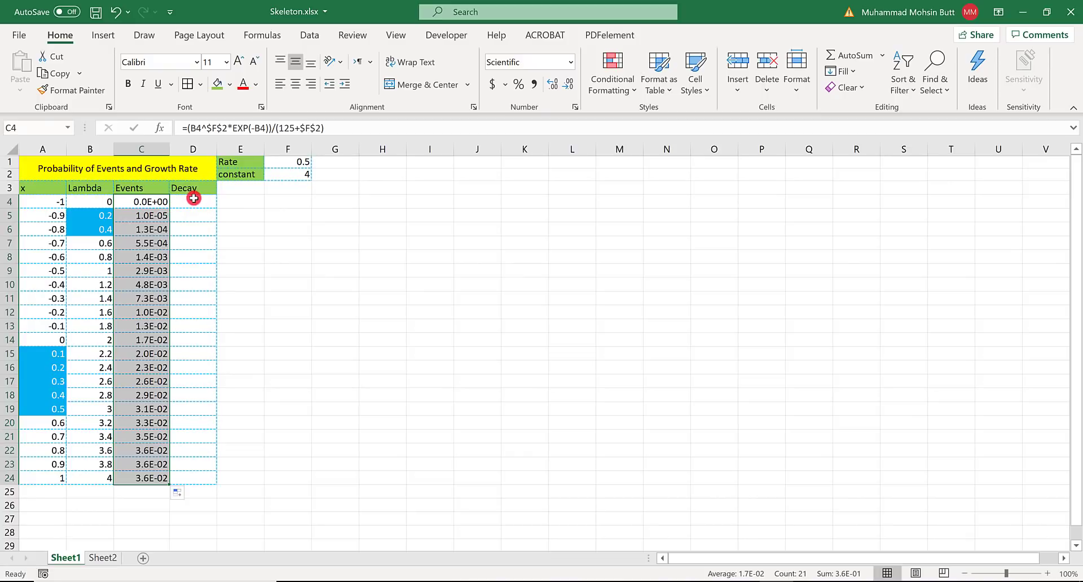
- Consult the Decay equation in item 7 of the Word instructions and begin the entry in Excel cell D4 with 2^(
click(193, 199)
key(alt+Tab)
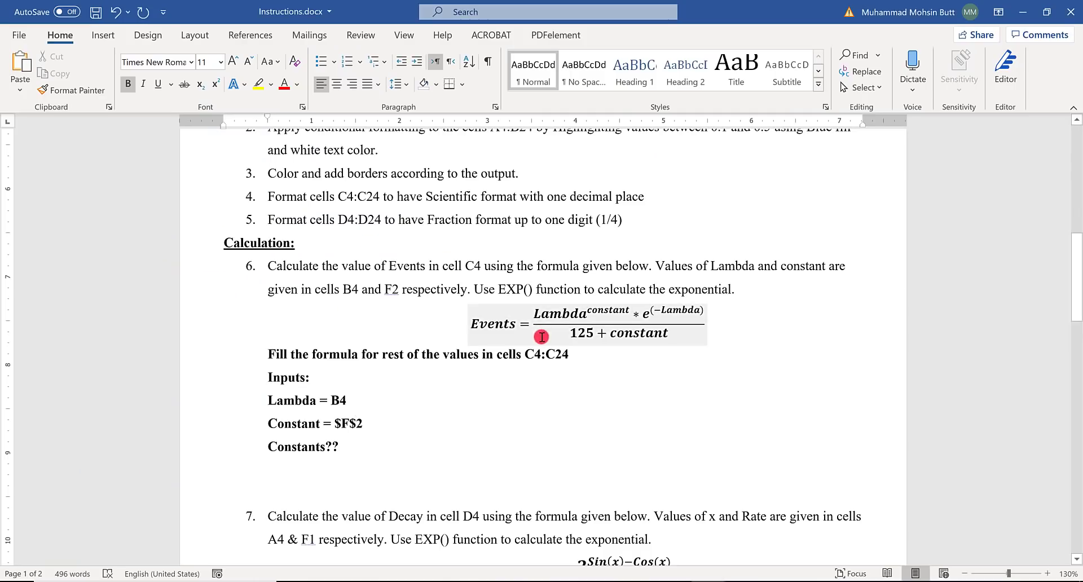
scroll(541, 337, down, 5)
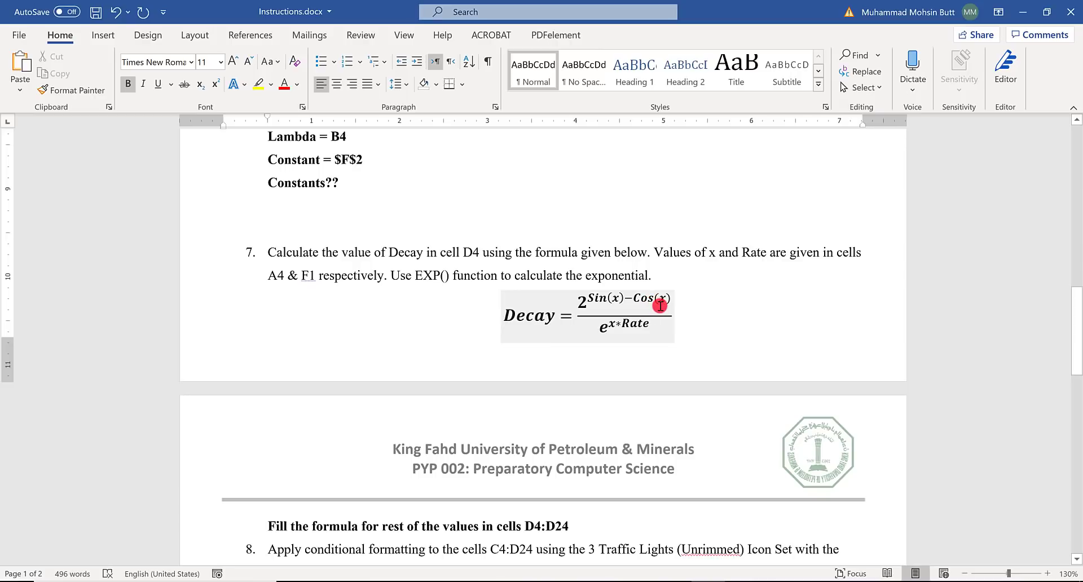
key(alt+Tab)
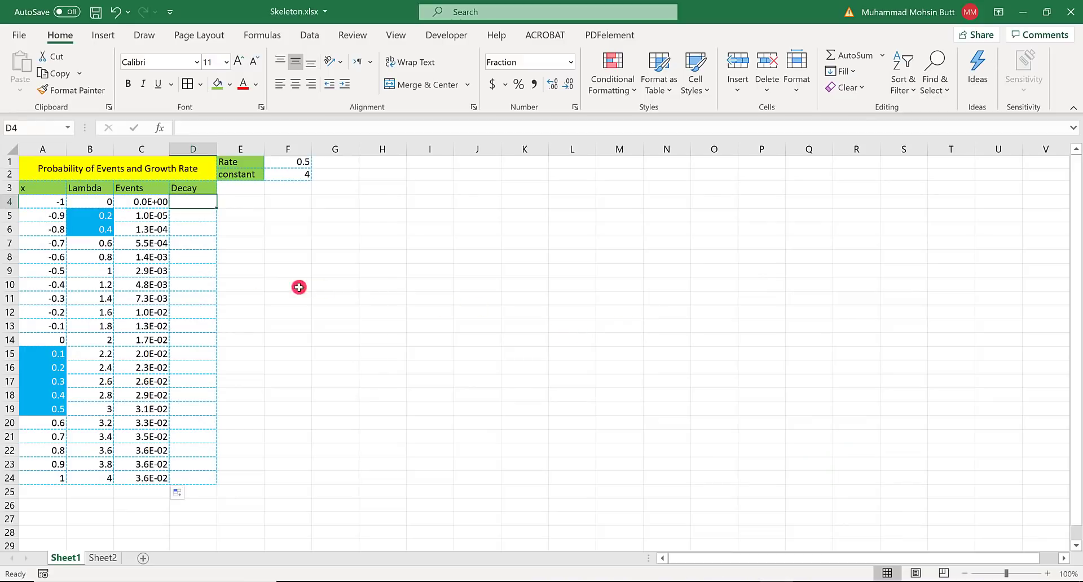
key(alt+Tab)
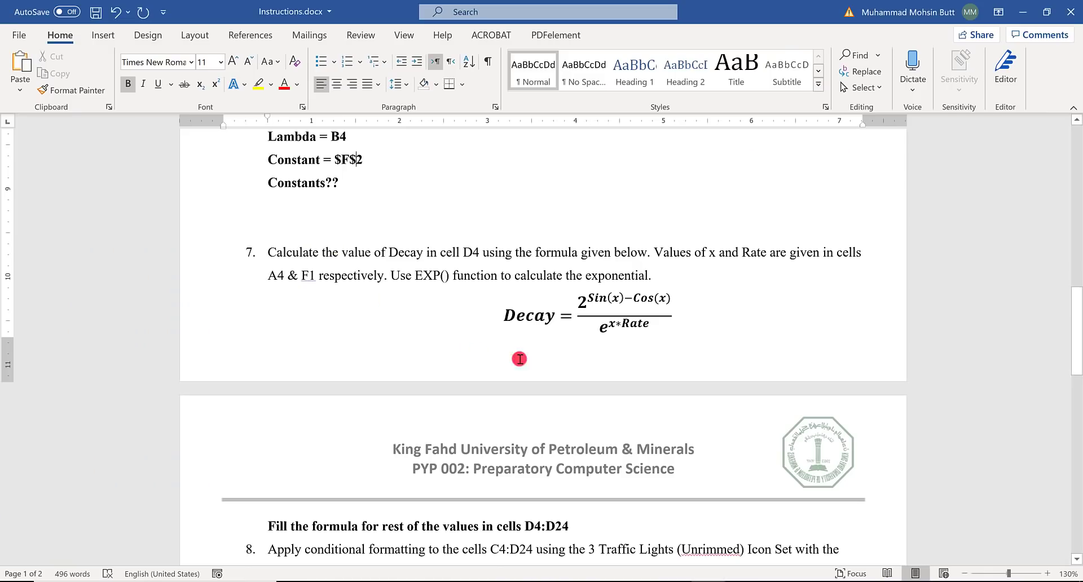
click(583, 300)
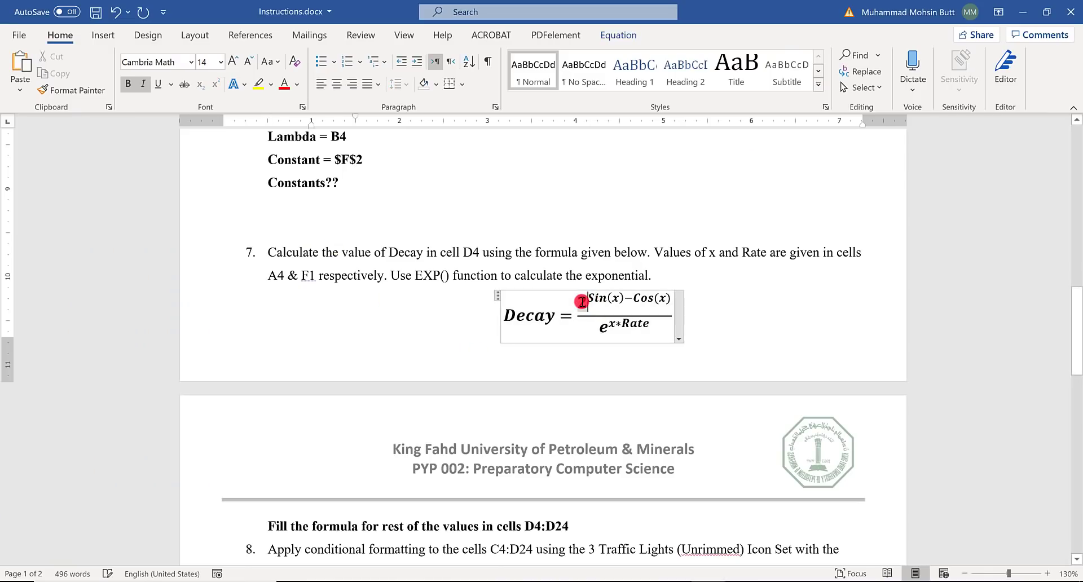
key(alt+Tab)
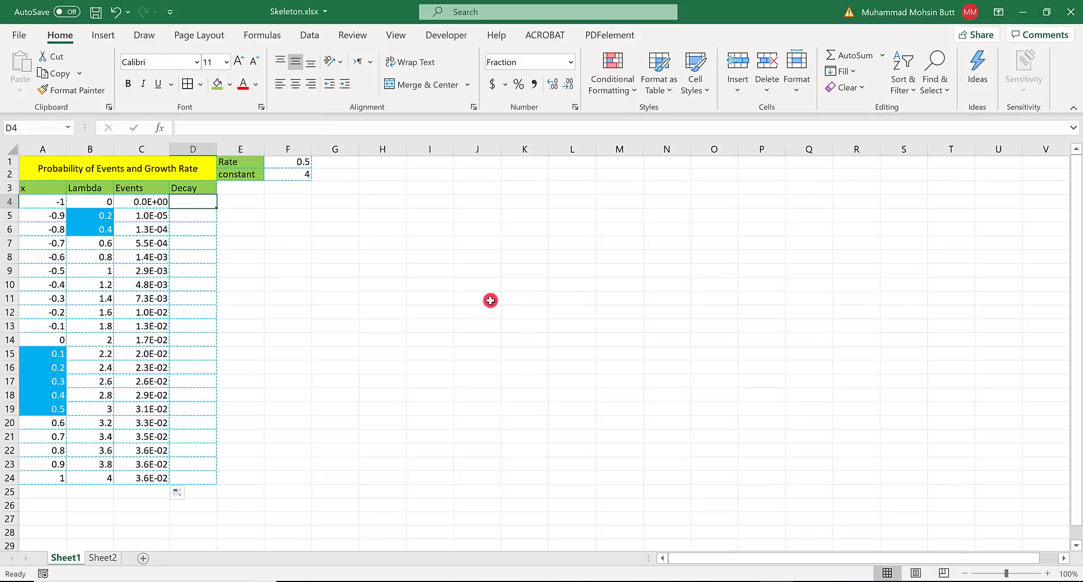
text(2)
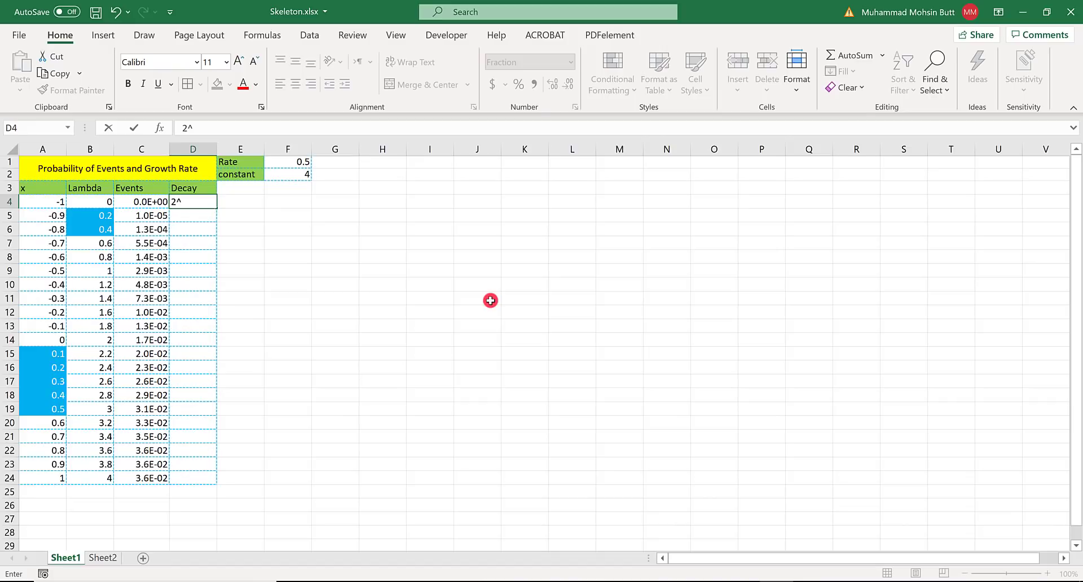
text(^()
- Extend the D4 entry in Excel to 2^(Sin, following the exponent of the Decay equation in the Word instructions
key(alt+Tab)
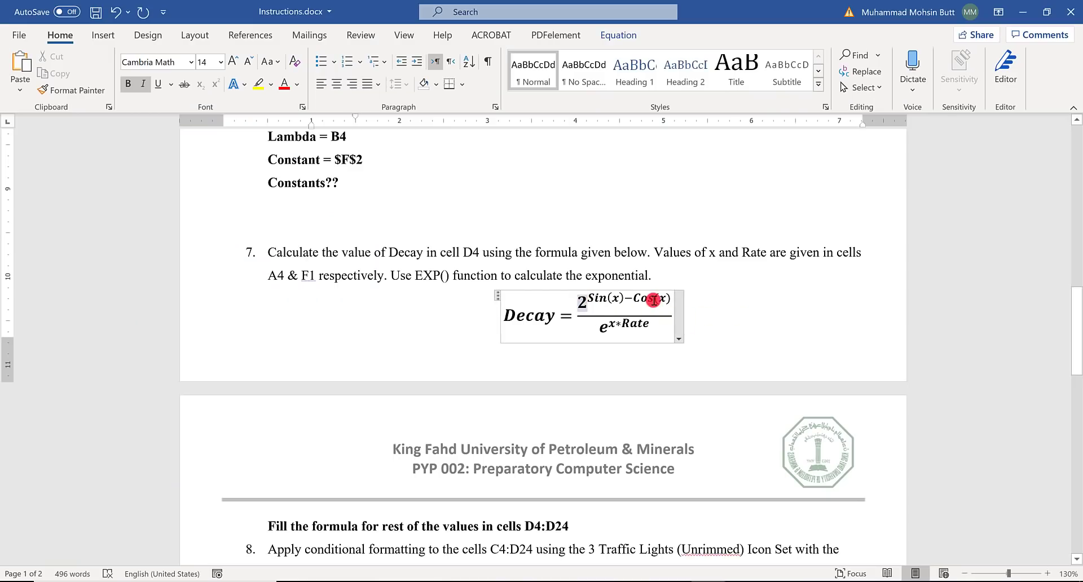
key(alt+Tab)
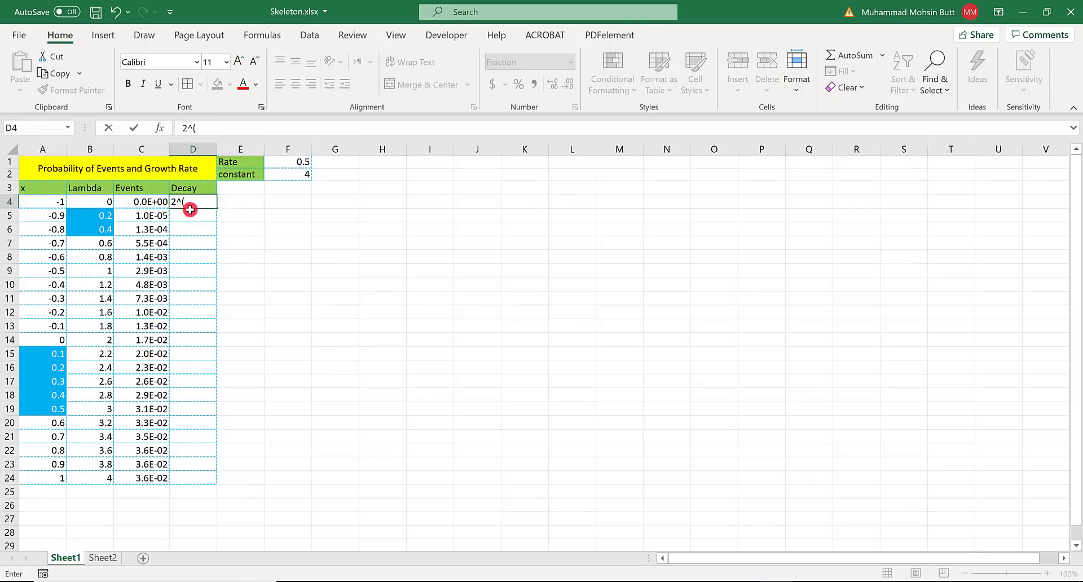
key(alt+Tab)
key(alt+Tab)
text(Sin)
key(Tab)
click(198, 202)
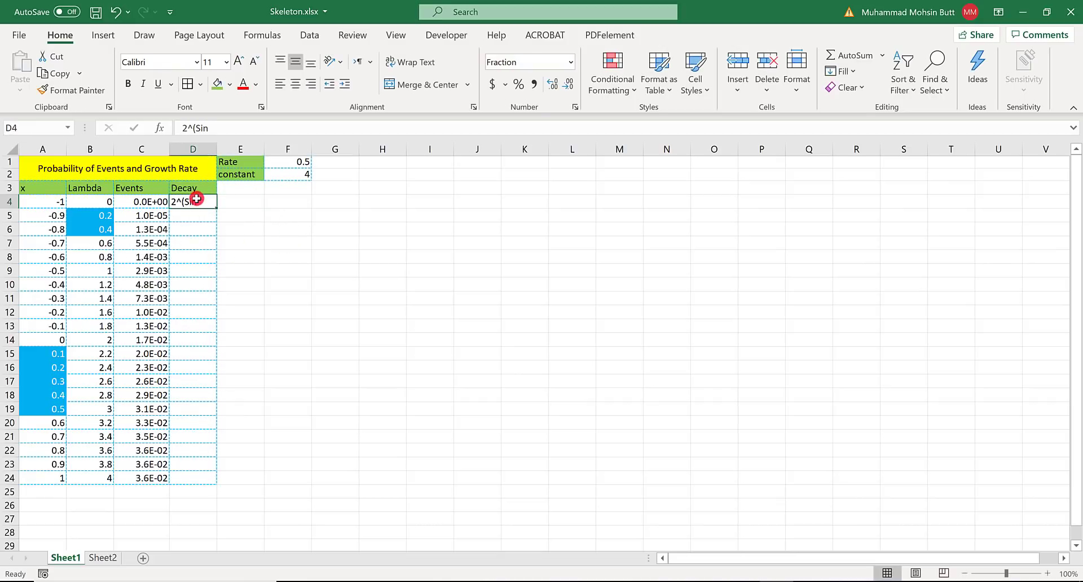
- Turn the D4 entry into a formula with a leading equals sign and complete the sine term as =2^(Sin(A4)
double_click(177, 202)
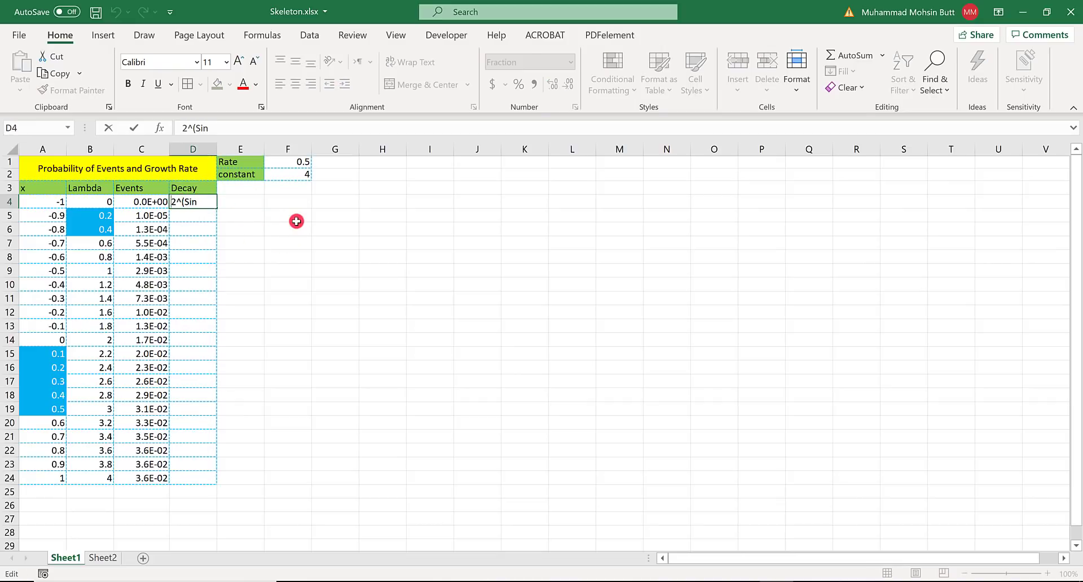
text(=)
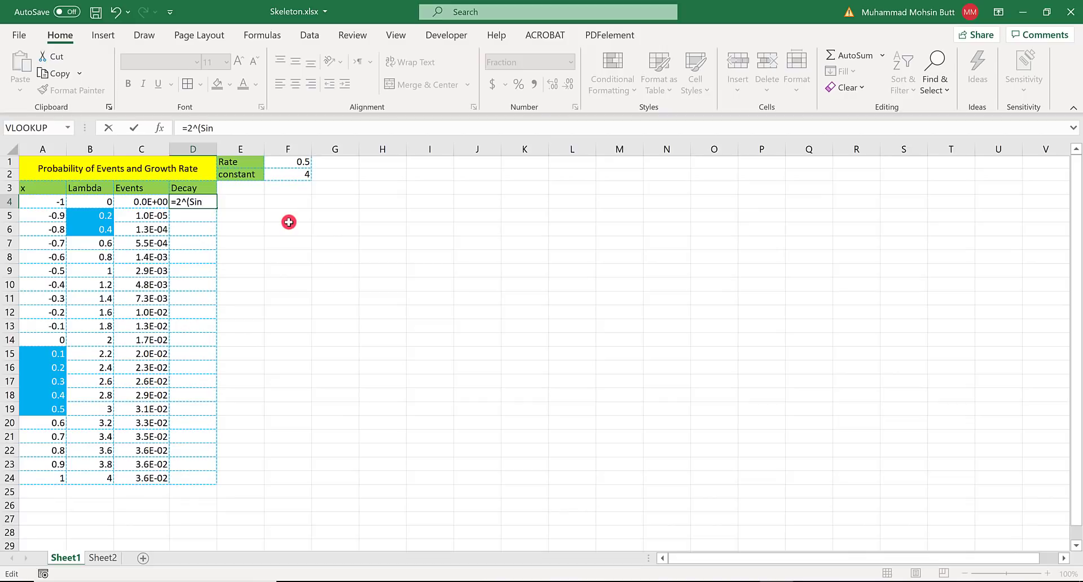
text(()
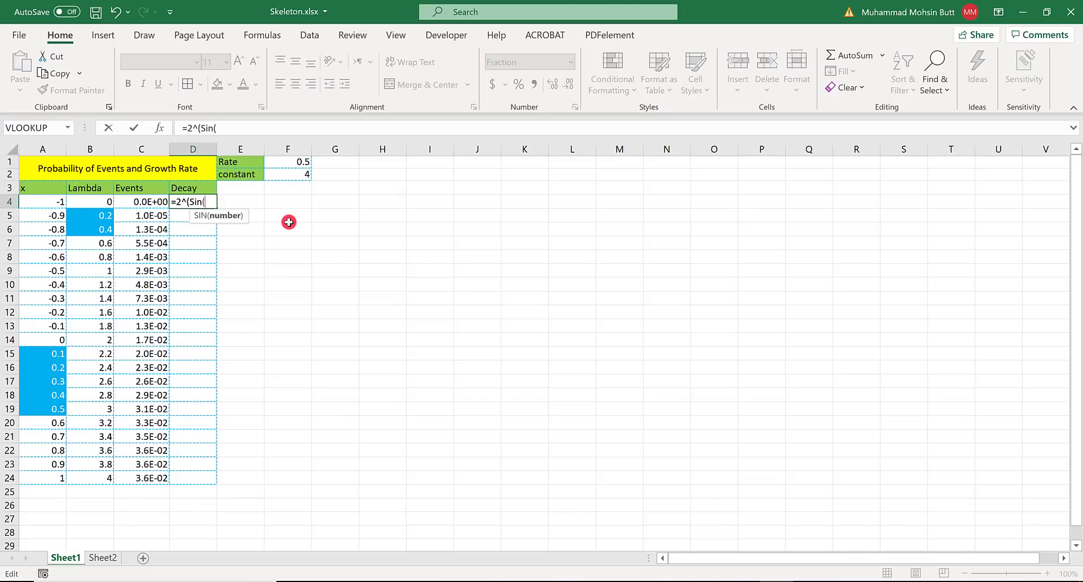
click(43, 203)
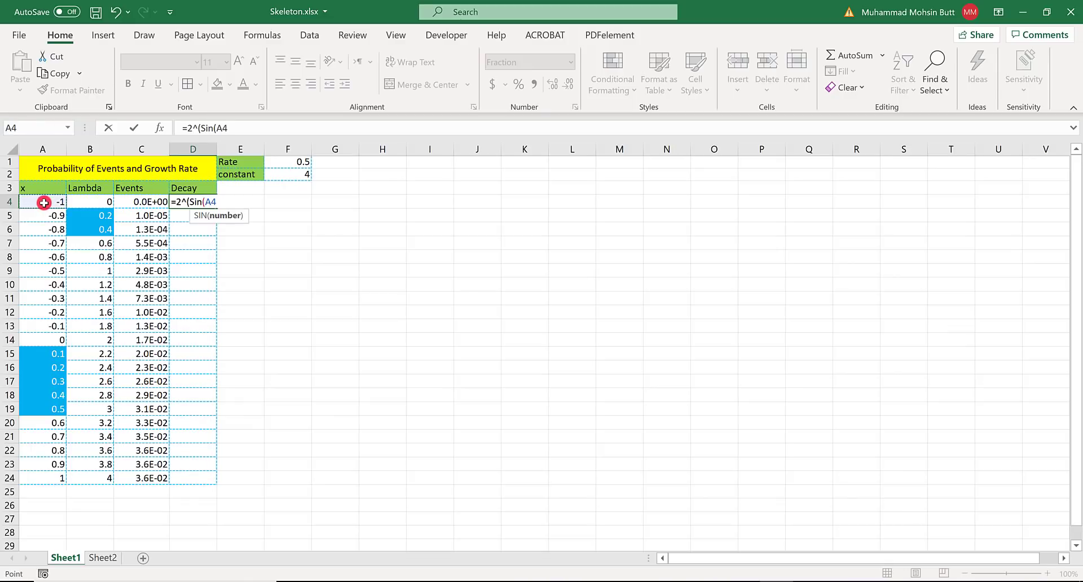
text())
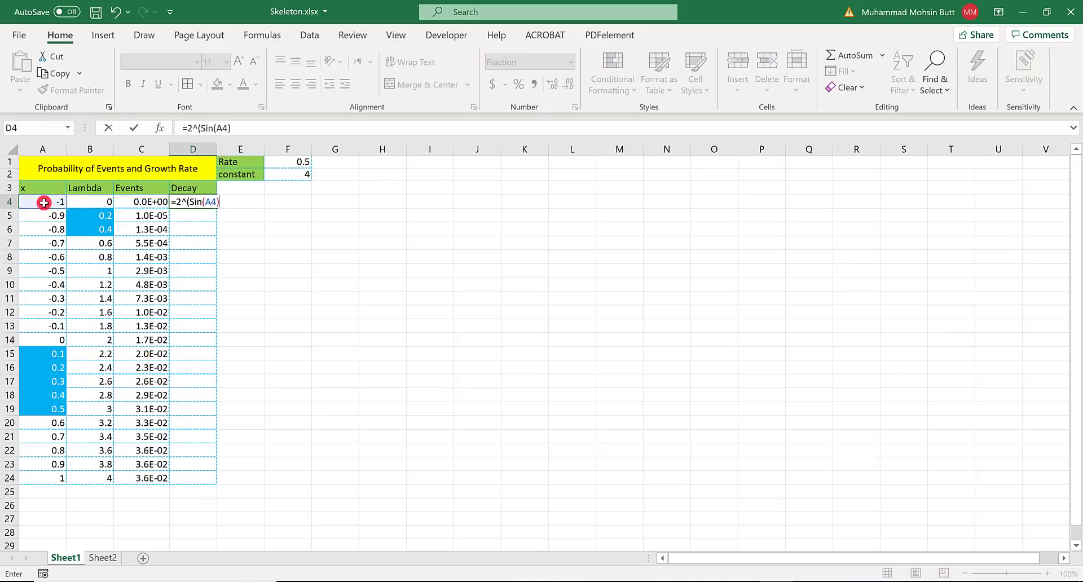
- Subtract COS(A4) within the exponent of the D4 formula, following the Decay equation in the Word instructions
key(alt+Tab)
key(alt+Tab)
text(-COS()
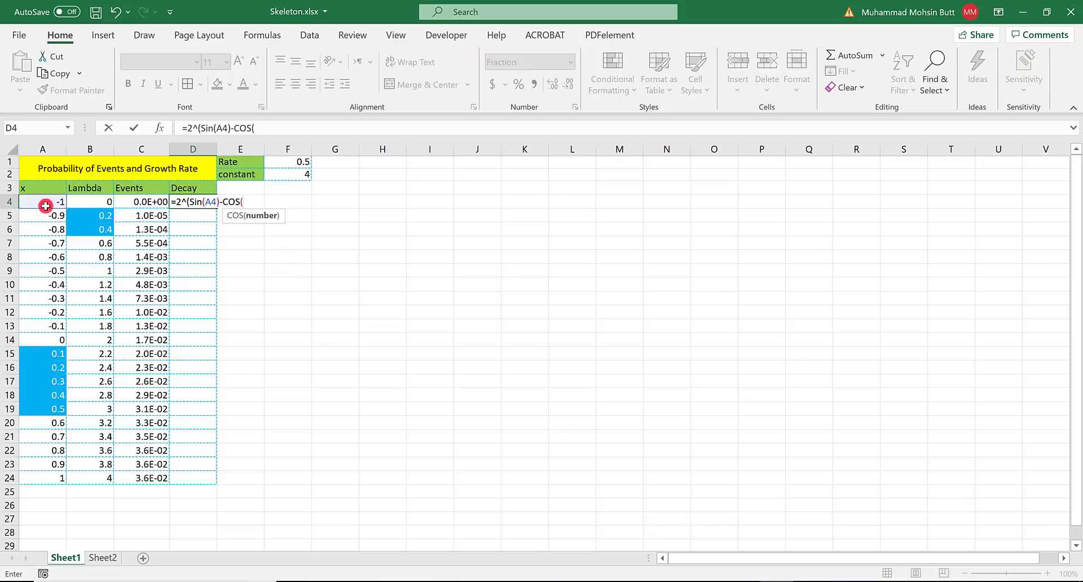
click(57, 203)
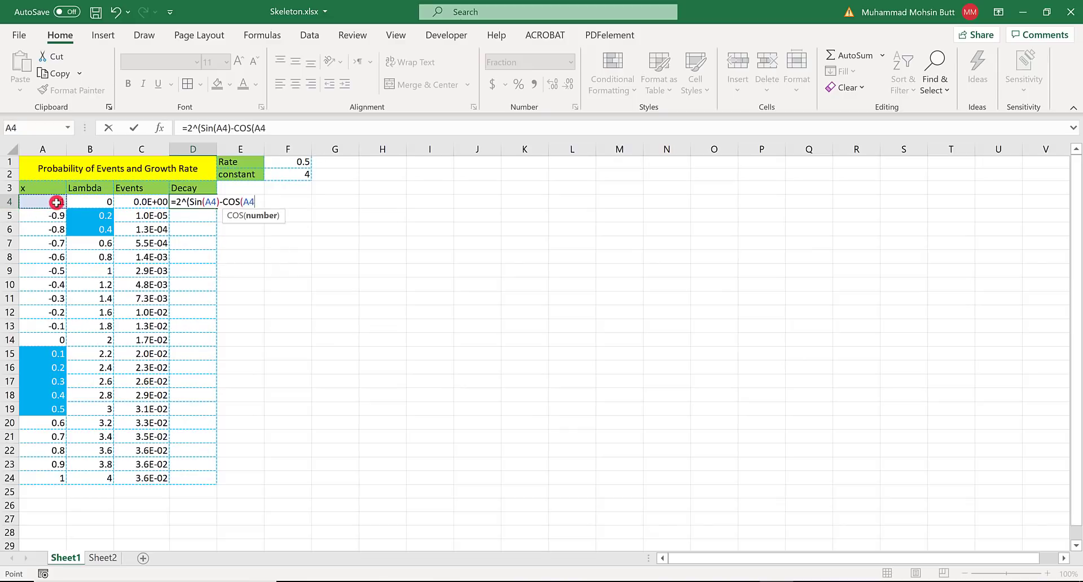
text())
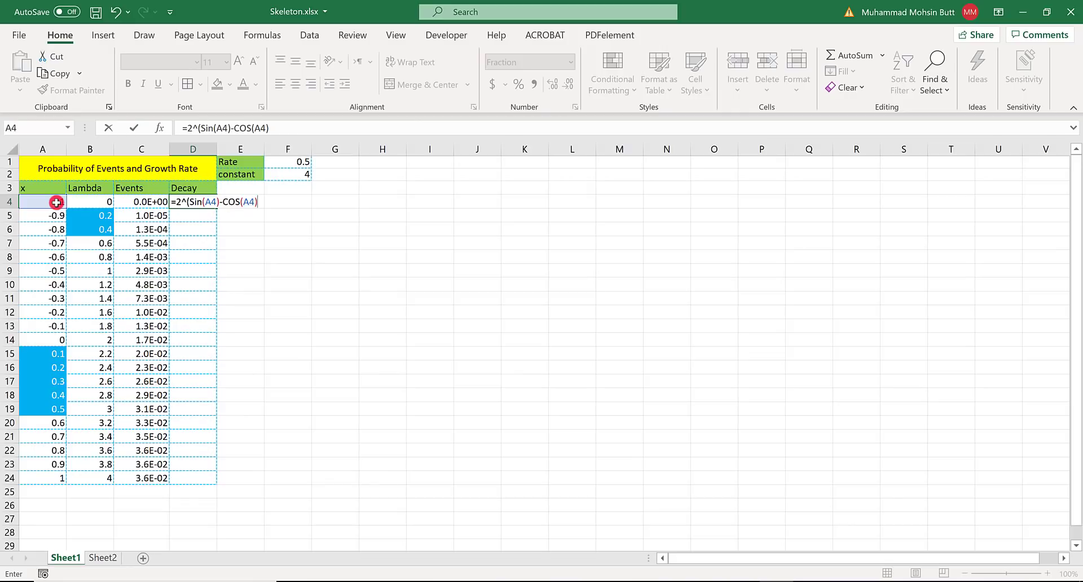
- Close the exponent and enclose the whole numerator of the D4 formula in parentheses as =(2^(Sin(A4)-COS(A4)))
key(alt+Tab)
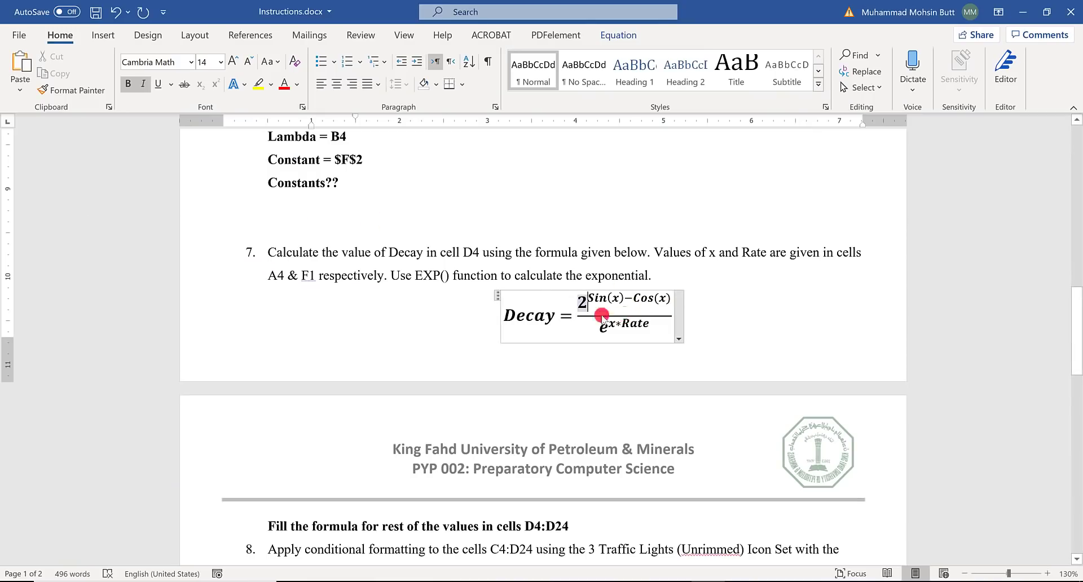
key(alt+Tab)
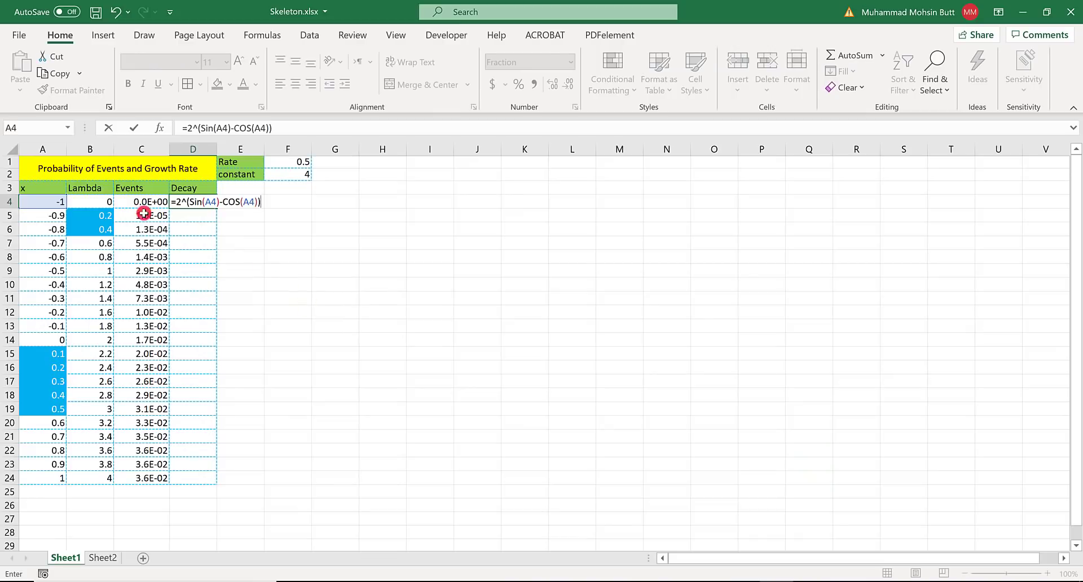
click(178, 204)
text((A4)
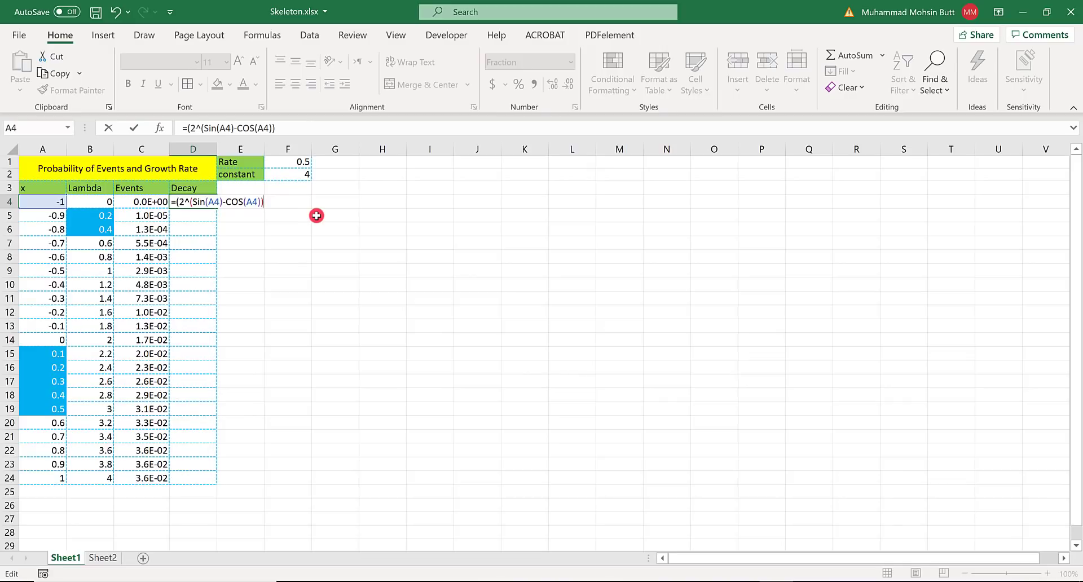
text()/)
- Check the Decay denominator in the Word instructions and append /EXP( to the D4 formula in Excel
key(alt+Tab)
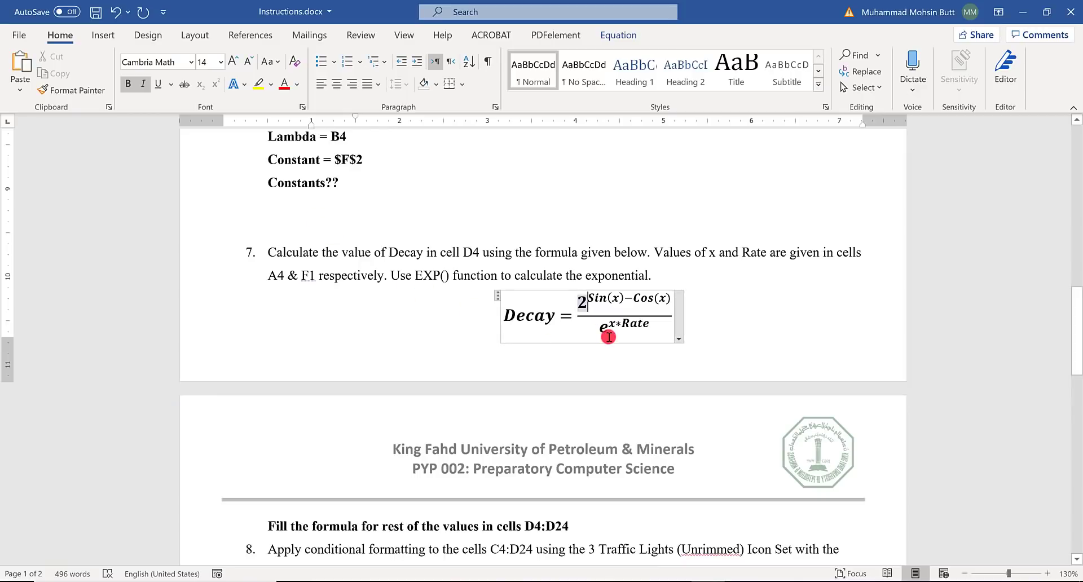
key(alt+Tab)
text(/)
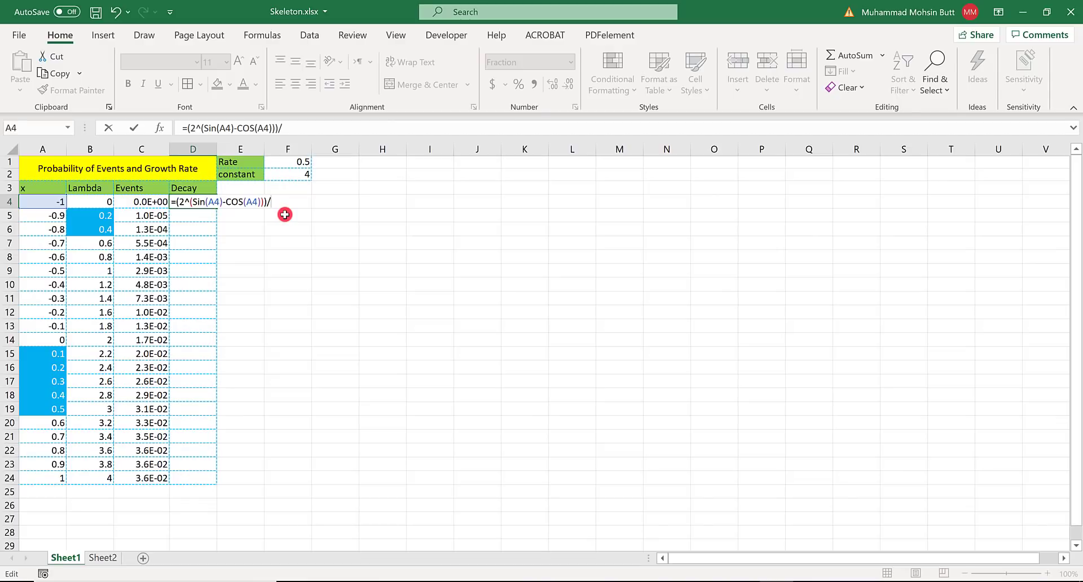
text(EXACT()
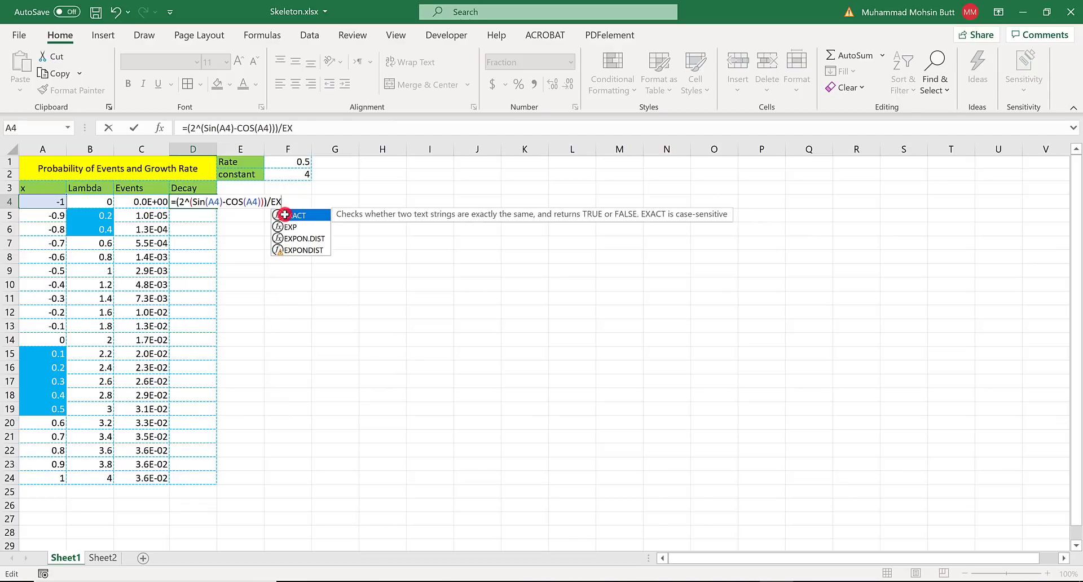
key(BackSpace)
key(BackSpace)
key(BackSpace)
key(BackSpace)
text(P)
double_click(287, 216)
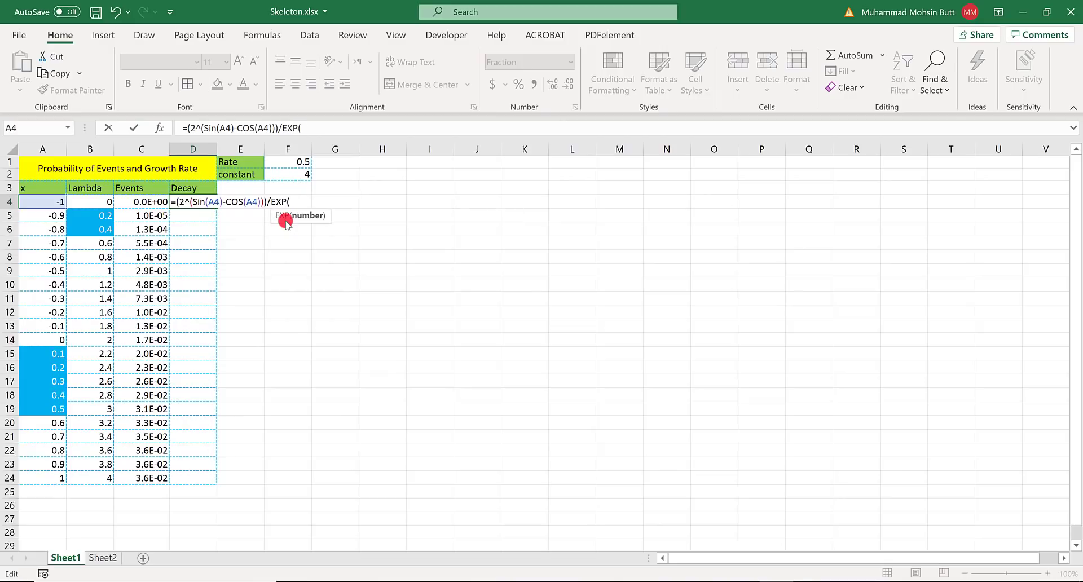
- Complete the D4 denominator as EXP(A4*$F$1) per the Word equation, commit the formula and fill it down through D24
key(alt+Tab)
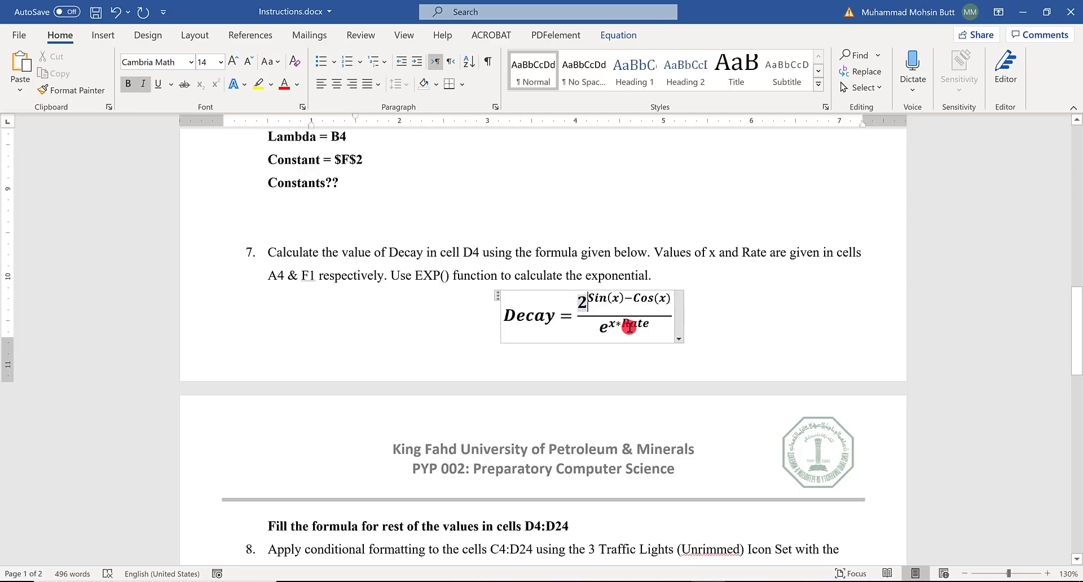
key(alt+Tab)
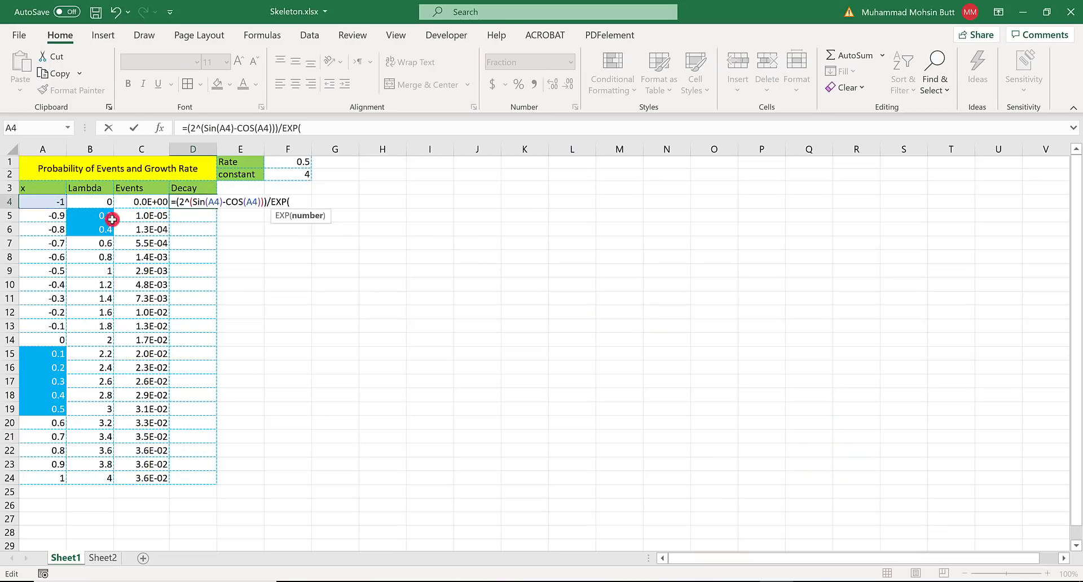
click(38, 202)
text(*)
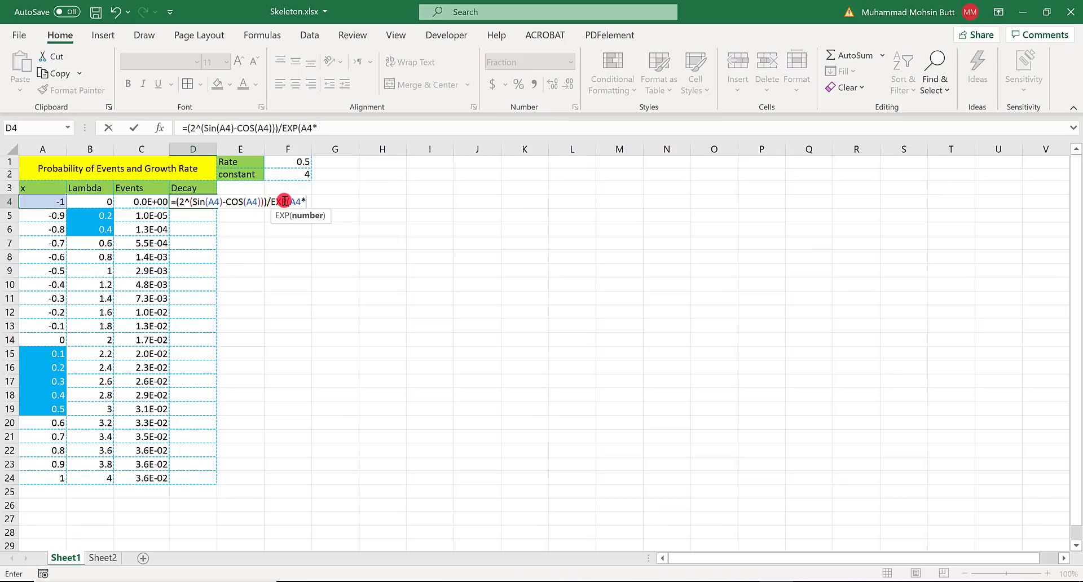
click(297, 163)
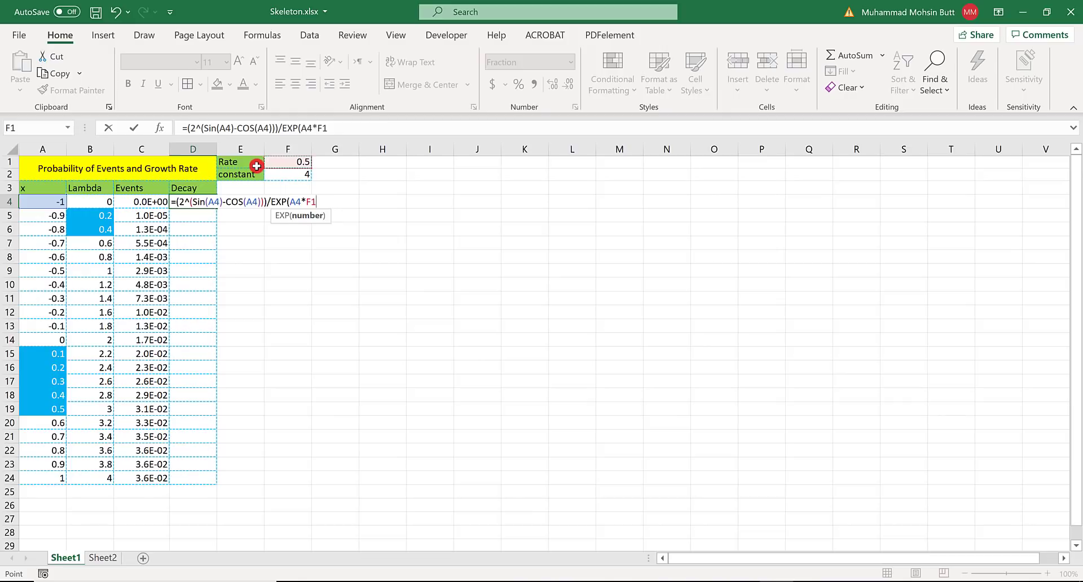
key(F4)
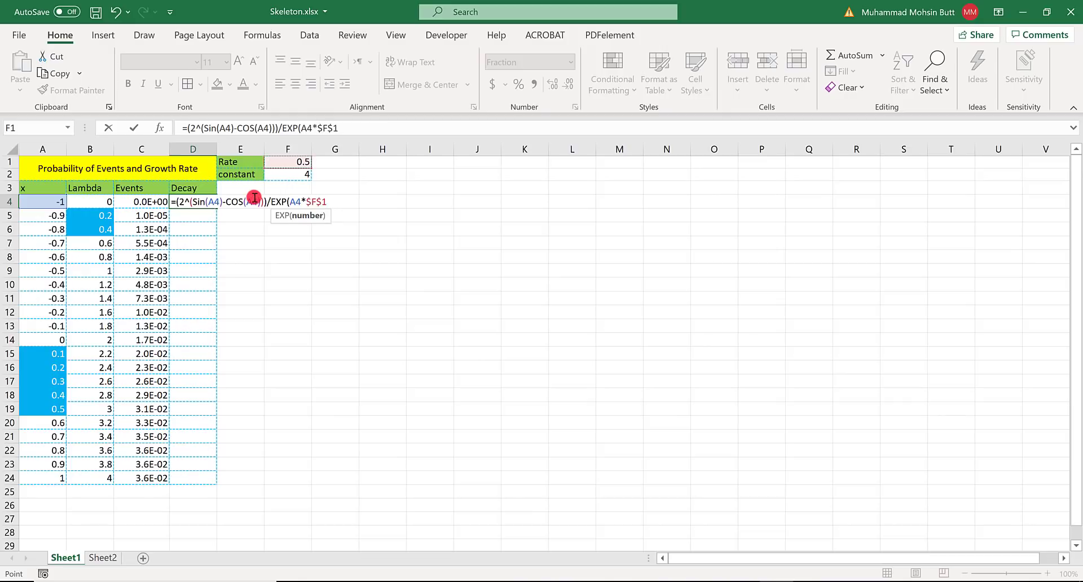
text())
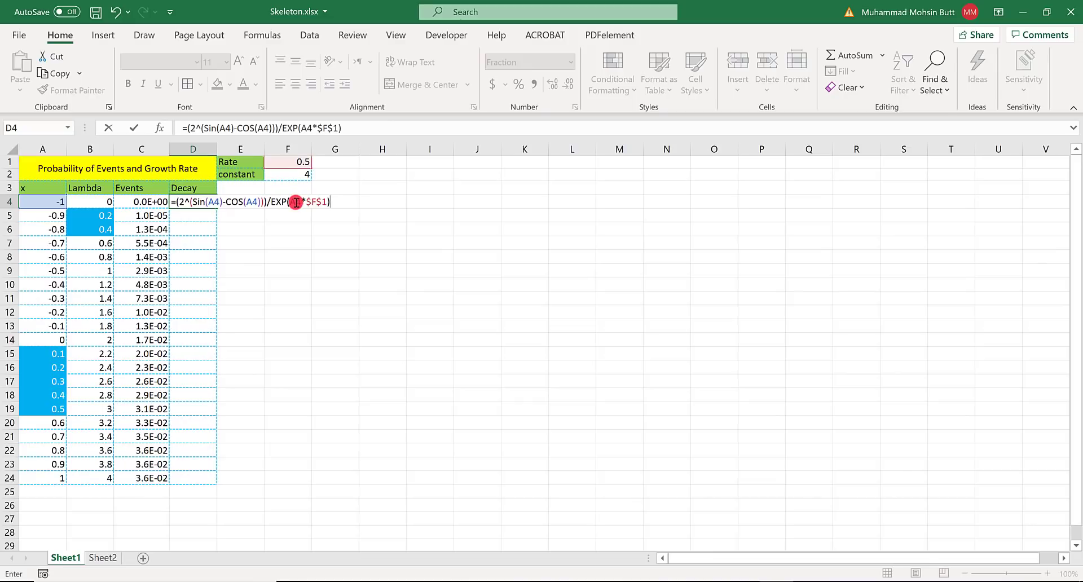
key(ctrl+Return)
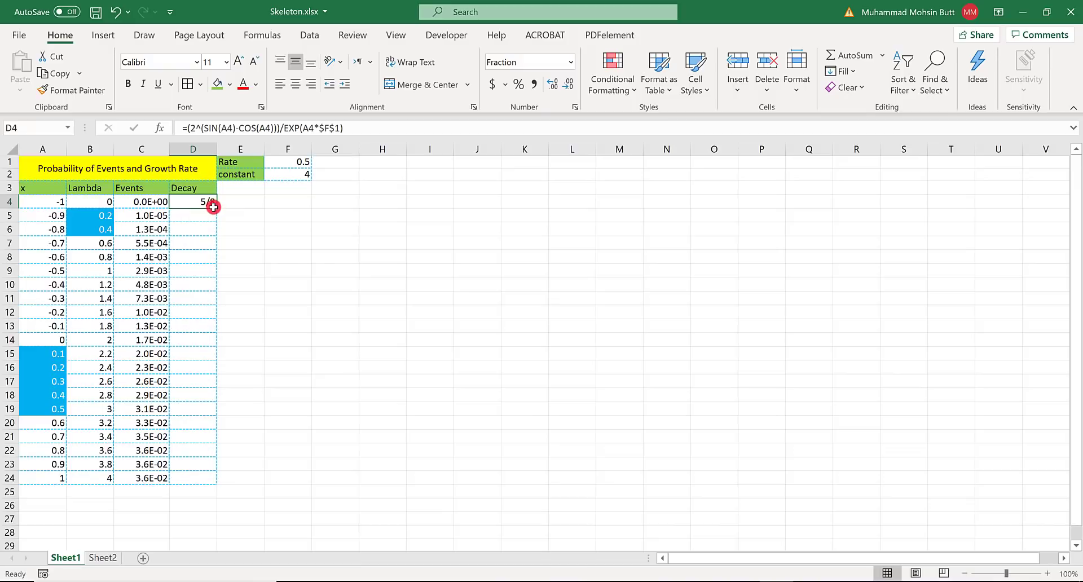
double_click(218, 208)
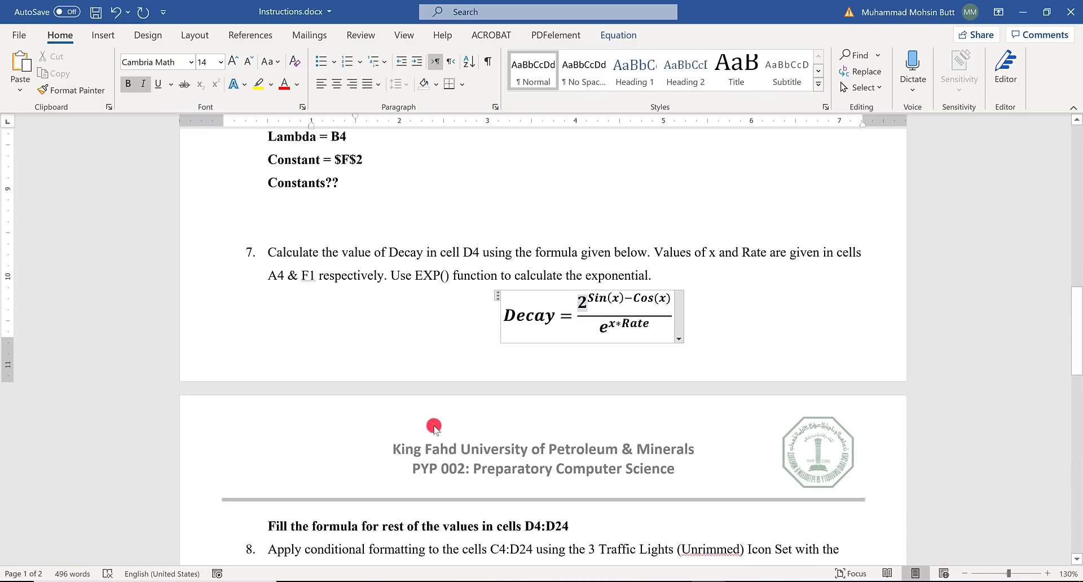
- Consult the conditional formatting rules in item 8 of the Word instructions and select C4:D24 in Excel
scroll(430, 426, down, 4)
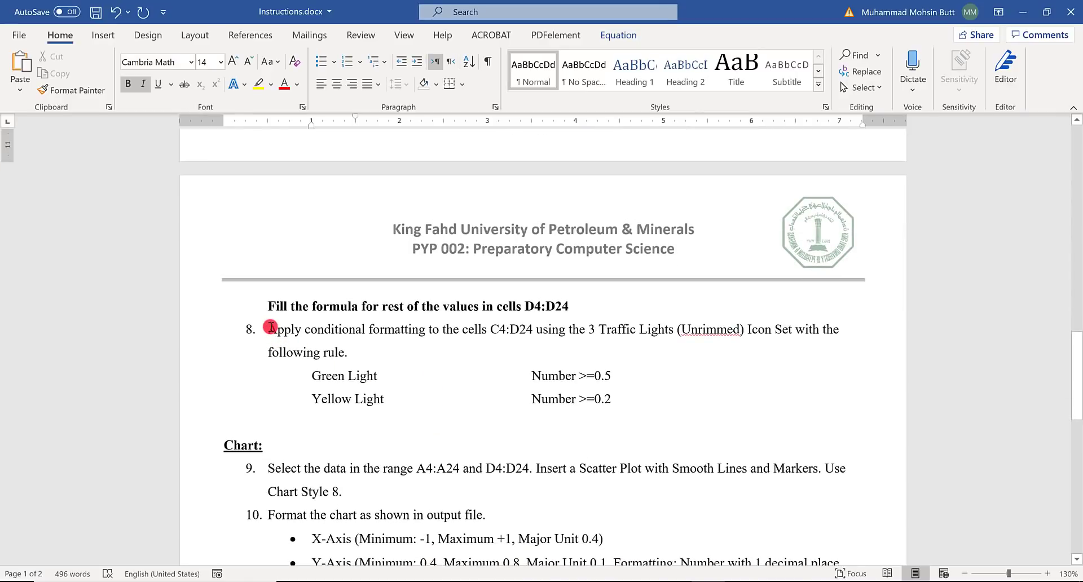
drag(271, 327, 512, 336)
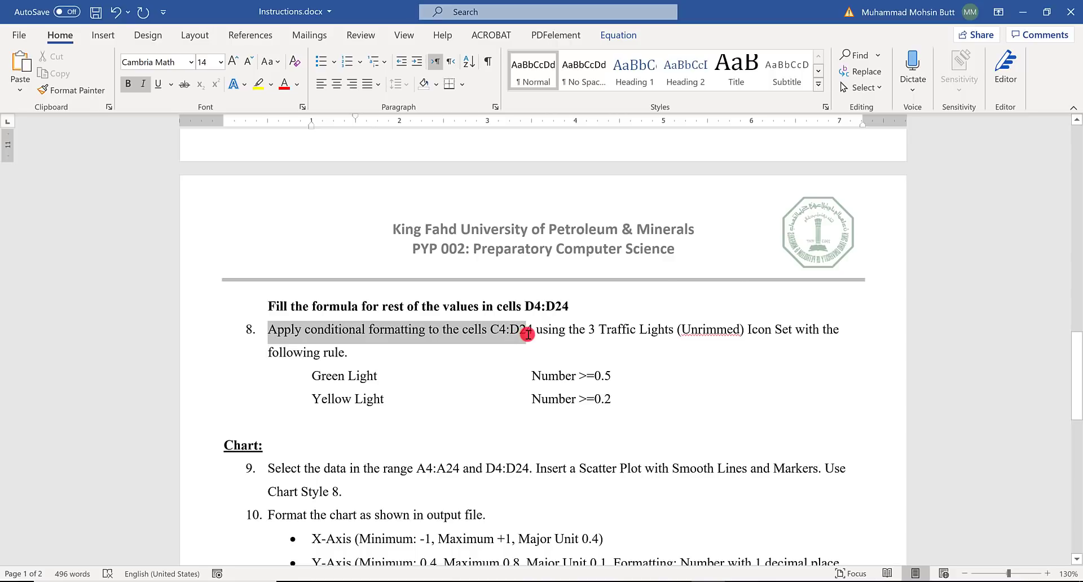
key(alt+Tab)
drag(138, 199, 207, 480)
key(alt+Tab)
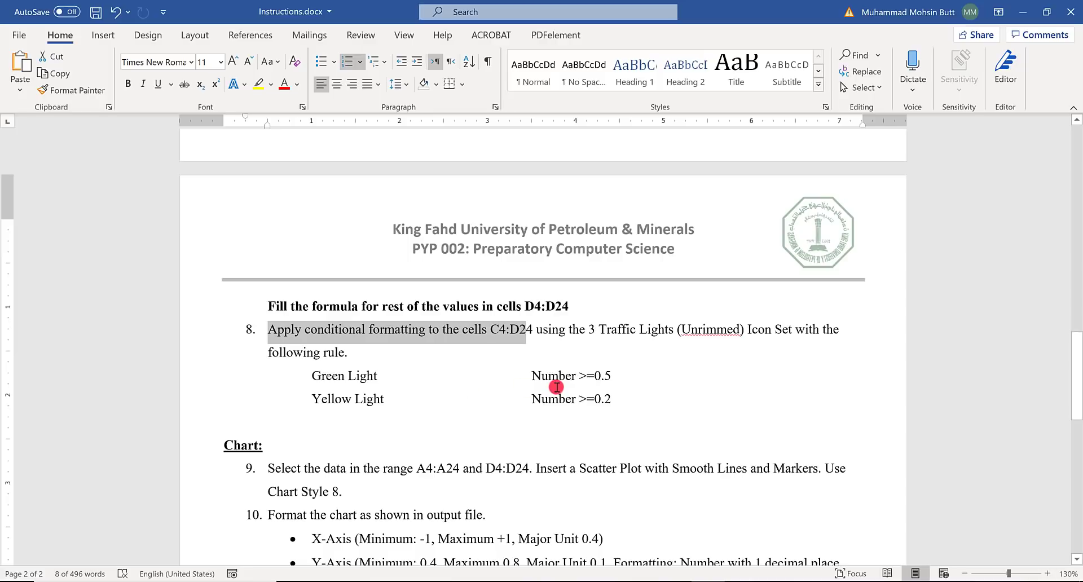
key(alt+Tab)
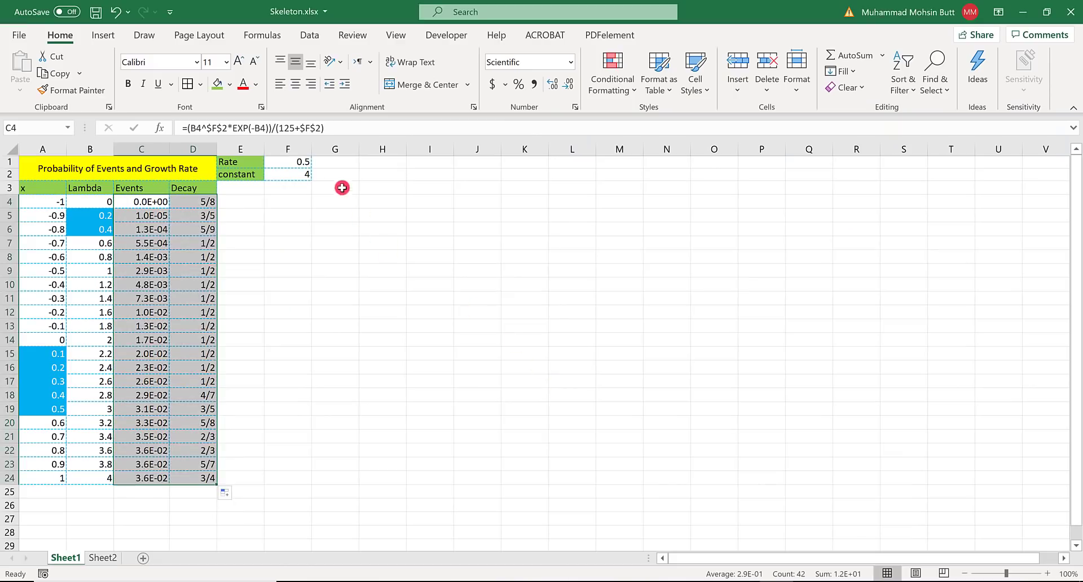
- Start a new conditional formatting rule for C4:D24 with the Icon Sets format style and 3 Traffic Lights (Unrimmed) icons
click(609, 84)
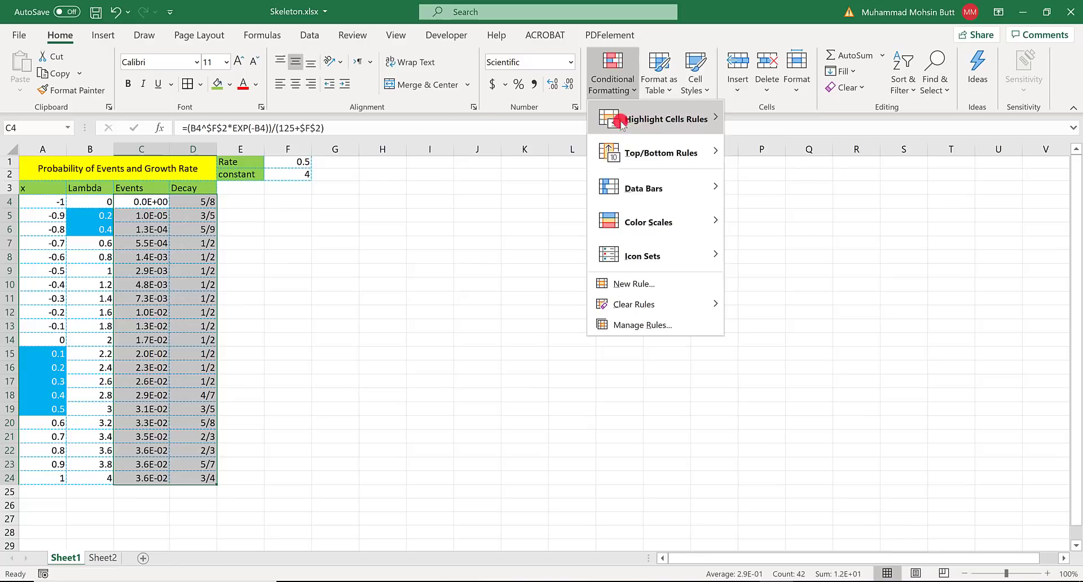
click(629, 284)
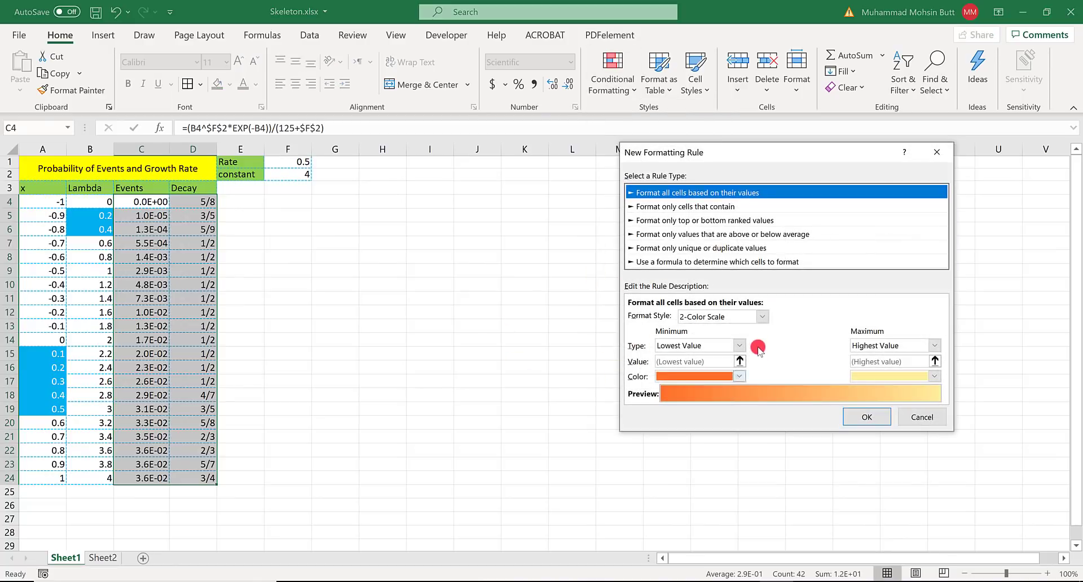
click(762, 317)
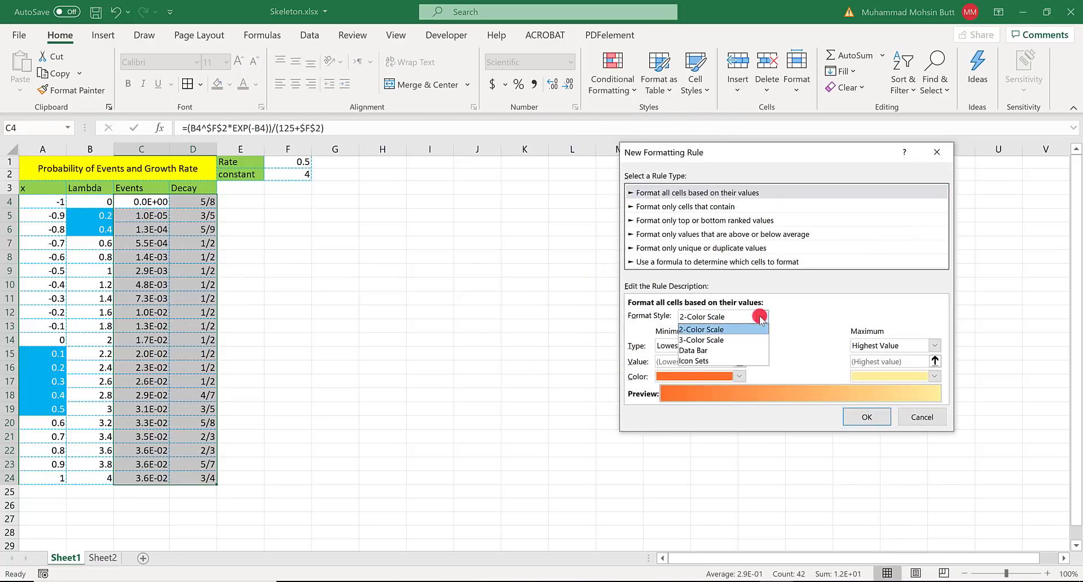
click(701, 361)
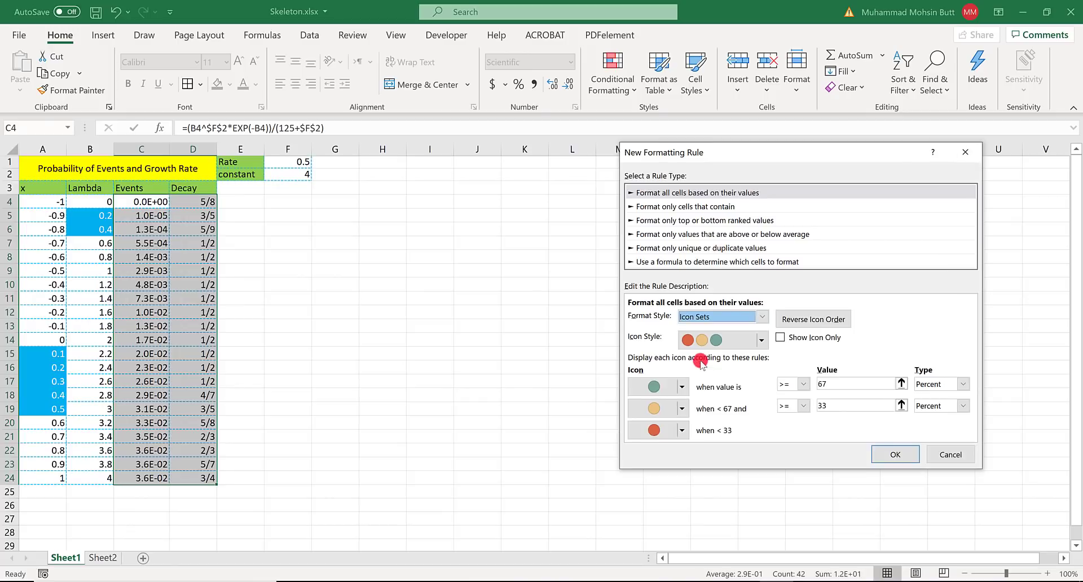
click(759, 342)
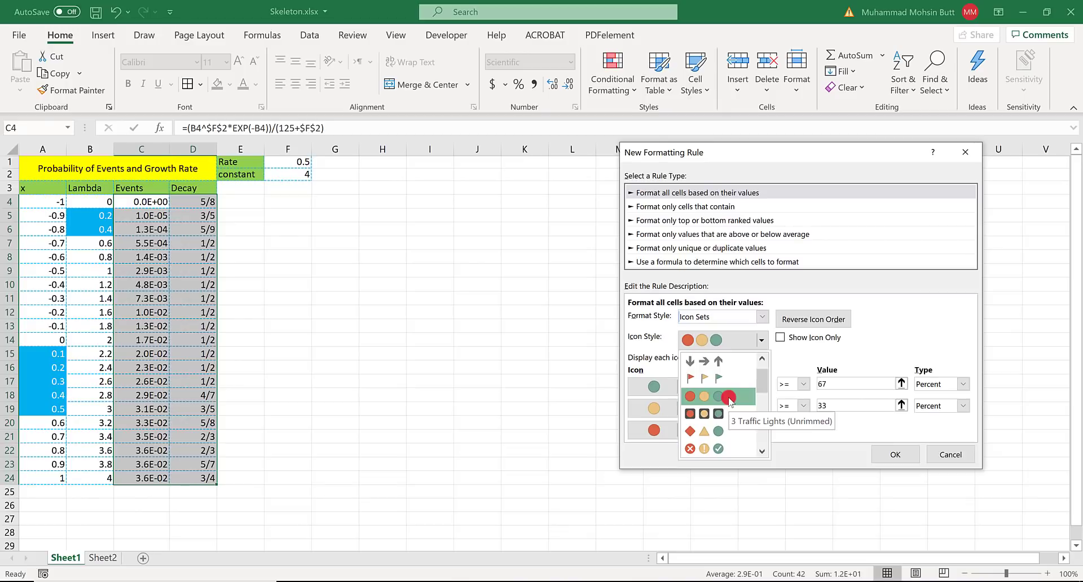
click(643, 364)
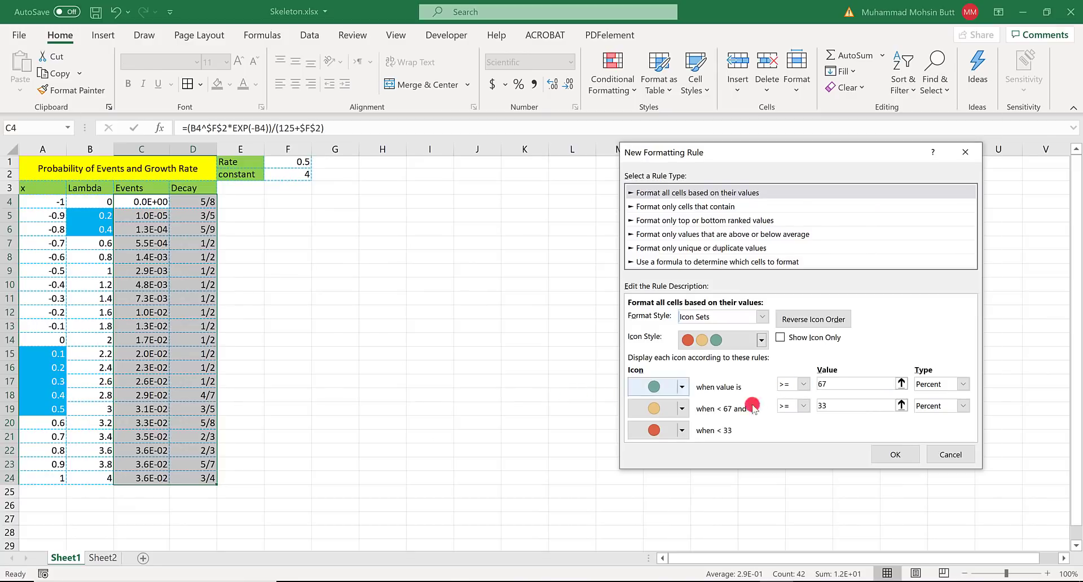
- Check the light thresholds in item 8 of the Word instructions and set the green light in Excel to Number >= 0.5
click(708, 581)
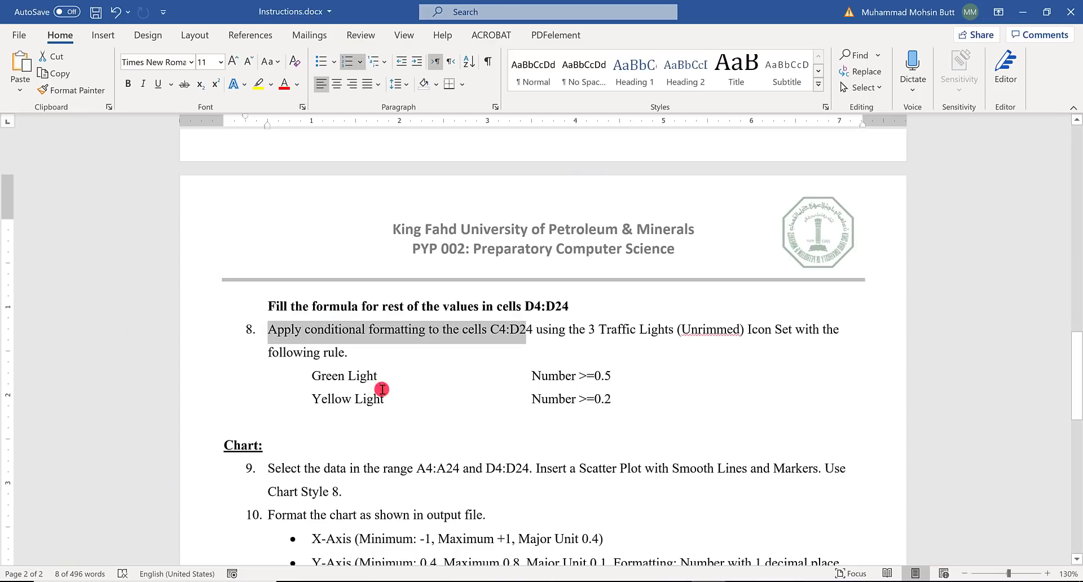
click(322, 378)
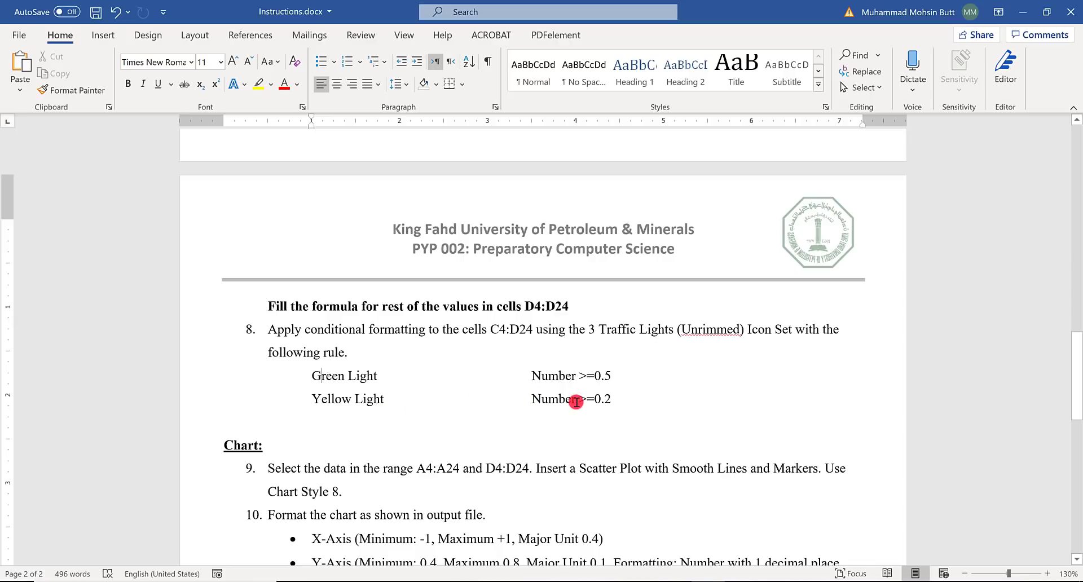
key(alt+Tab)
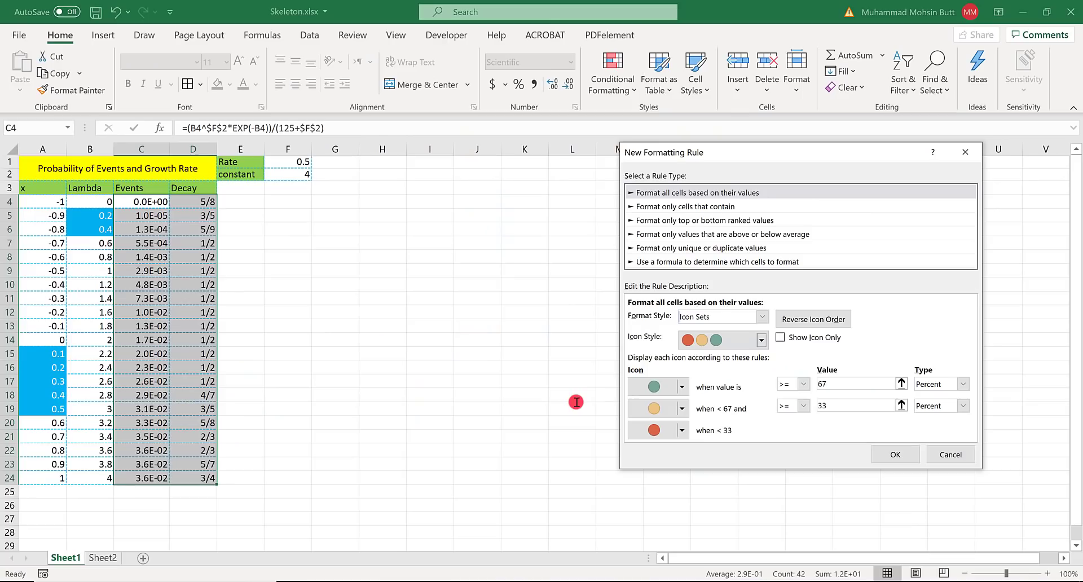
click(944, 385)
click(932, 395)
click(819, 384)
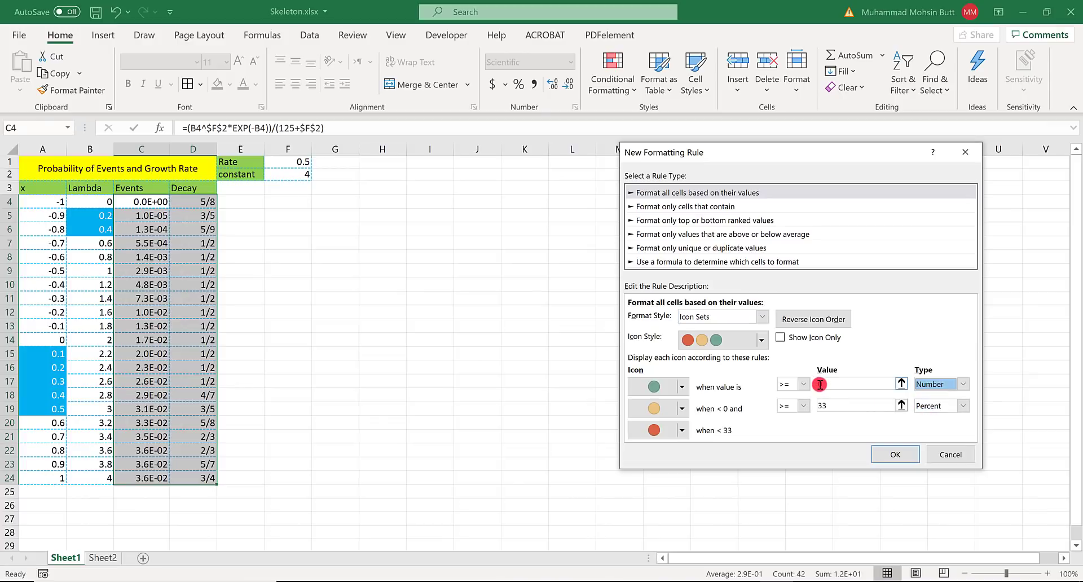
click(829, 384)
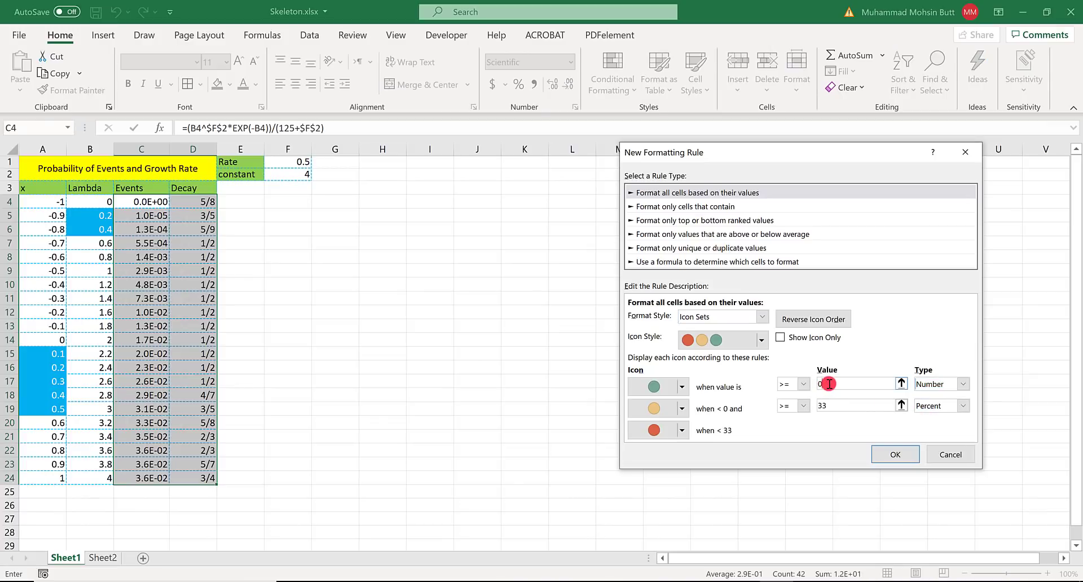
text(.5)
click(666, 387)
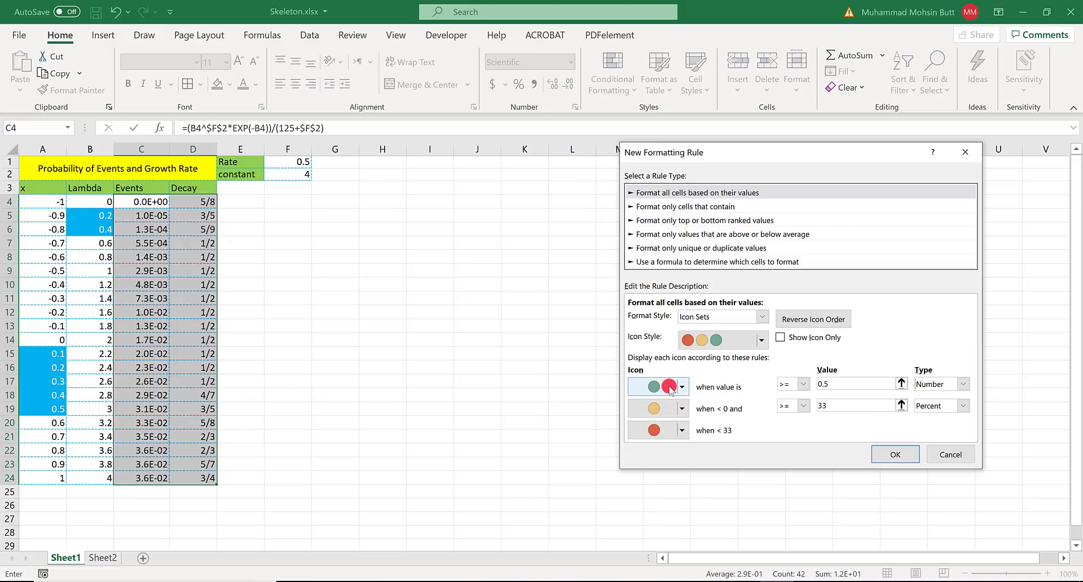
click(696, 388)
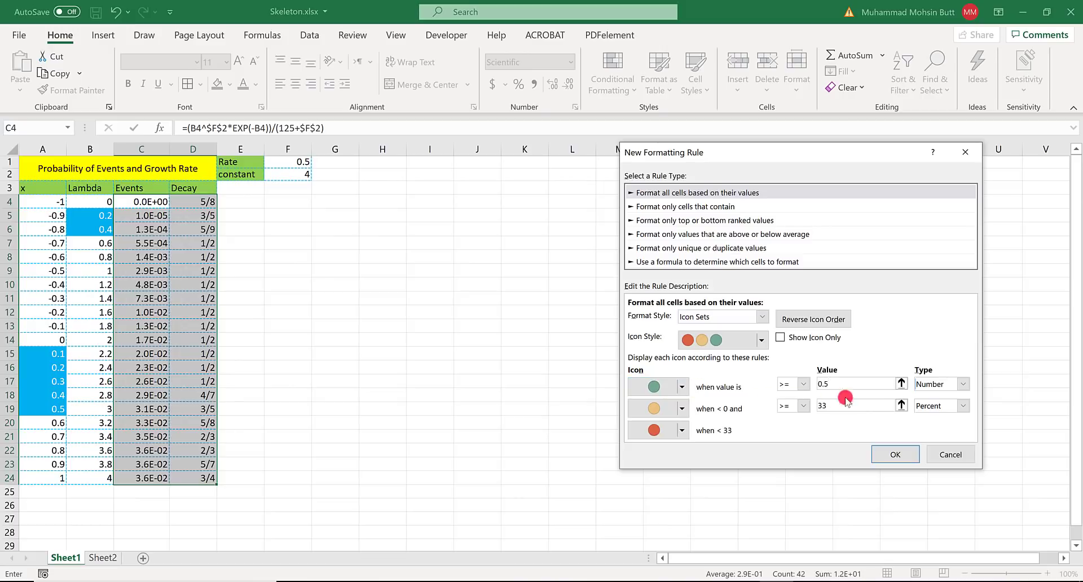
- Set the yellow light to Number >= 0.2, checking the Word instructions, and apply the icon set rule in Excel
click(957, 407)
click(939, 416)
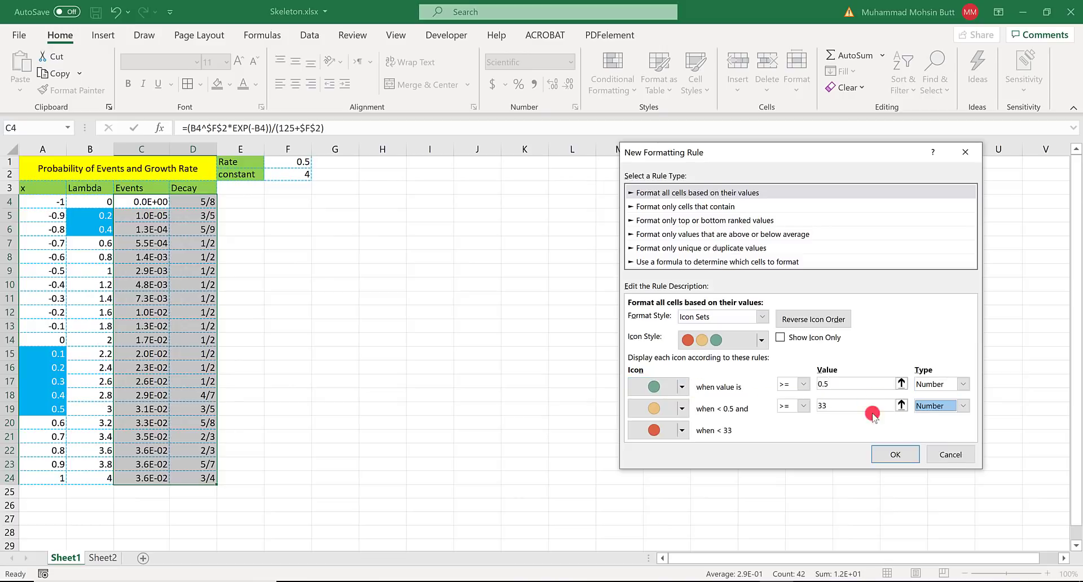
click(835, 407)
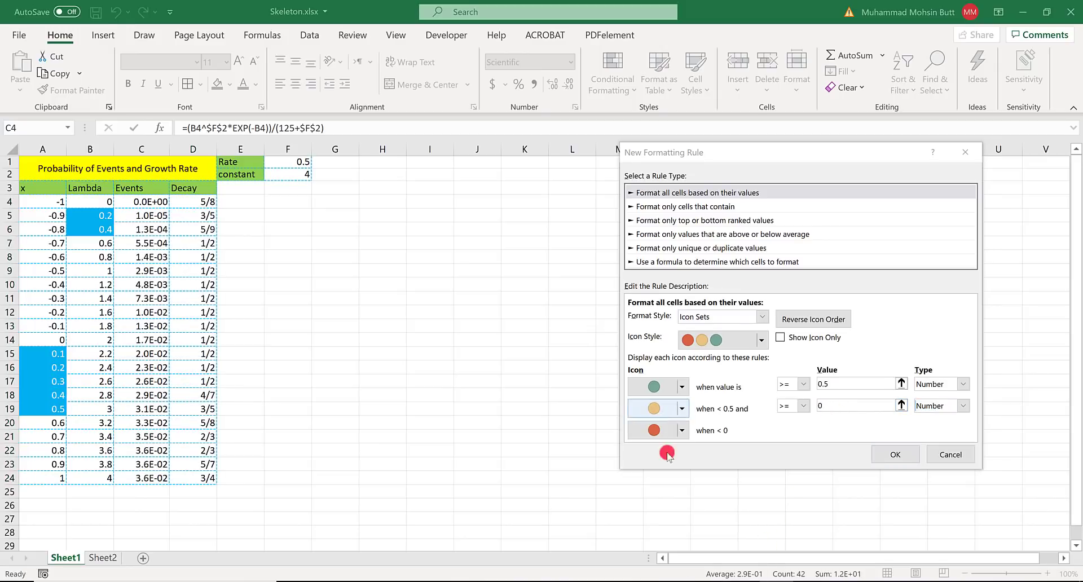
click(708, 581)
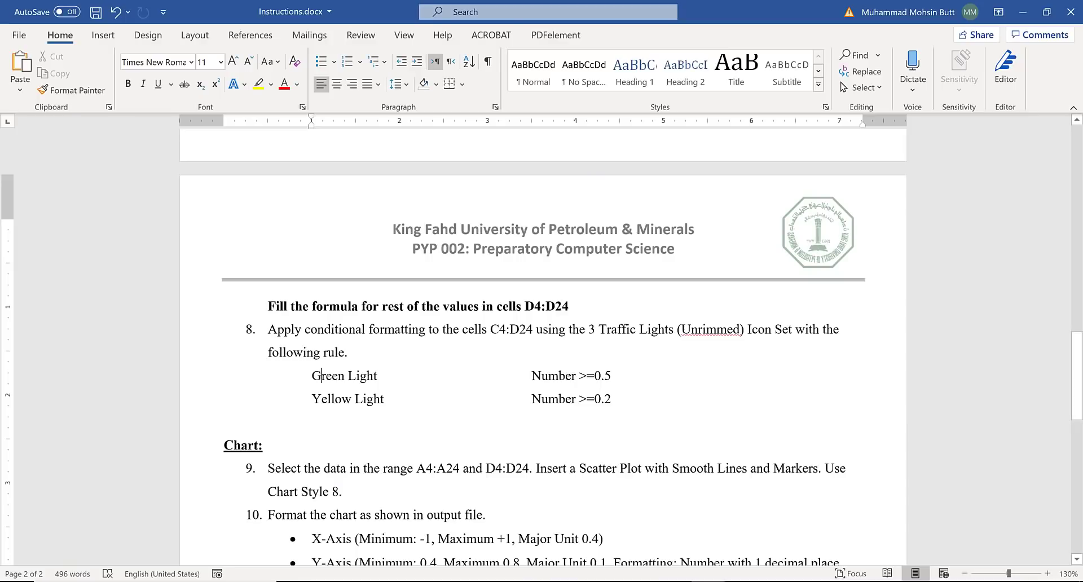
click(728, 581)
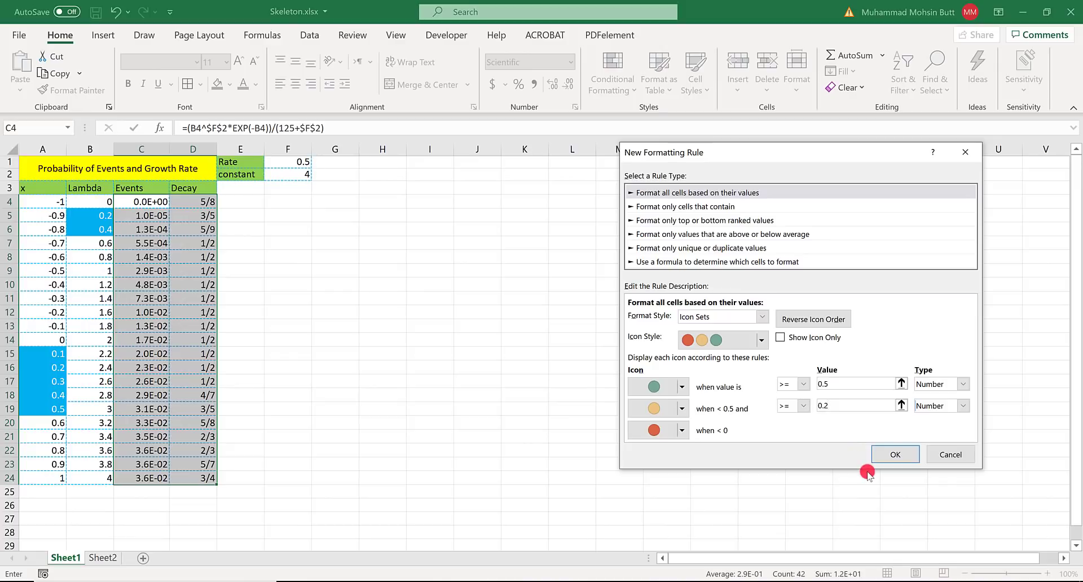
click(894, 454)
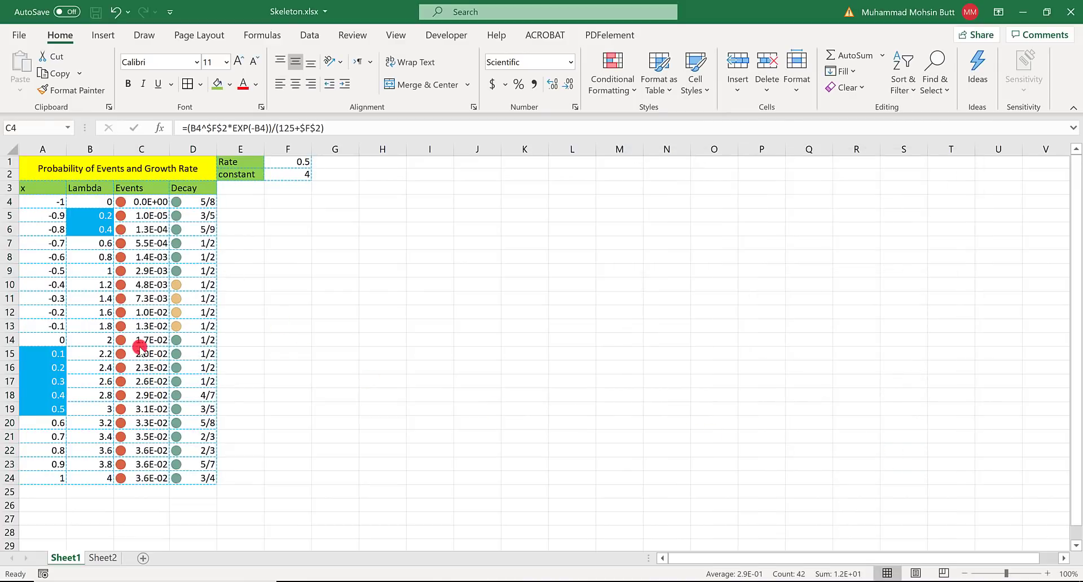
- Consult item 9 of the Word instructions for the chart data and select A4:A24 together with D4:D24 in Excel
key(alt+Tab)
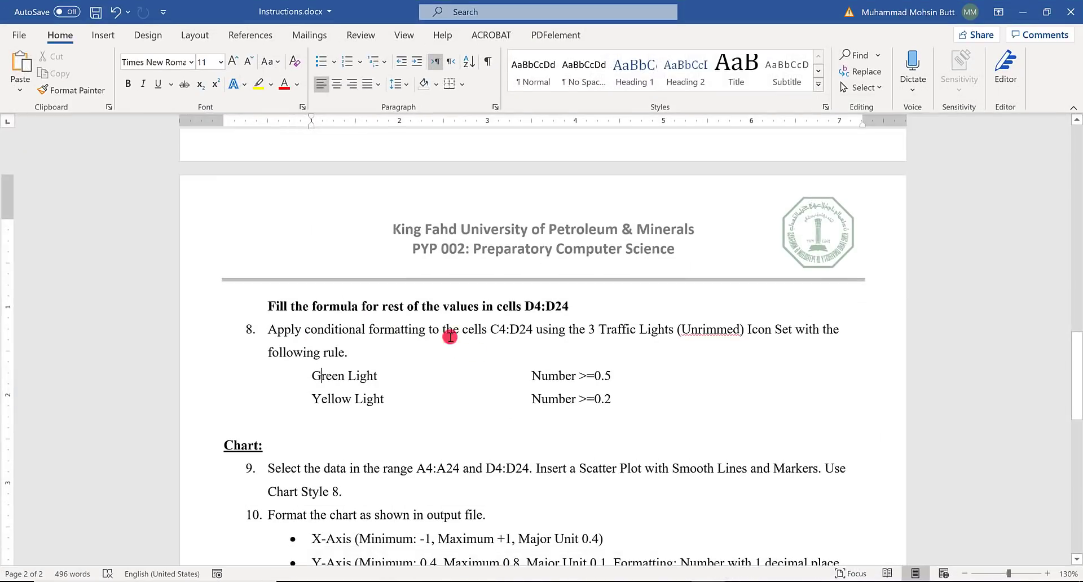
scroll(510, 379, down, 5)
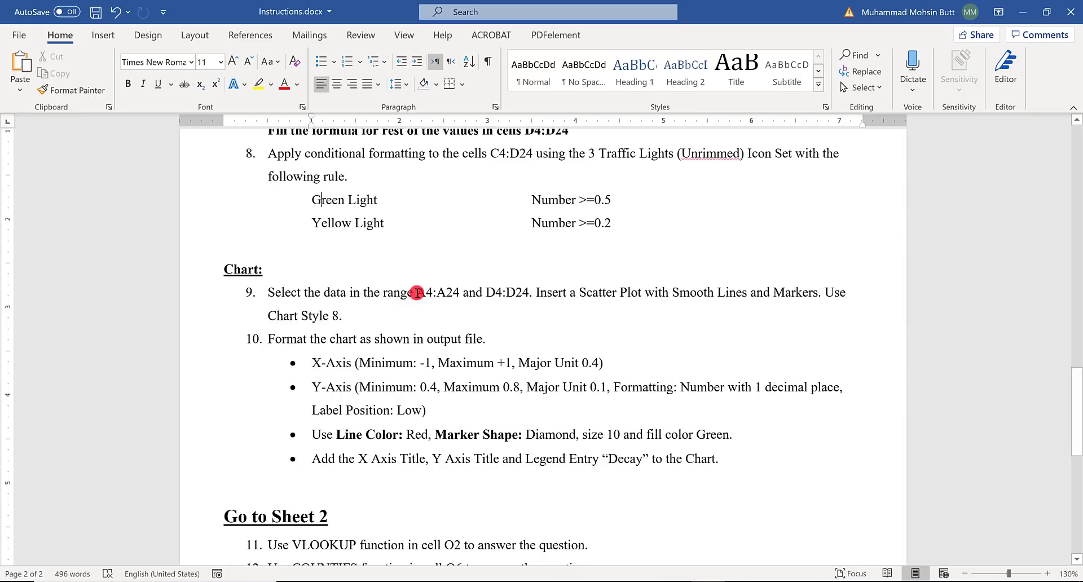
drag(417, 293, 528, 296)
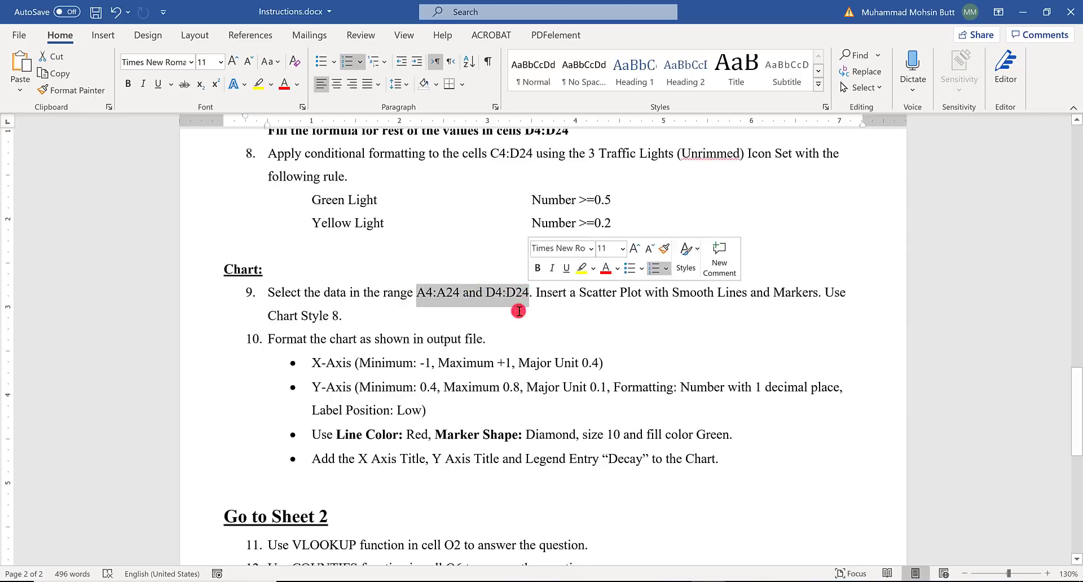
key(alt+Tab)
drag(33, 204, 52, 477)
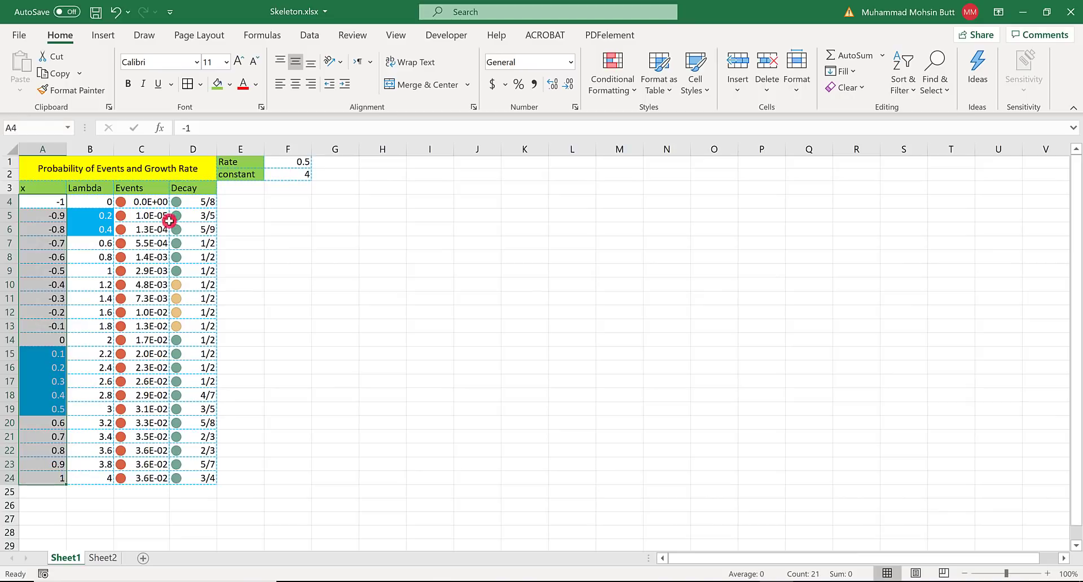
drag(189, 201, 206, 479)
- Confirm the chart type in Word, insert a Scatter with Smooth Lines and Markers chart in Excel and move it beside the table
key(alt+Tab)
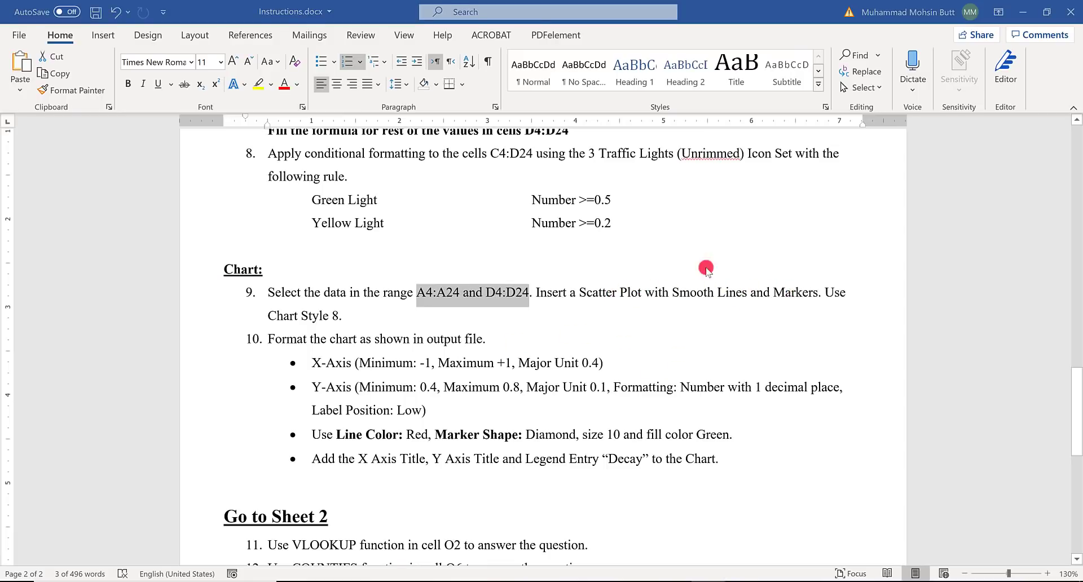
key(alt+Tab)
click(104, 35)
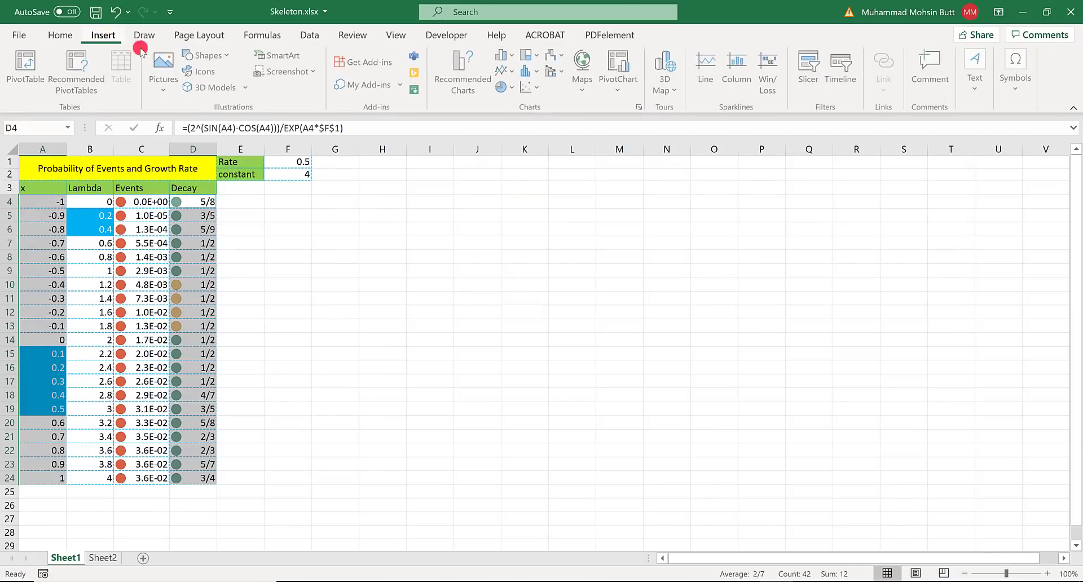
click(539, 90)
click(580, 141)
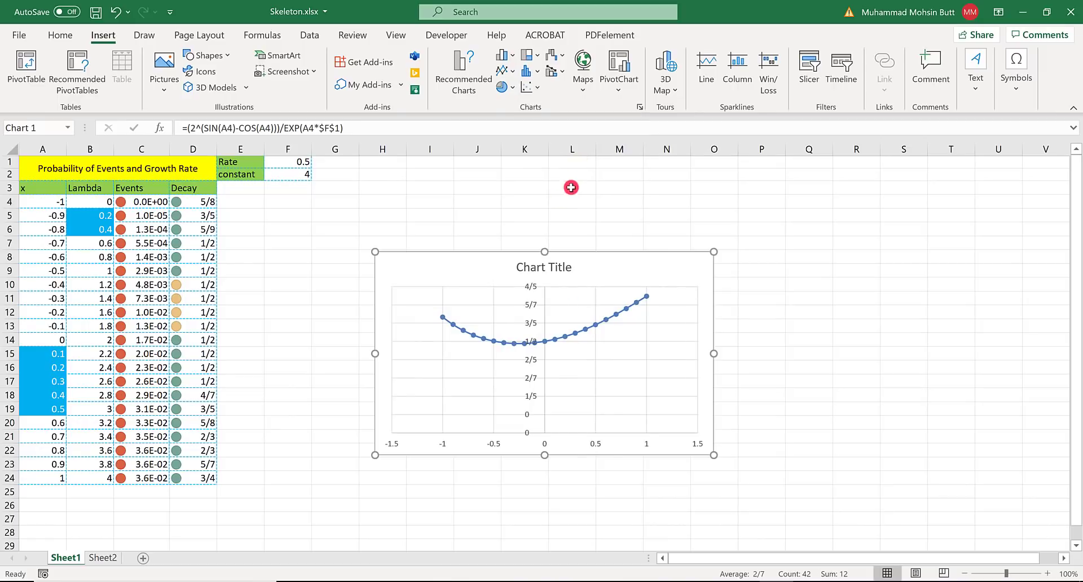
drag(485, 257, 352, 226)
- Check the required chart style in the Word instructions and try the blue chart style on the Excel scatter chart
key(alt+Tab)
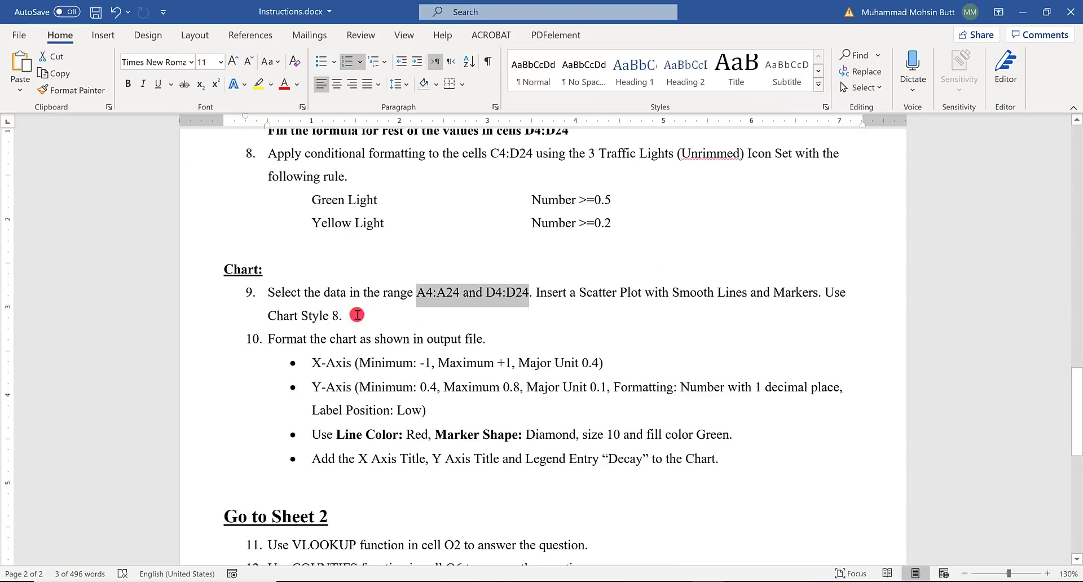
key(alt+Tab)
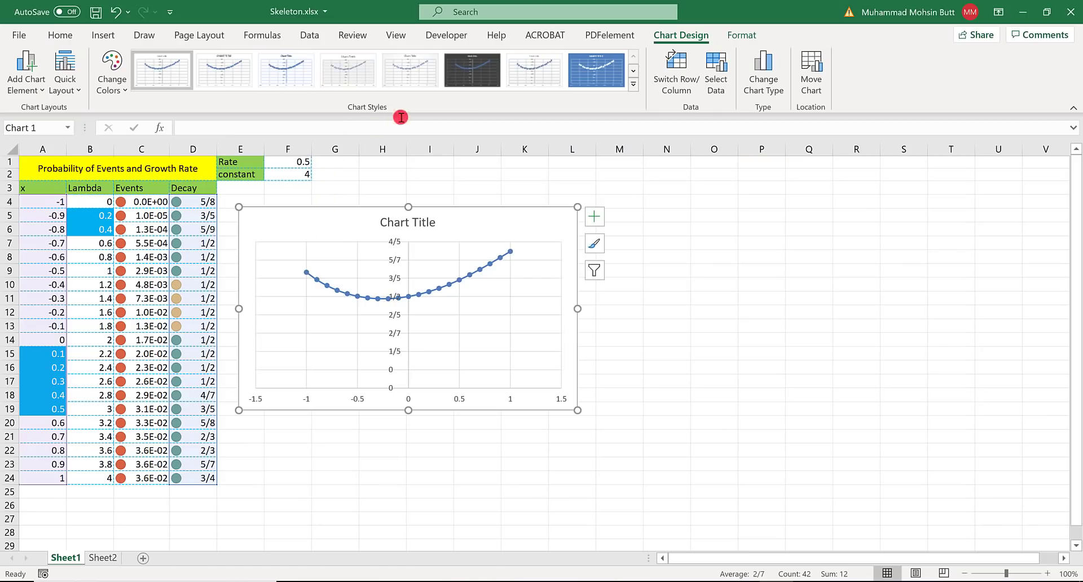
click(471, 77)
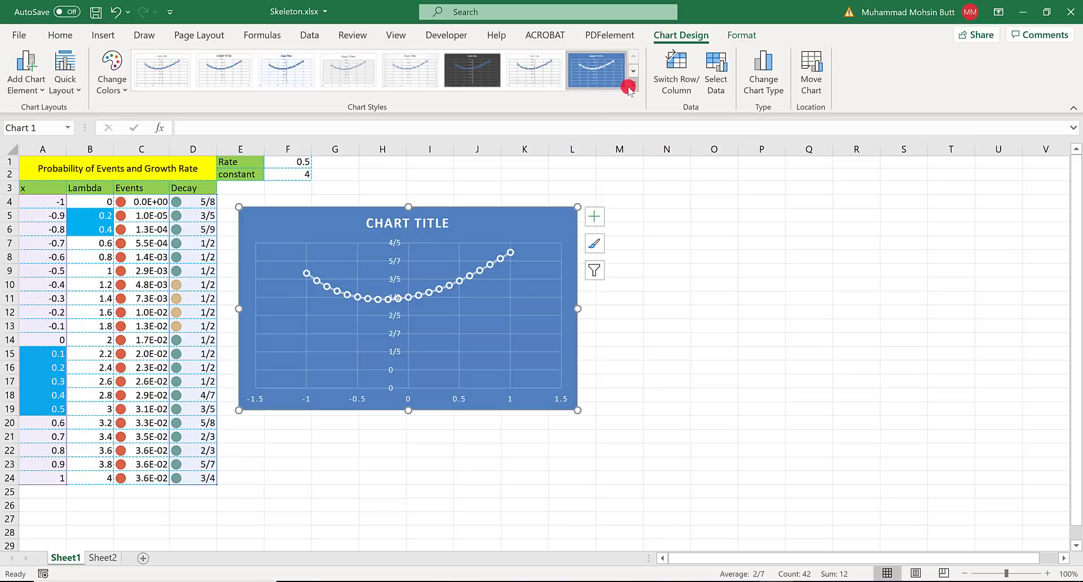
click(630, 86)
click(474, 74)
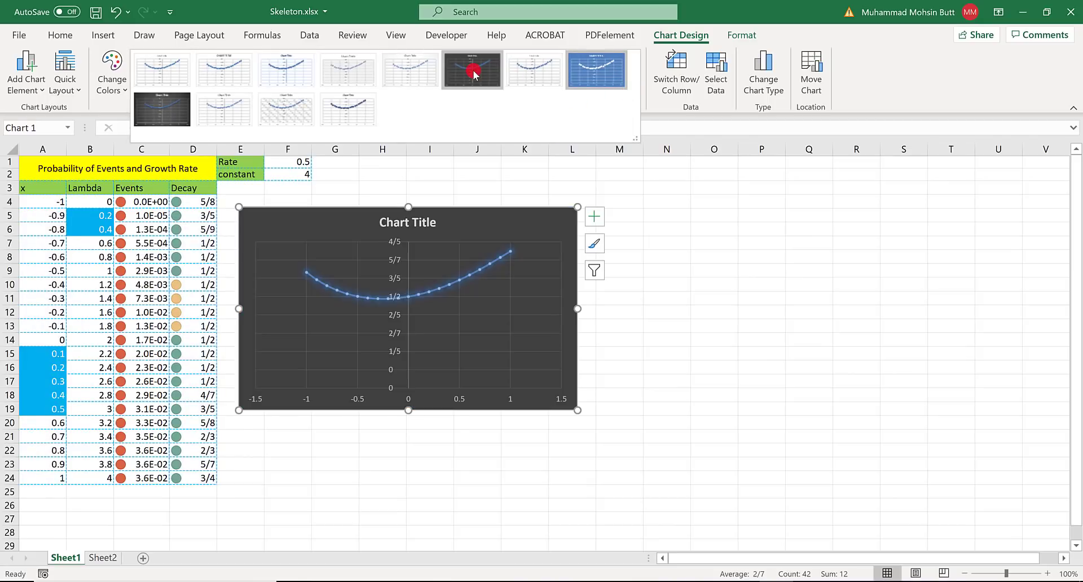
click(603, 82)
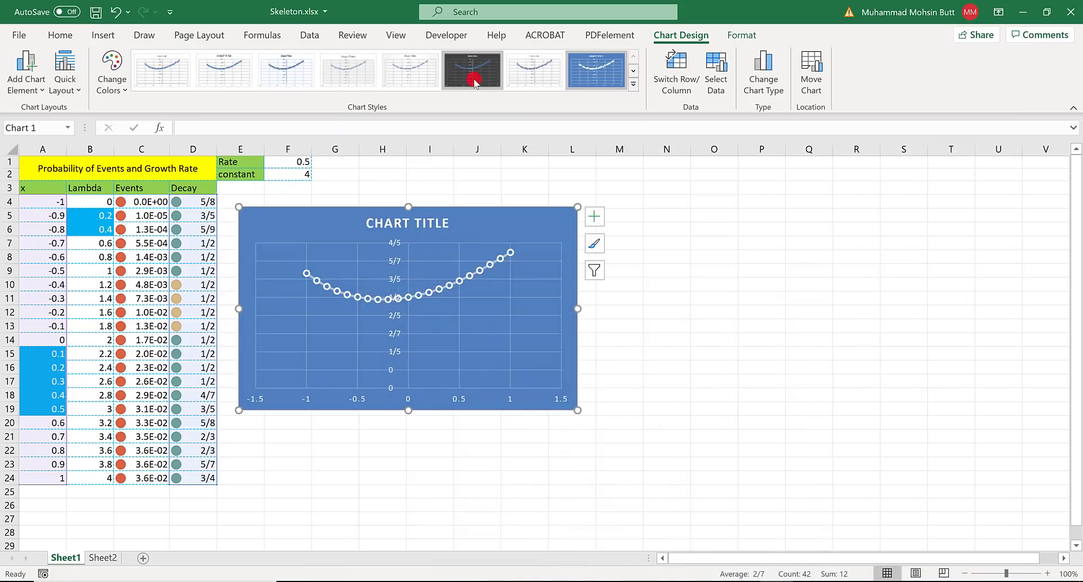
- Apply the dark grey chart style to the scatter chart and compare it with Solution.pdf and the chart formatting items in Word
click(473, 80)
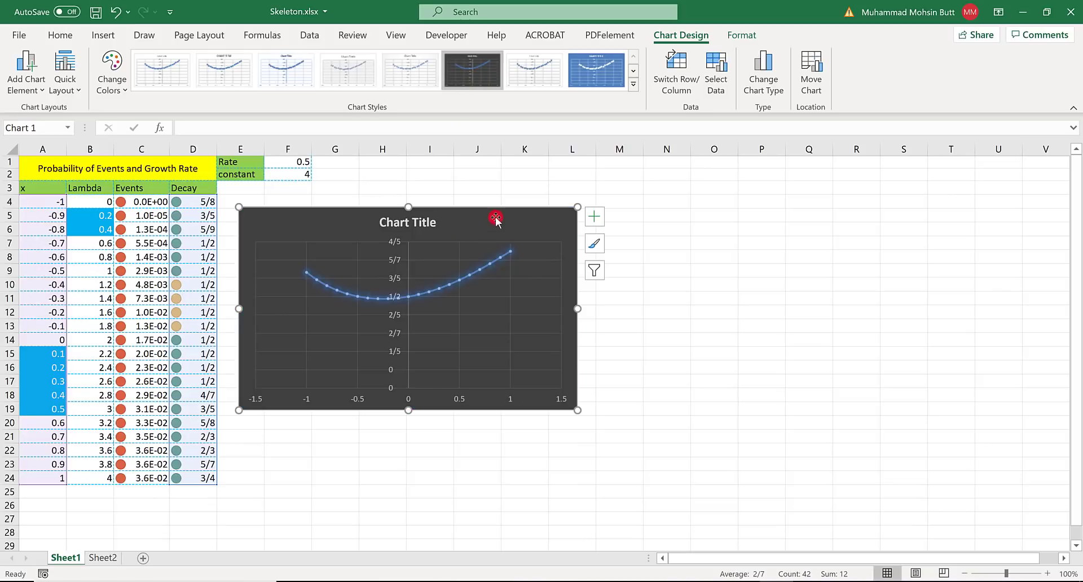
click(471, 224)
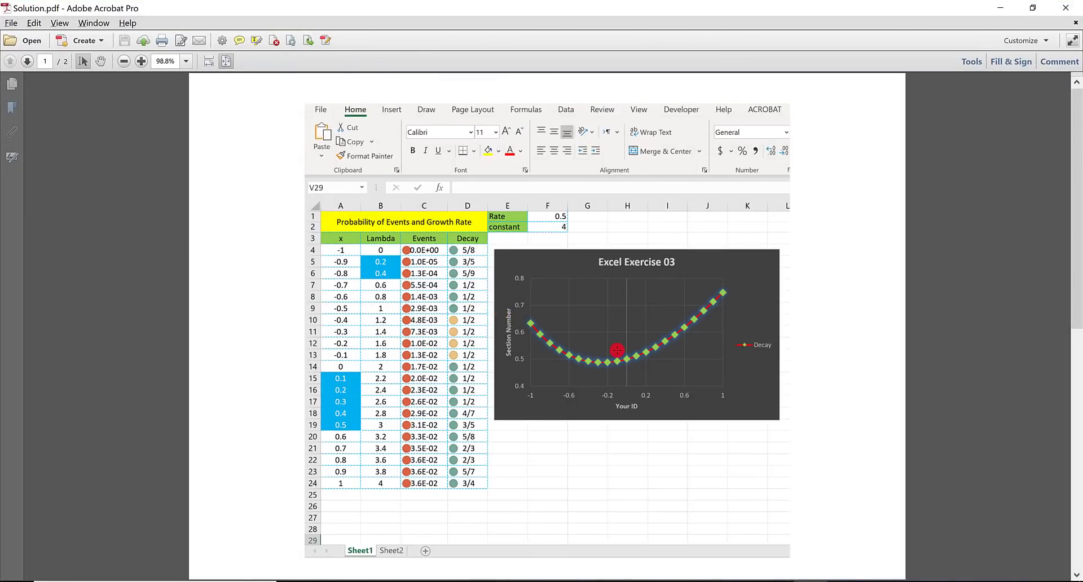
key(alt+Tab)
key(alt+Tab)
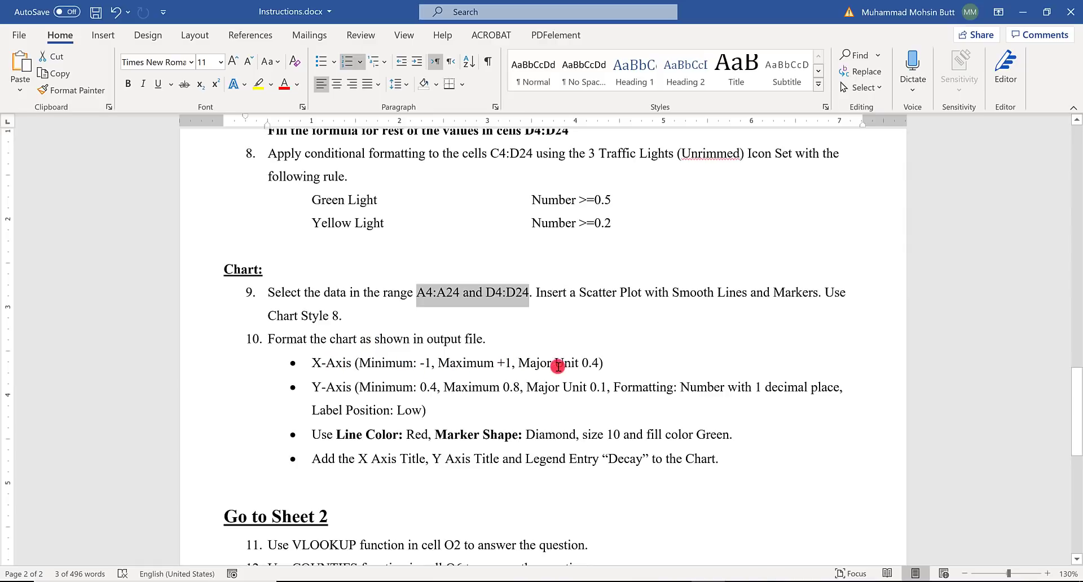
key(alt+Tab)
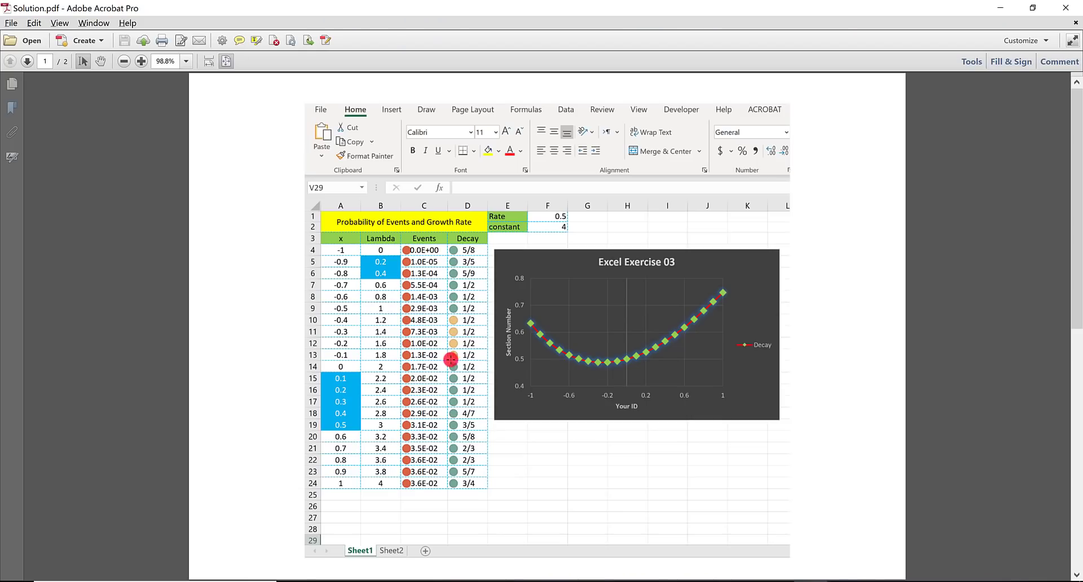
key(alt+Tab)
key(alt+Tab)
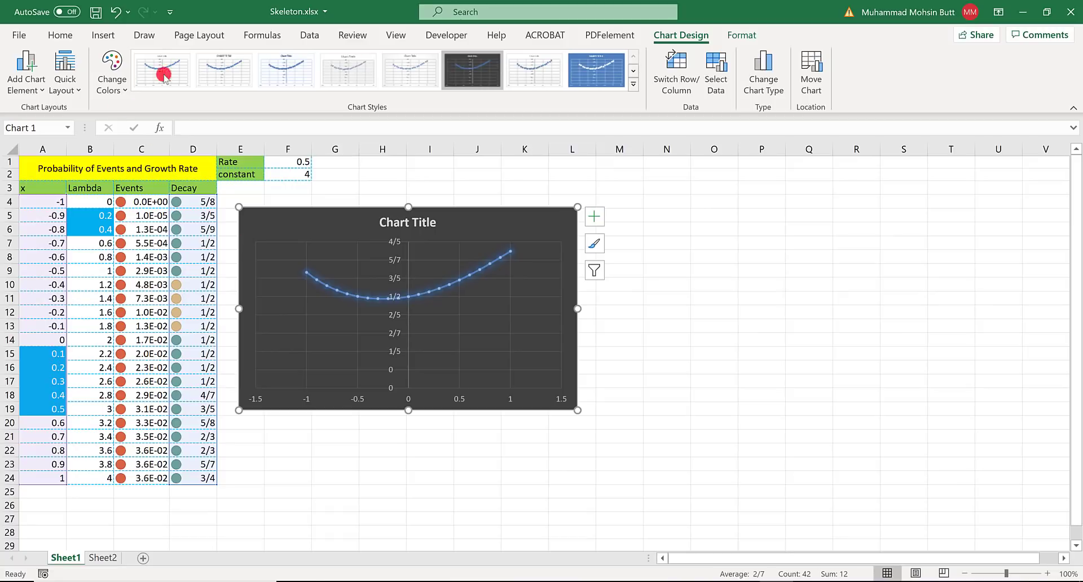
- Open the formatting options for the scatter chart's horizontal axis and set its bounds to minimum -1.0 and maximum 1.0
click(750, 36)
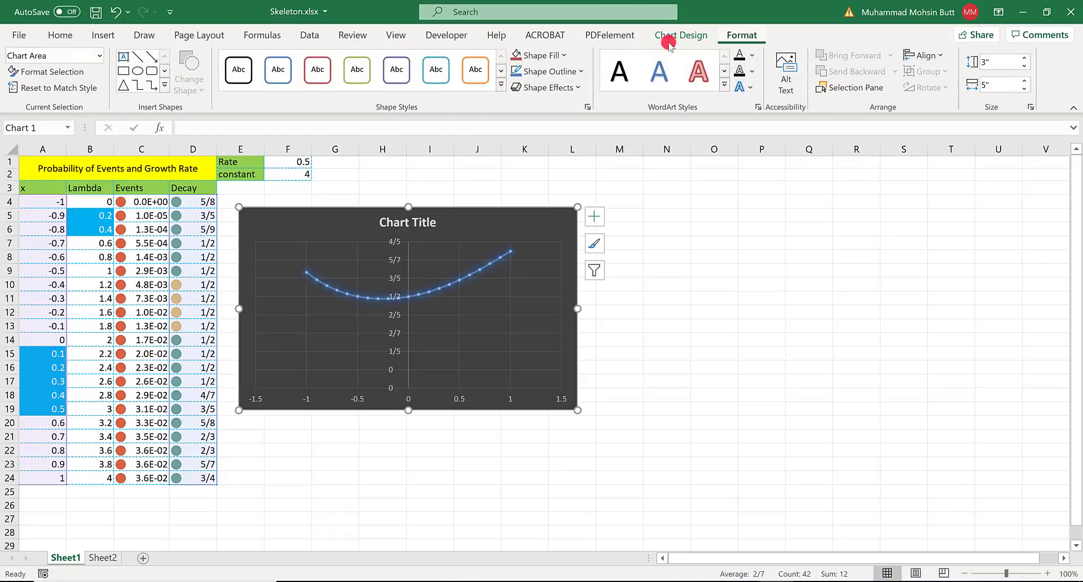
click(100, 55)
click(89, 106)
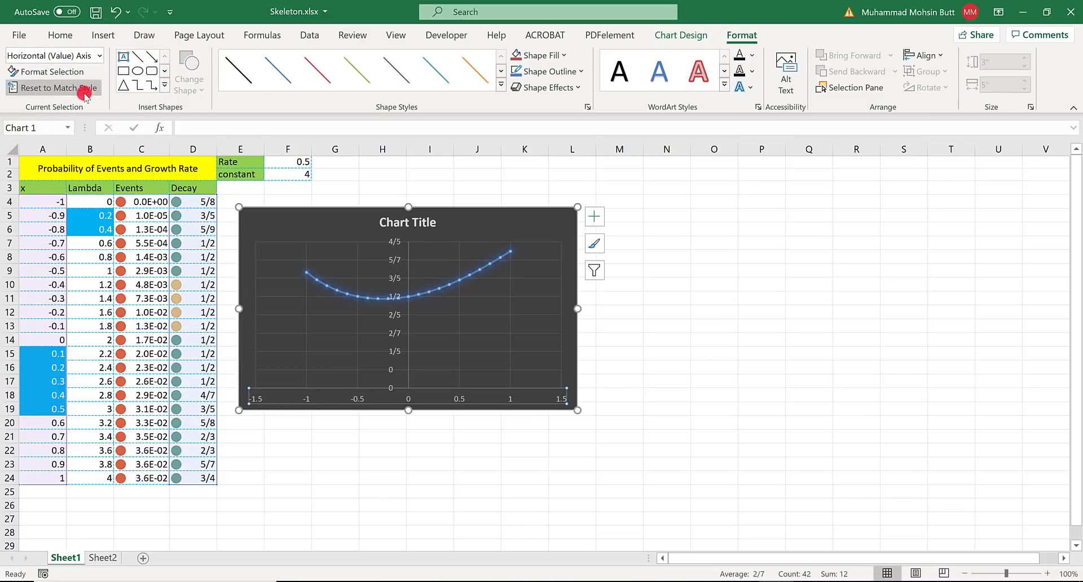
click(75, 72)
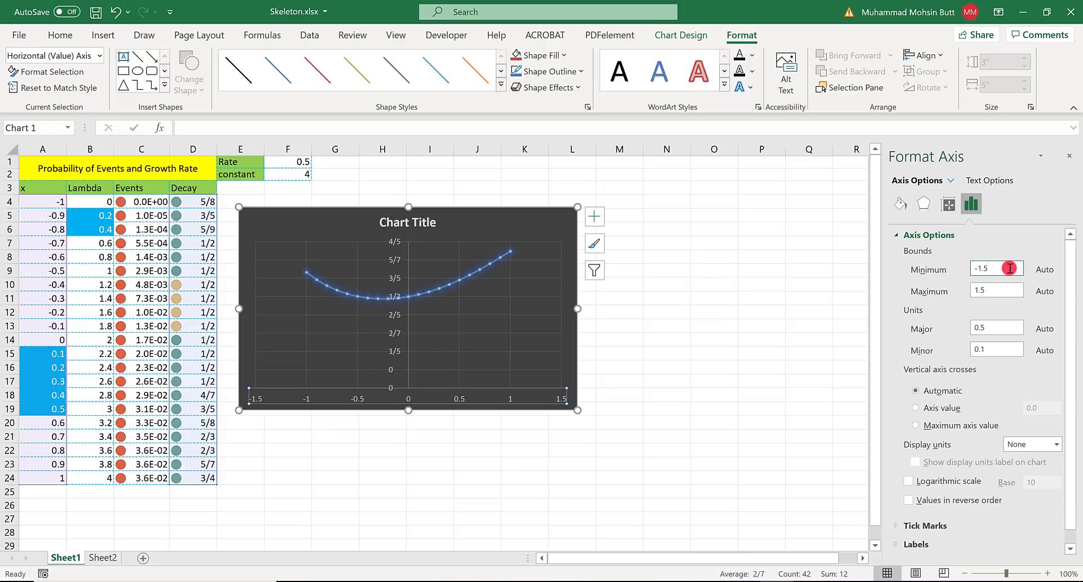
key(BackSpace)
key(BackSpace)
click(977, 292)
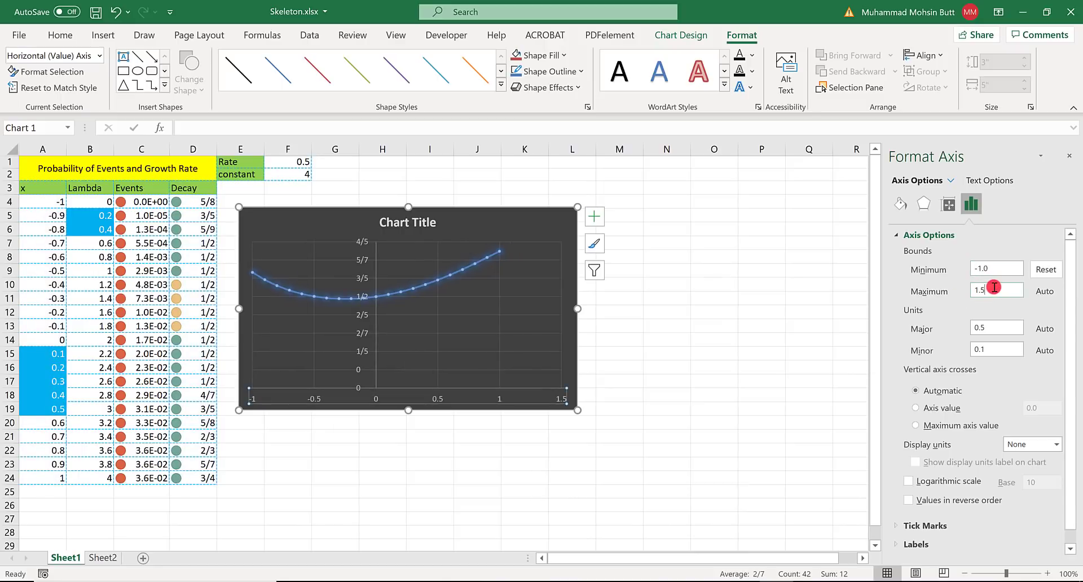
key(Return)
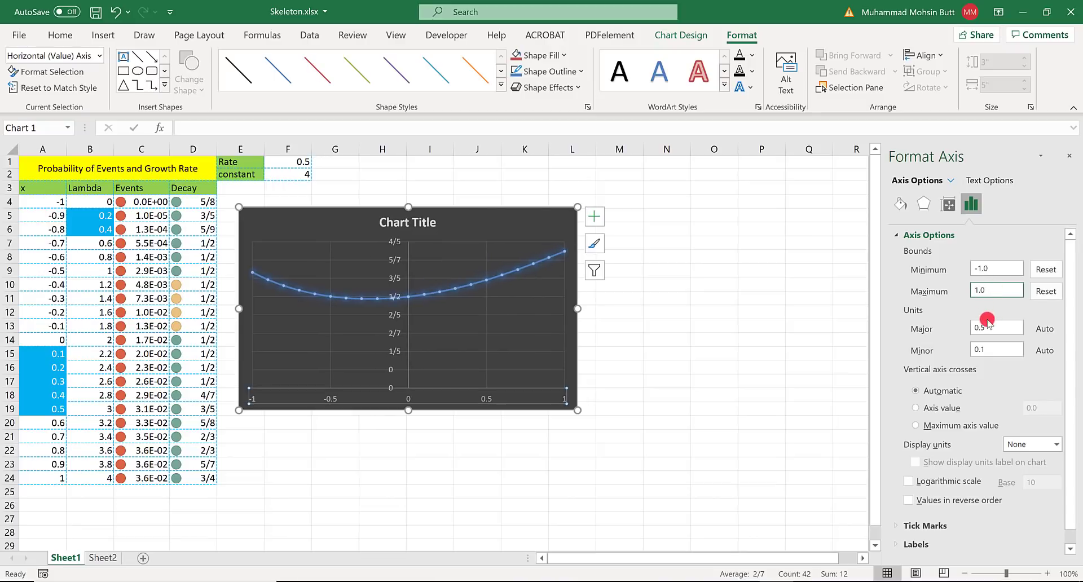
- Set the horizontal axis major unit to 0.4
click(987, 331)
key(BackSpace)
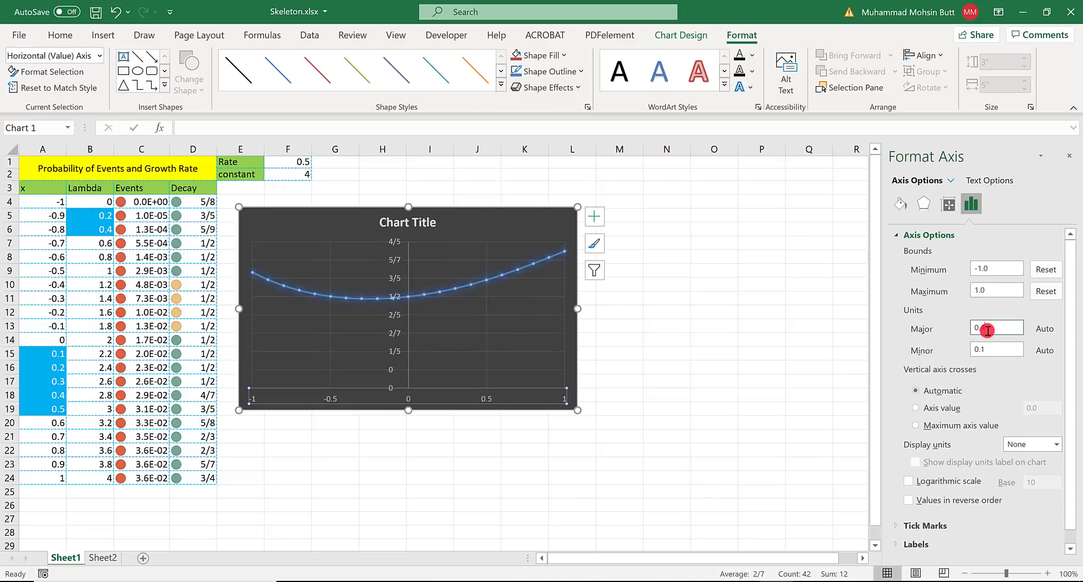
text(4)
key(Return)
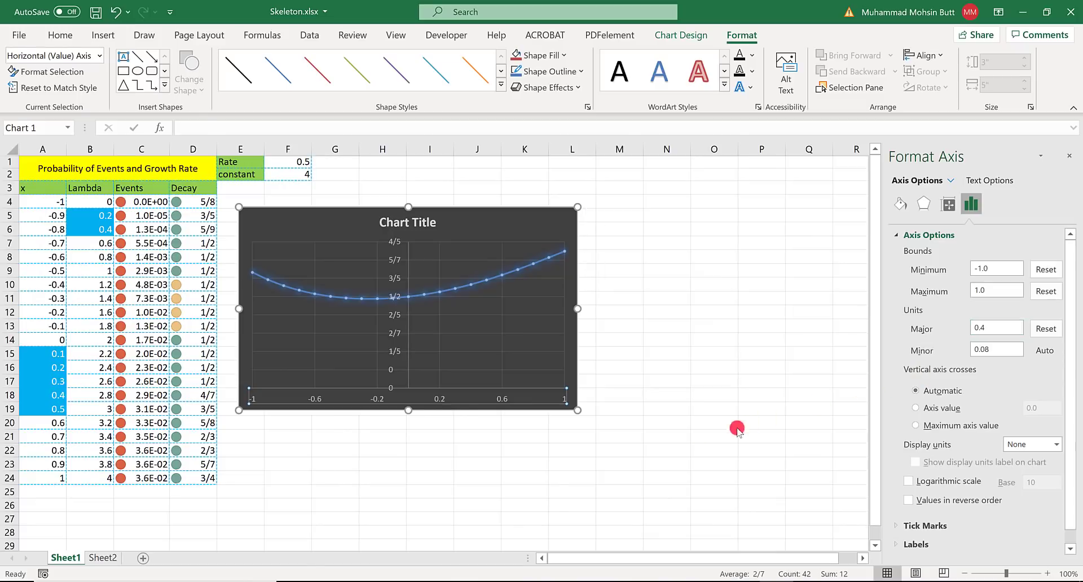
- Consult the Y-axis requirements in the Word instructions and set the vertical axis minimum to 0.4 and major unit to 0.1 in Excel
key(alt+Tab)
key(alt+Tab)
key(alt+Tab)
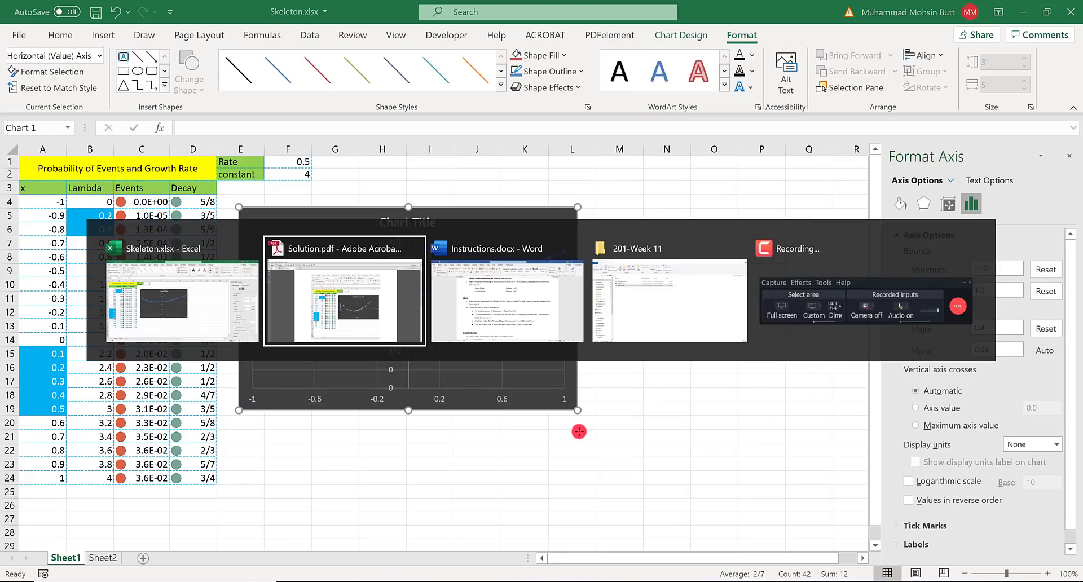
key(alt+Tab)
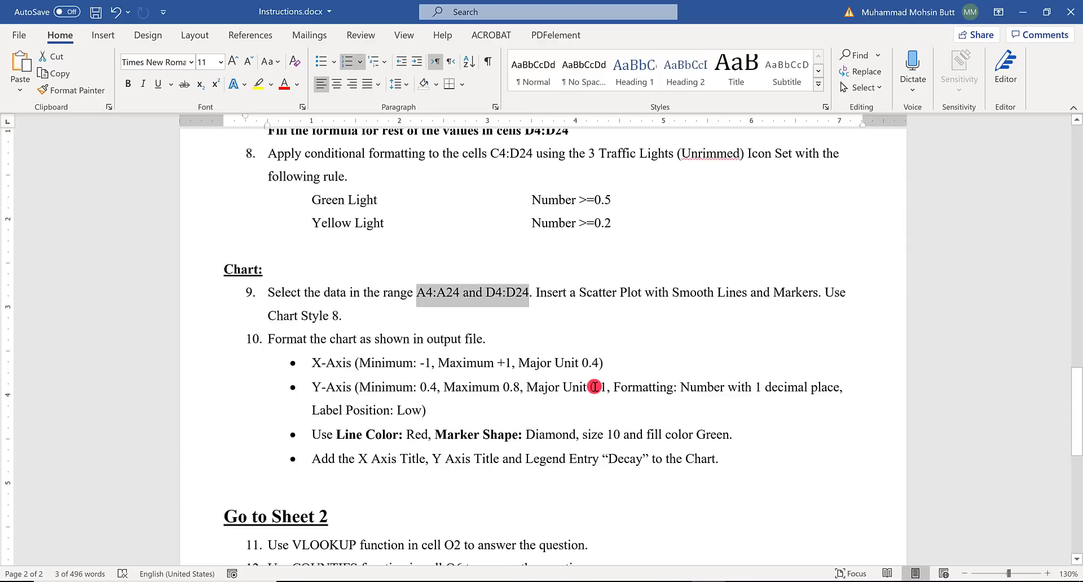
key(alt+Tab)
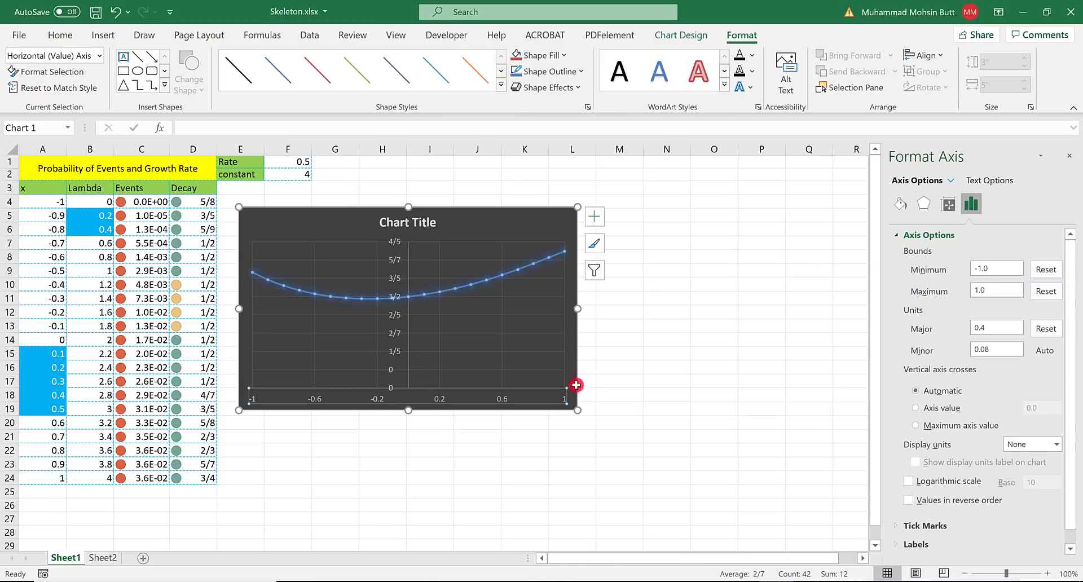
click(99, 55)
click(59, 160)
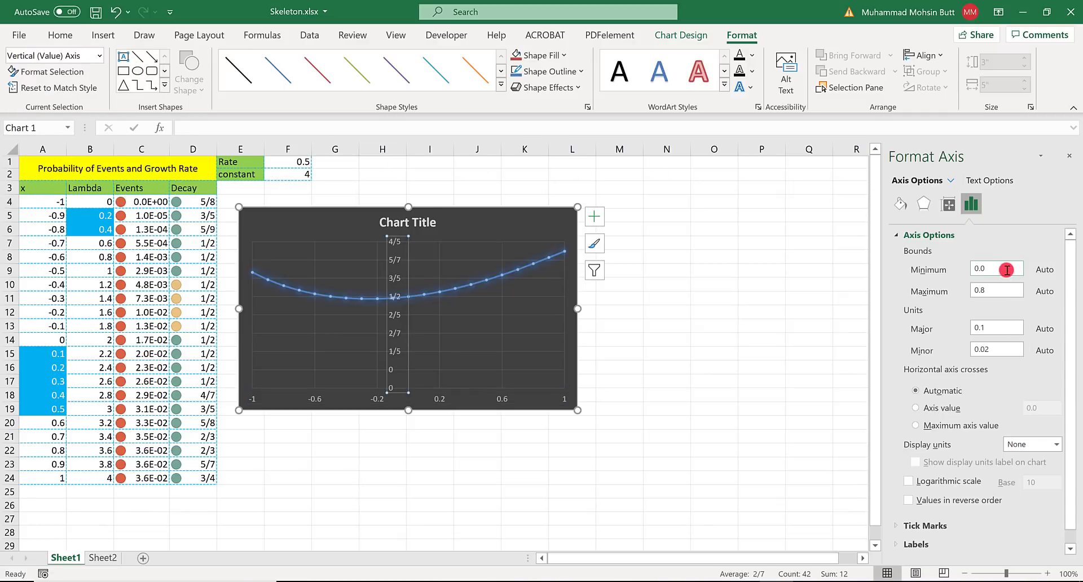
drag(1007, 270, 972, 271)
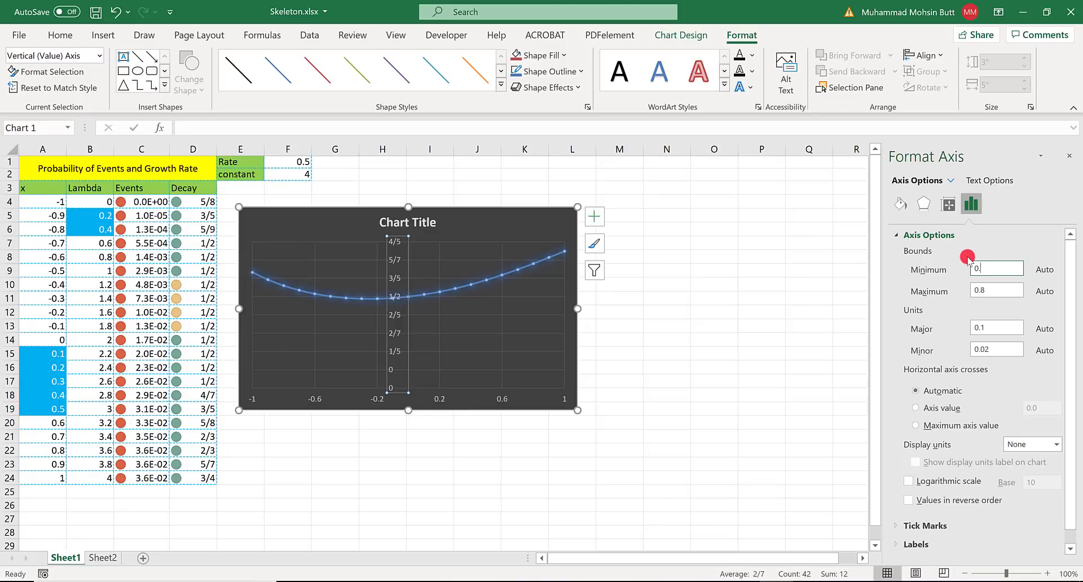
text(0.4)
click(997, 291)
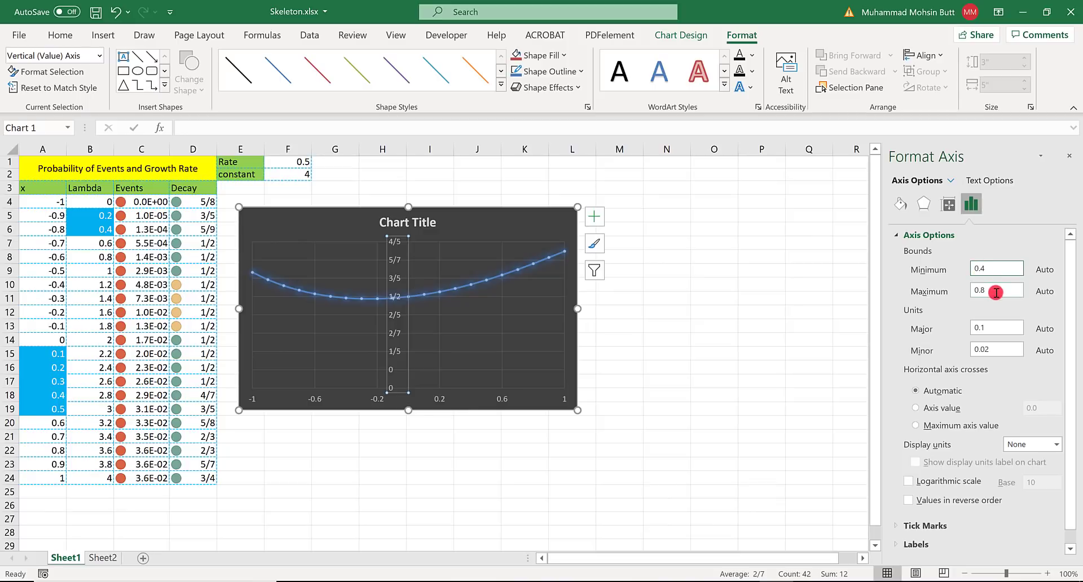
click(996, 329)
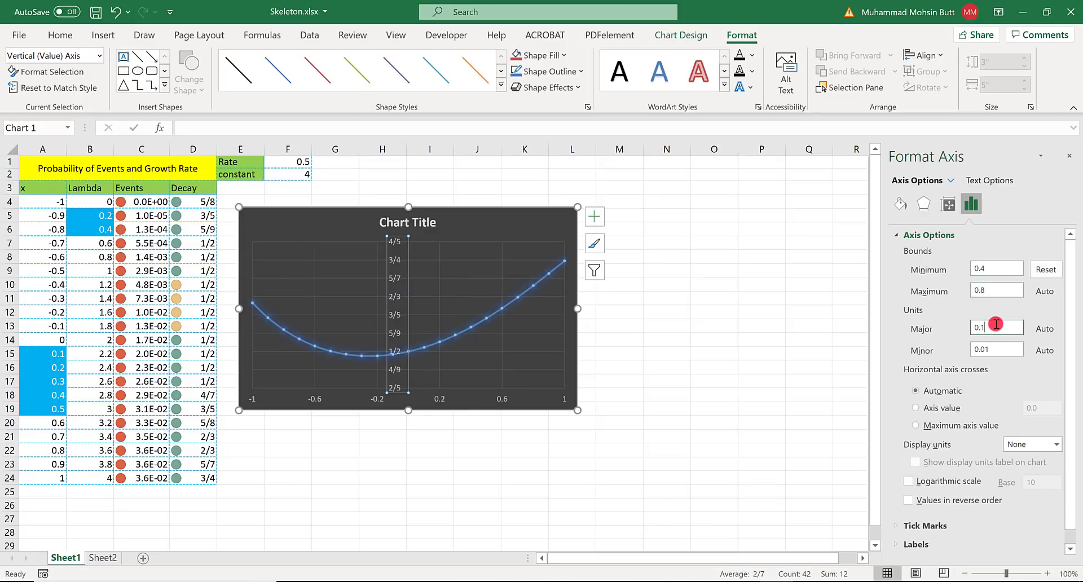
key(Return)
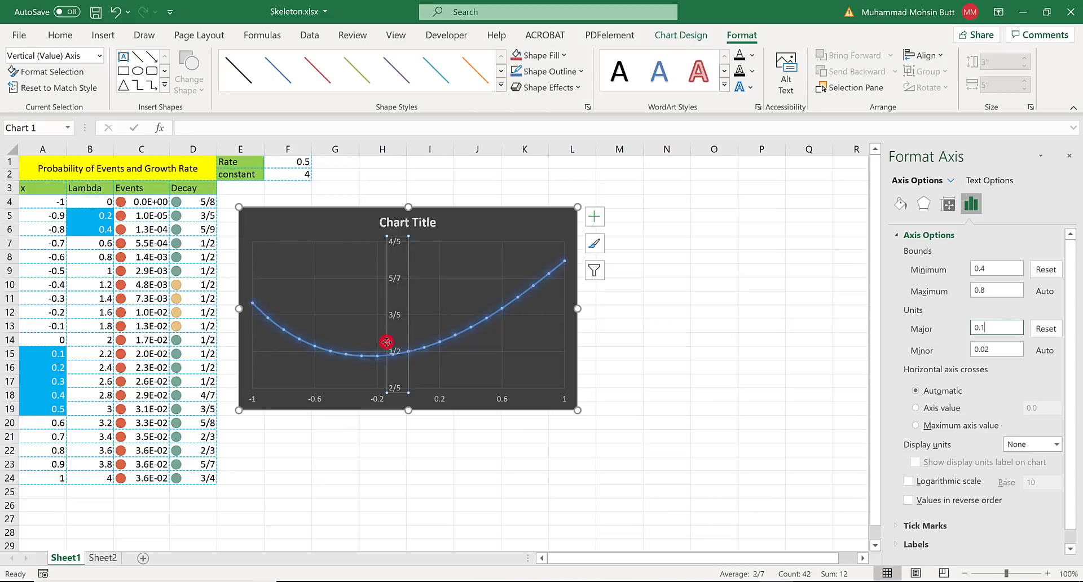
- Check the Y-axis number formatting in Word and format the vertical axis in Excel as Number with 1 decimal place
key(alt+Tab)
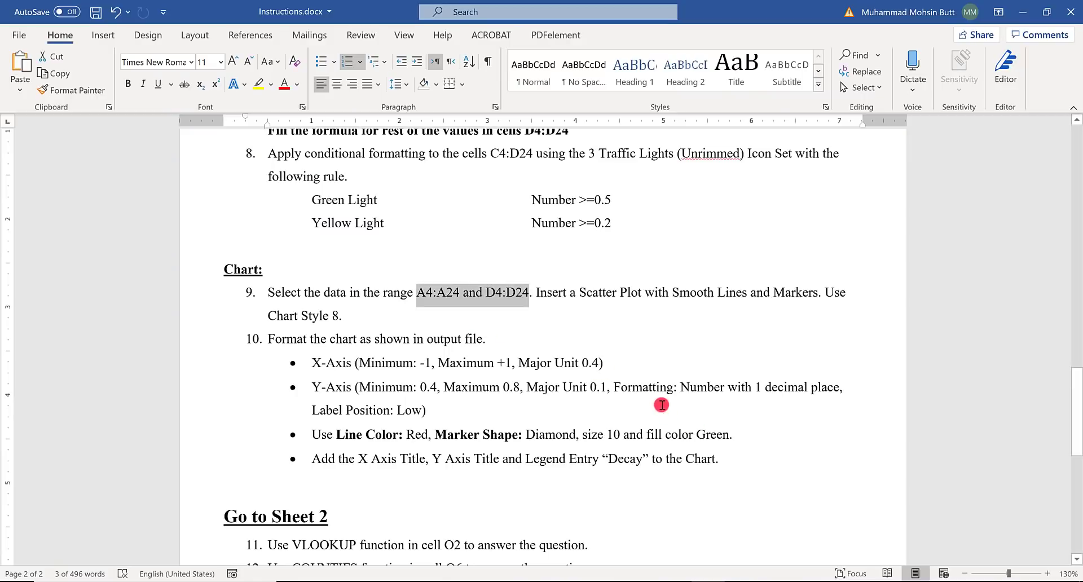
drag(751, 380, 822, 380)
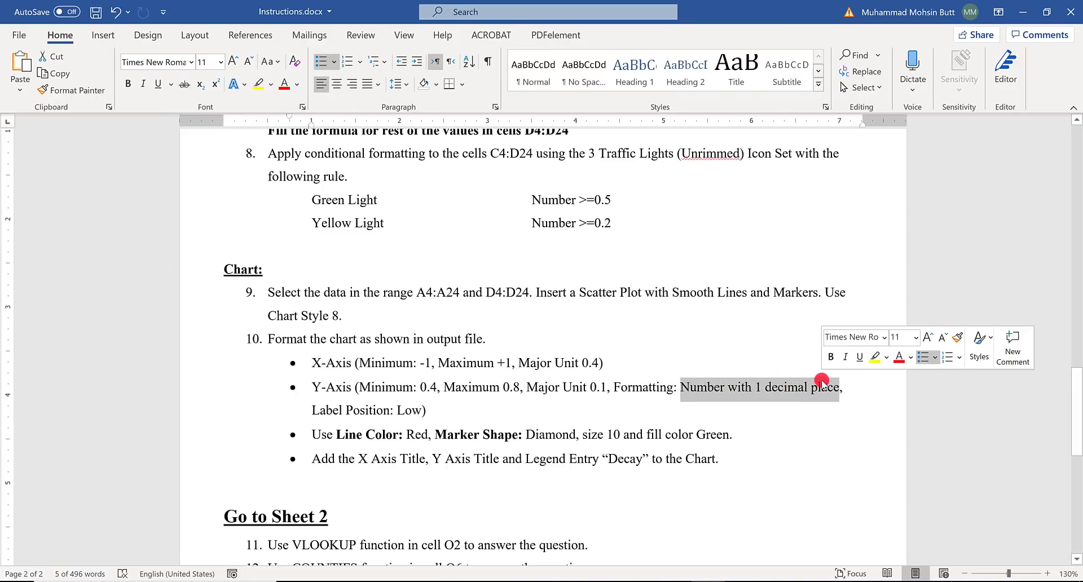
key(alt+Tab)
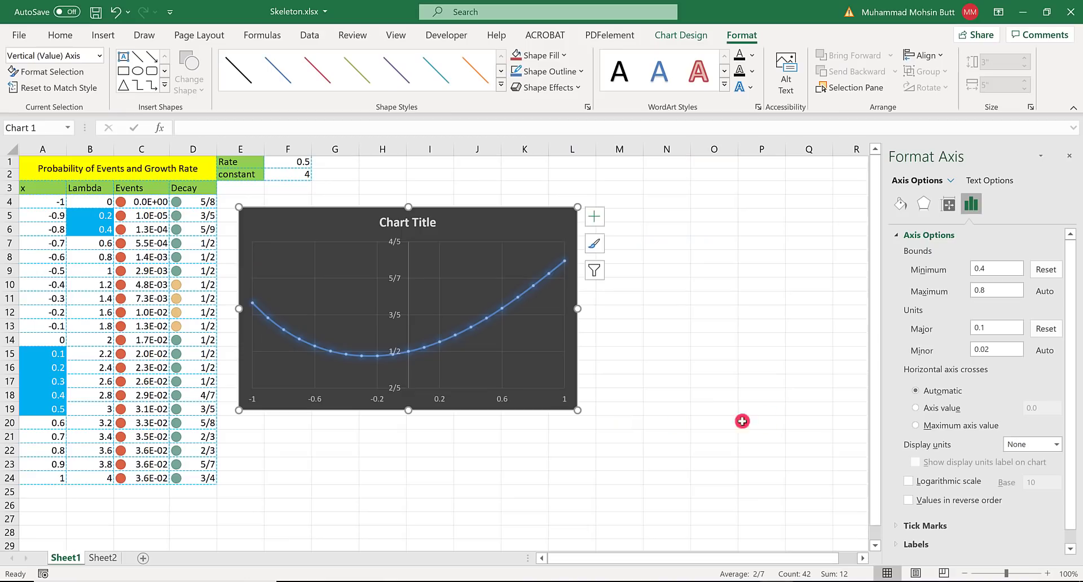
scroll(1001, 445, down, 1)
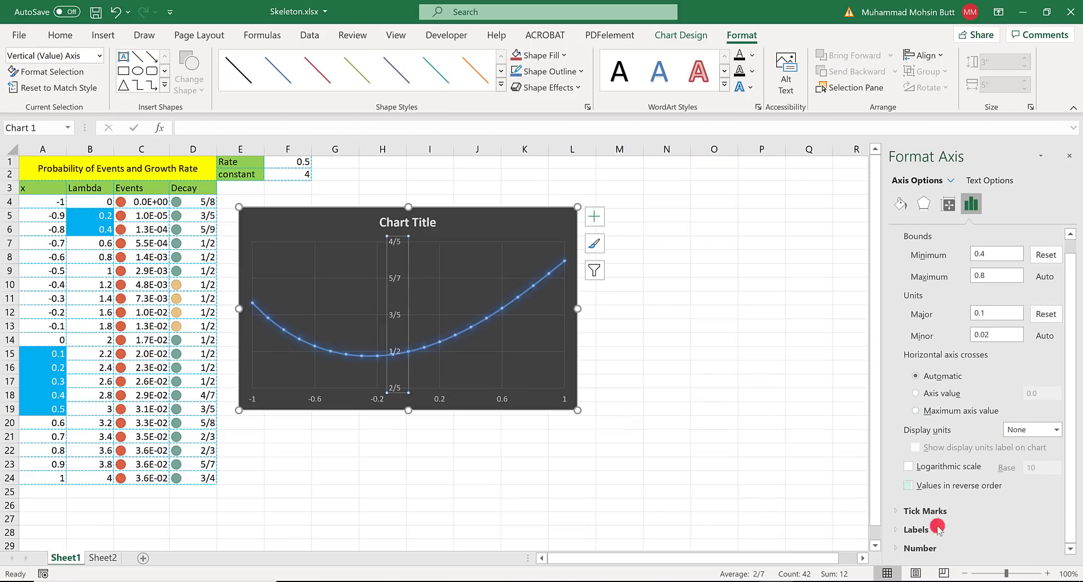
click(920, 548)
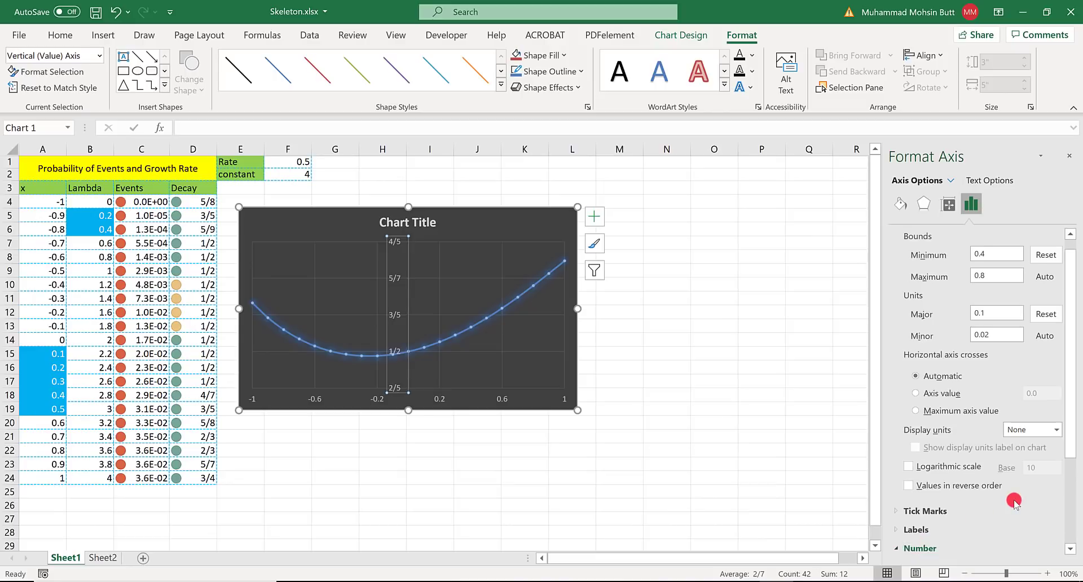
scroll(1013, 501, down, 2)
scroll(1014, 501, down, 1)
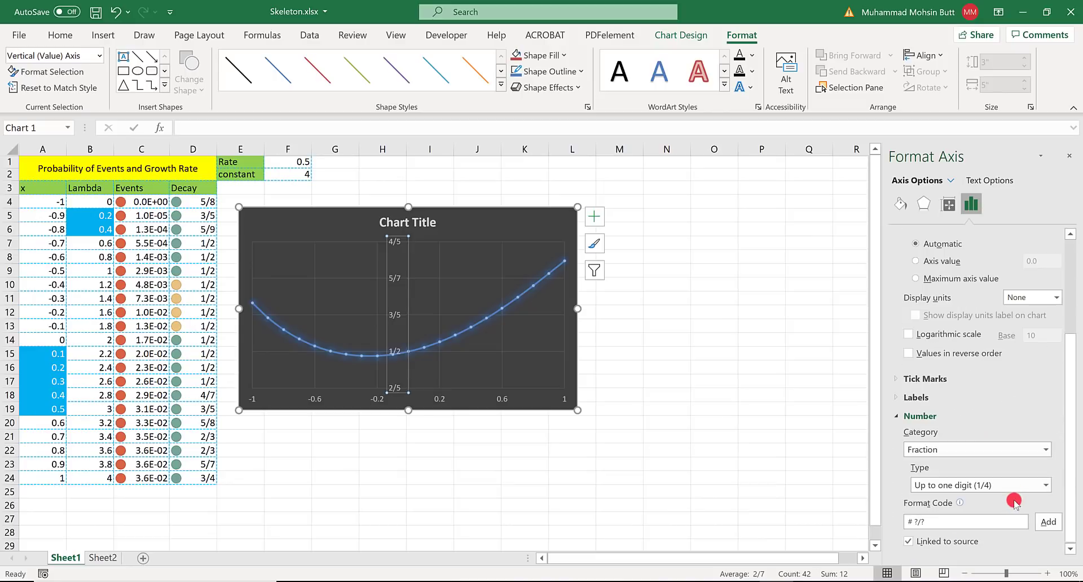
click(957, 449)
click(925, 289)
drag(985, 475, 961, 471)
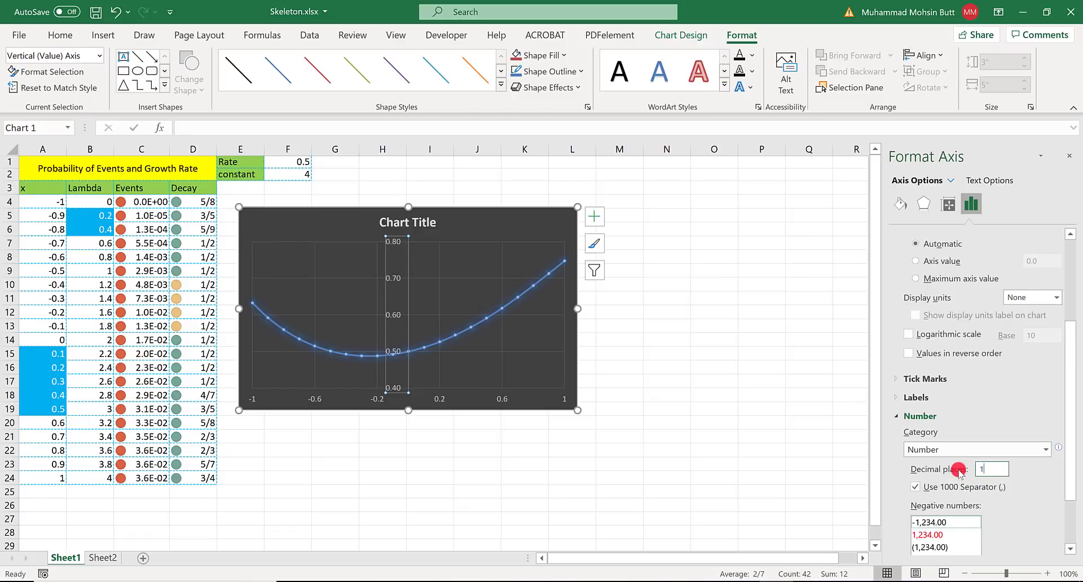
text(1)
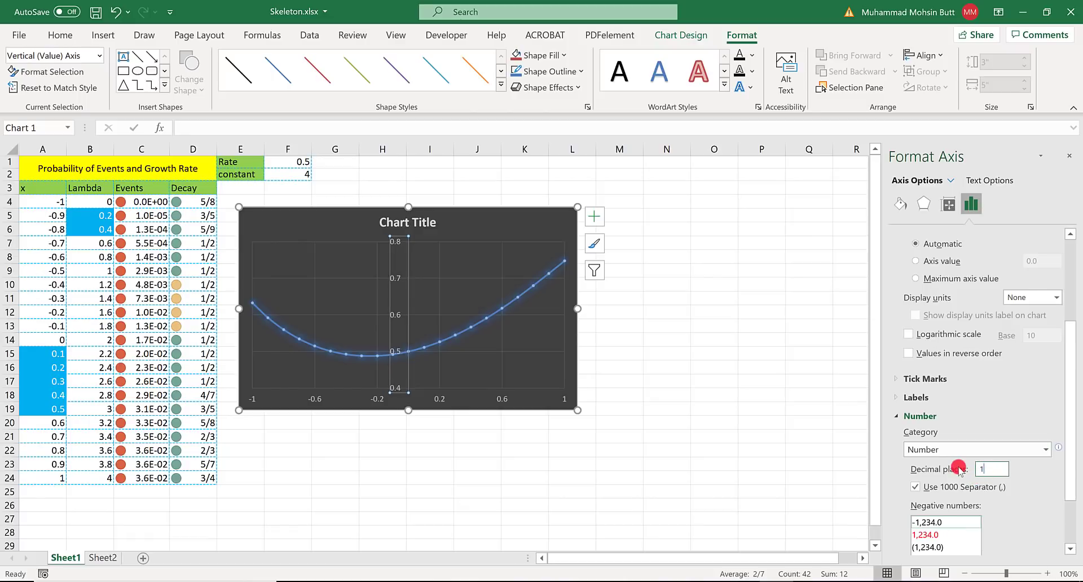
- Set the vertical axis label position to Low
click(925, 398)
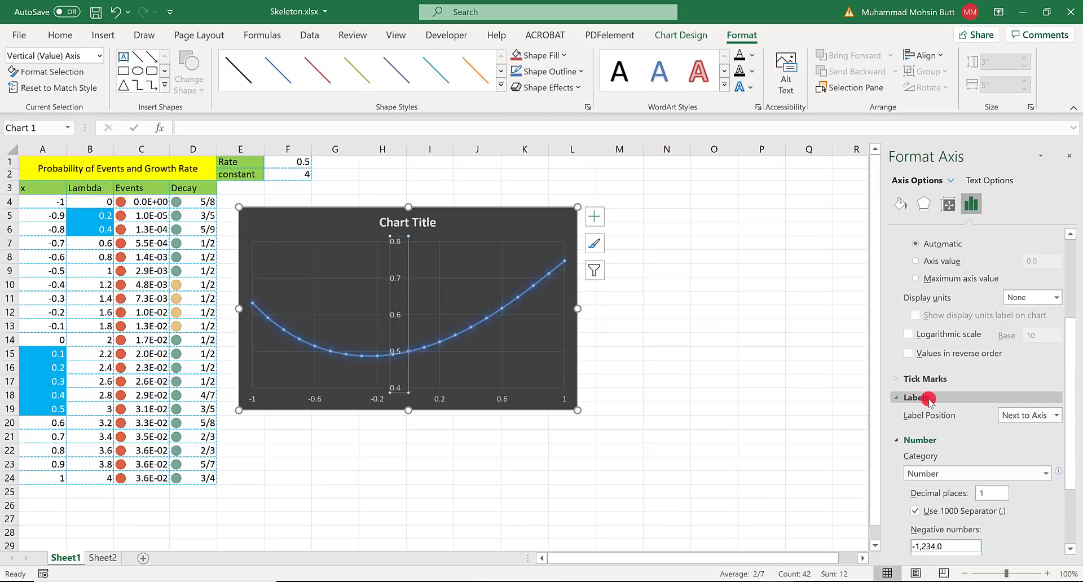
click(1040, 416)
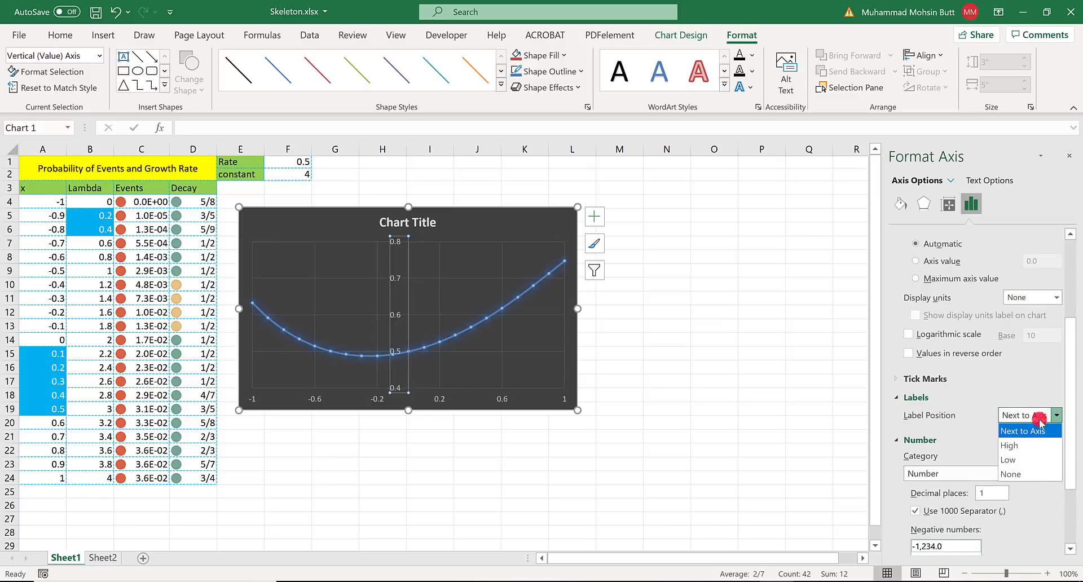
click(1015, 459)
click(506, 239)
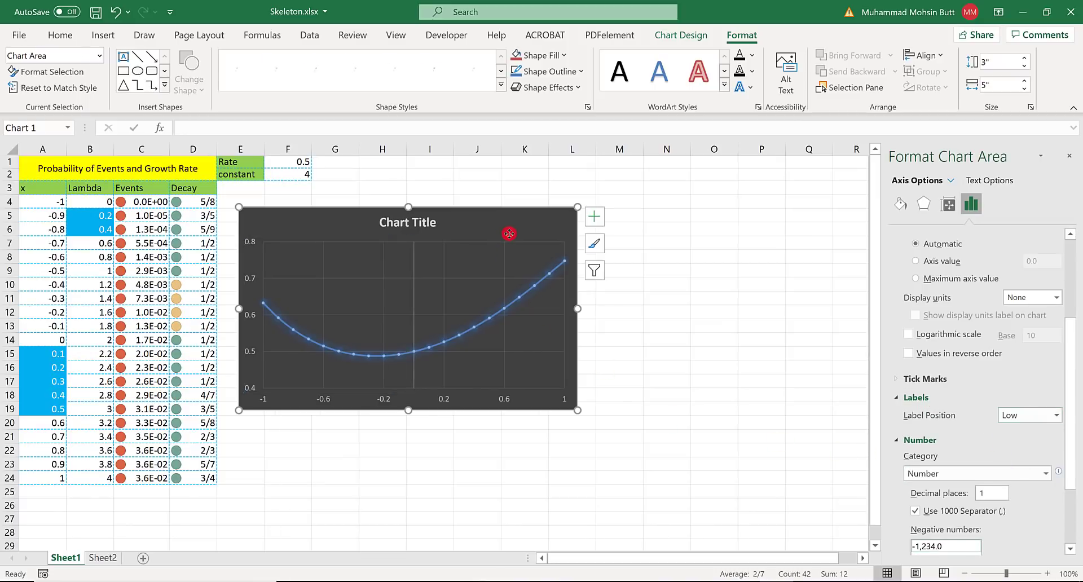
- Check the line and marker requirements in the Word instructions and make the chart's data series line solid red in Excel
key(alt+Tab)
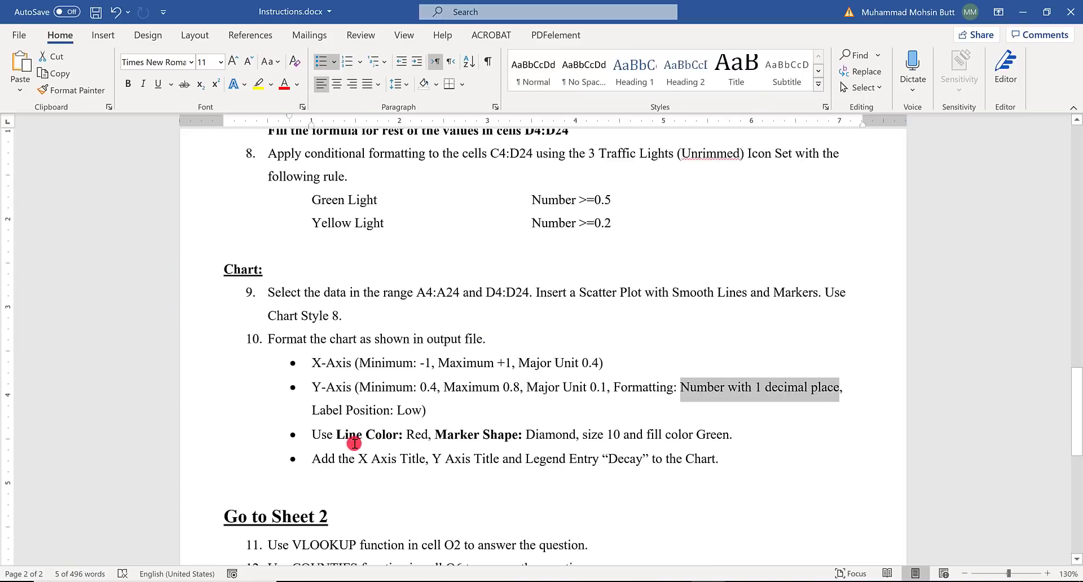
click(455, 435)
click(532, 434)
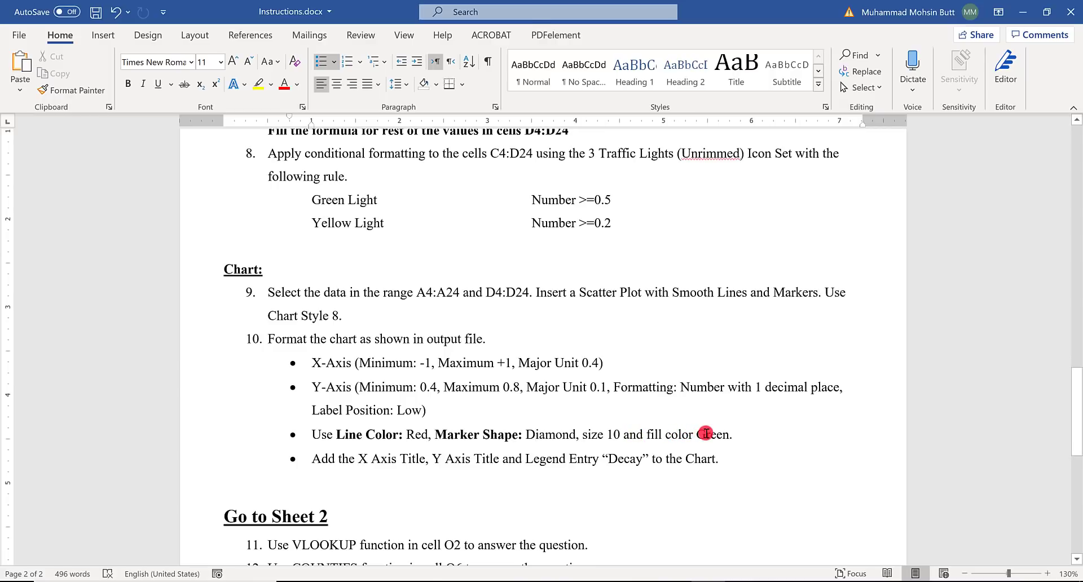
key(alt+Tab)
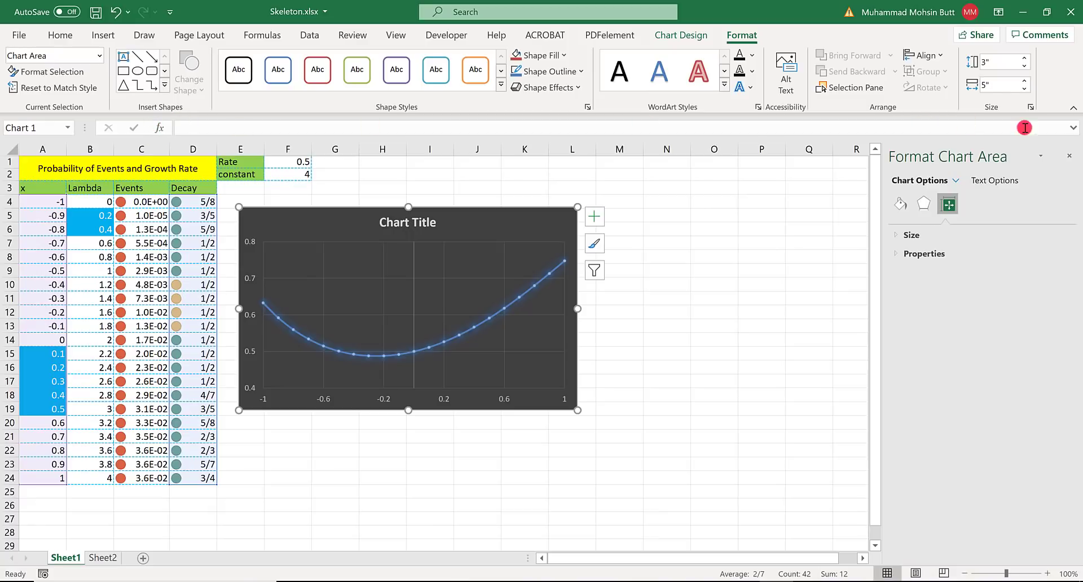
click(1074, 159)
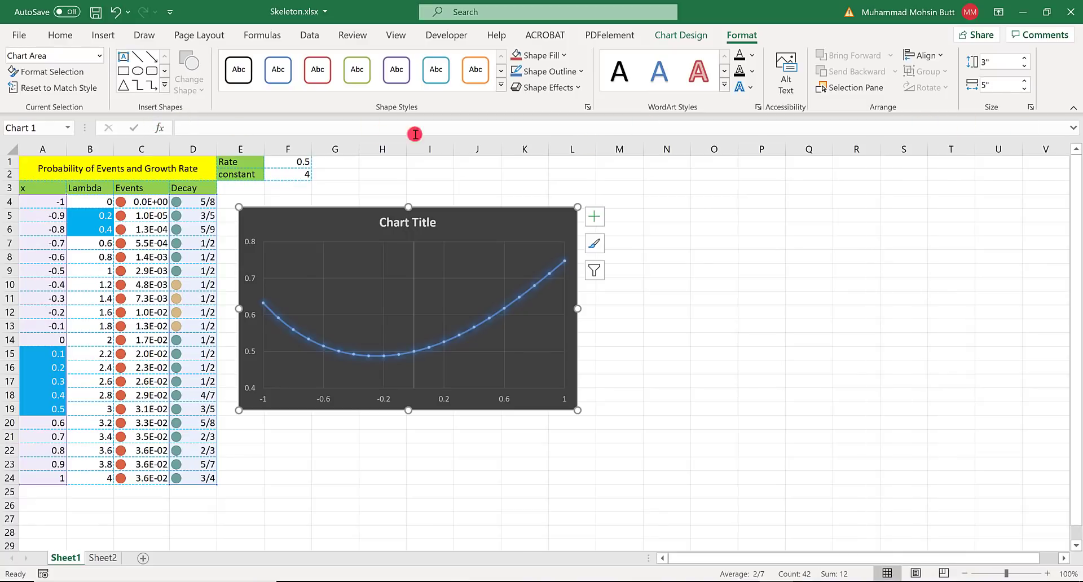
click(97, 55)
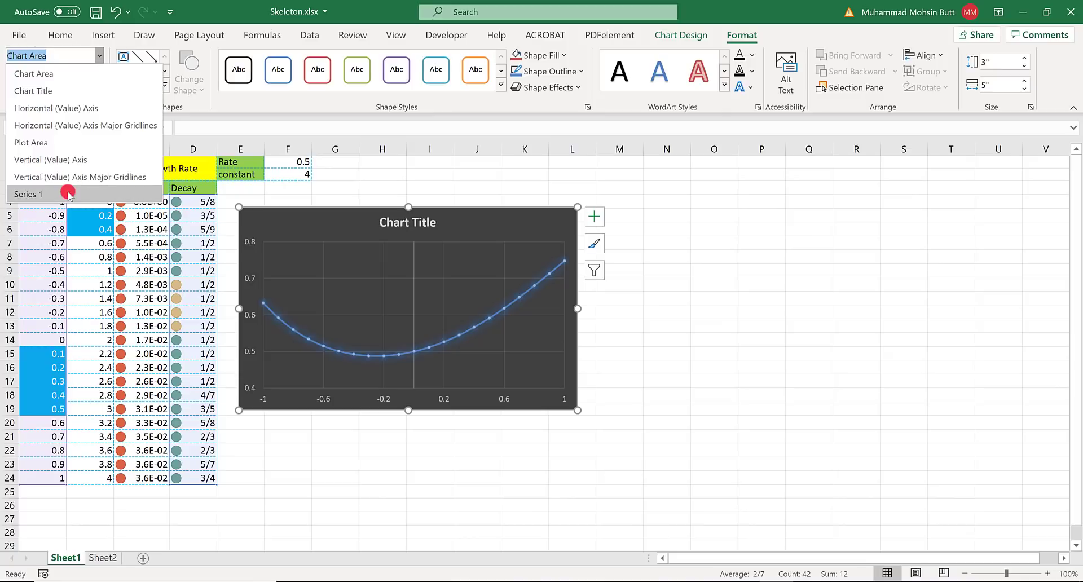
click(54, 192)
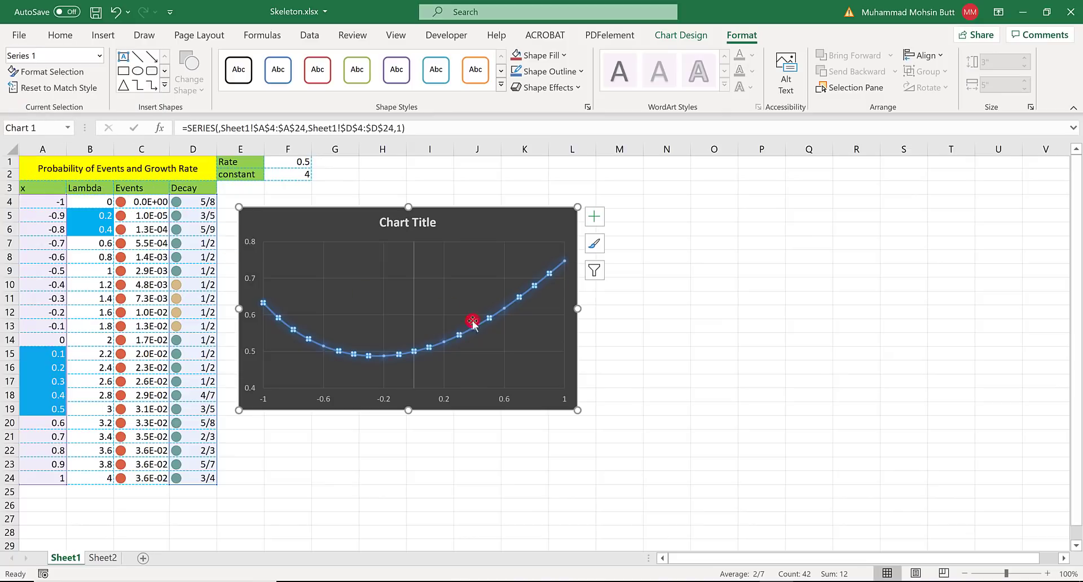
click(22, 71)
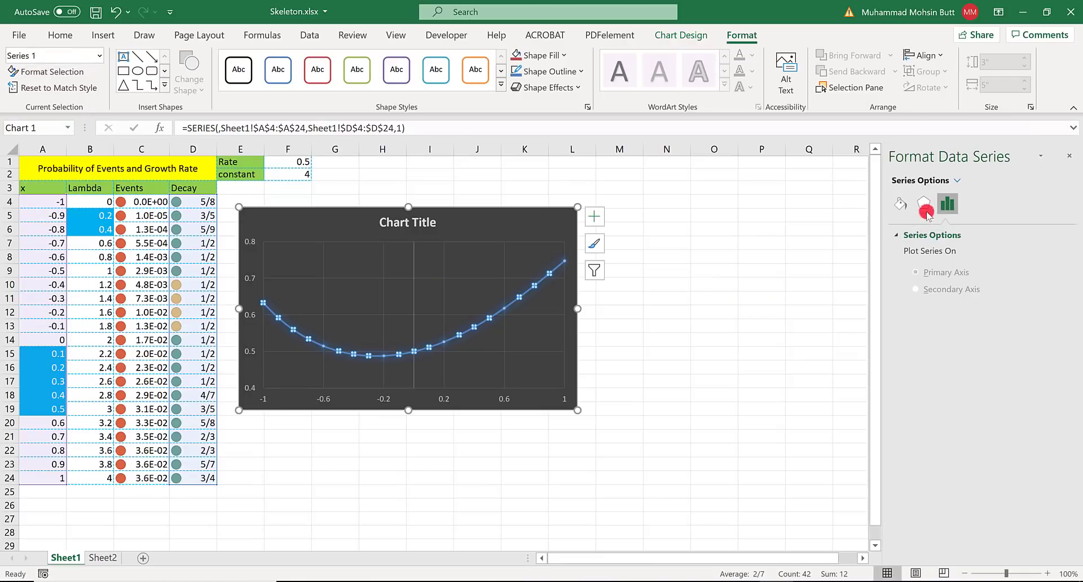
click(897, 204)
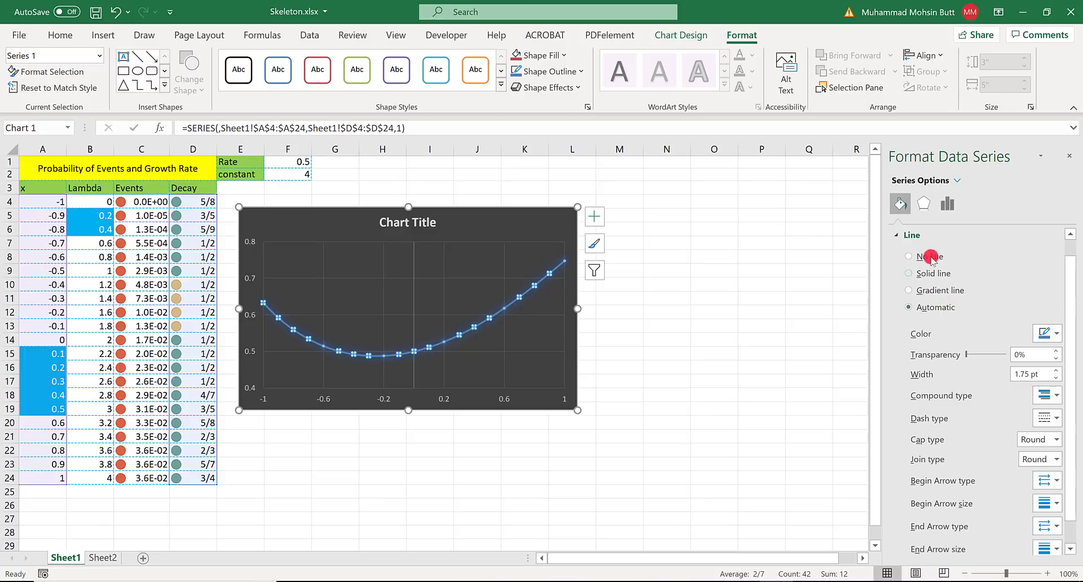
click(1053, 332)
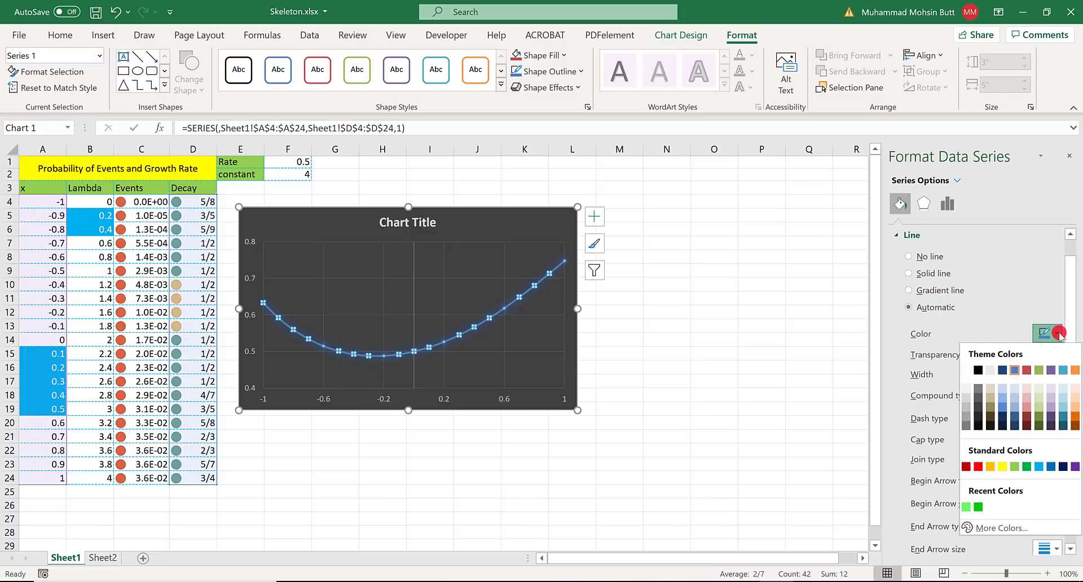
click(979, 466)
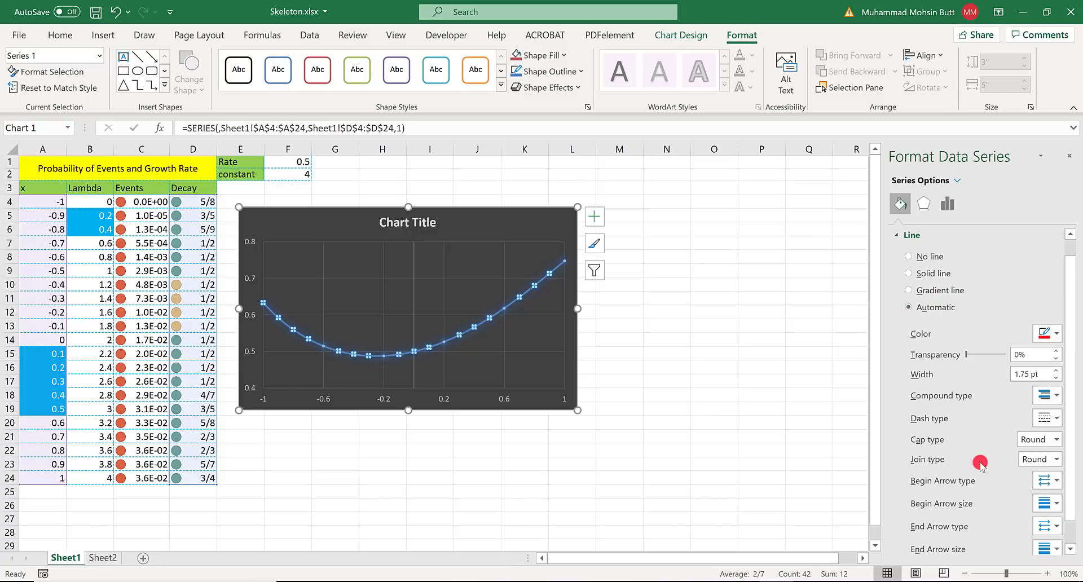
click(953, 307)
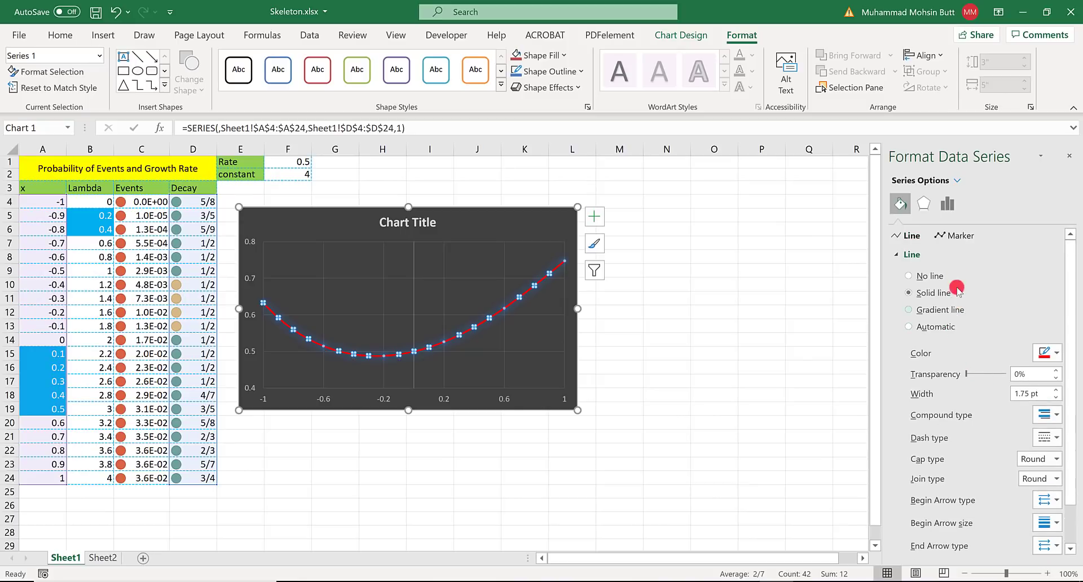
- Set the data series markers to the built-in diamond shape at size 10
click(966, 235)
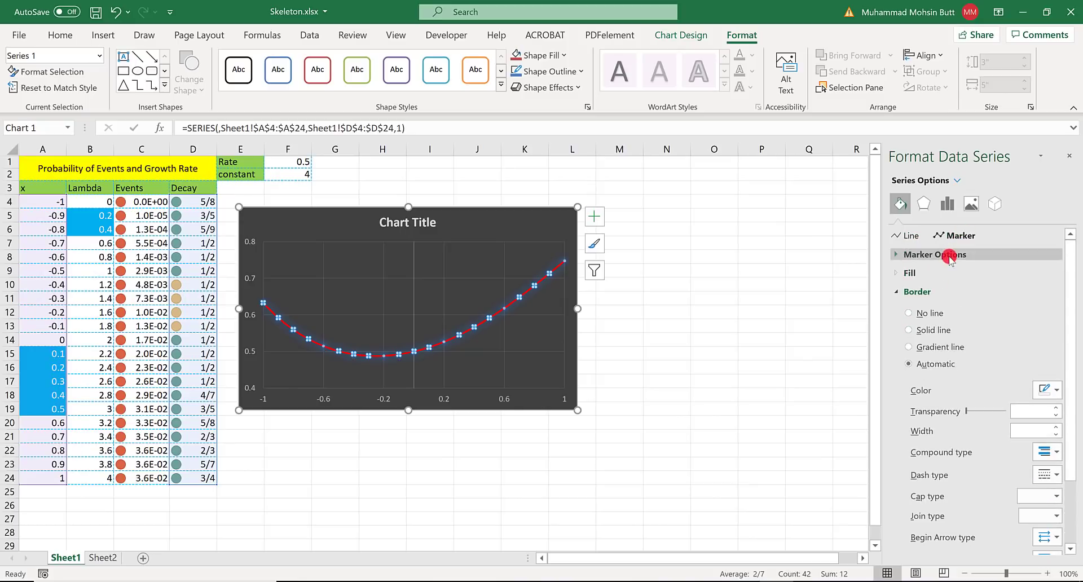
click(947, 254)
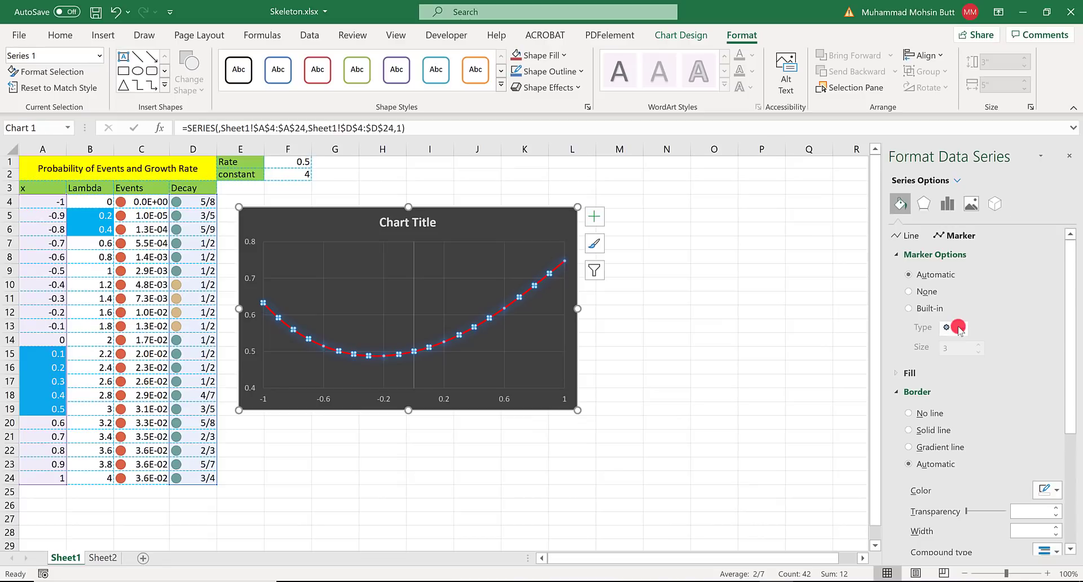
click(929, 308)
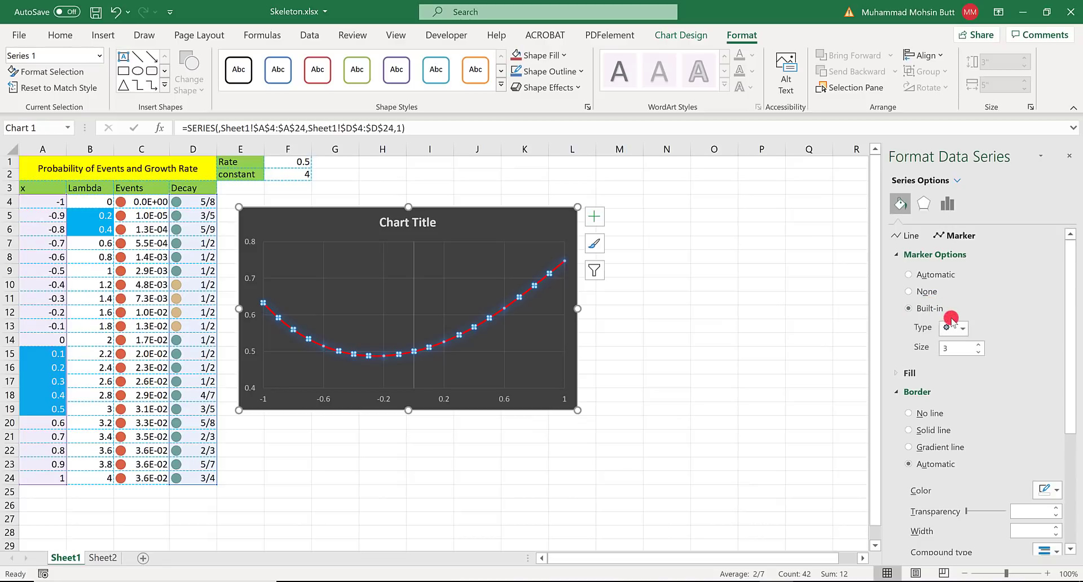
click(958, 327)
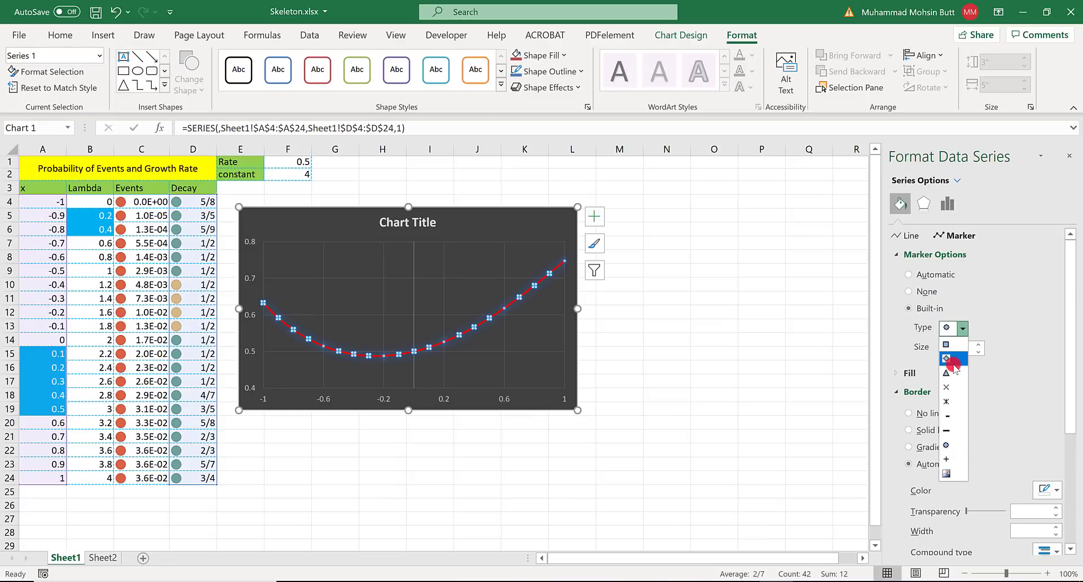
click(952, 355)
click(976, 345)
click(976, 345)
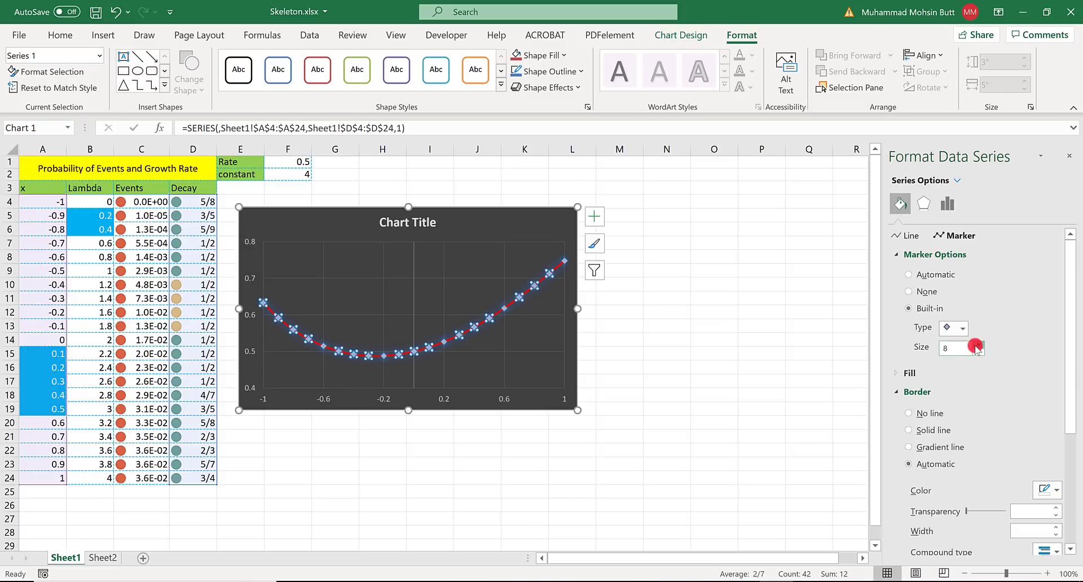
click(976, 346)
click(976, 345)
- Check the marker fill requirement in the Word instructions and fill the series markers in Excel with the standard light green
key(alt+Tab)
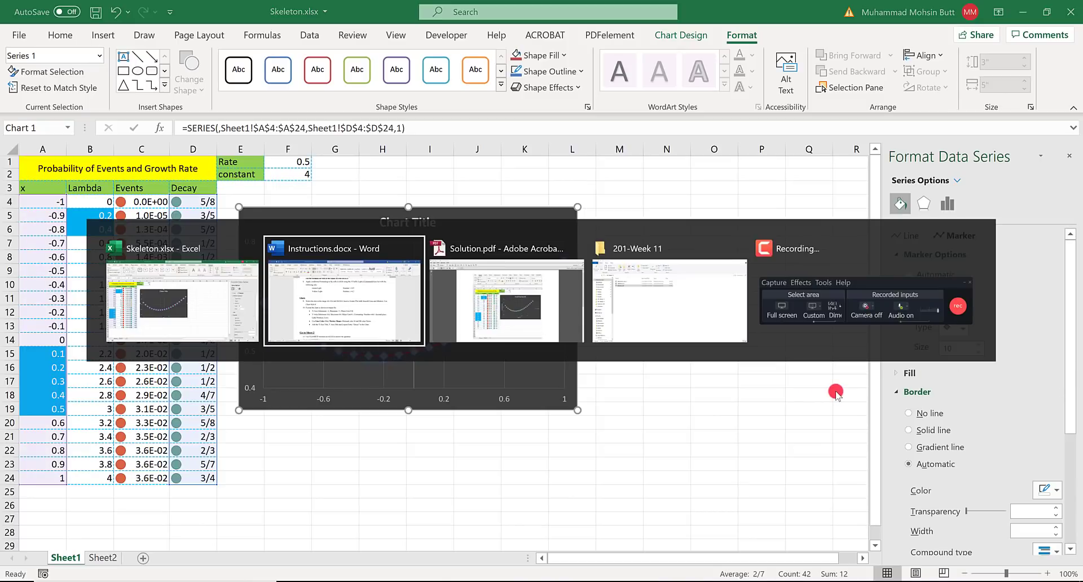
key(alt+Tab)
key(alt+shift+Tab)
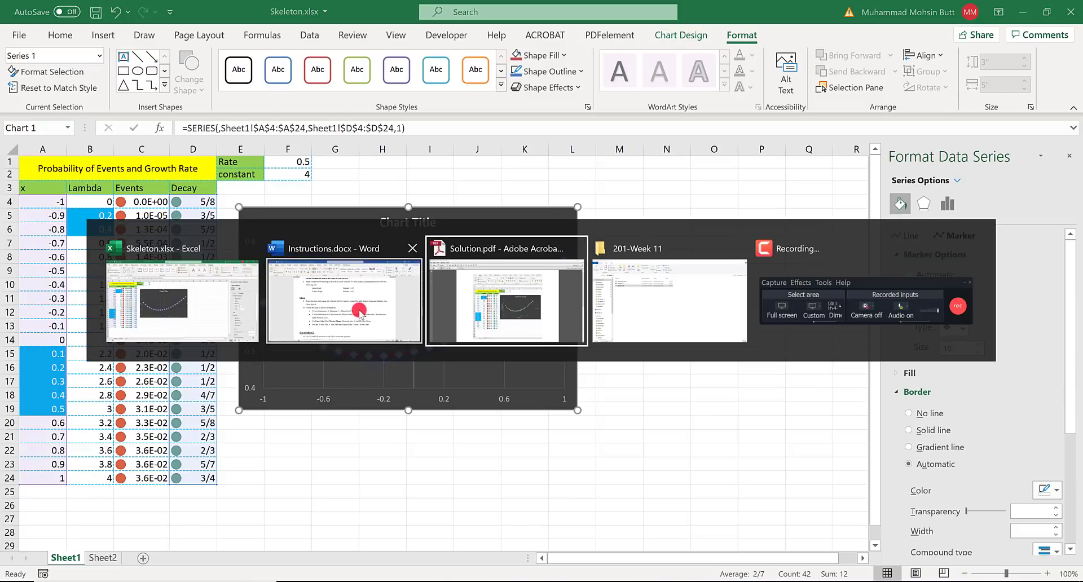
key(alt)
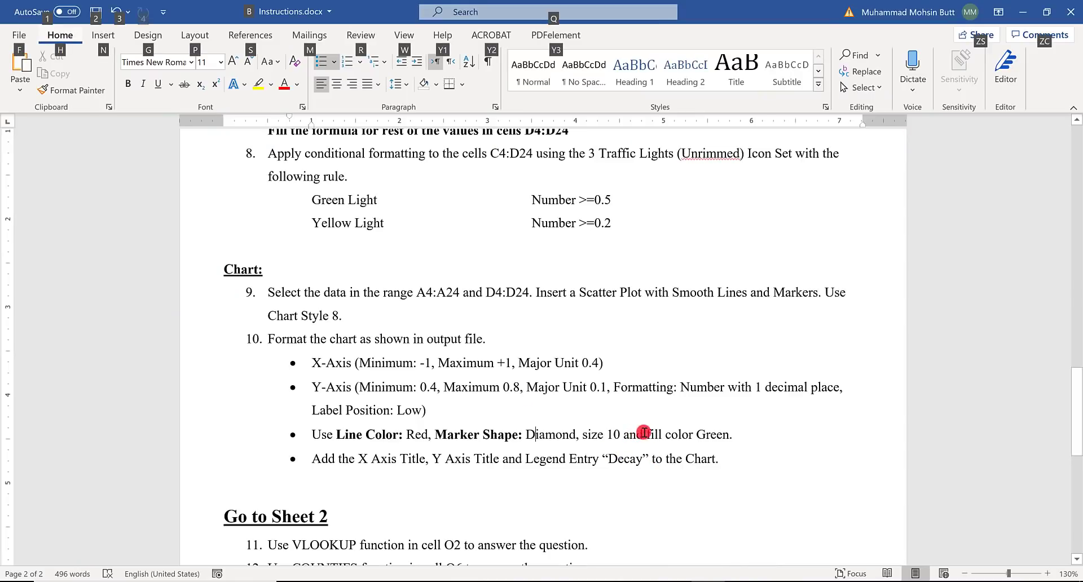
drag(644, 433, 711, 433)
key(alt+Tab)
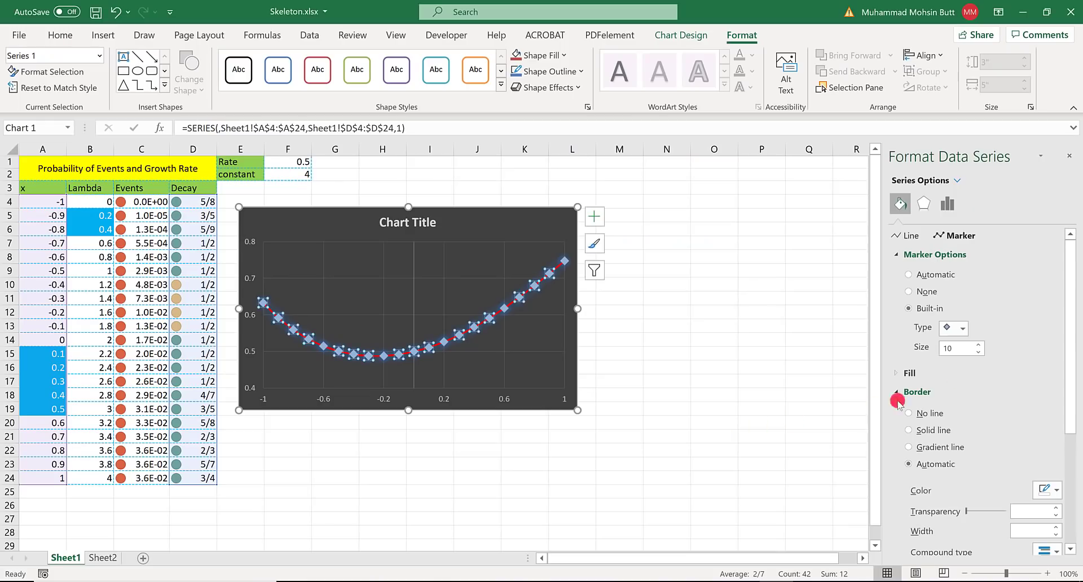
click(913, 373)
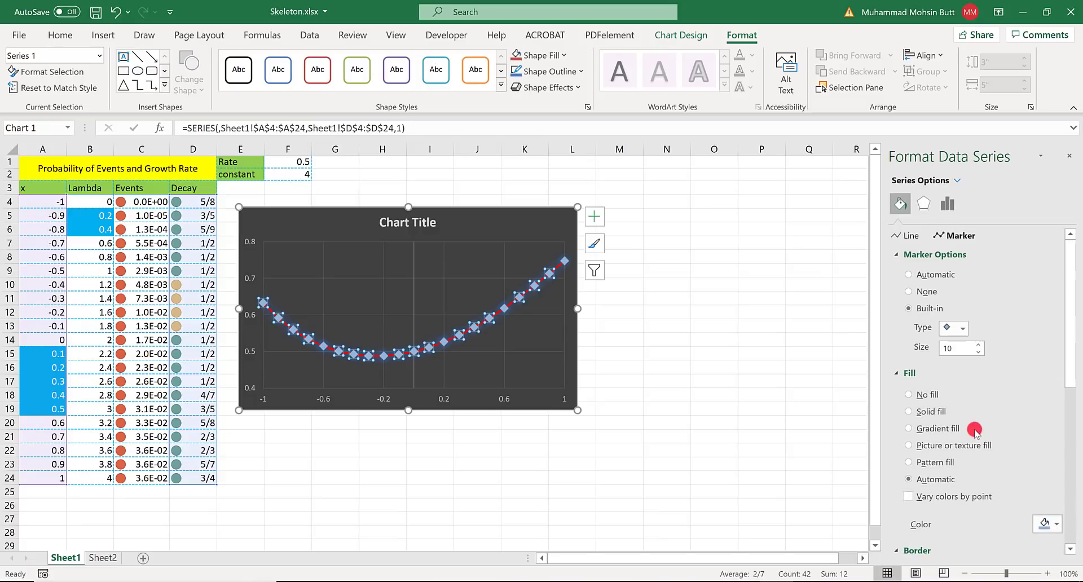
click(1049, 523)
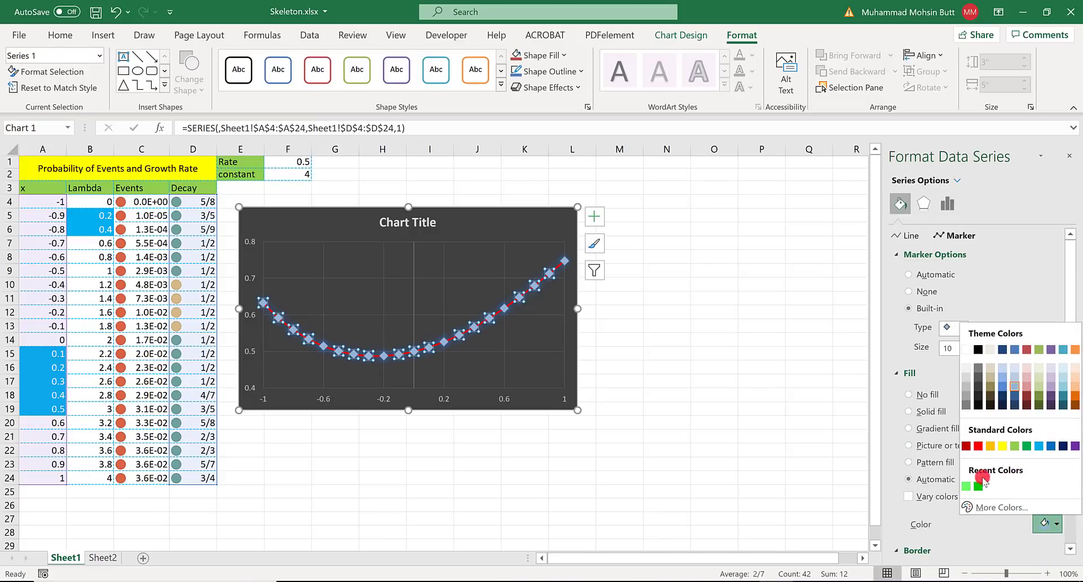
click(1012, 446)
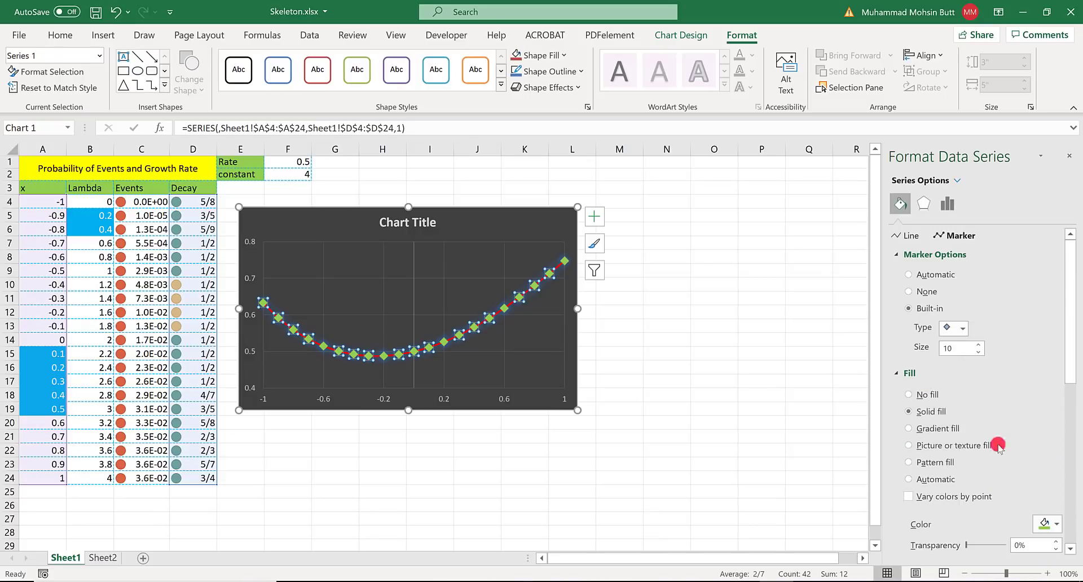
- Check the axis title requirement in the Word instructions and add primary horizontal and primary vertical axis titles to the chart in Excel
key(alt+Tab)
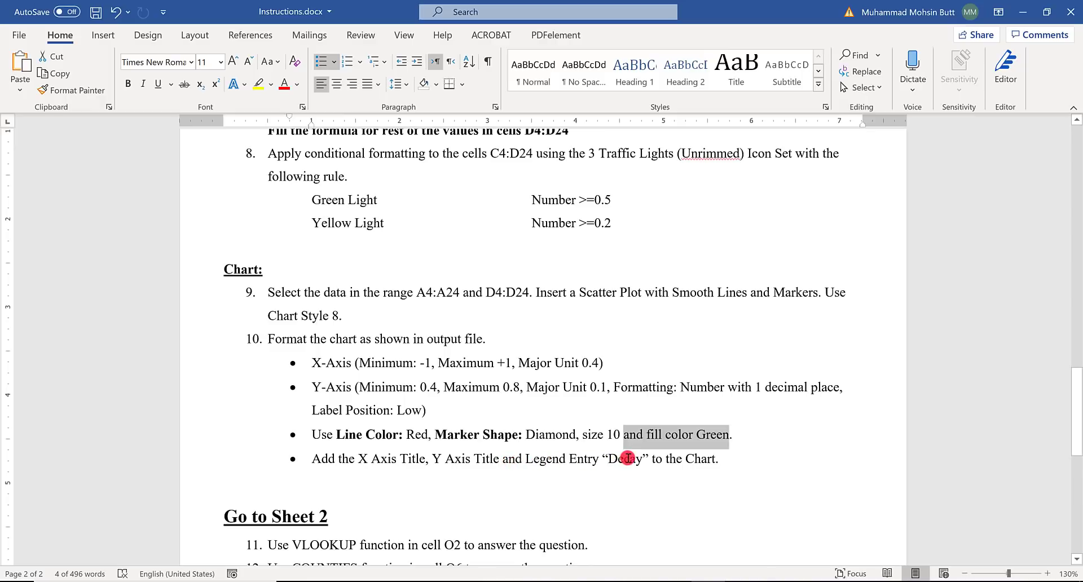
key(alt+Tab)
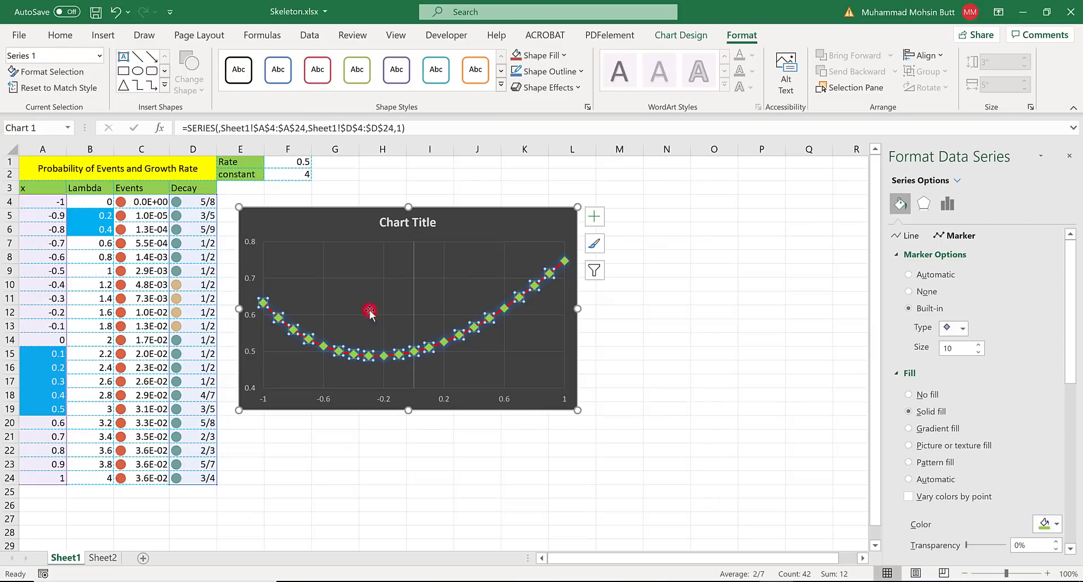
click(680, 38)
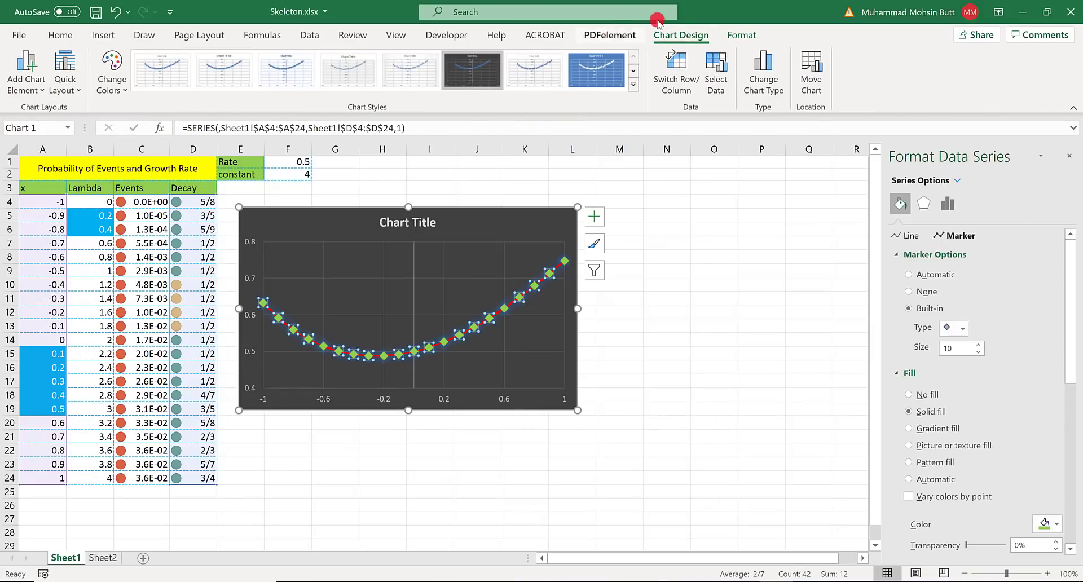
click(47, 85)
mouse_move(48, 126)
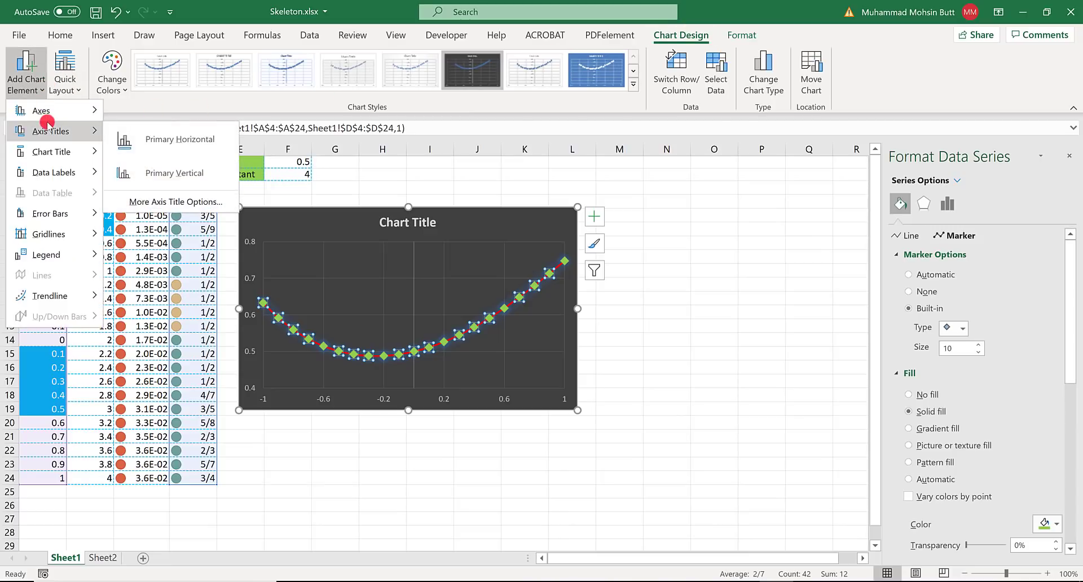
click(158, 138)
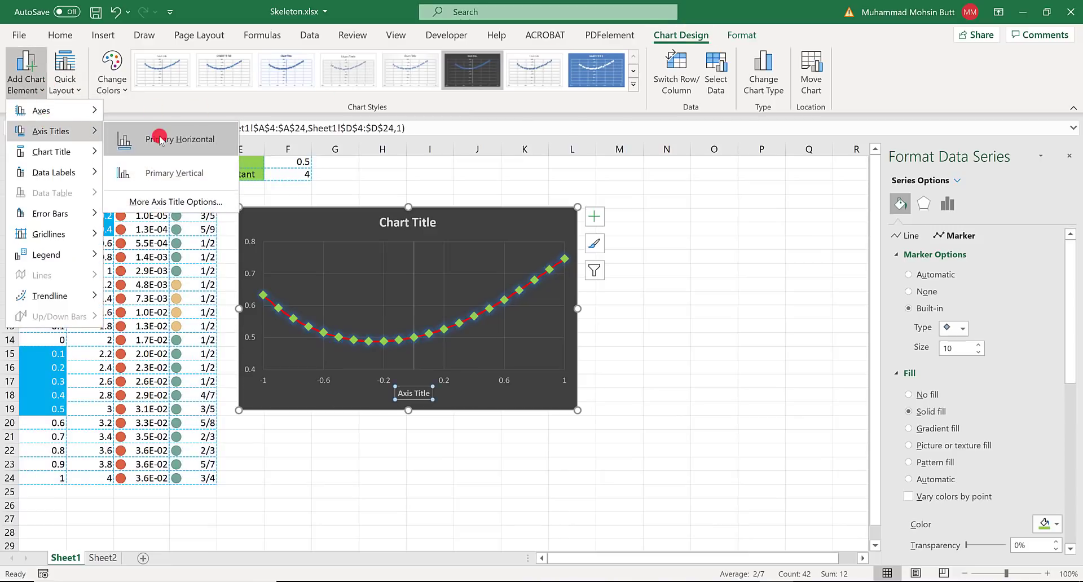
click(37, 85)
mouse_move(85, 131)
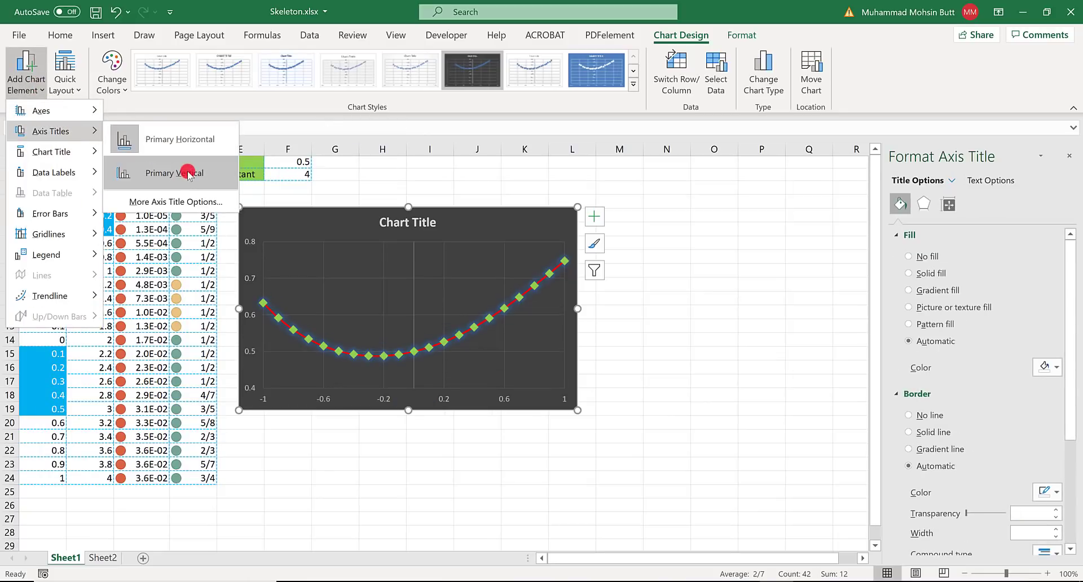
click(188, 173)
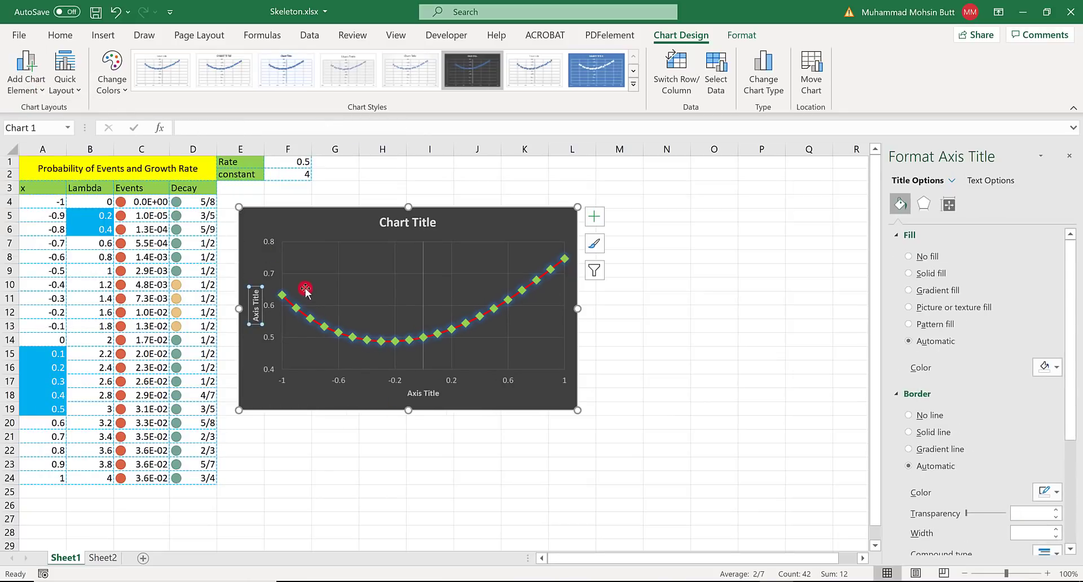
- Check the legend entry requirement for the chart in the Word instructions and return to the Excel workbook
key(alt+Tab)
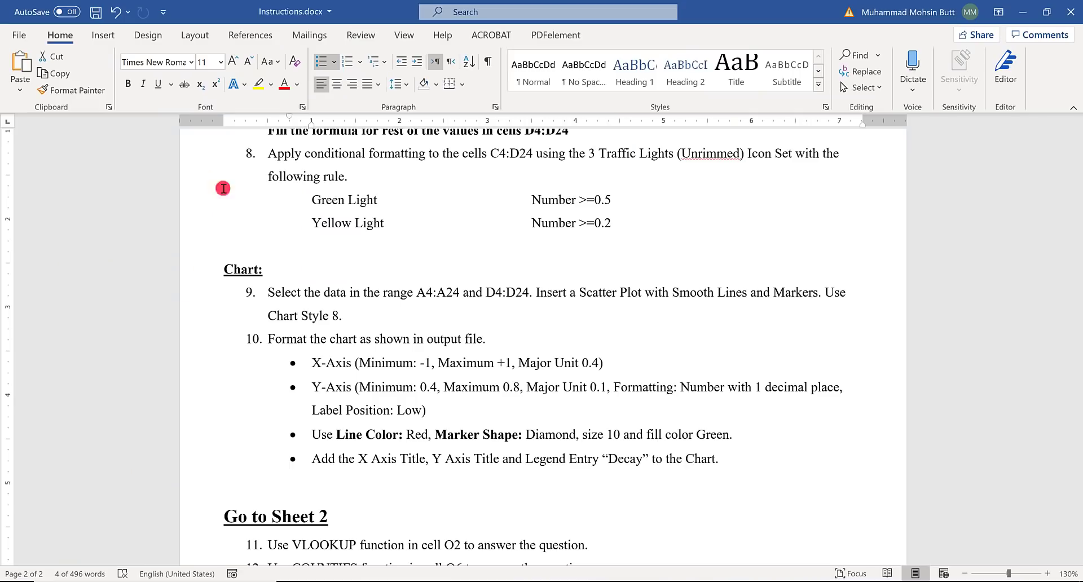
double_click(538, 459)
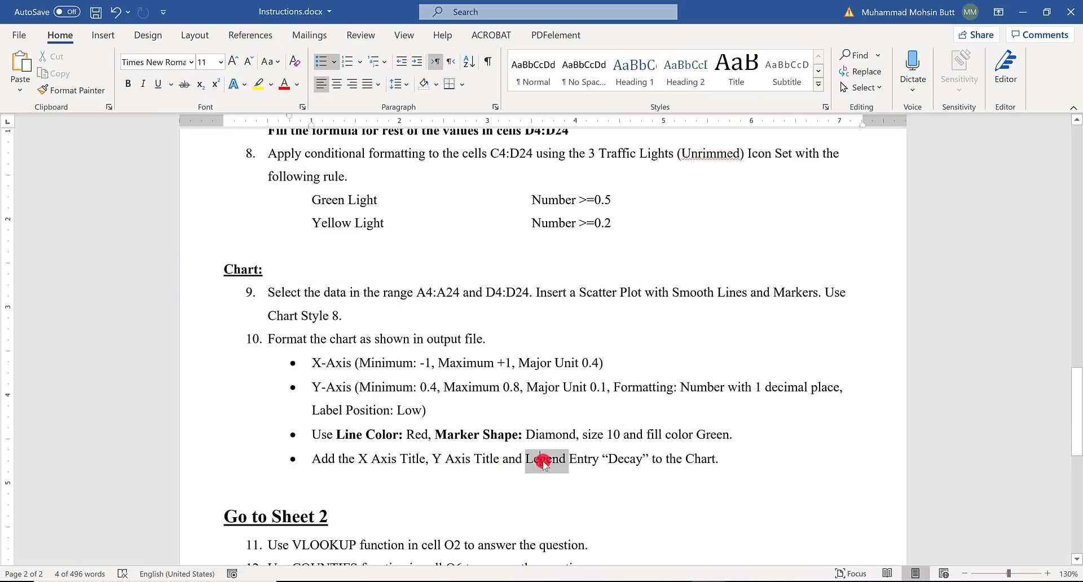
key(alt+Tab)
- Check the legend placement in Solution.pdf in Acrobat and add a legend on the right side of the chart in Excel
click(33, 86)
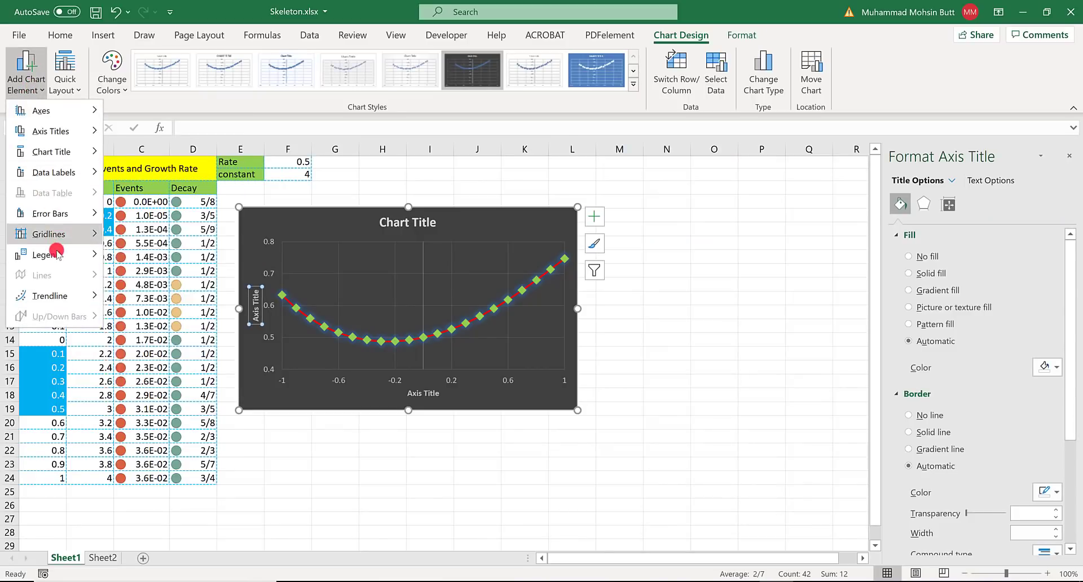
mouse_move(58, 252)
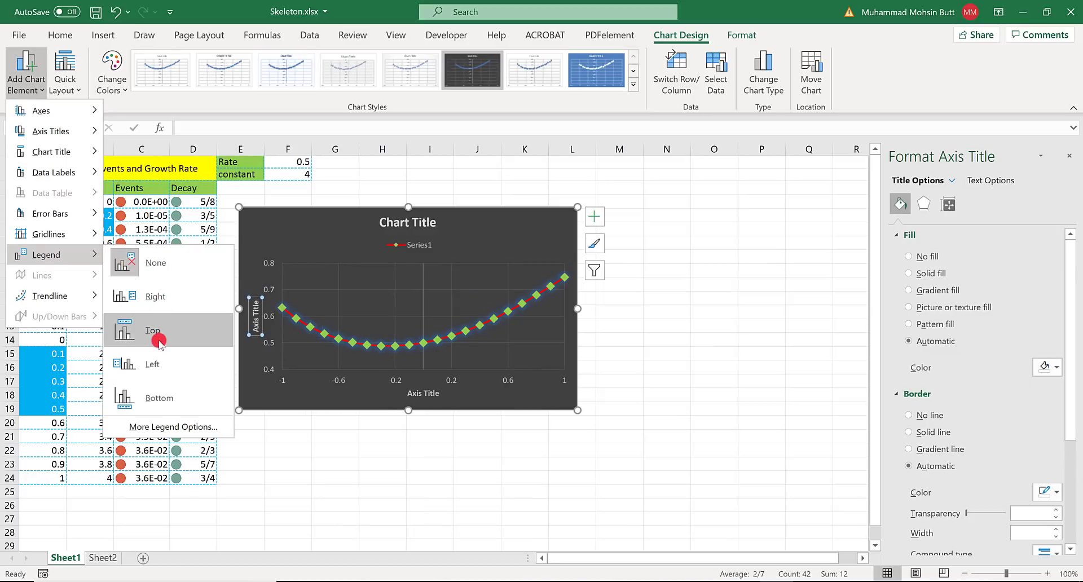
key(alt+Tab)
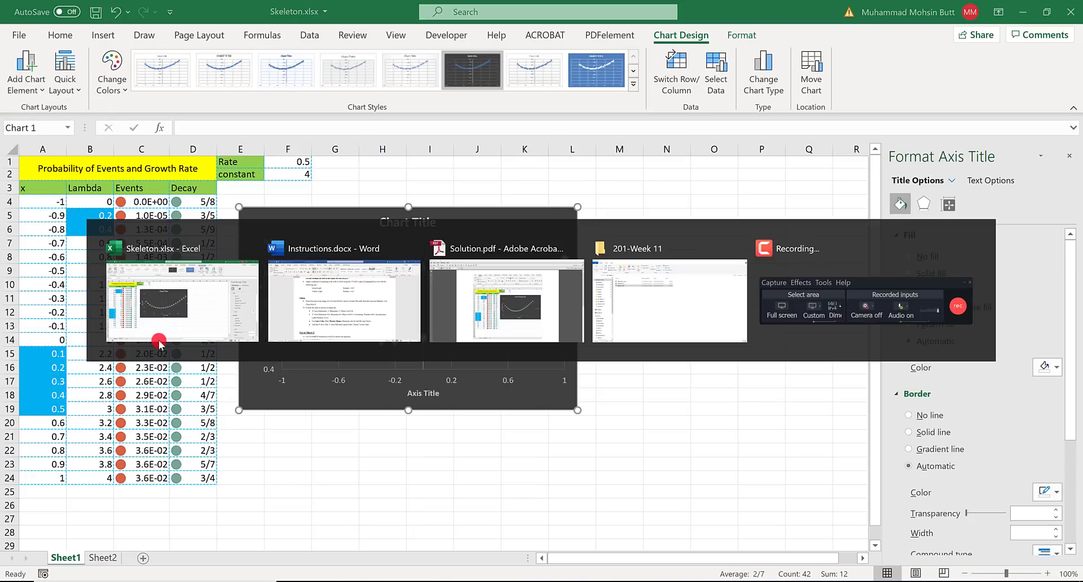
key(alt+Tab)
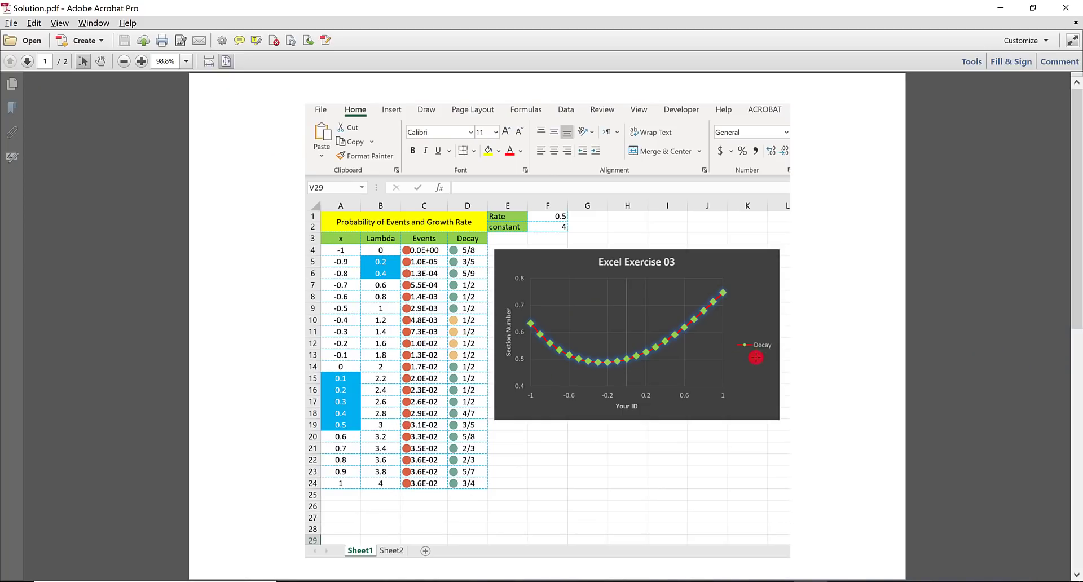
key(alt+Tab)
key(alt+Tab)
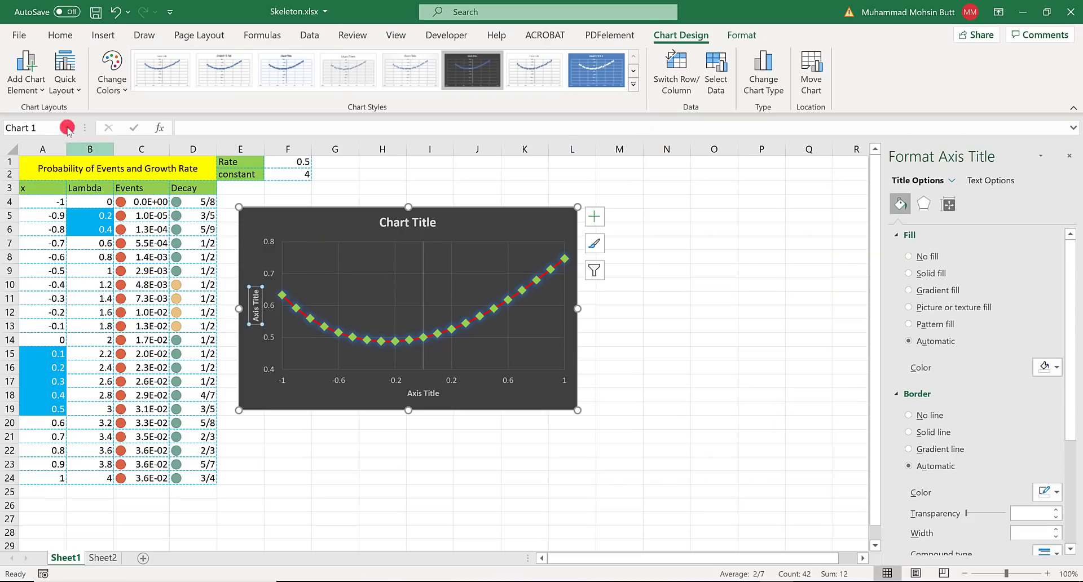
click(27, 74)
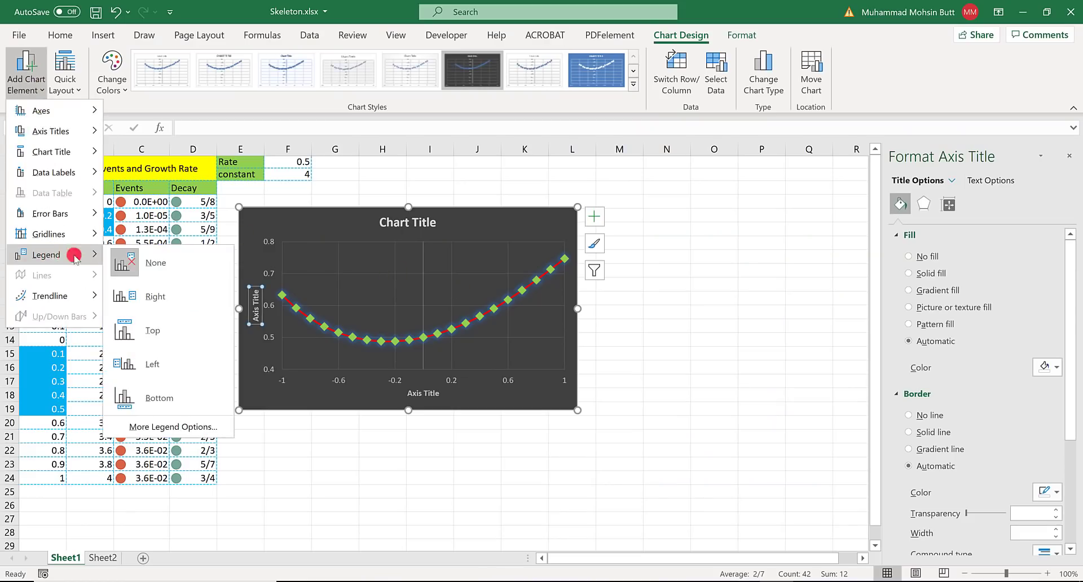
click(159, 307)
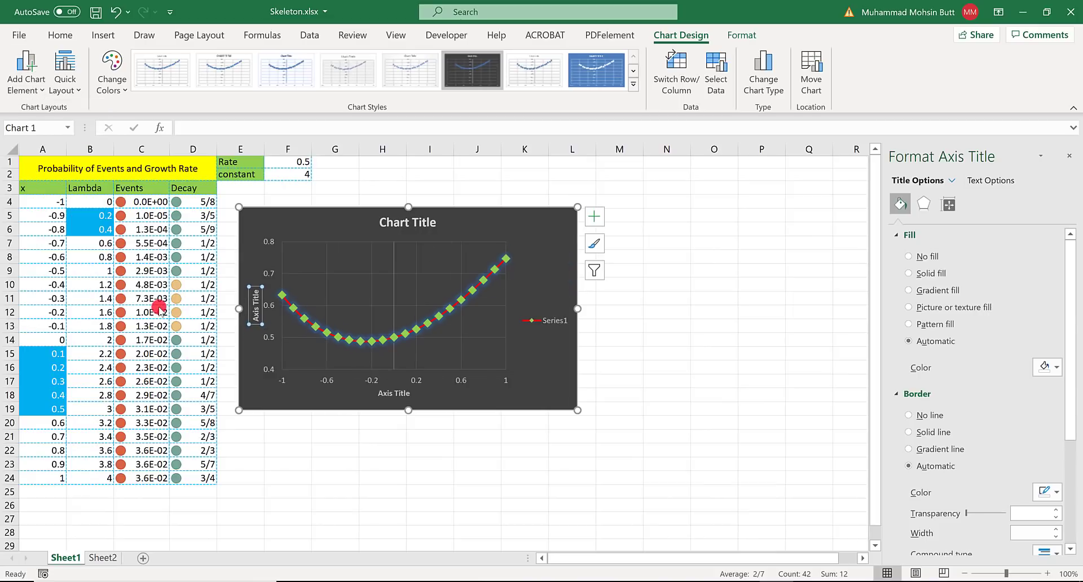
- Open the chart's Series1 legend entry for editing in its data source settings
click(561, 353)
click(710, 84)
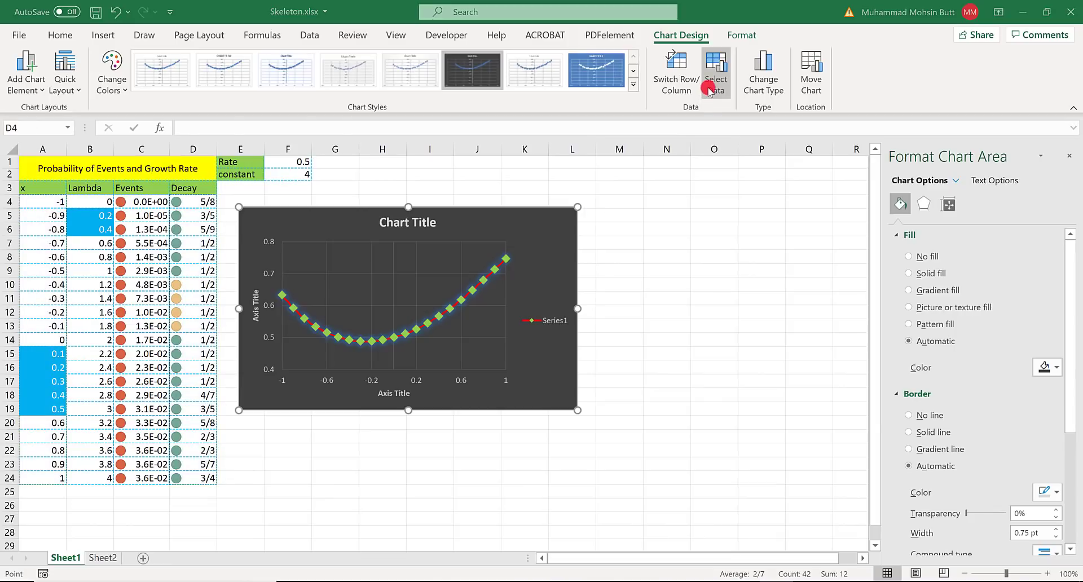
click(638, 321)
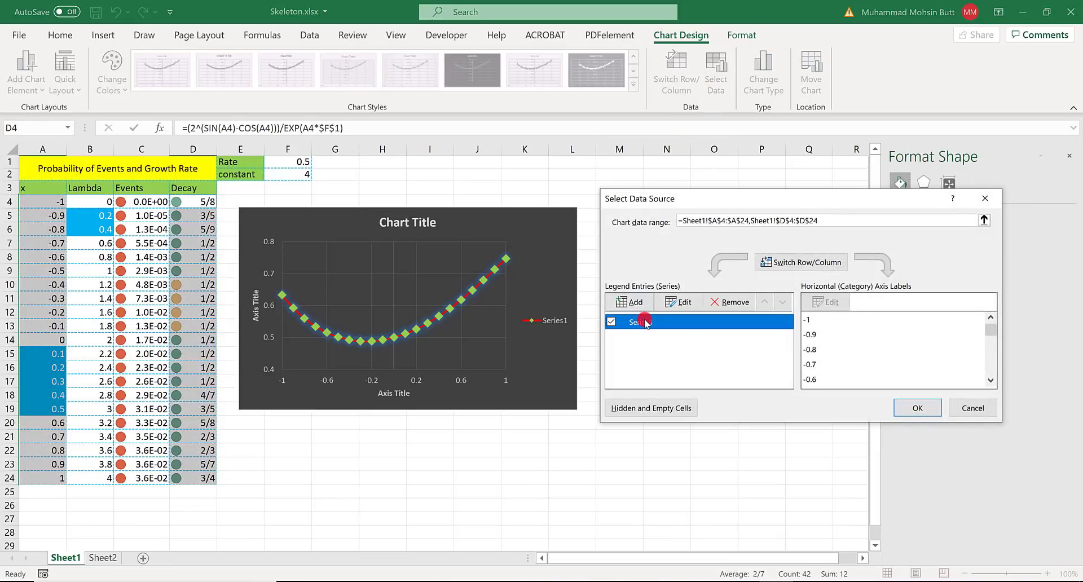
click(678, 303)
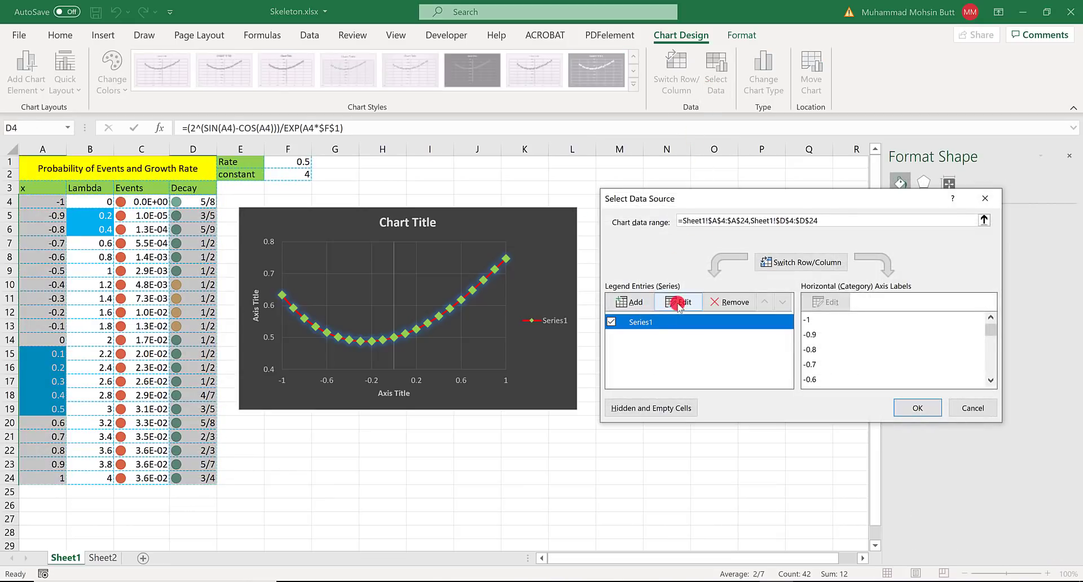
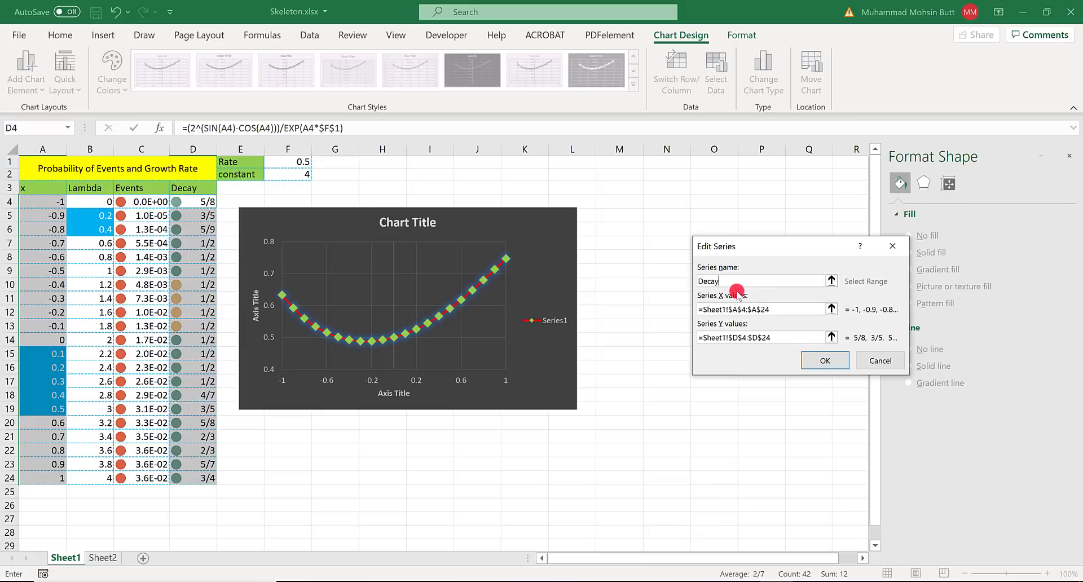
- Apply Decay as the series name in the chart's data source settings
key(Return)
click(913, 408)
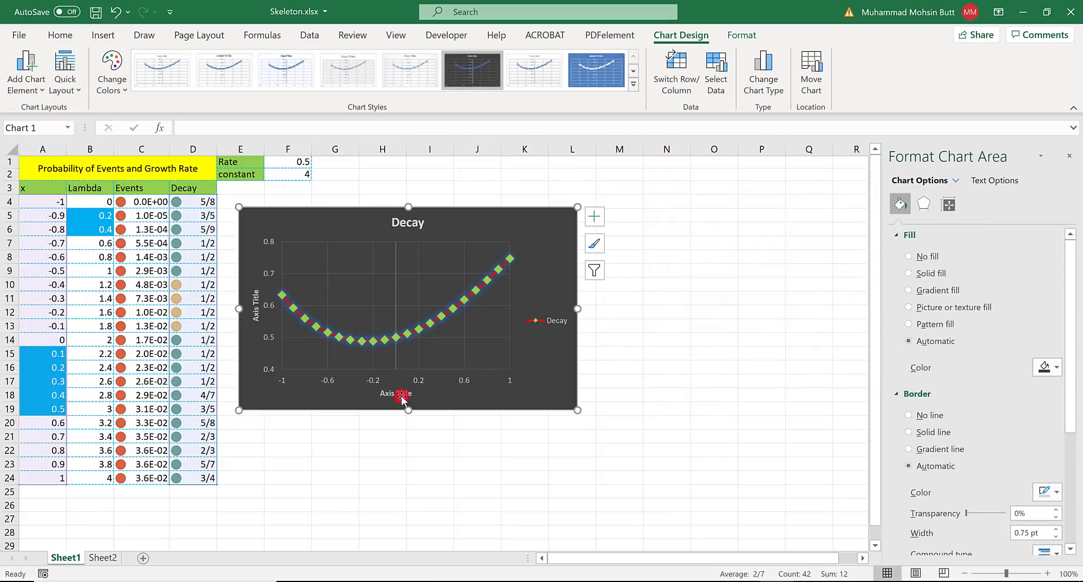
- Check the chart titles in Solution.pdf in Acrobat and set the chart title in Excel to Excel Exercise 3
key(alt+Tab)
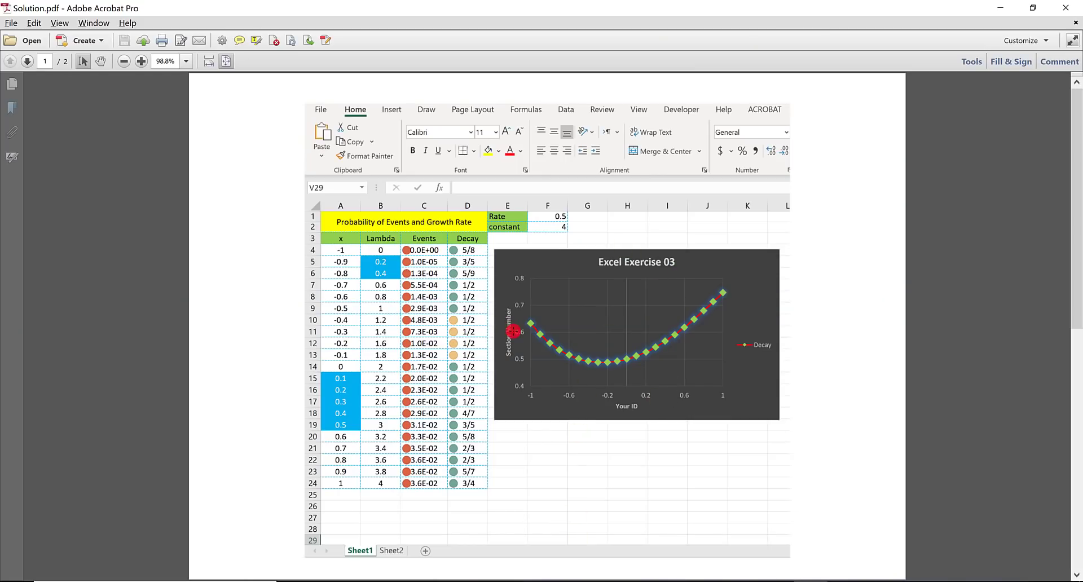
key(alt+Tab)
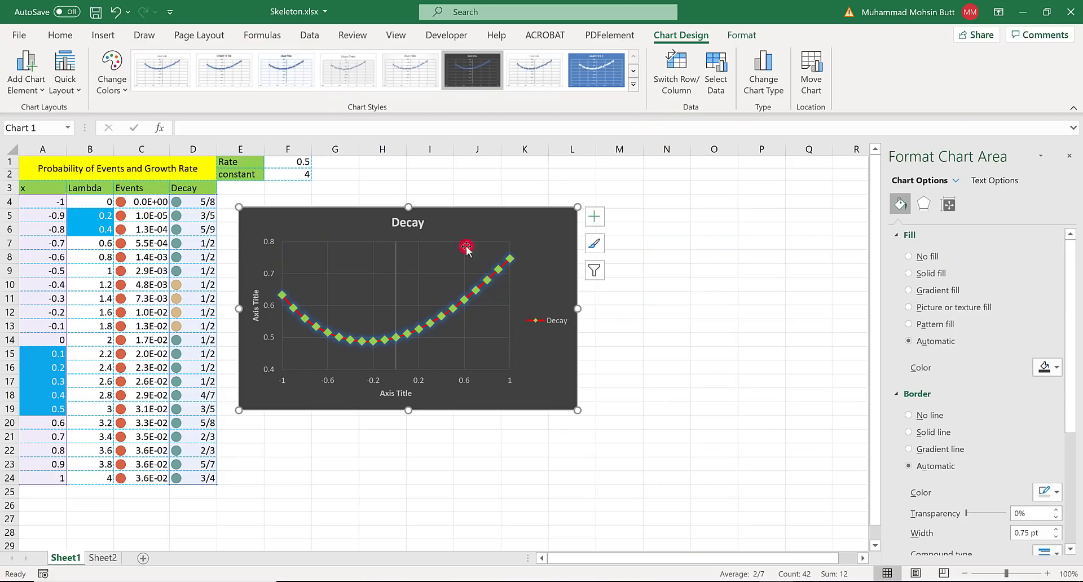
double_click(404, 223)
key(BackSpace)
text(Exc)
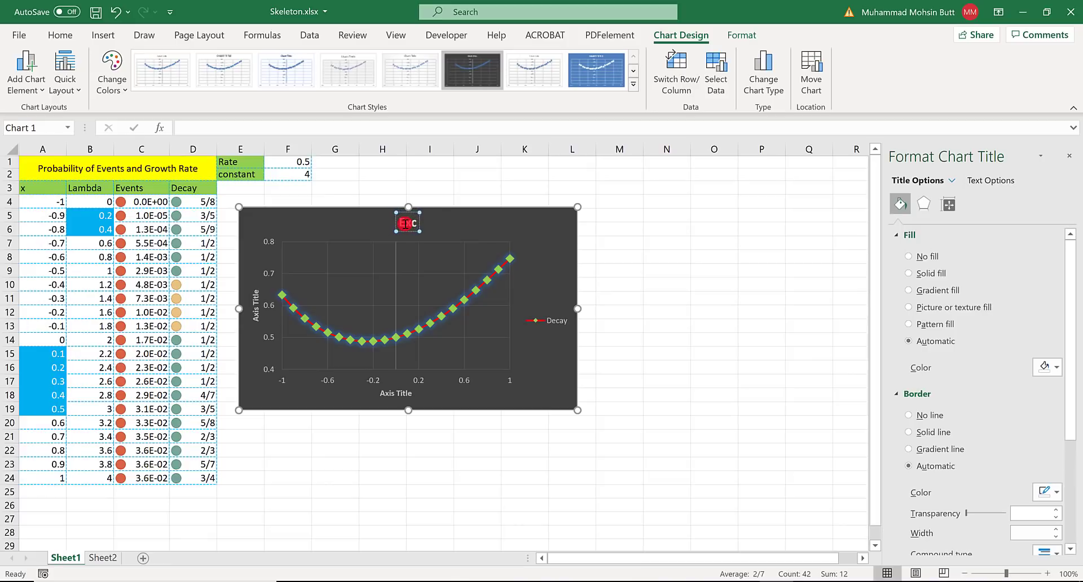
text(el Exercise)
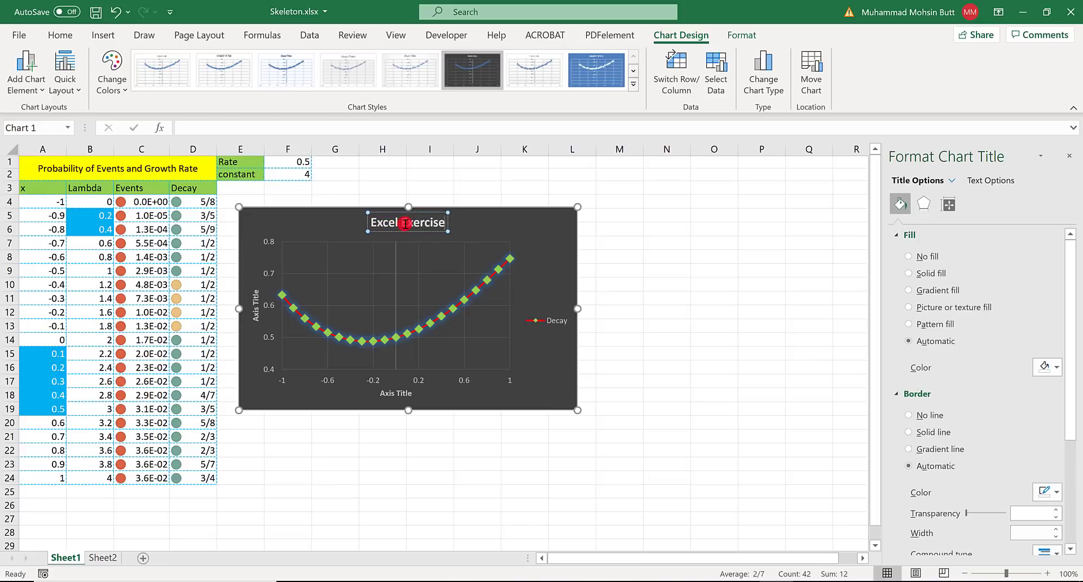
text( 3)
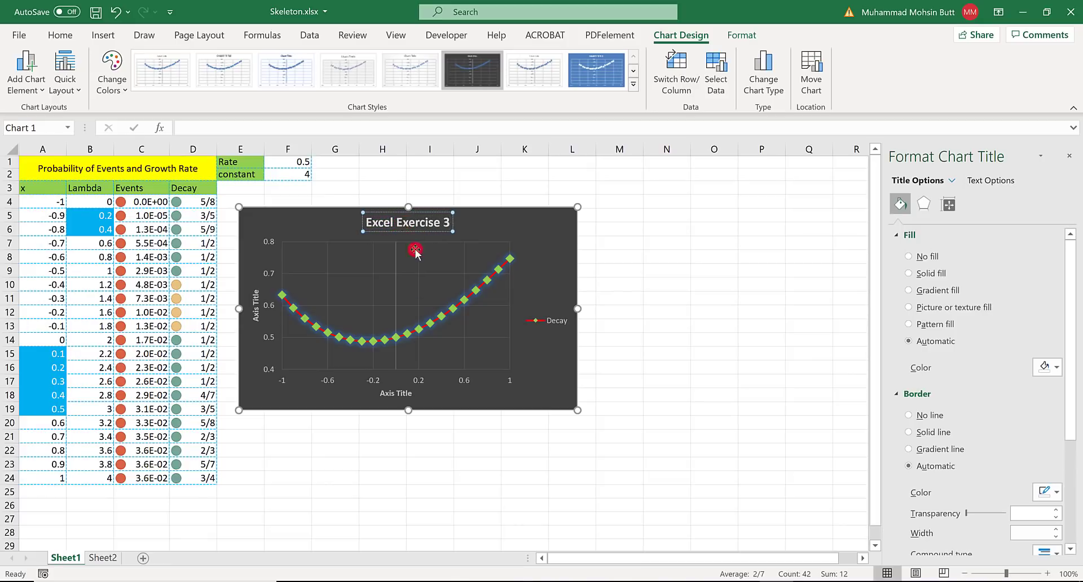
- Set the chart's horizontal axis title to 2020xxxxx and its vertical axis title to Section xx
click(397, 393)
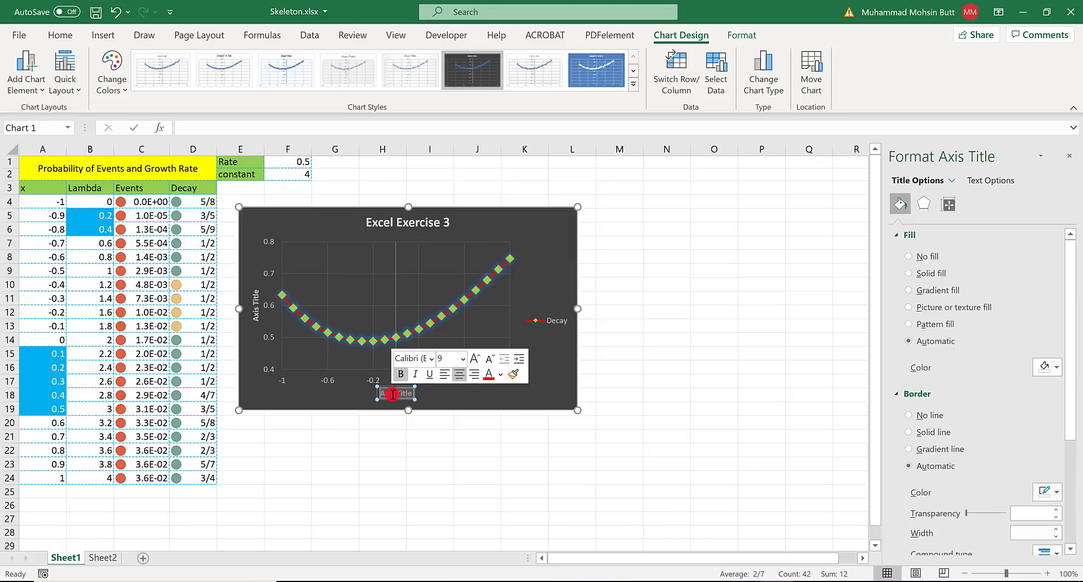
text(2020xxxx)
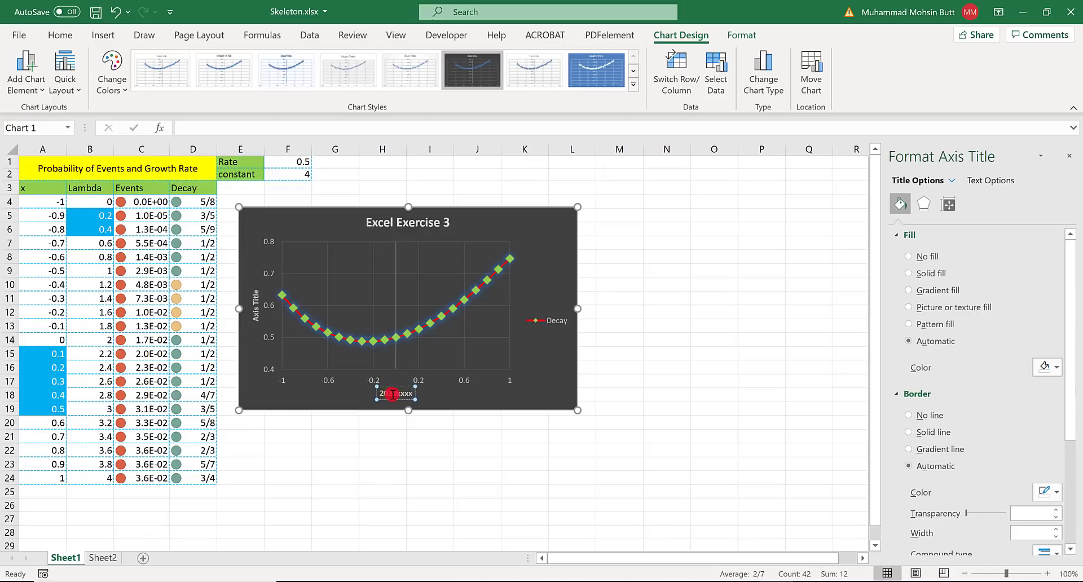
text(x)
click(256, 310)
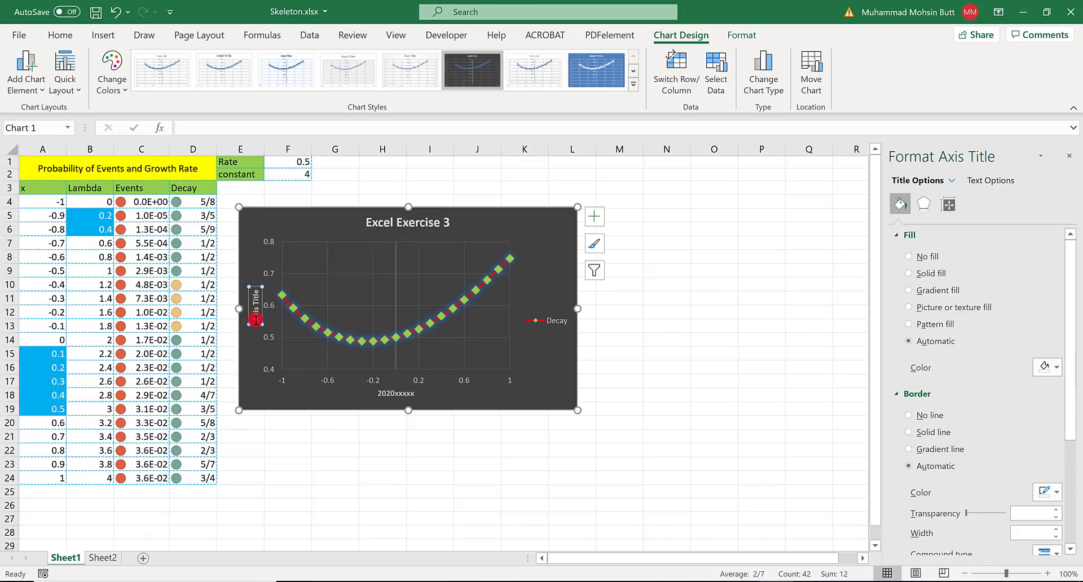
triple_click(256, 319)
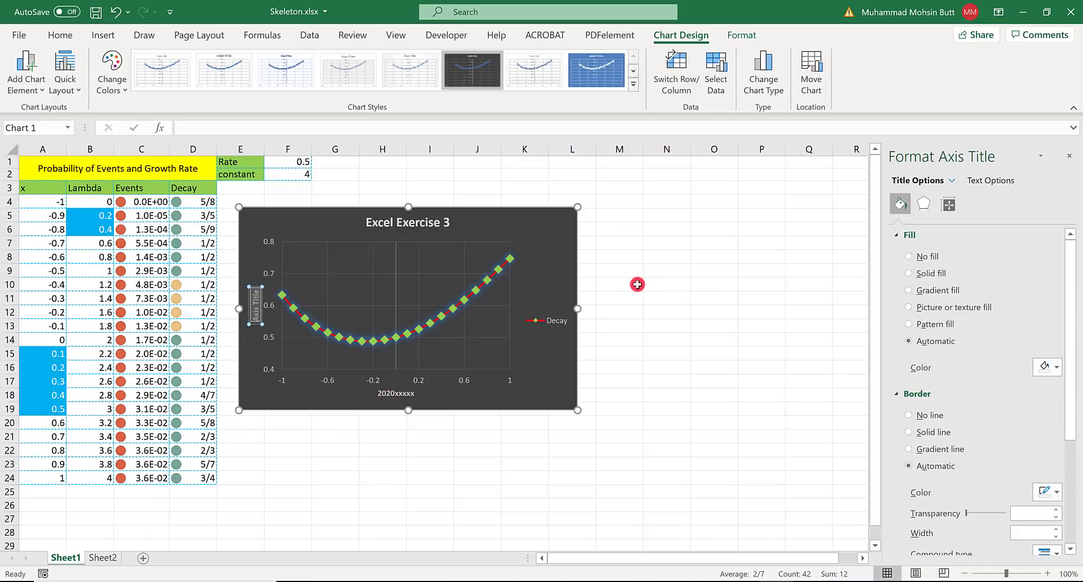
text(Section xx)
click(405, 478)
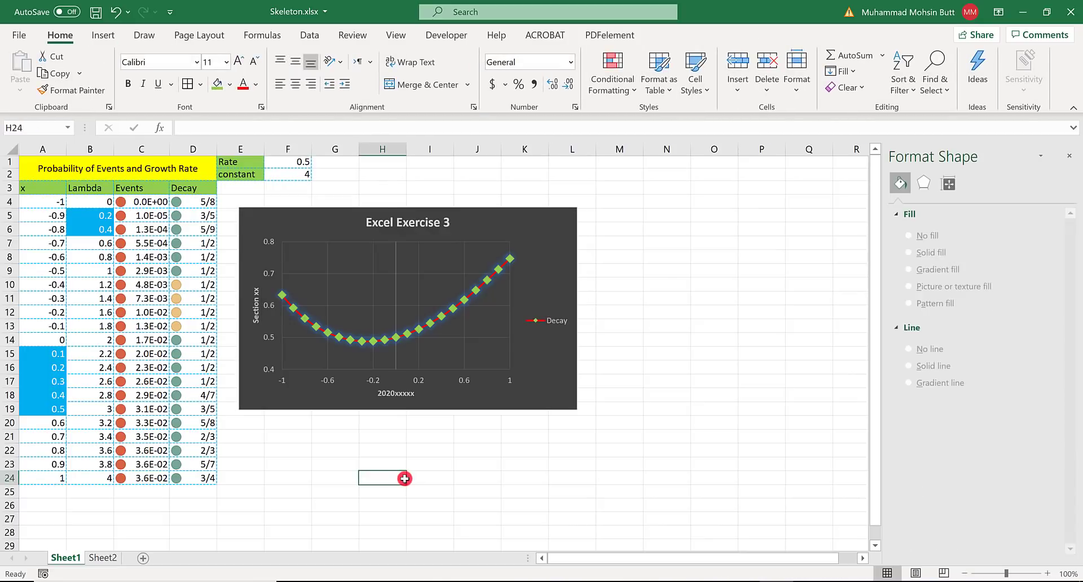
- Check the chart against Solution.pdf in Acrobat and read the Sheet 2 requirement for cell O2 in the Word instructions
key(alt+Tab)
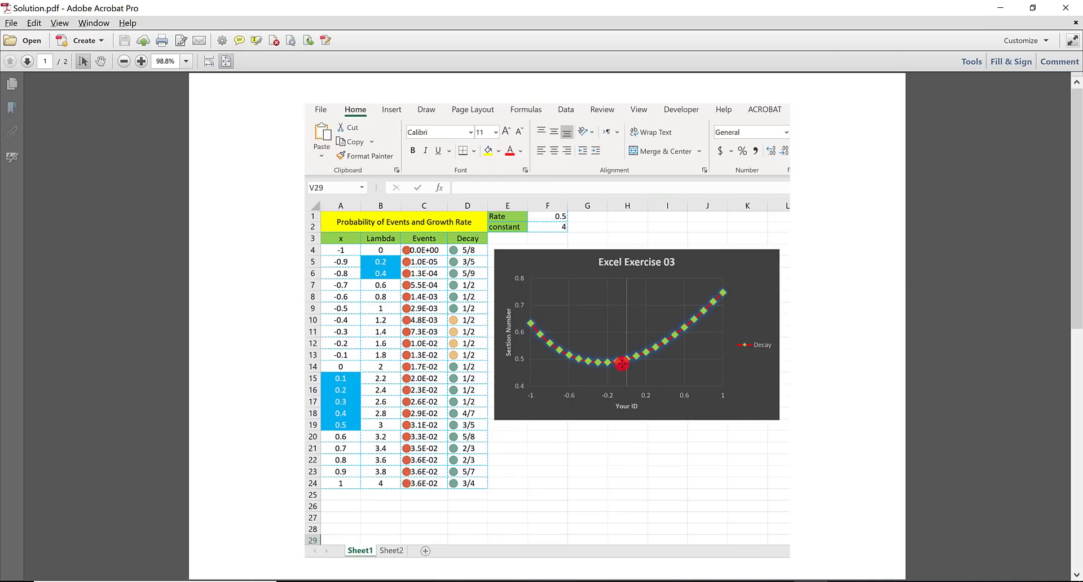
key(alt+Tab)
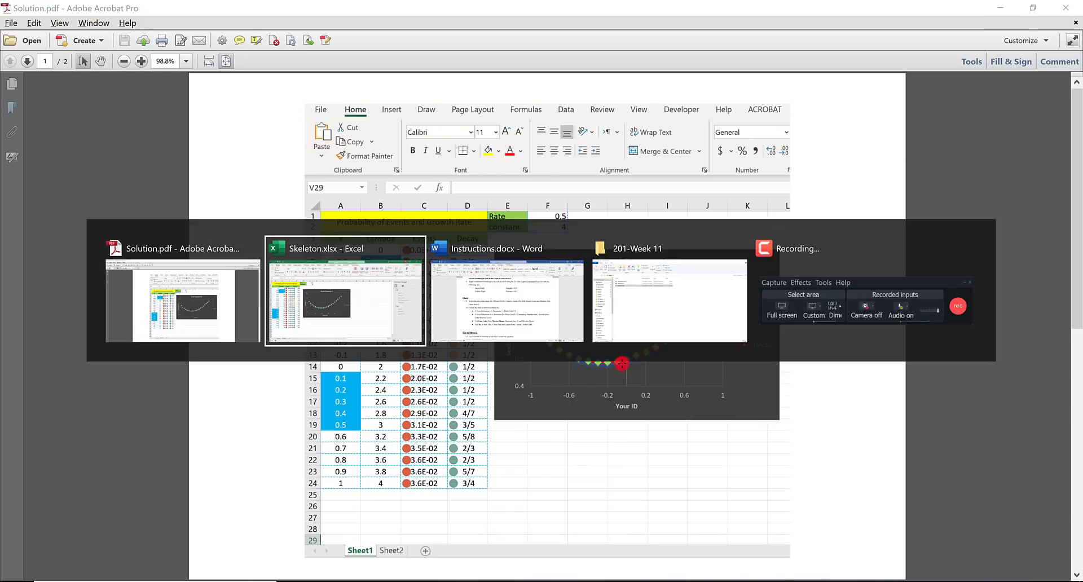
key(alt+Tab)
scroll(525, 364, down, 5)
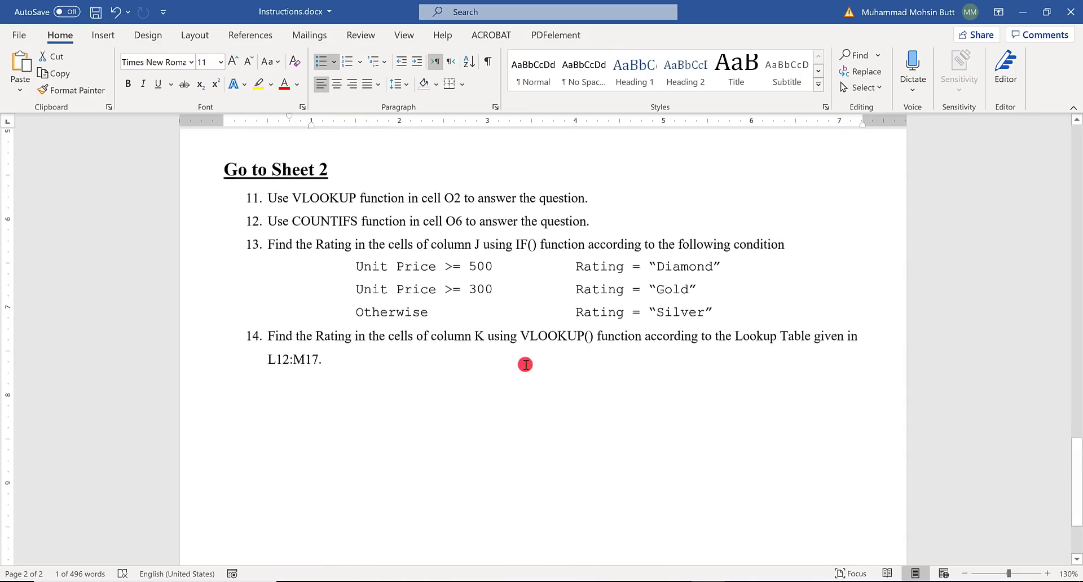
double_click(322, 194)
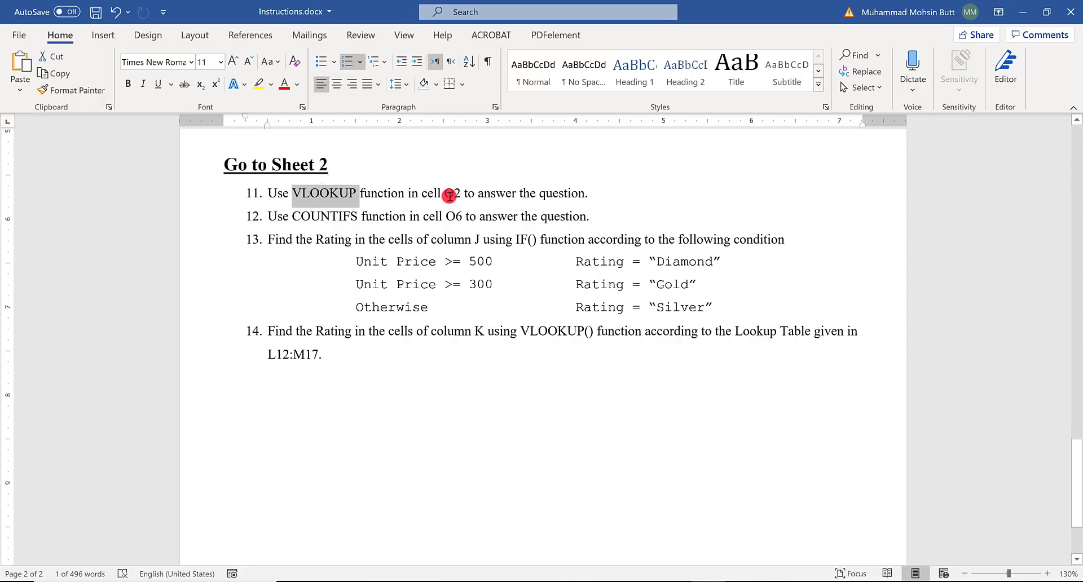
double_click(451, 193)
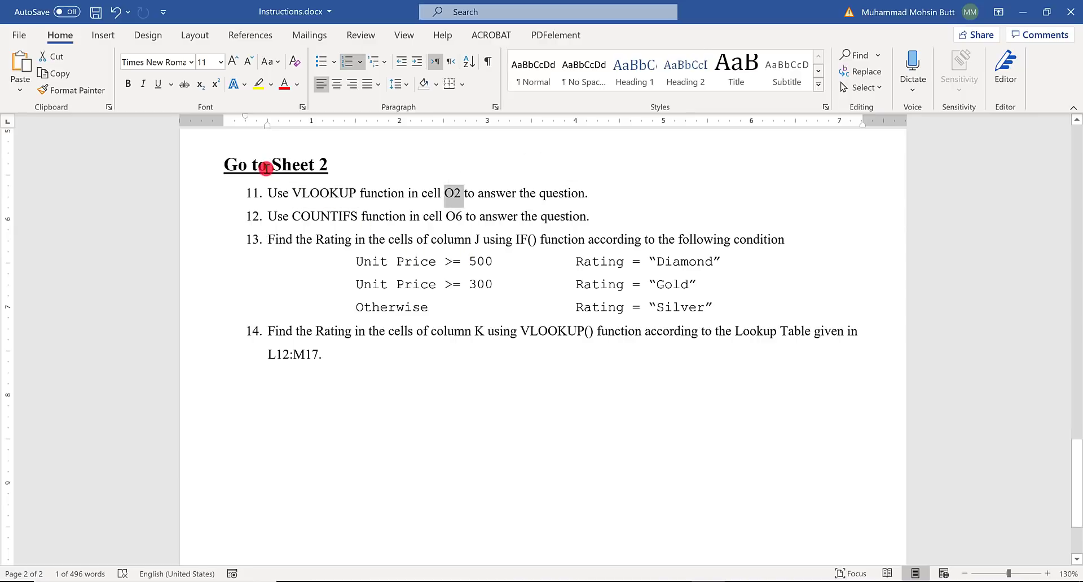
- Open Sheet2 in the Excel workbook and examine the customer table down to its last row, closing the Format Shape pane
key(alt+Tab)
key(alt+Tab)
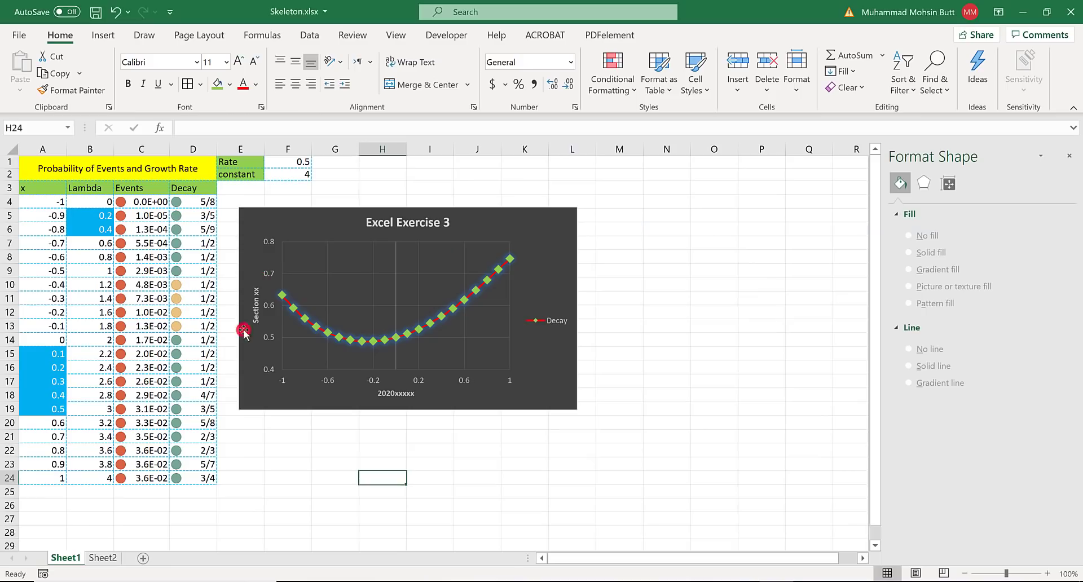
click(97, 559)
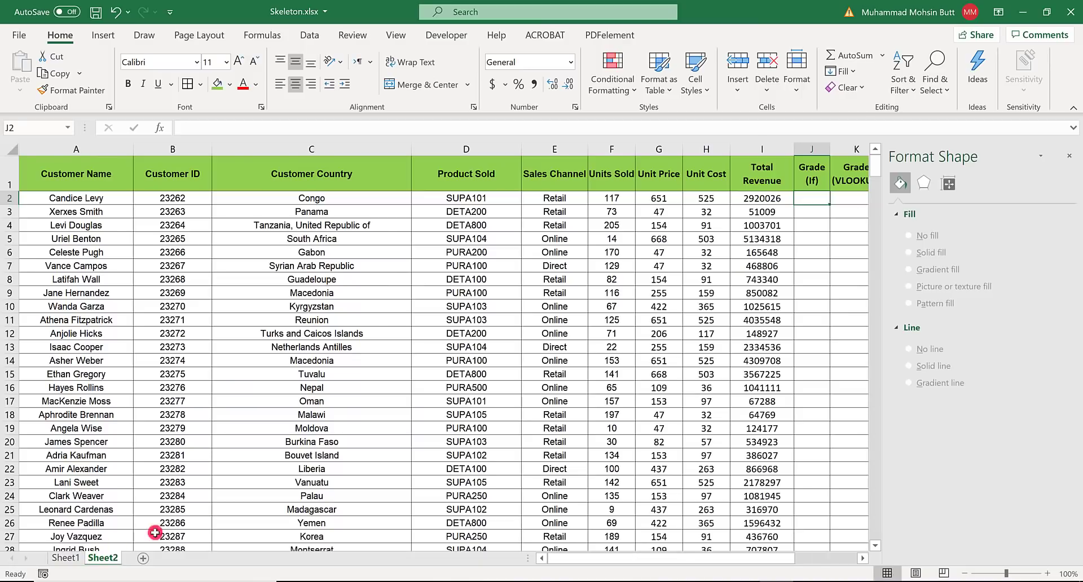
scroll(692, 323, down, 1)
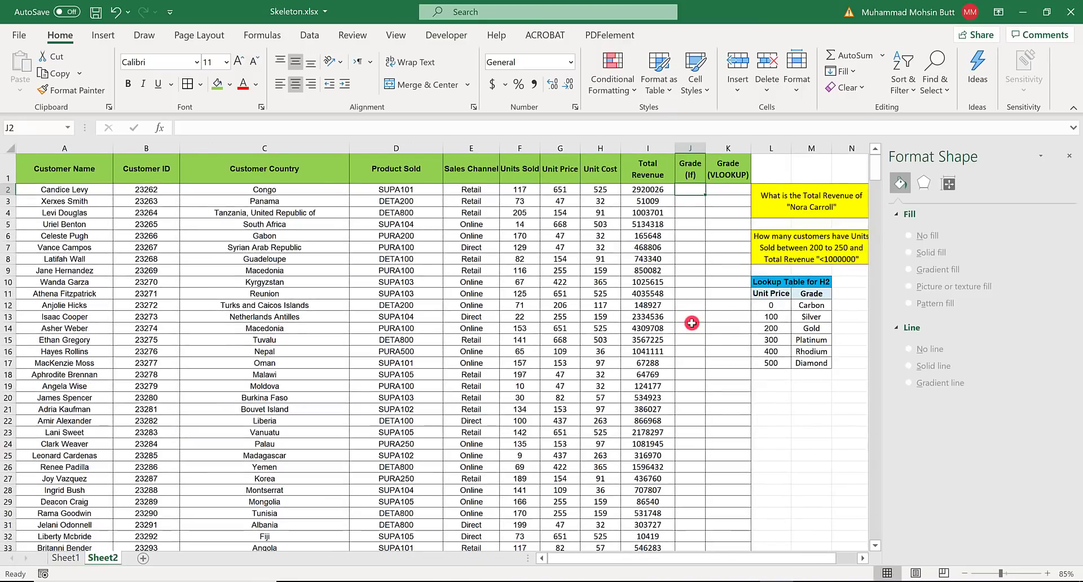
scroll(688, 346, down, 7)
scroll(691, 350, up, 7)
drag(875, 167, 874, 527)
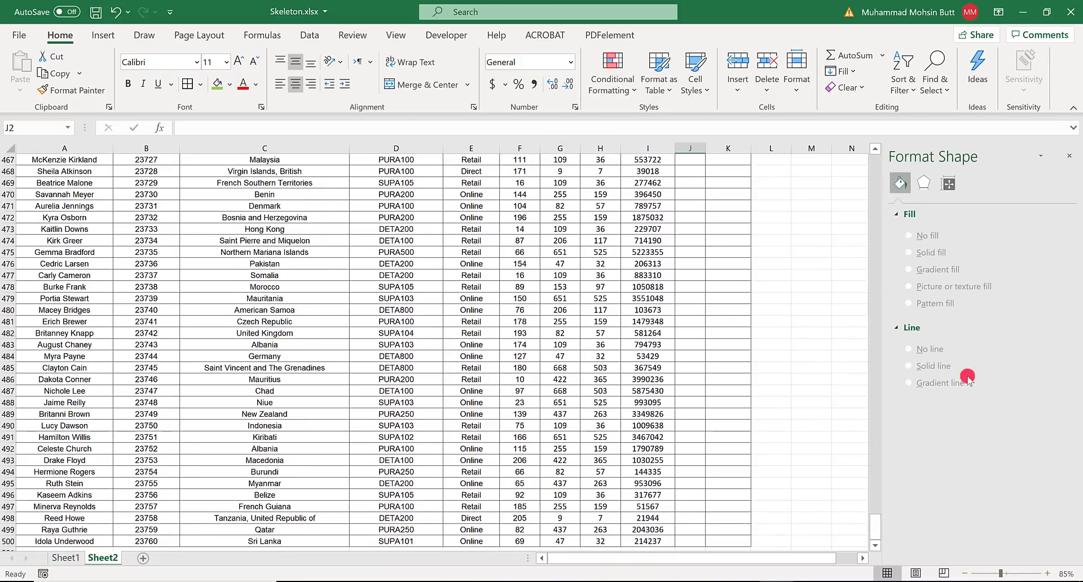
click(1070, 157)
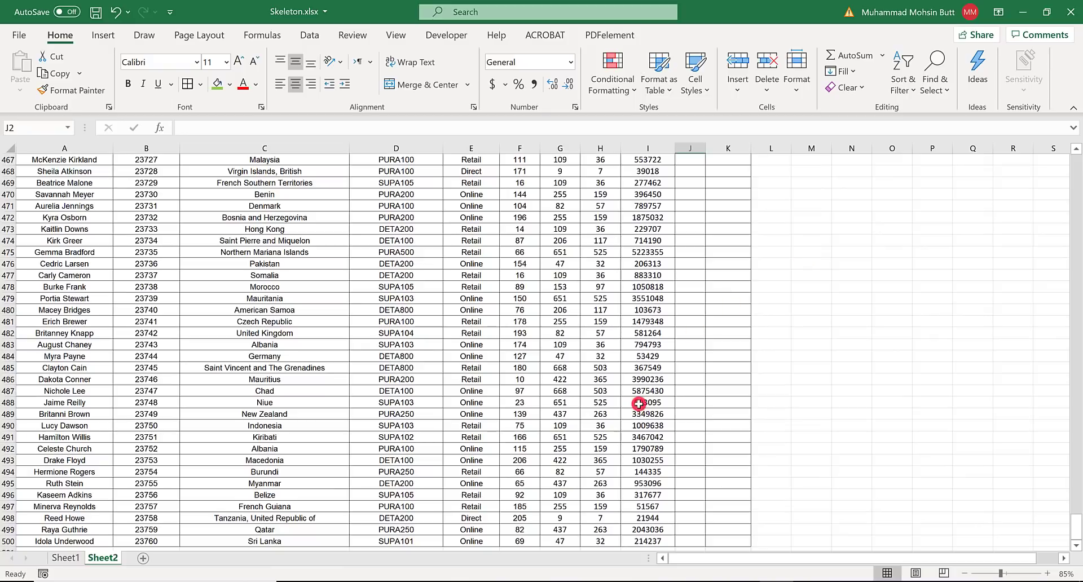
scroll(638, 404, down, 2)
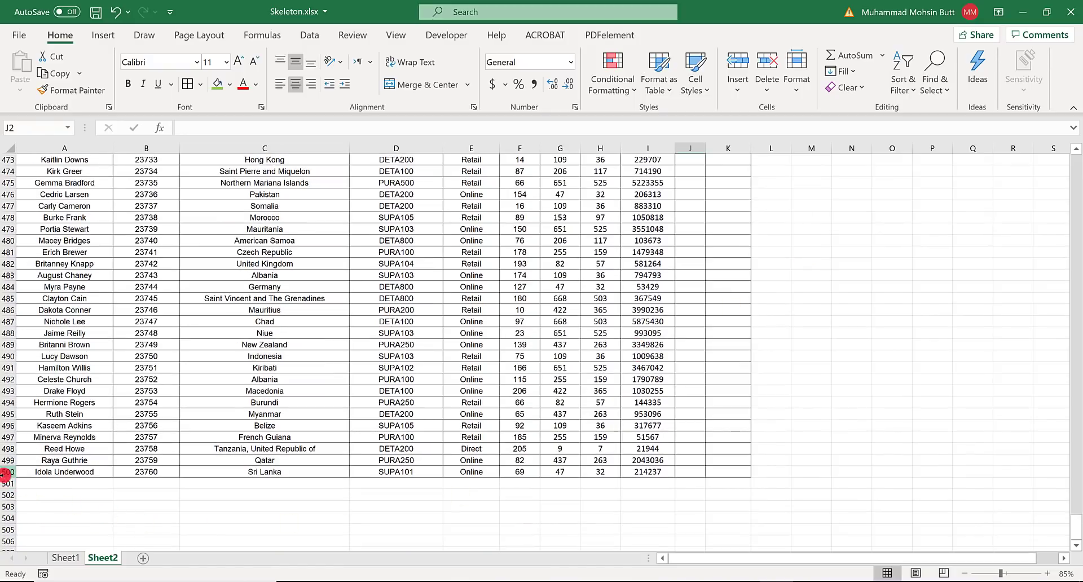
drag(1069, 516, 1071, 156)
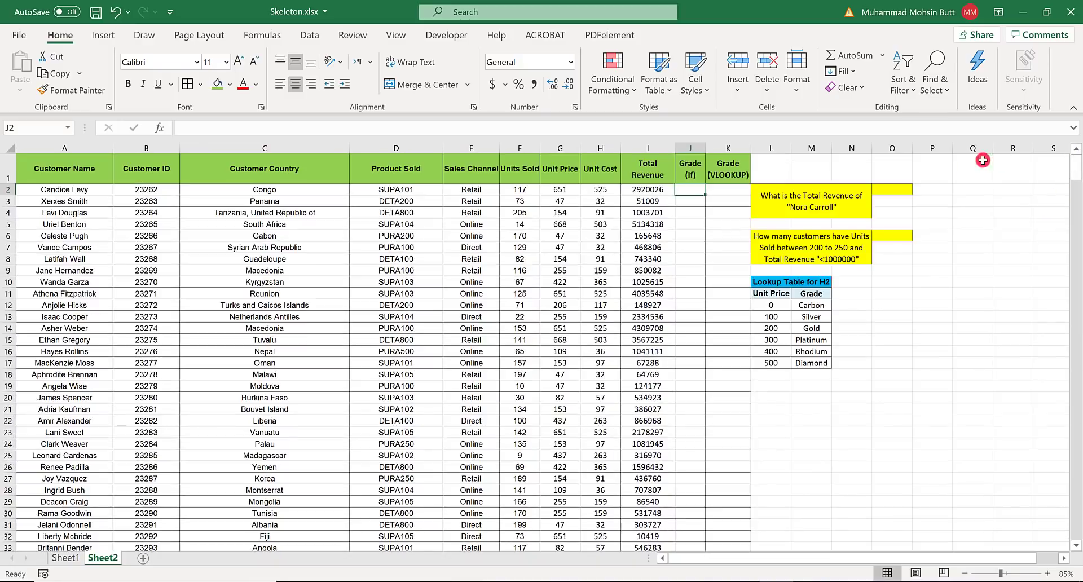
- Search for the VLOOKUP function and insert it in cell O2 of Sheet2
click(900, 187)
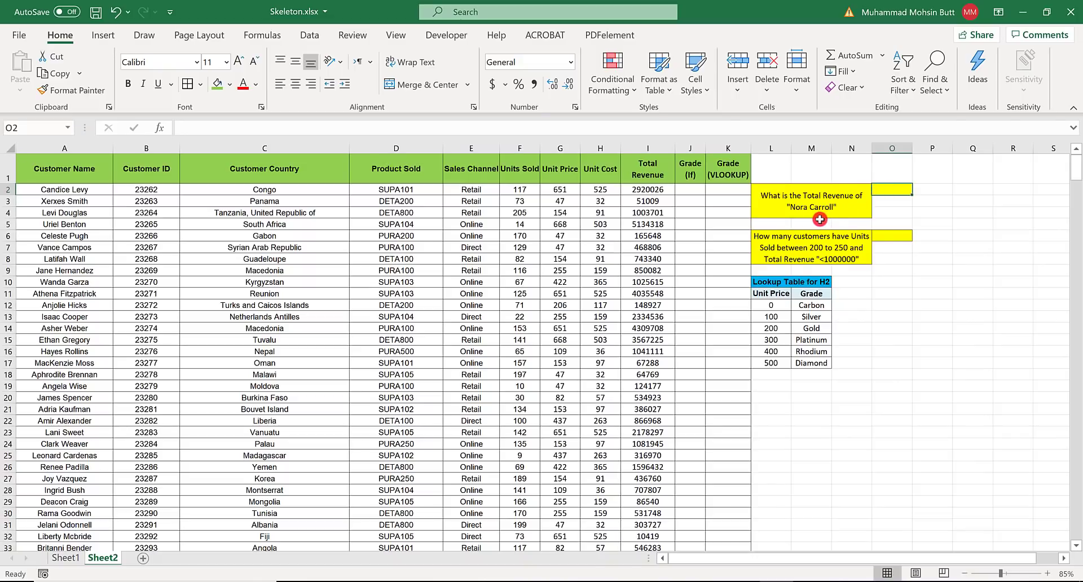
click(159, 128)
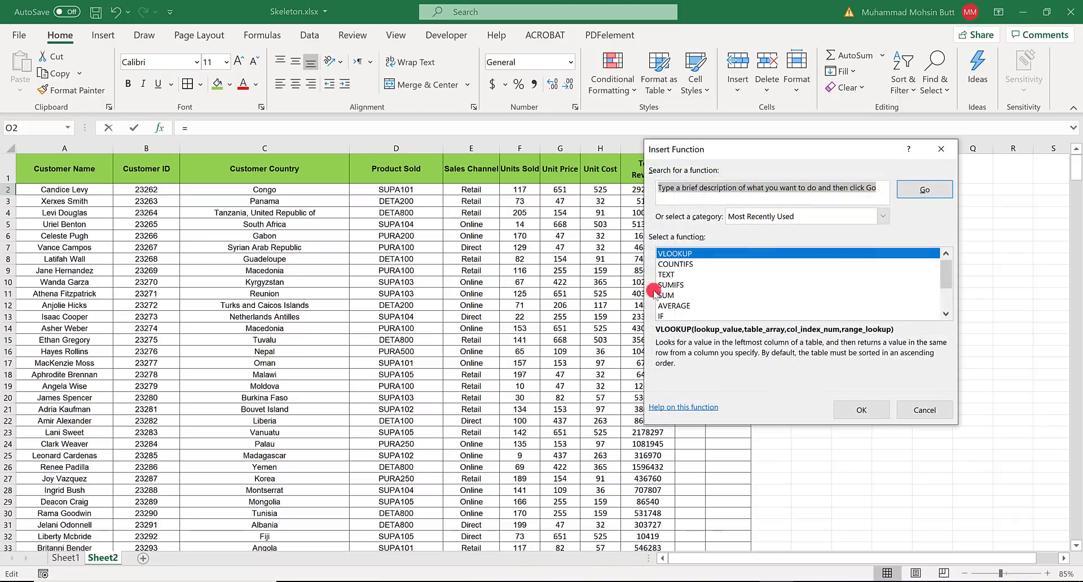
text(v)
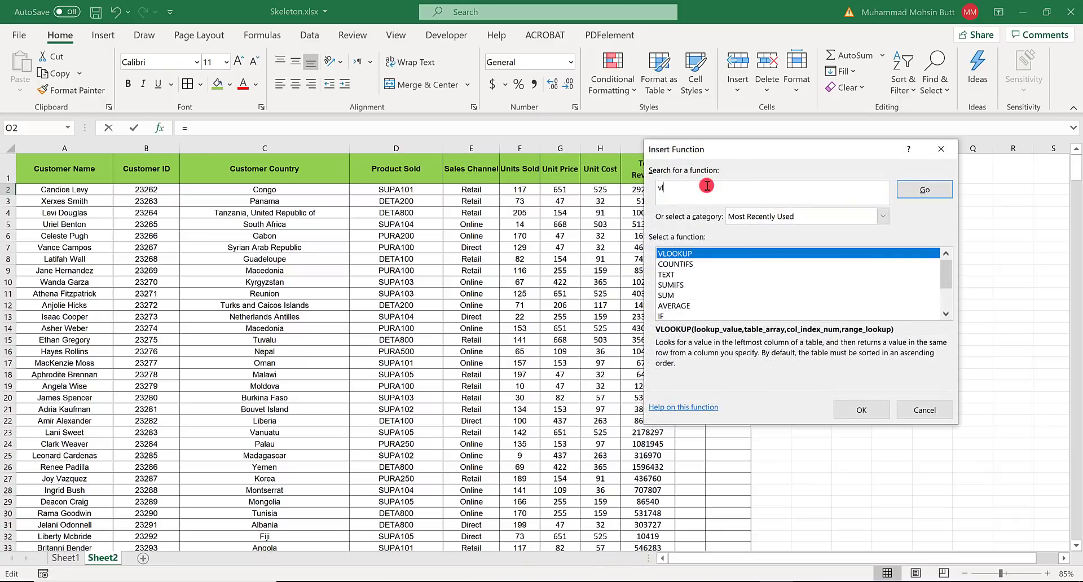
text(lookl=)
text(p)
click(923, 189)
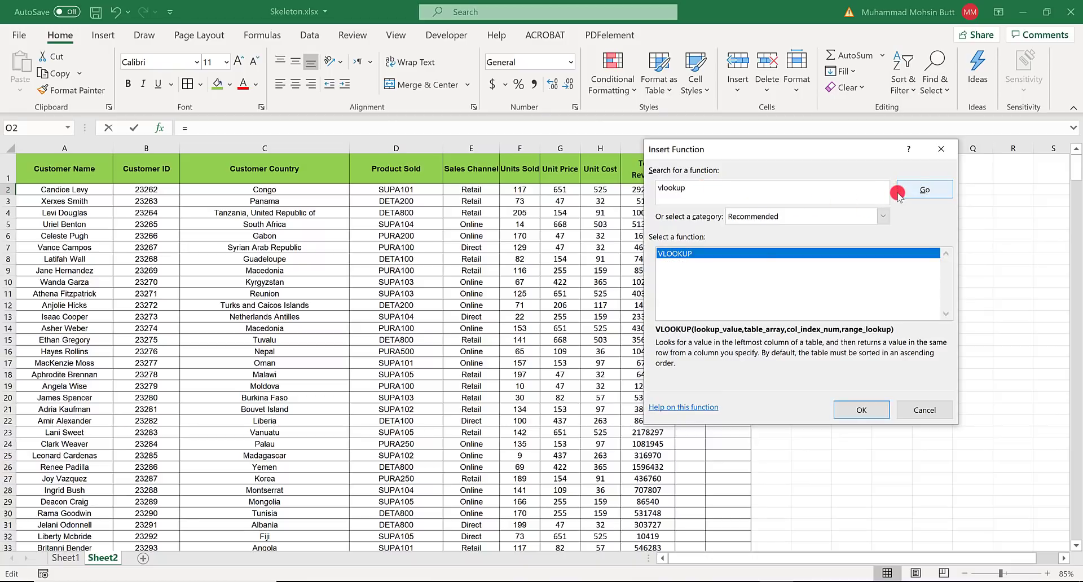
click(862, 415)
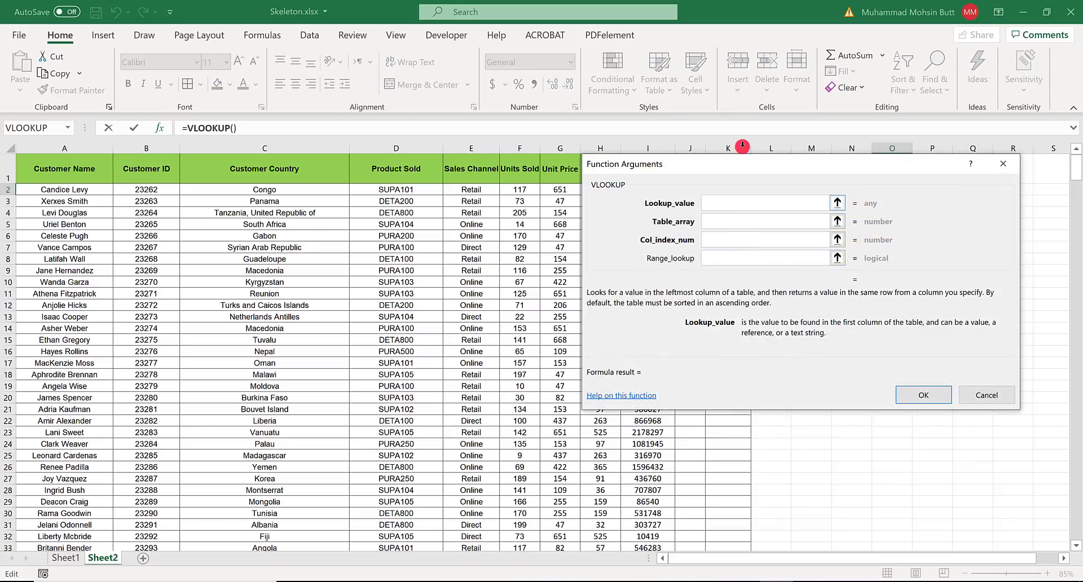
- Uncover the question beside O2 and enter the customer's full name from it as the VLOOKUP lookup value
drag(840, 265, 857, 286)
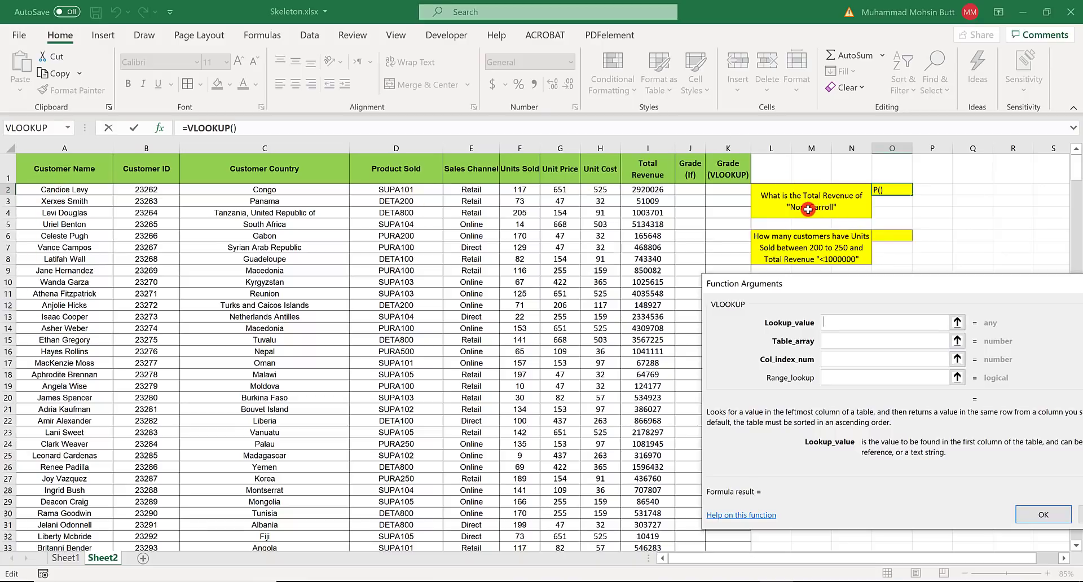
click(855, 326)
text(Nor)
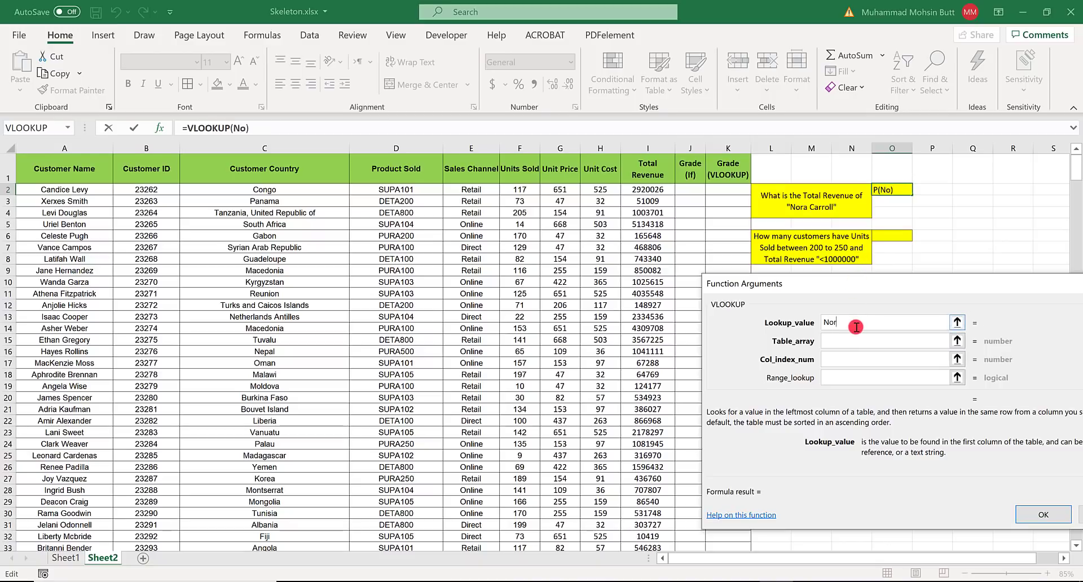
text(a Carroll)
key(Tab)
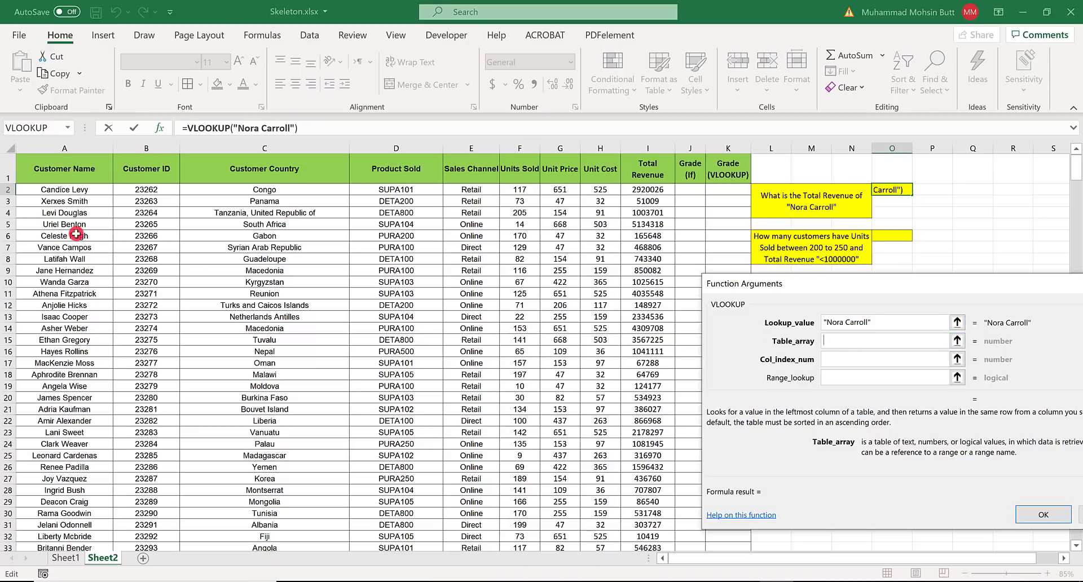
- Complete the VLOOKUP in O2 with table array A2:I500, column index 9 and range lookup FALSE
text(A2)
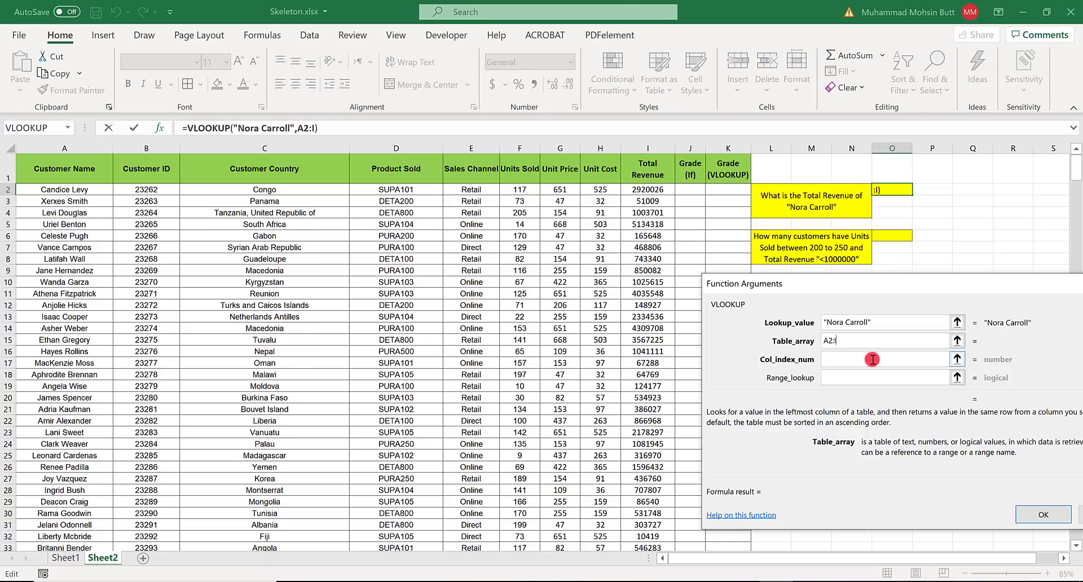
text(:I500)
click(872, 359)
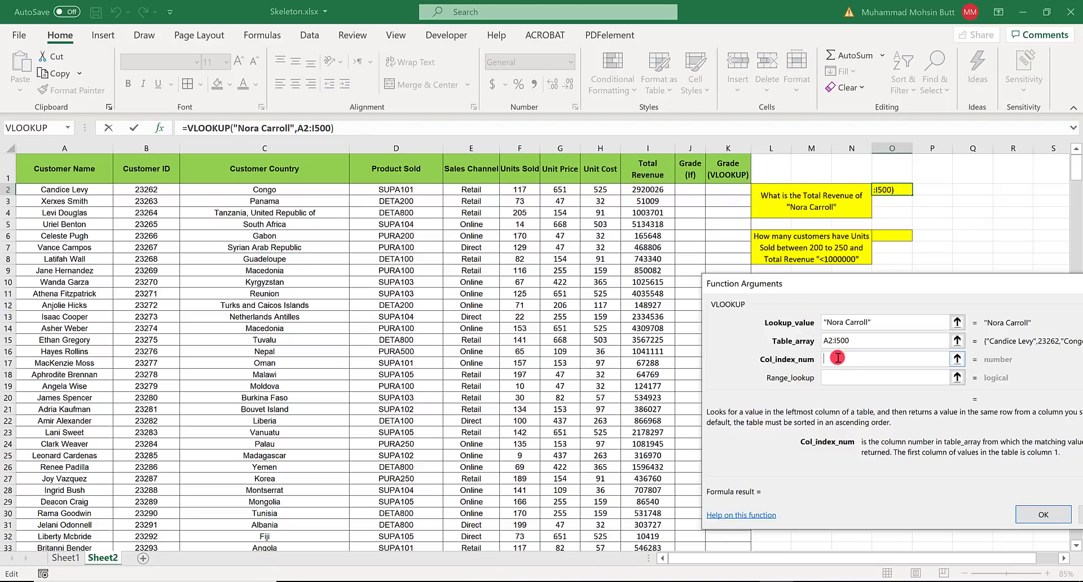
text(9)
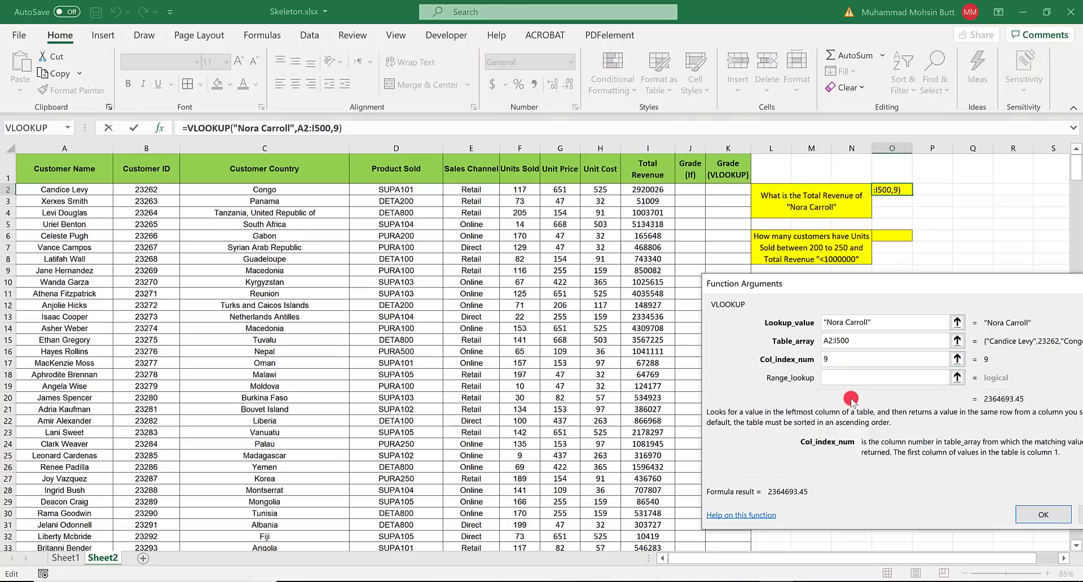
key(Tab)
text(FALSE)
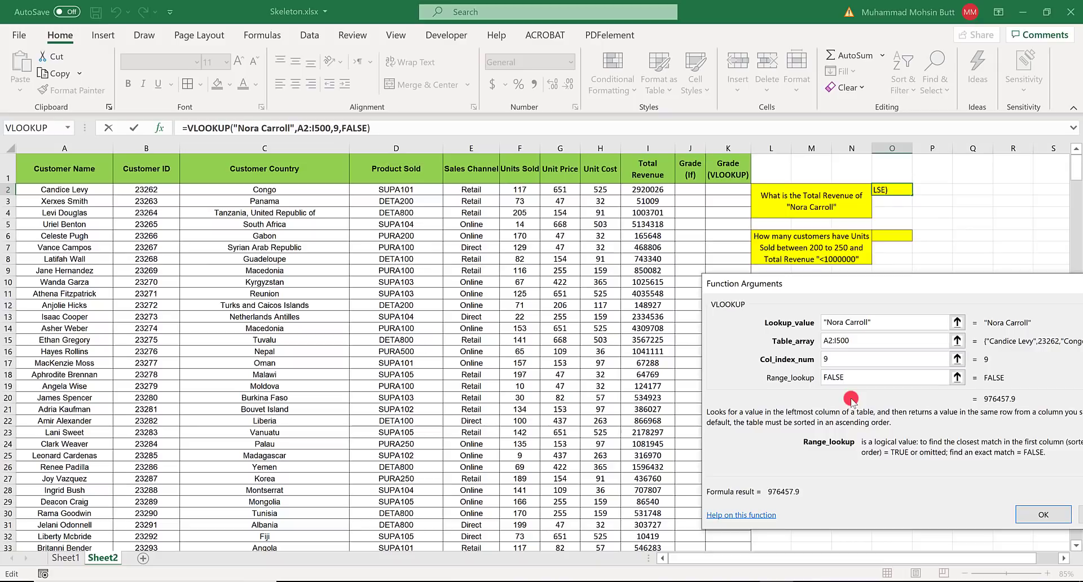
key(Return)
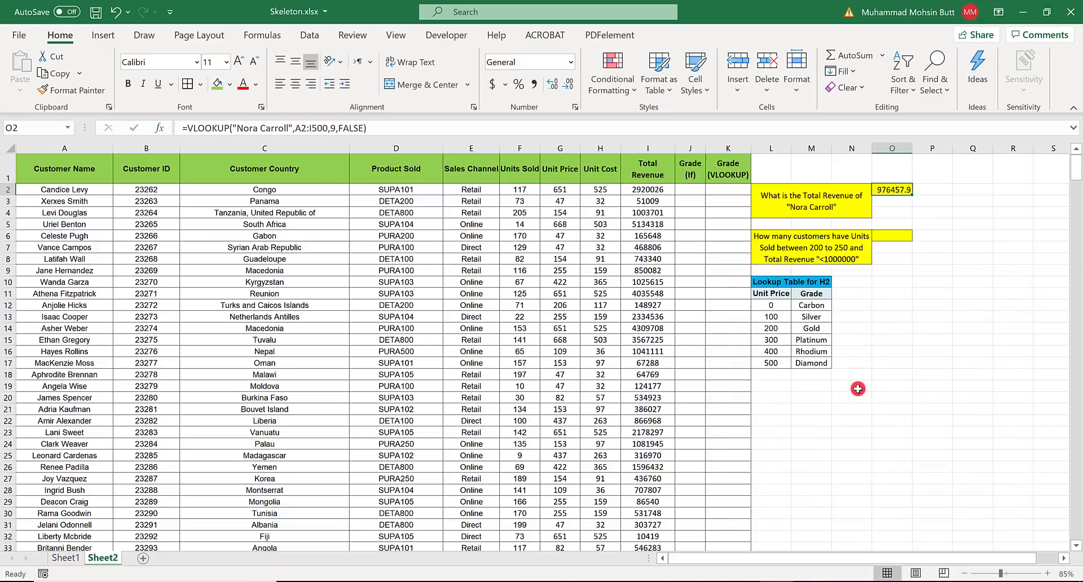
- Check instruction 12 in the Word document and insert the COUNTIFS function in cell O6 of Sheet2 in Excel
click(899, 239)
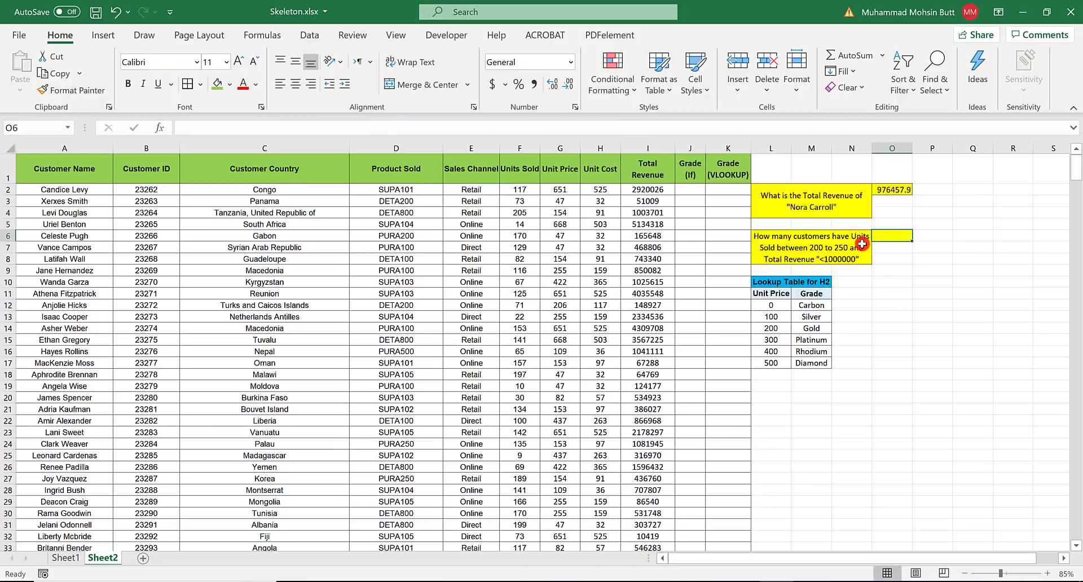
key(alt+Tab)
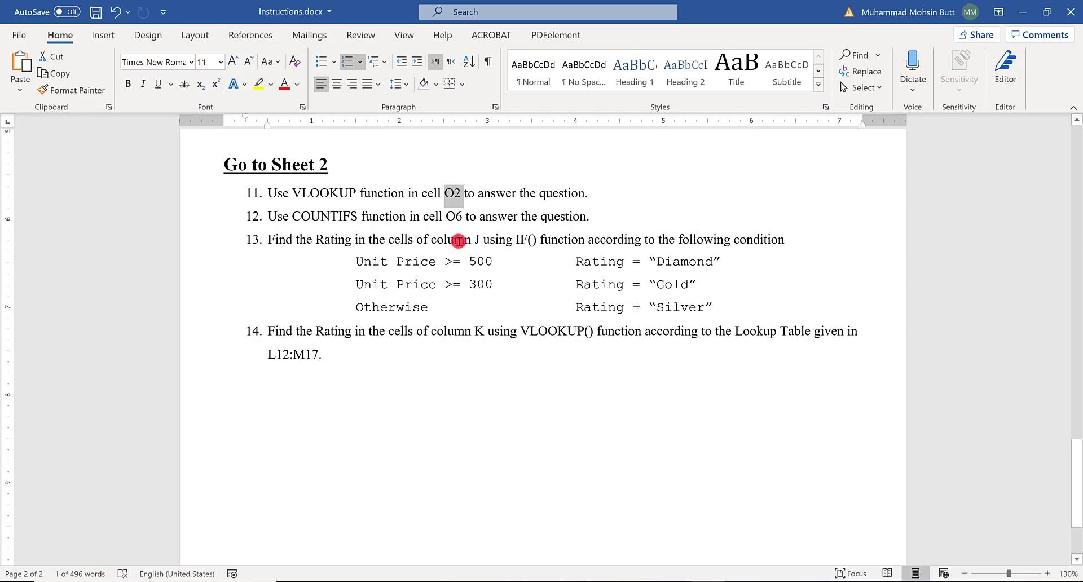
double_click(329, 217)
key(alt+Tab)
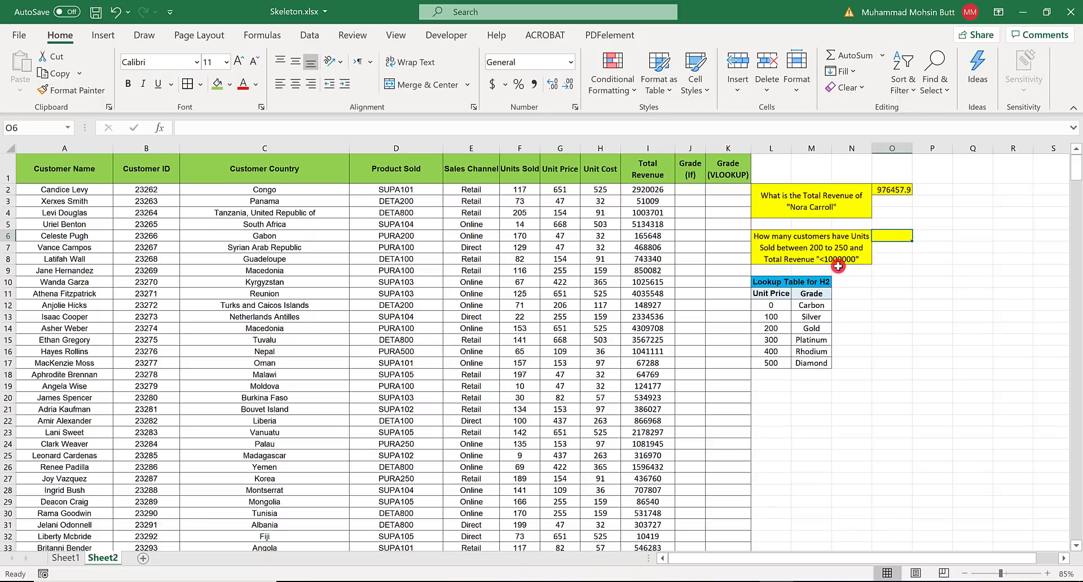
click(161, 129)
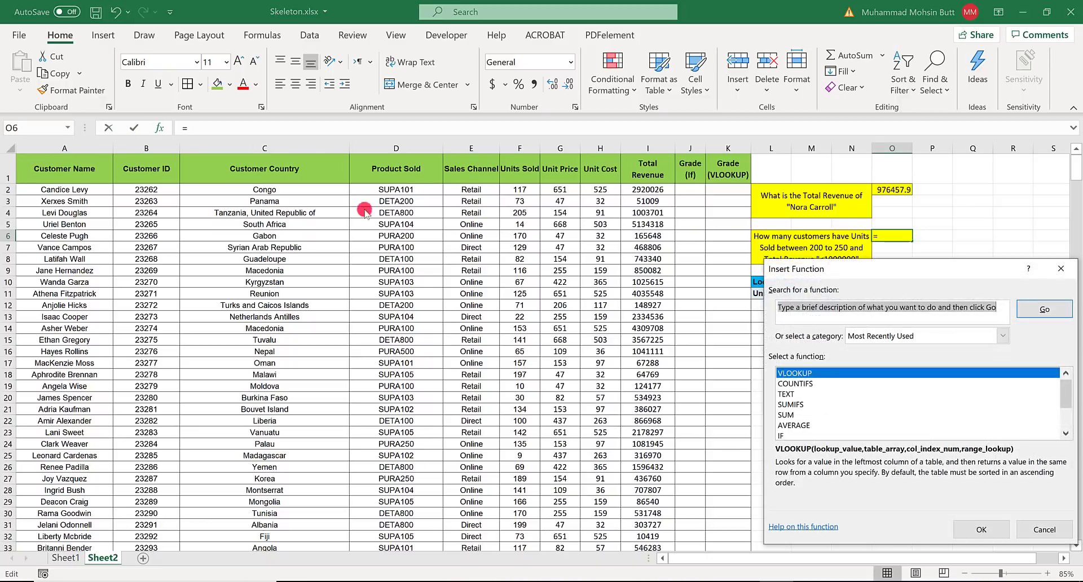
click(810, 383)
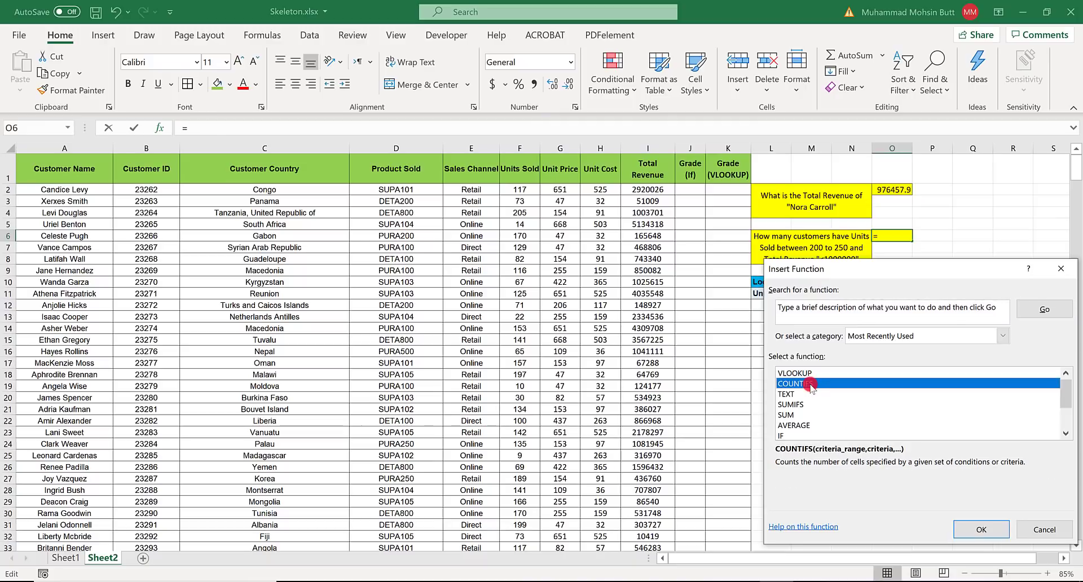
double_click(811, 384)
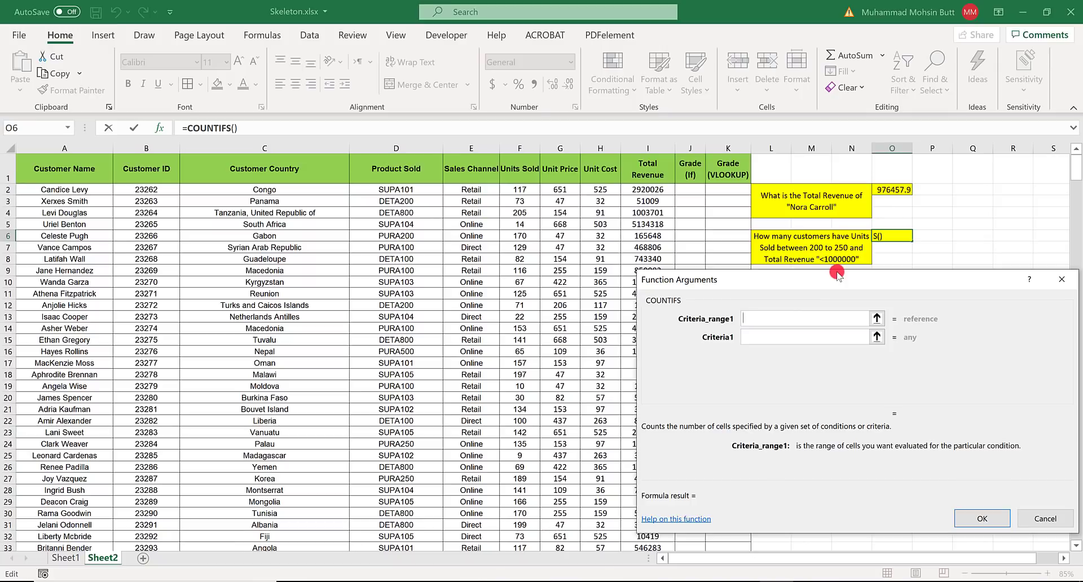
drag(838, 275, 878, 278)
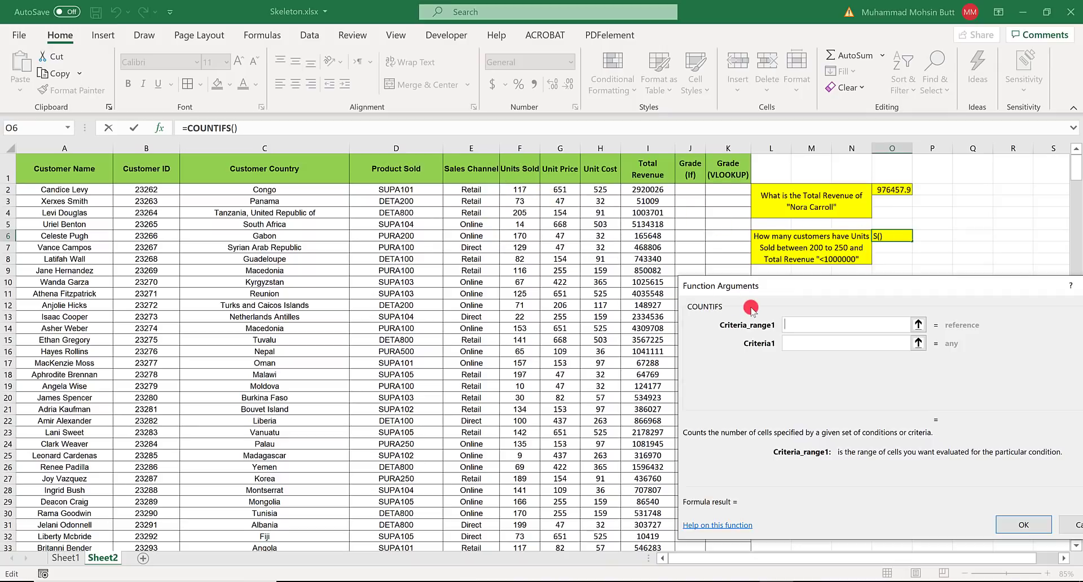
- Set the first COUNTIFS condition to range F2:F500 with criterion >200
text(F2)
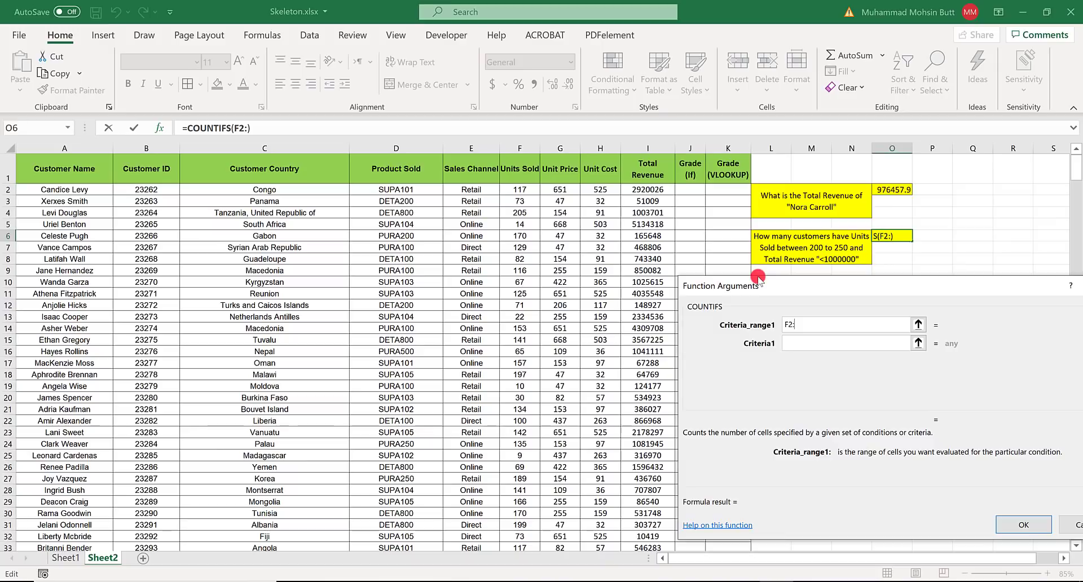
text(:F500)
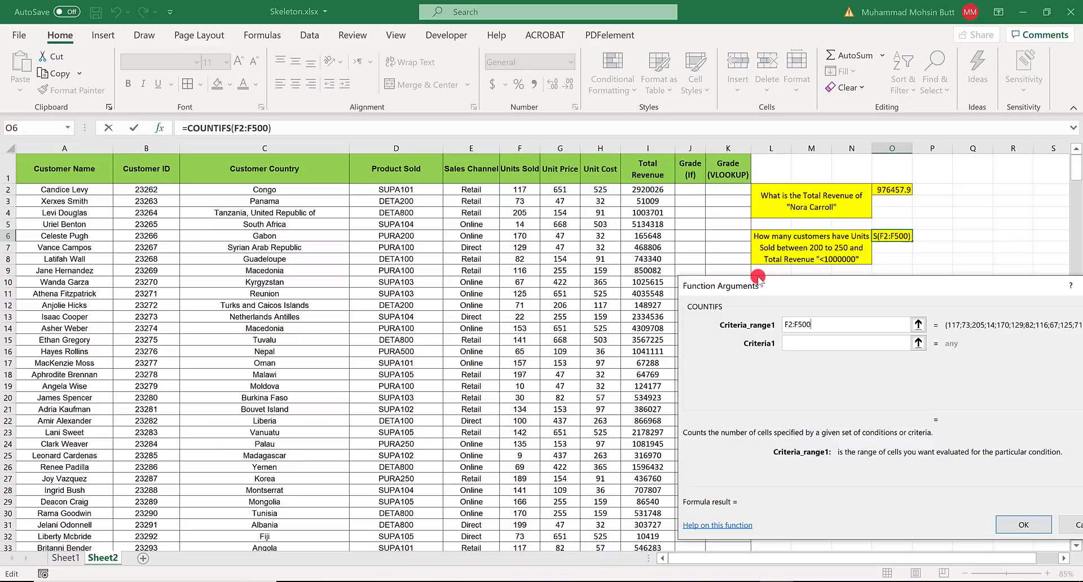
key(Tab)
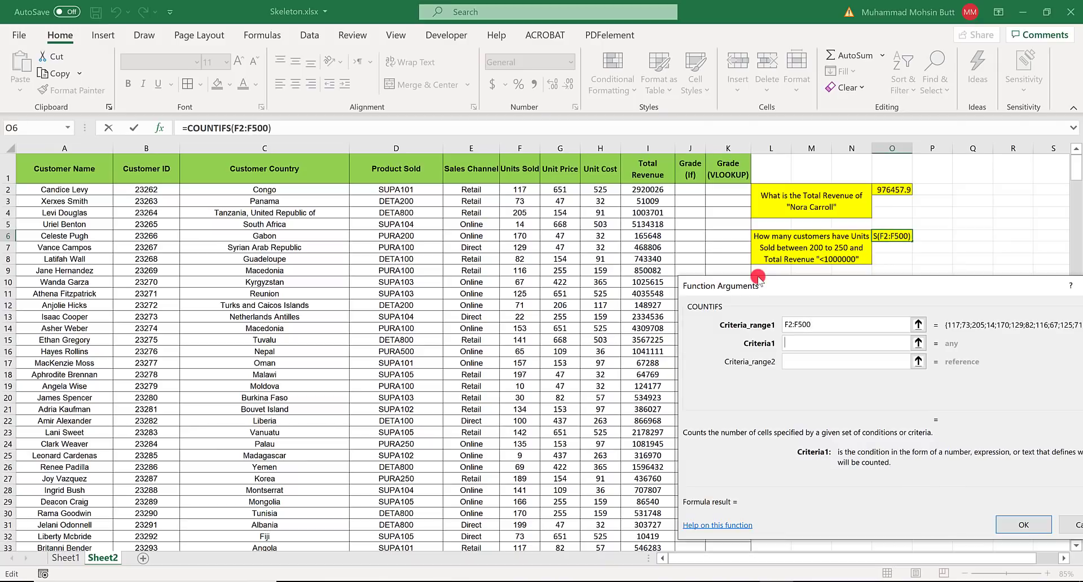
text(>200)
key(Tab)
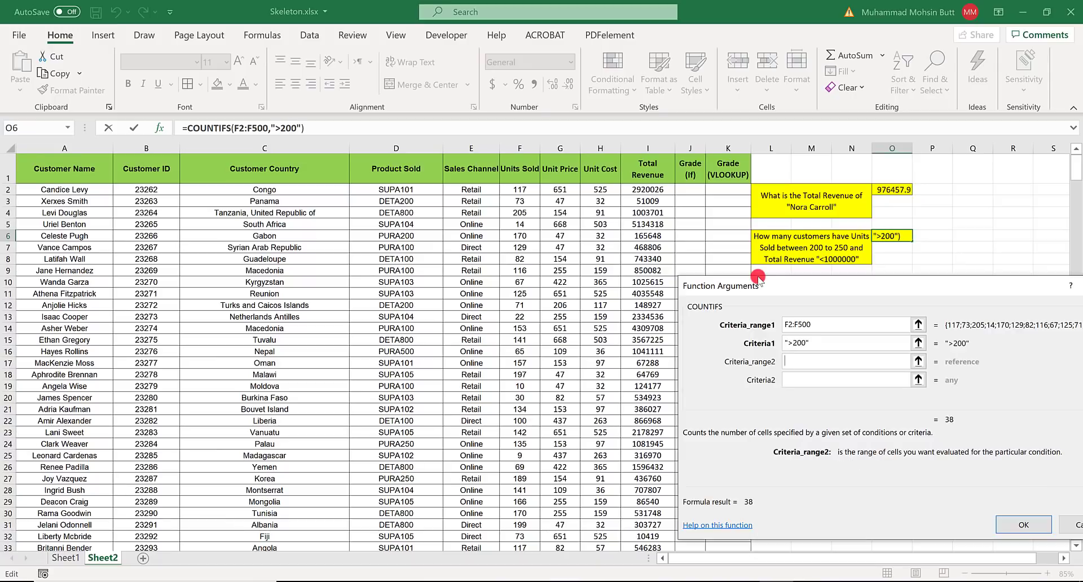
- Add a second COUNTIFS condition on range F2:F500 with criterion <250
text(F2:F)
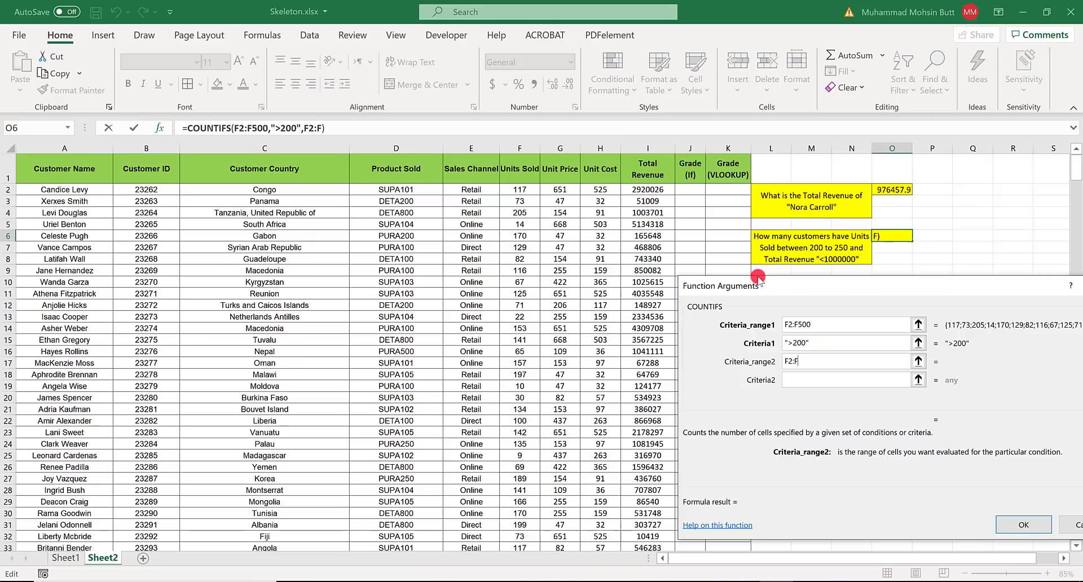
text(500)
key(Tab)
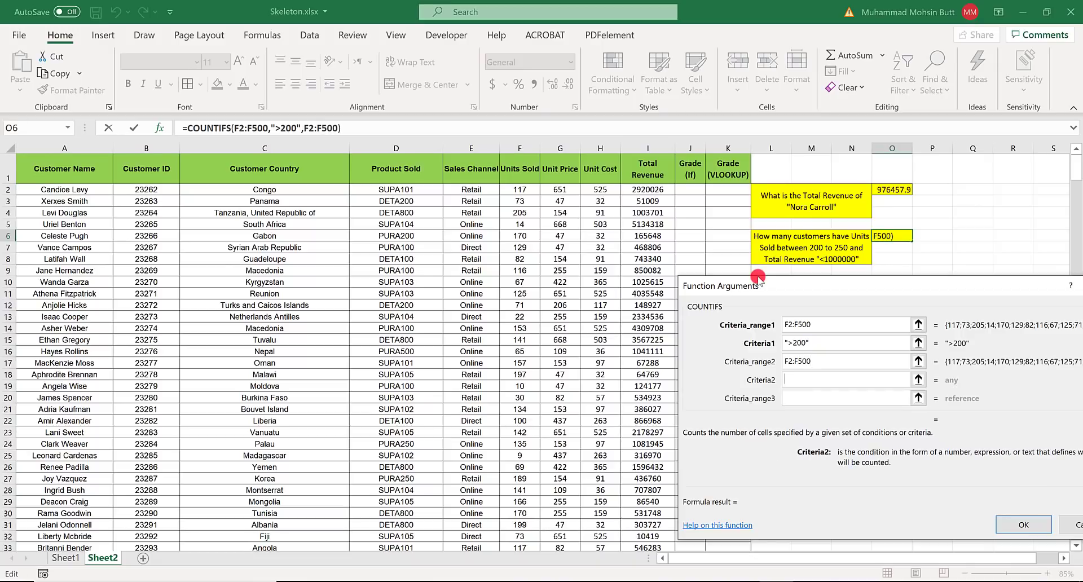
text(<250)
key(Tab)
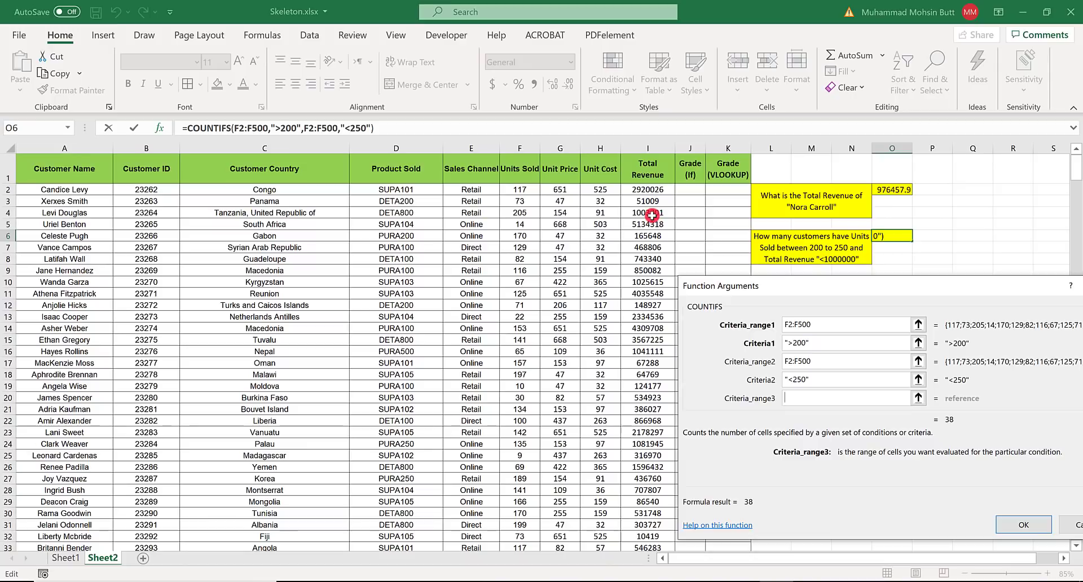
- Enter I2:I500 as the third COUNTIFS criteria range and review the arguments entered so far
text(I2:)
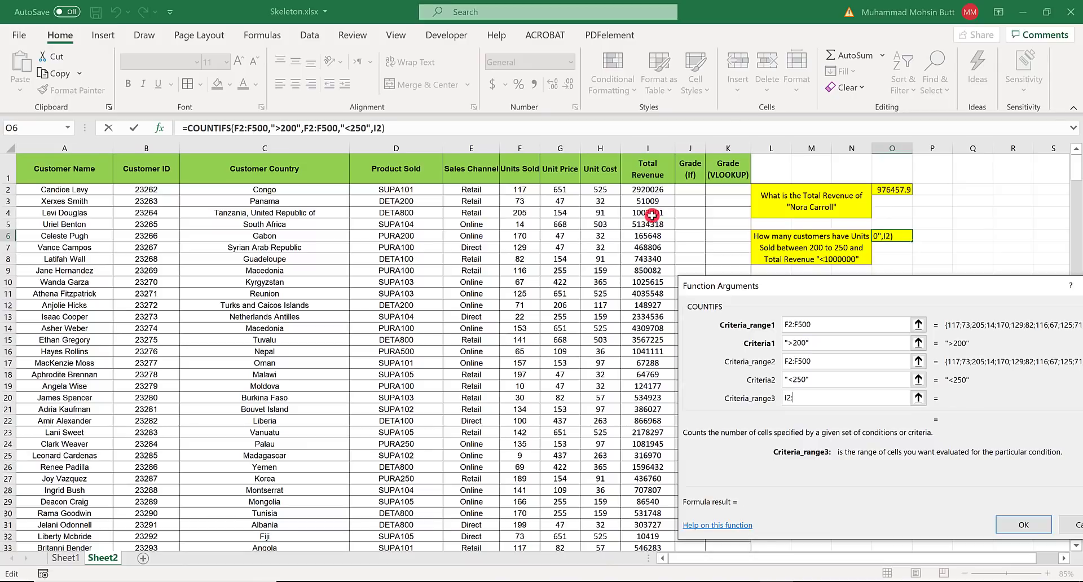
text(I500)
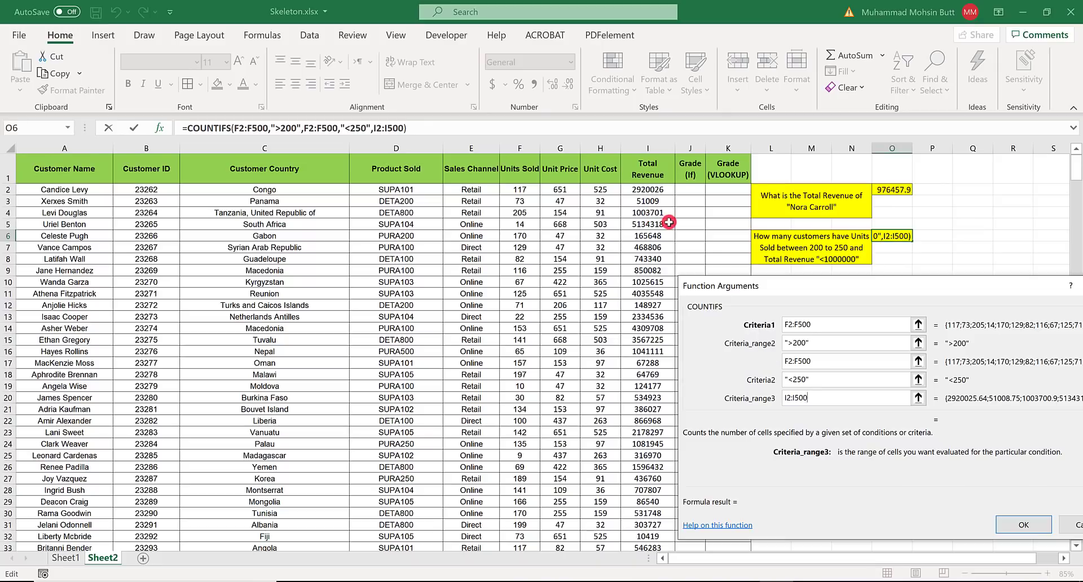
key(Tab)
drag(929, 279, 833, 270)
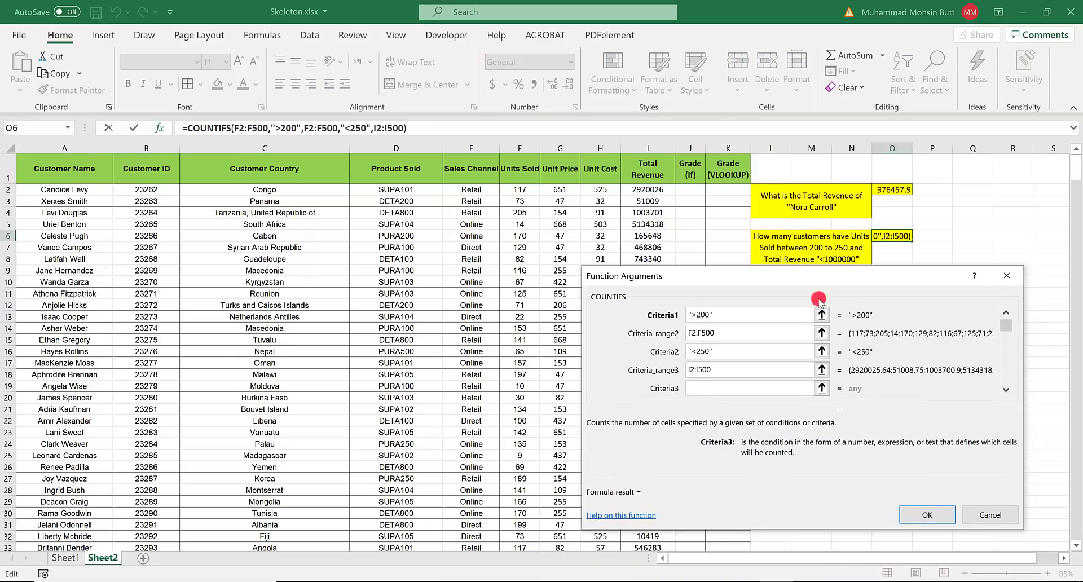
click(1006, 312)
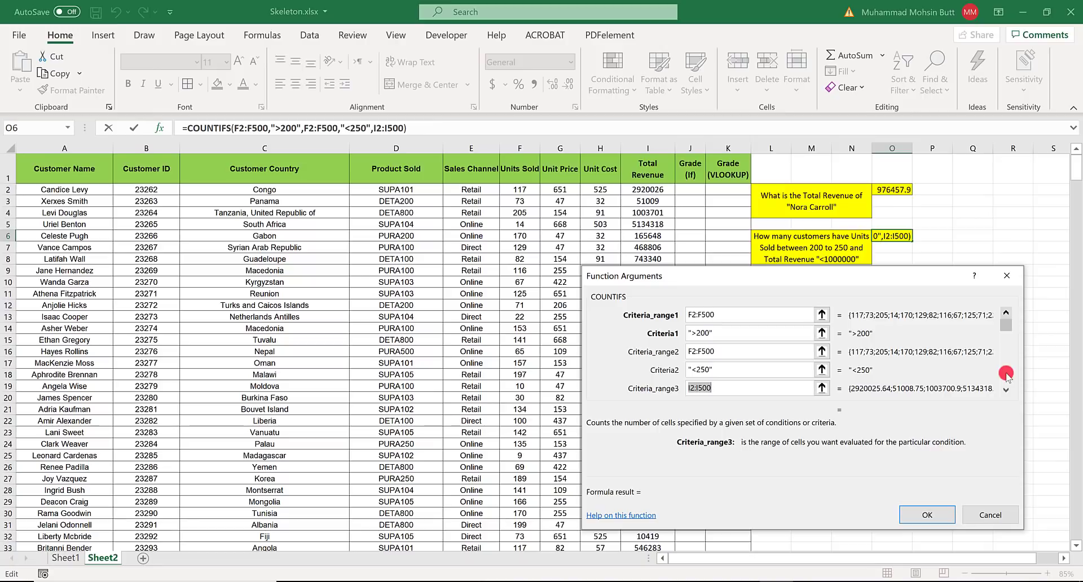
click(1006, 389)
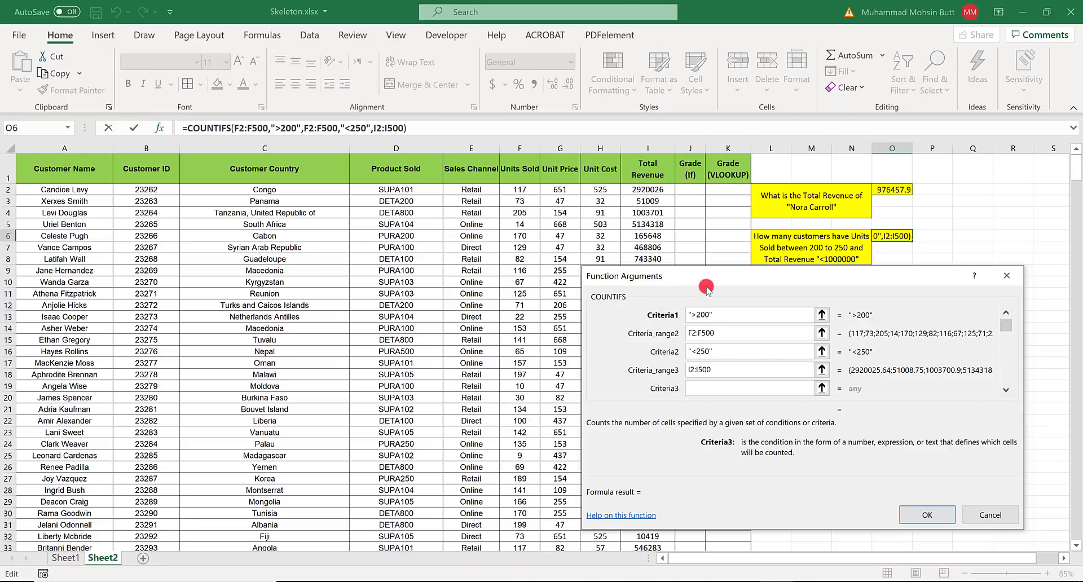
drag(727, 277, 897, 329)
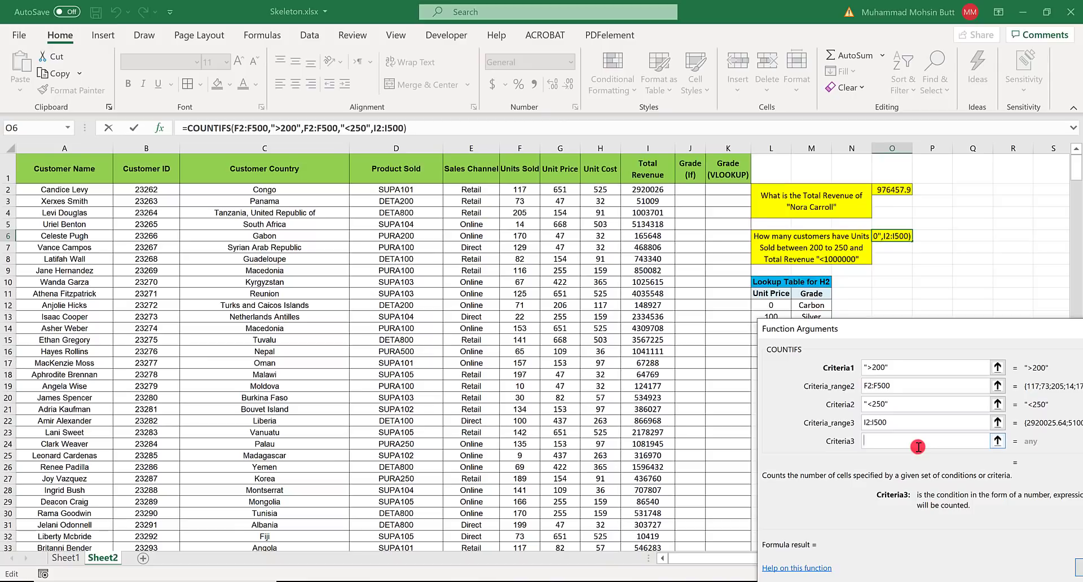
- Set the third COUNTIFS criterion to <1000000 and complete the formula in O6
text(<)
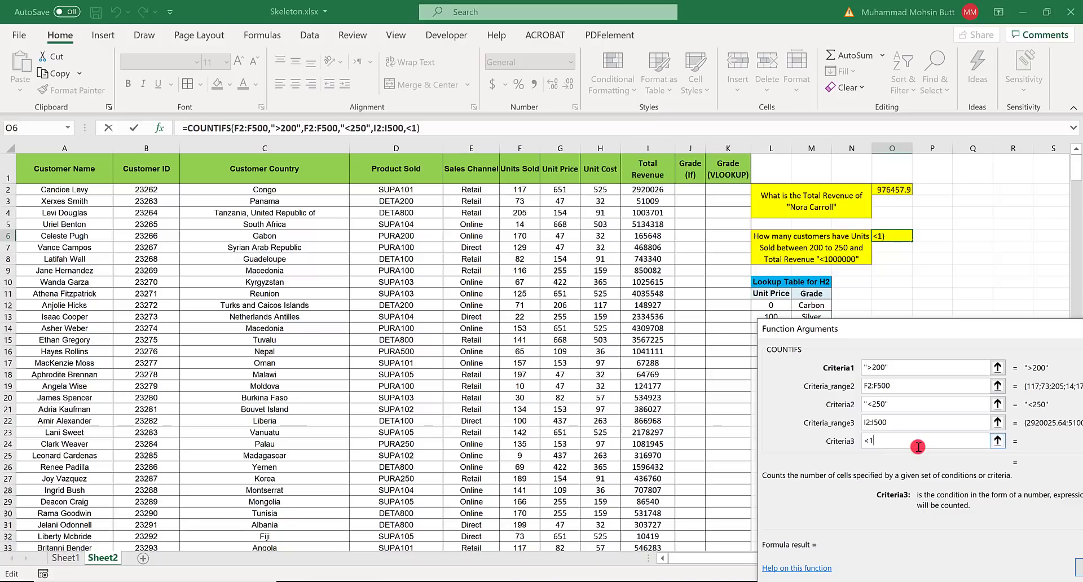
text(1000000)
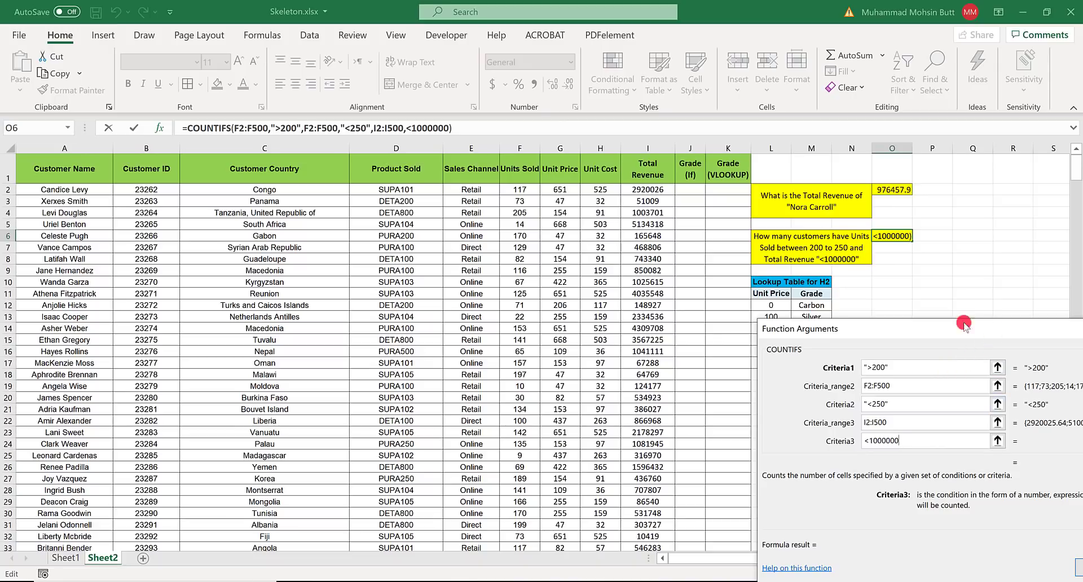
drag(965, 325, 814, 279)
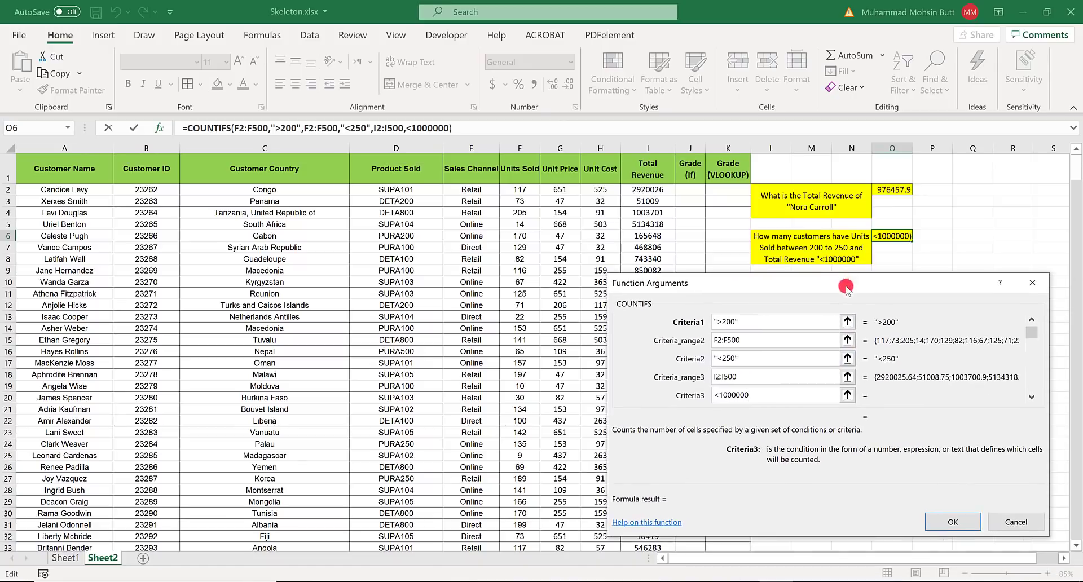
click(965, 529)
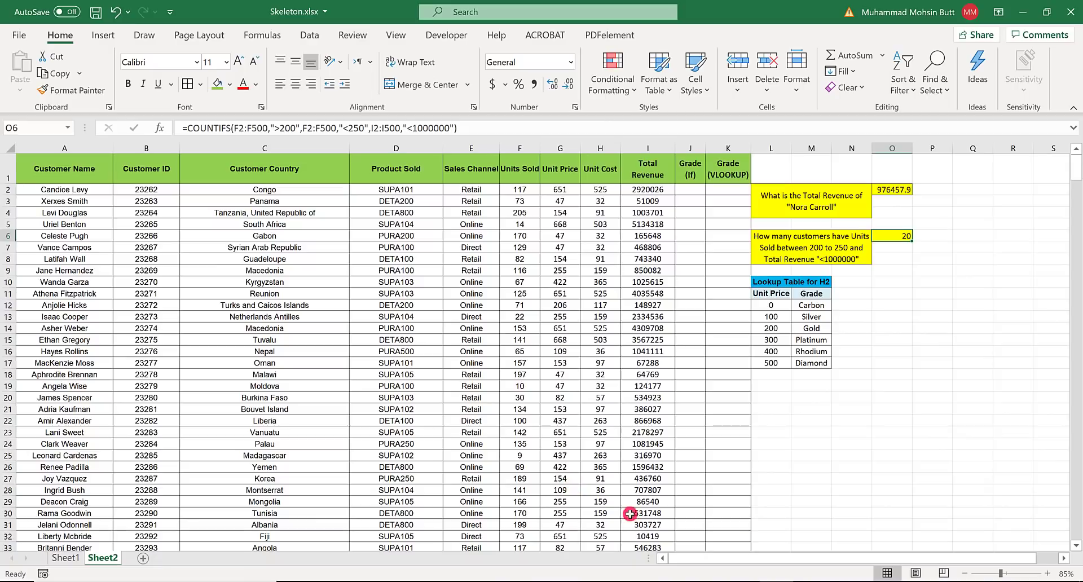
- Compare the answers in O2 and O6 with the Sheet2 solution in Solution.pdf in Adobe Acrobat, returning to Excel
click(805, 581)
scroll(628, 409, down, 2)
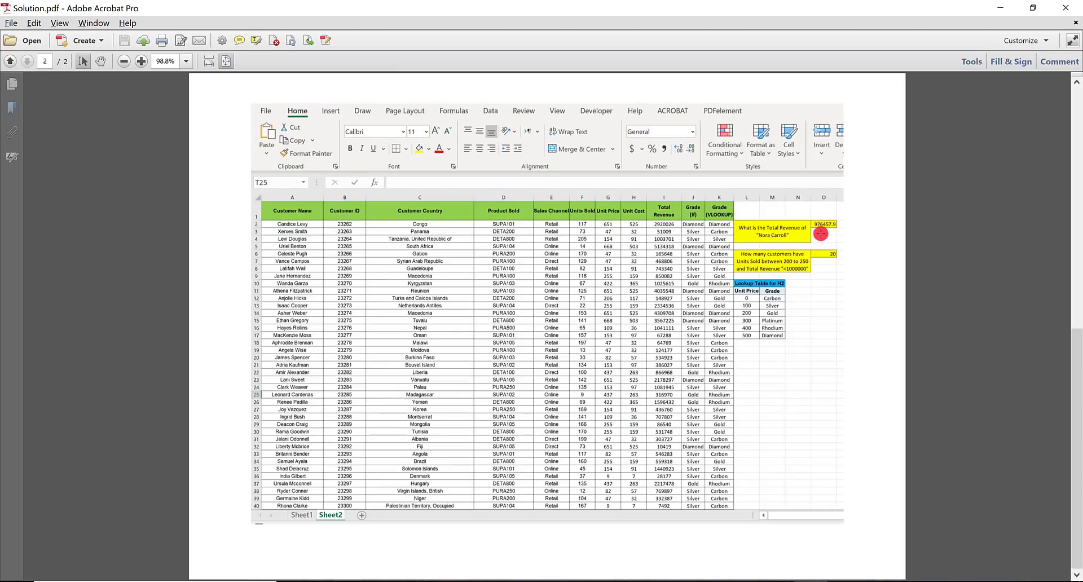
key(alt+Tab)
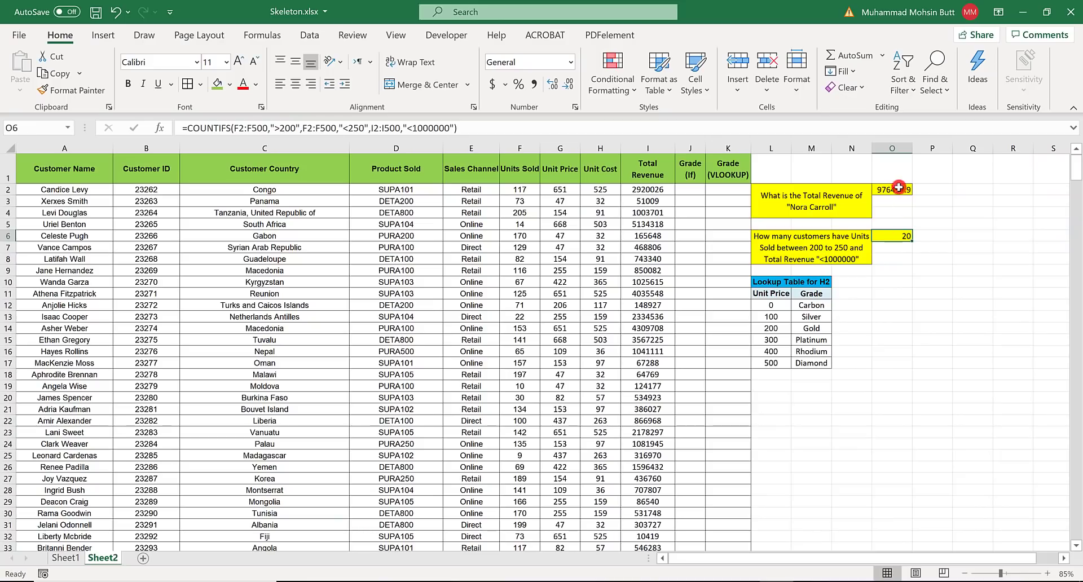
- Read instruction 13 in the Word document on the IF rating conditions for column J and return to Excel
key(alt+Tab)
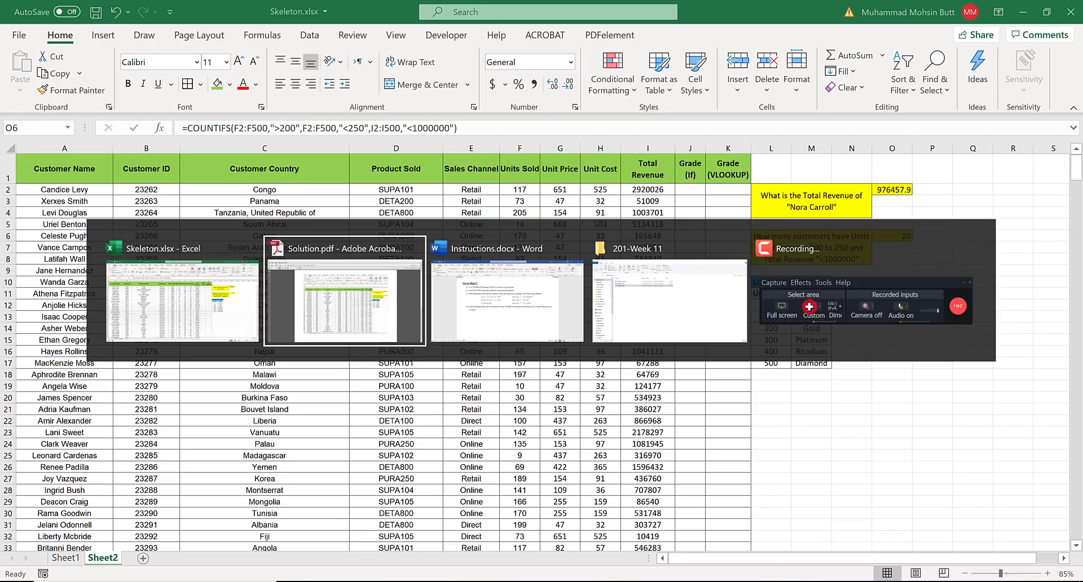
key(alt+Tab)
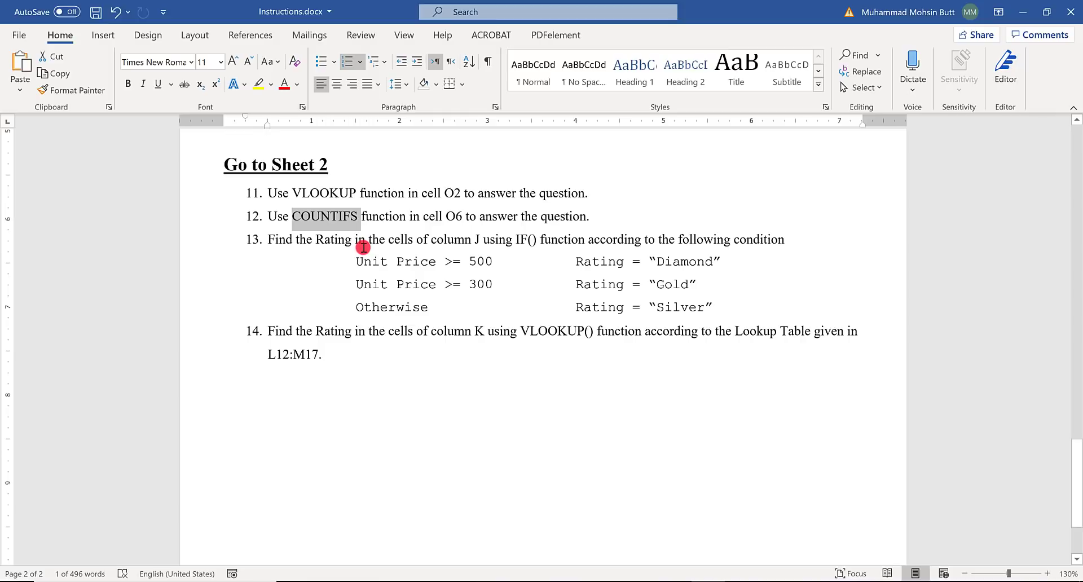
click(363, 245)
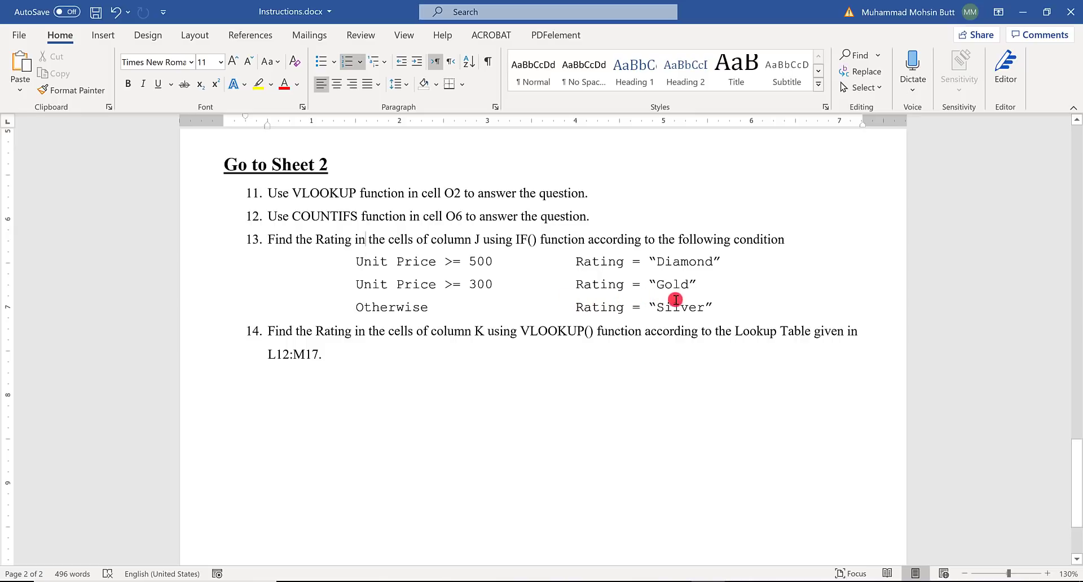
key(alt+Tab)
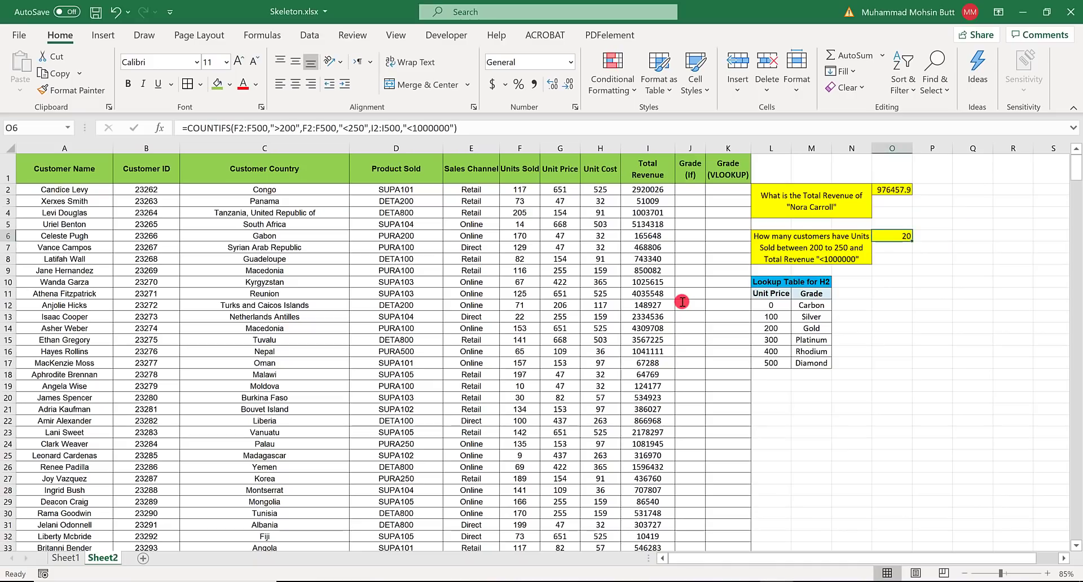
- Start an IF formula in J2, the first data cell of the Grade (If) column
click(689, 186)
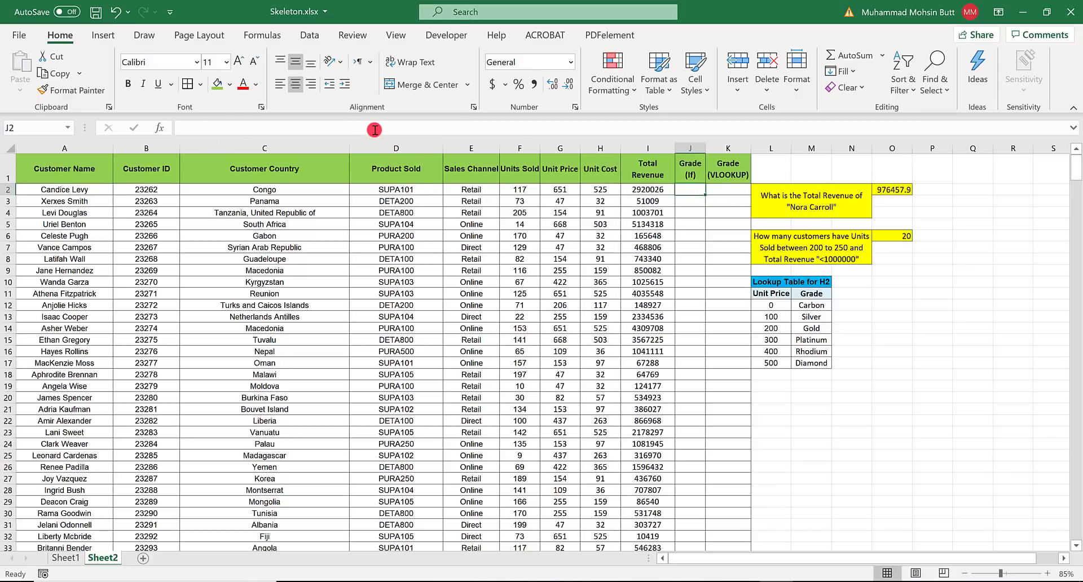
key(F2)
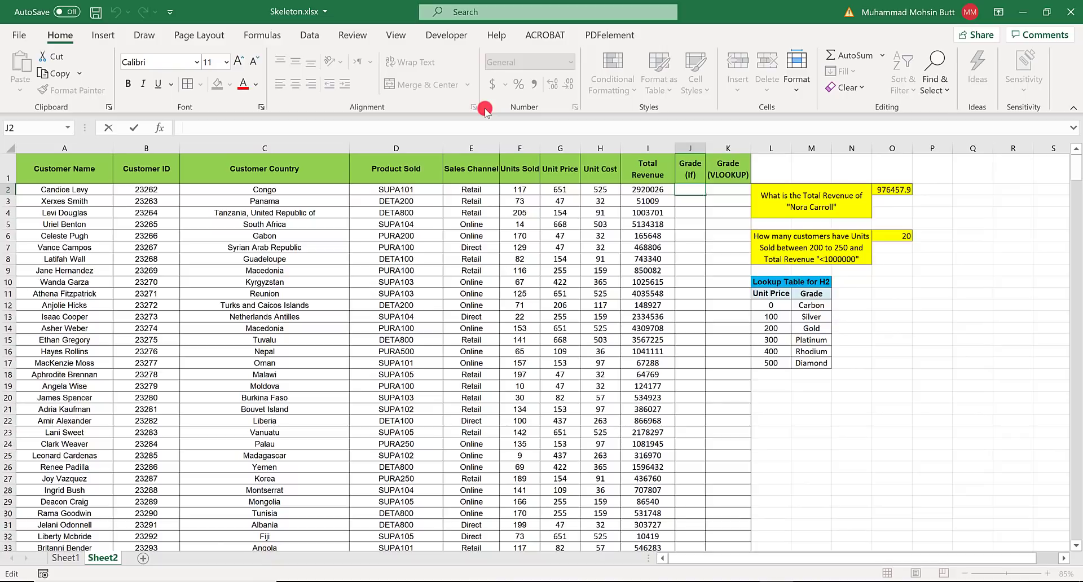
text(=)
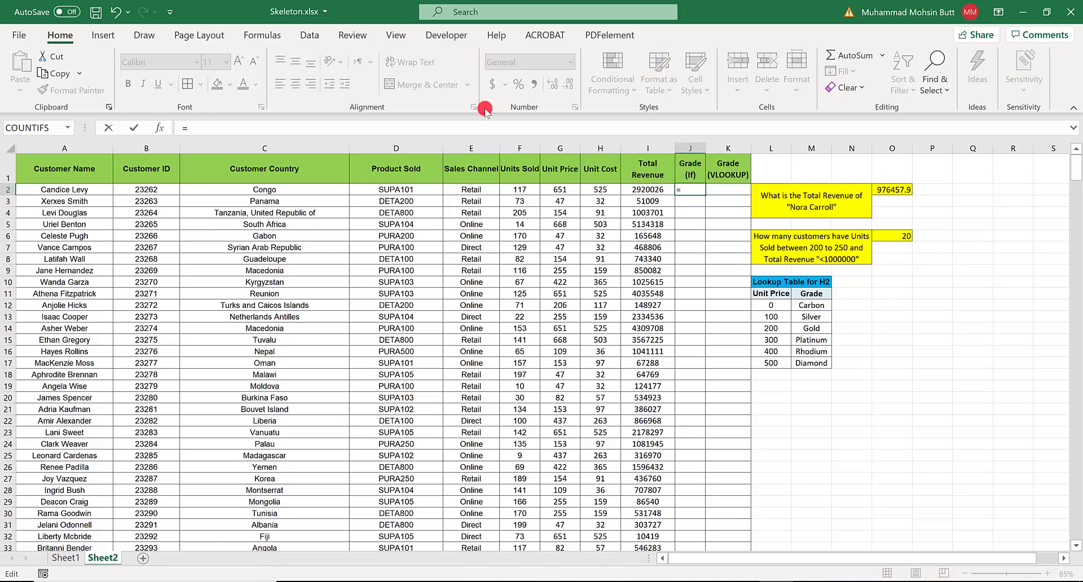
text(if)
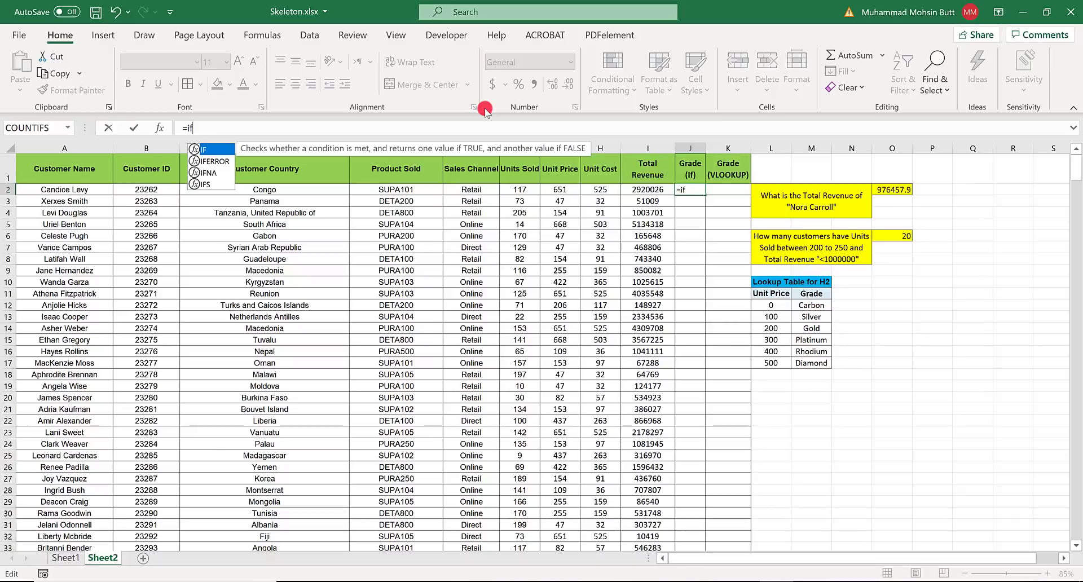
key(BackSpace)
key(BackSpace)
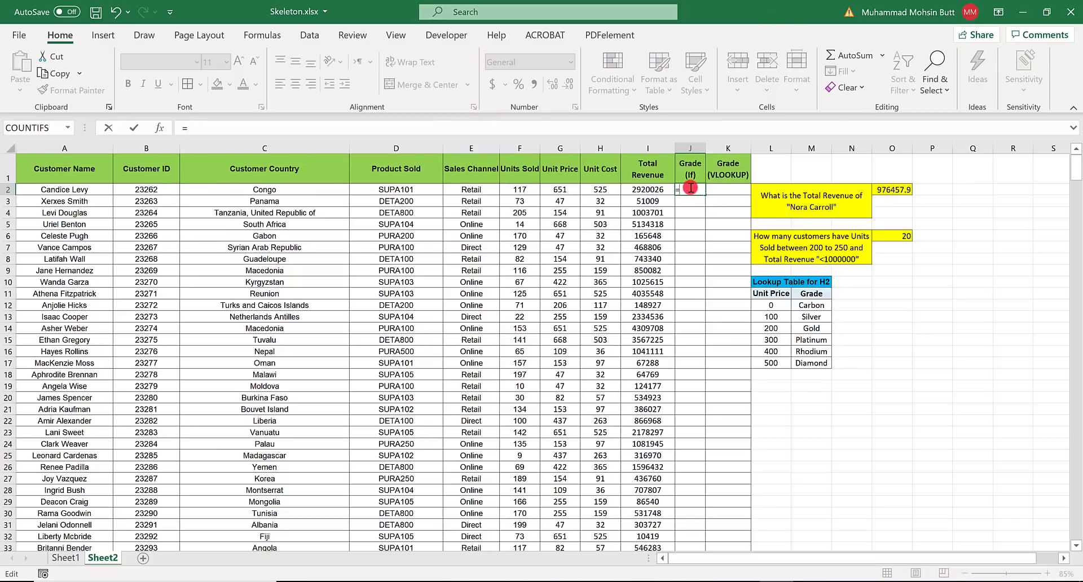
text(if()
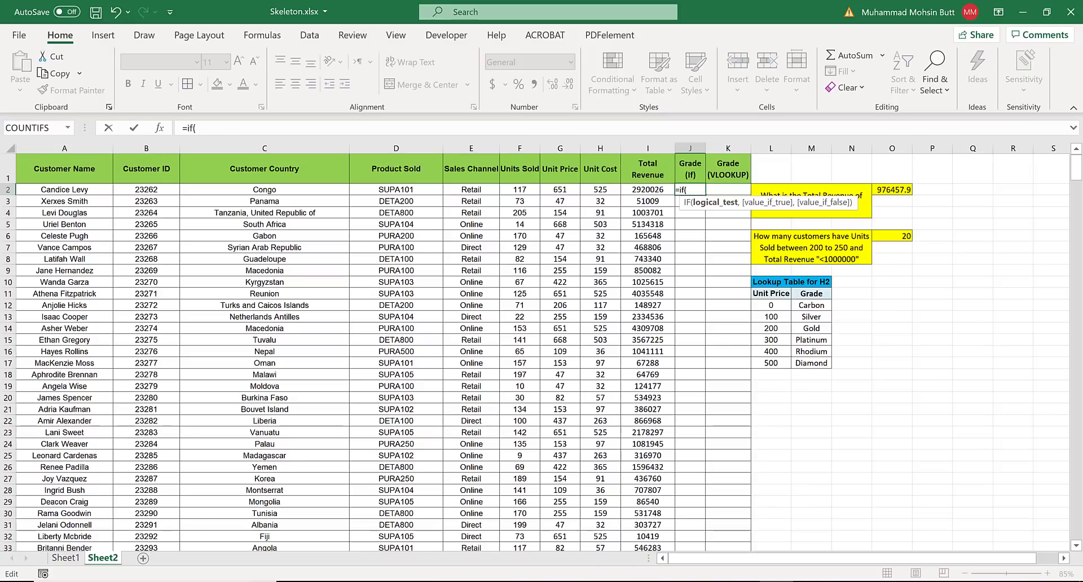
- Open intl.cpl from Windows search, set the list separator to a comma in the additional number format settings, and return to Excel
key(super+s)
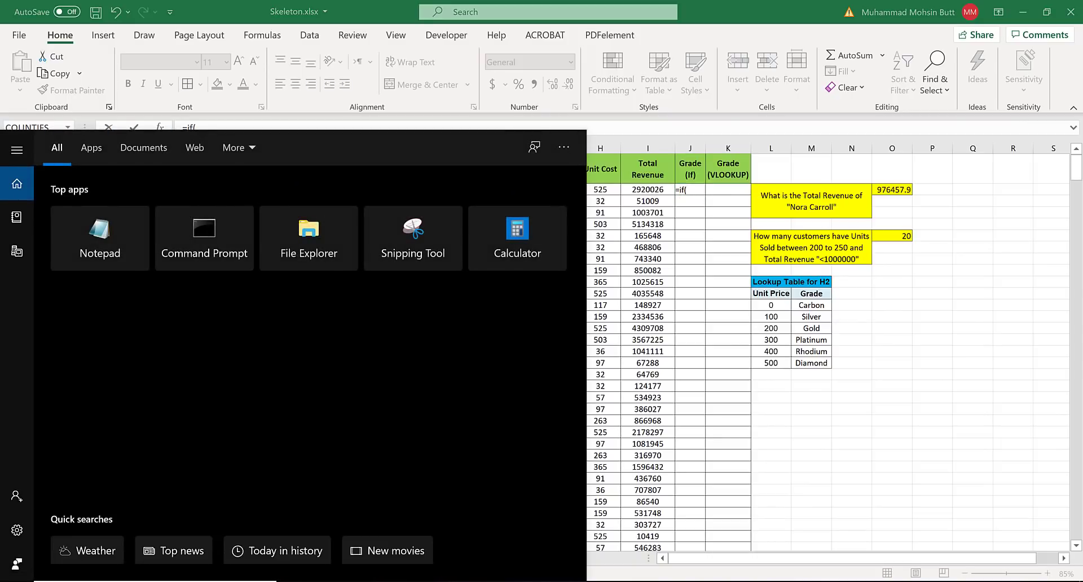
text(intl.)
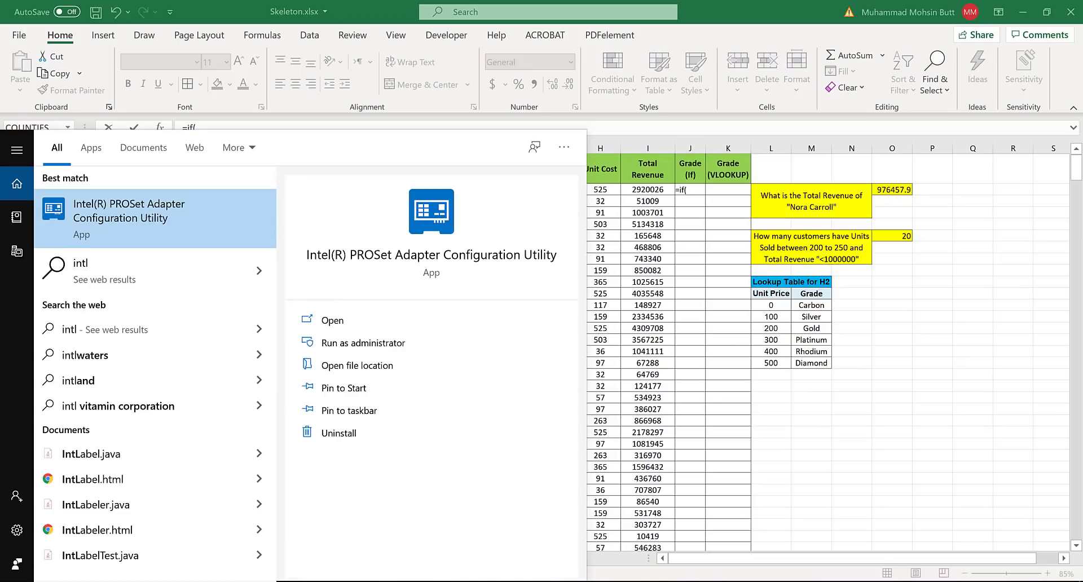
text(cpl)
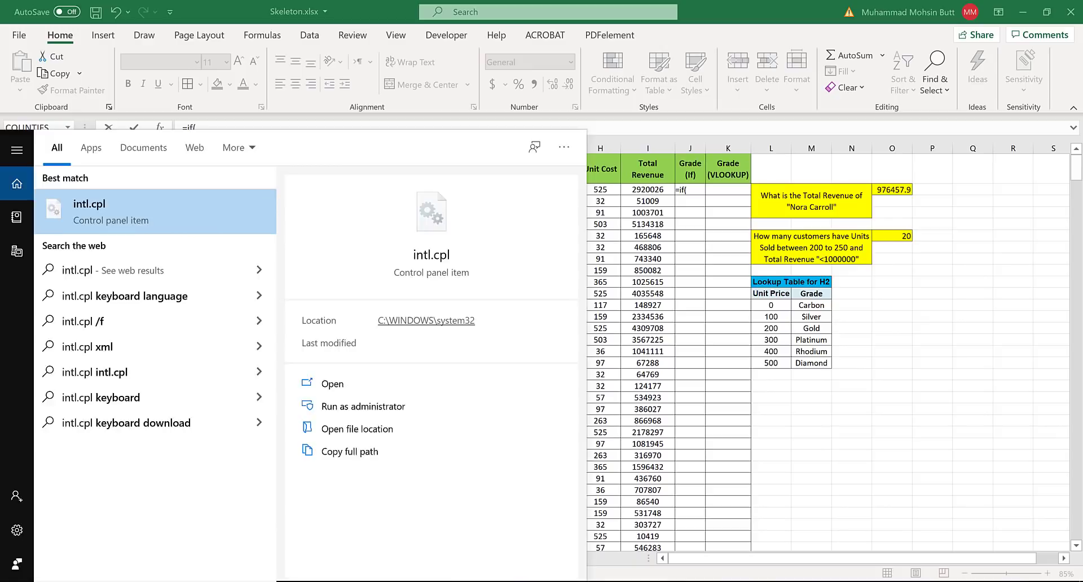
key(Return)
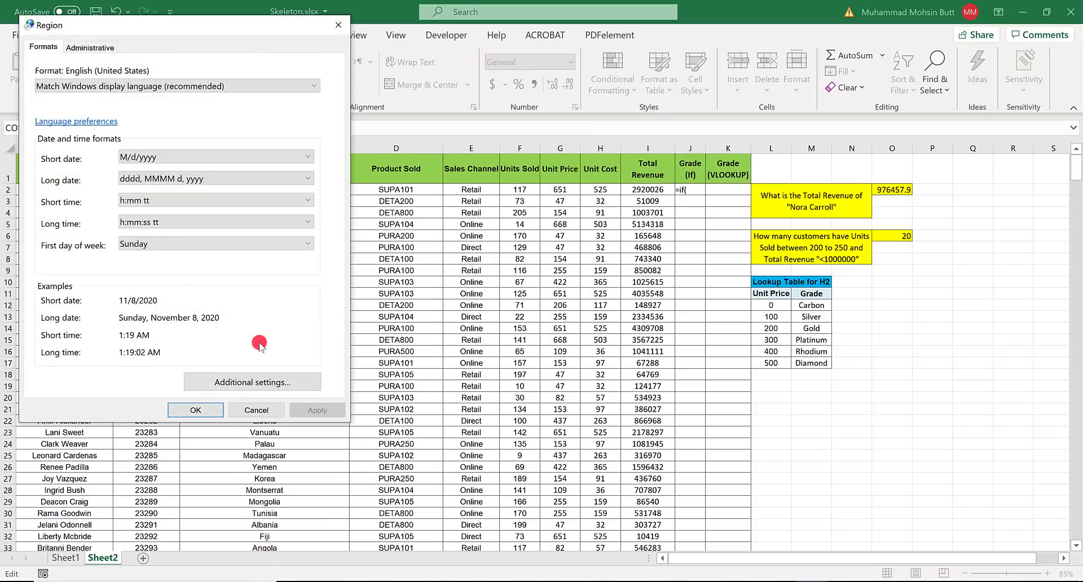
click(235, 382)
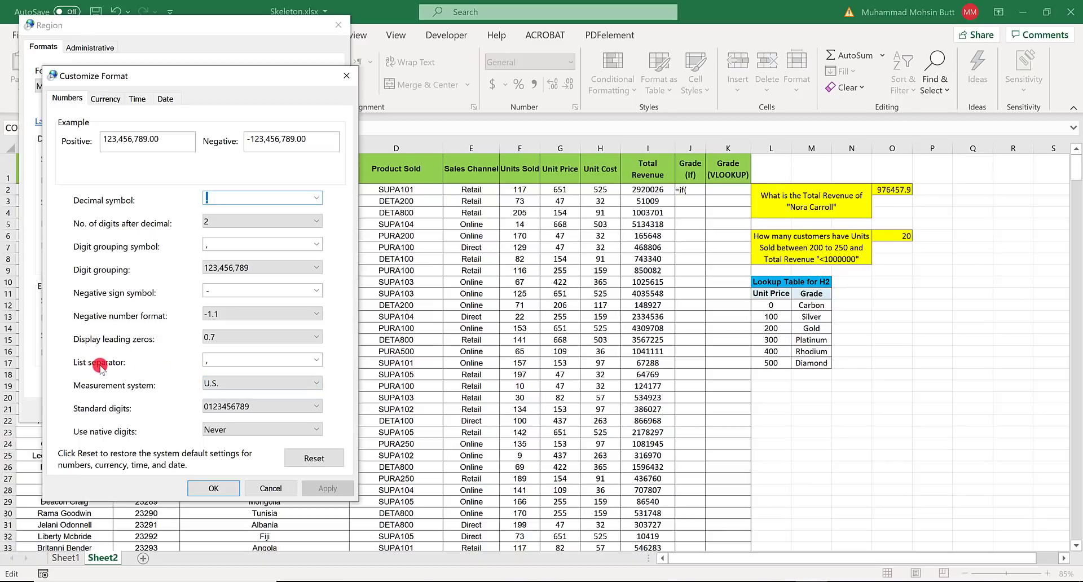
click(217, 360)
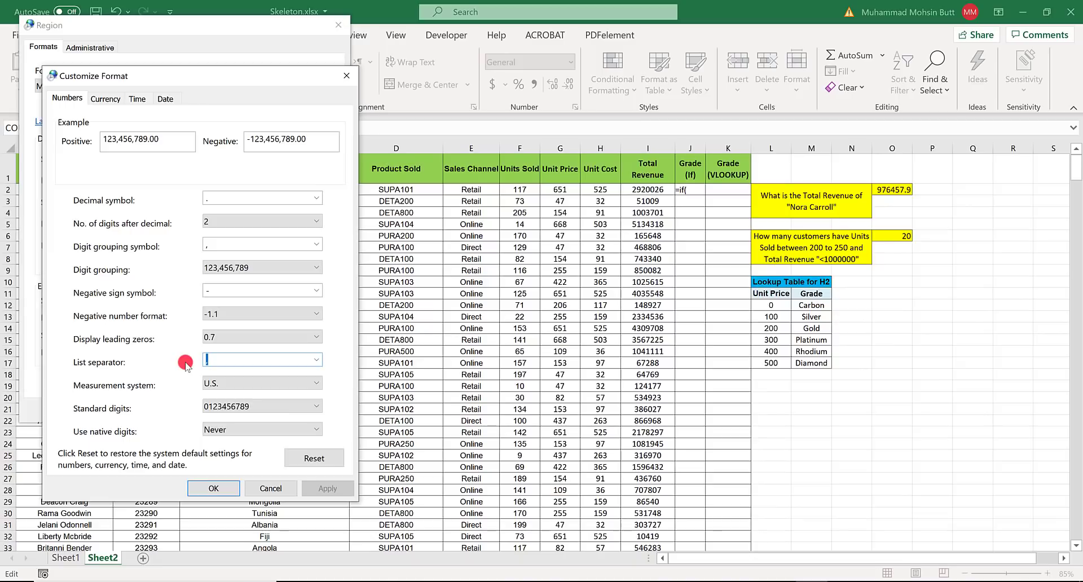
key(BackSpace)
text(,)
click(223, 480)
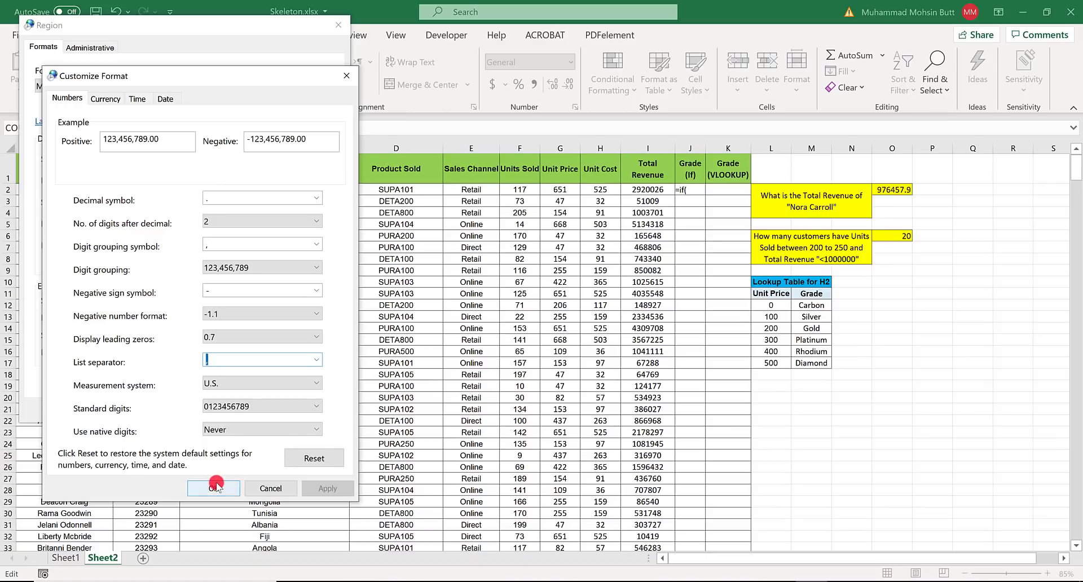
click(210, 409)
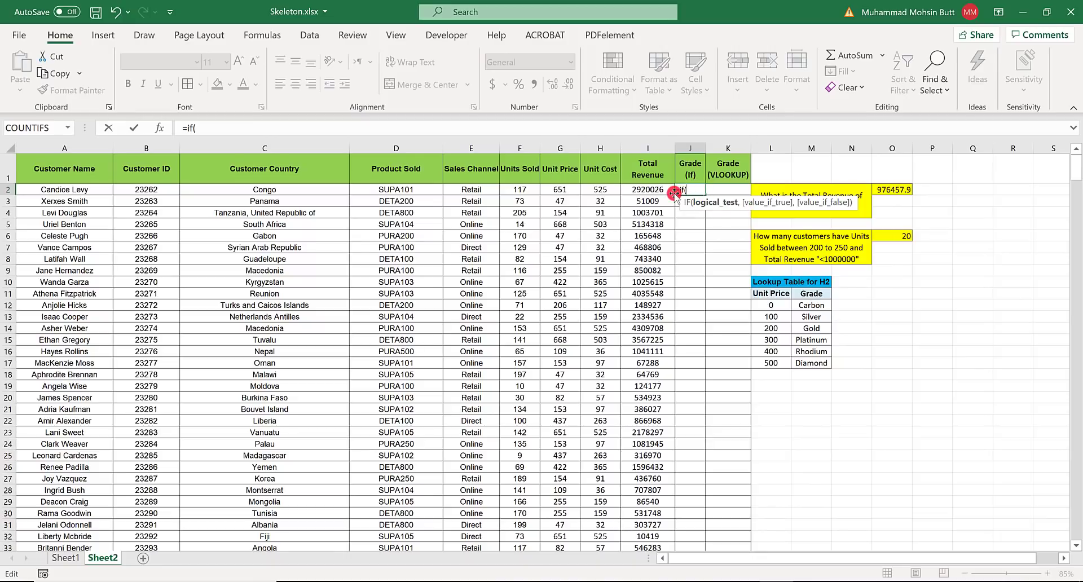
- Enter G2>=500 as the logical test, check instruction 13 in Word, and set the value if true to "Diamond"
click(561, 190)
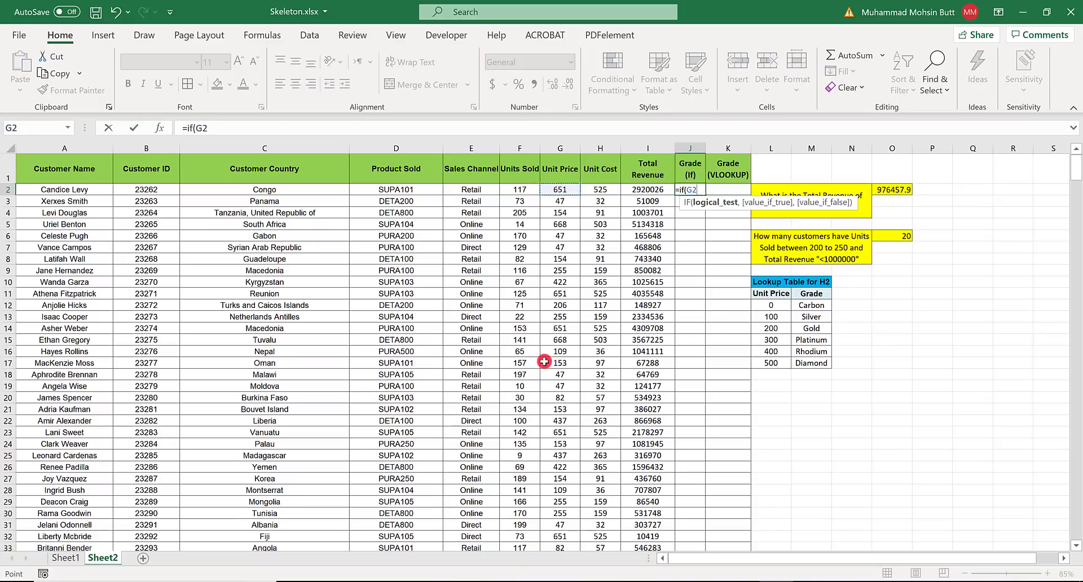
text(>=500)
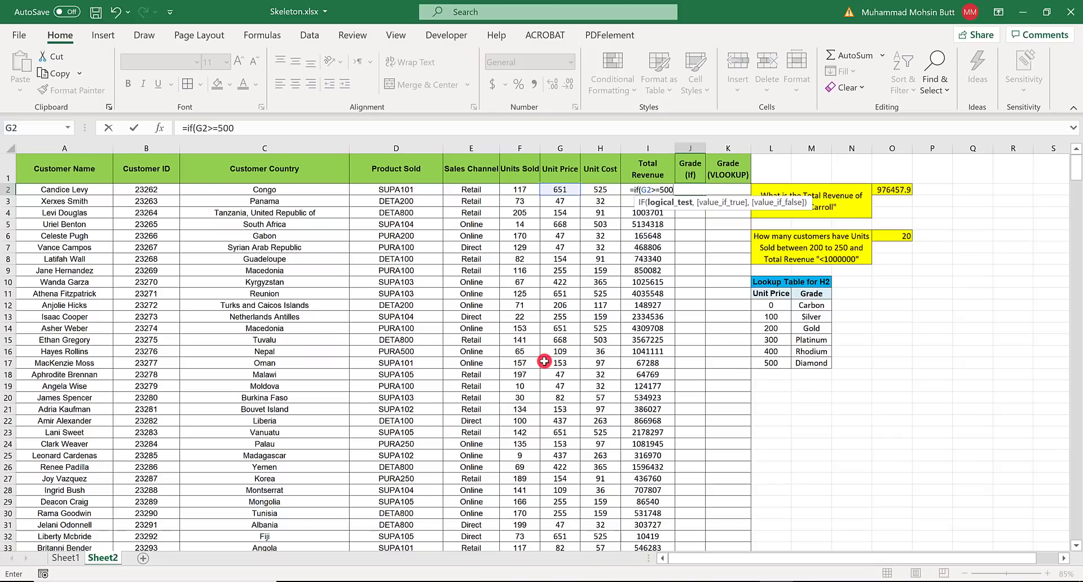
key(alt+Tab)
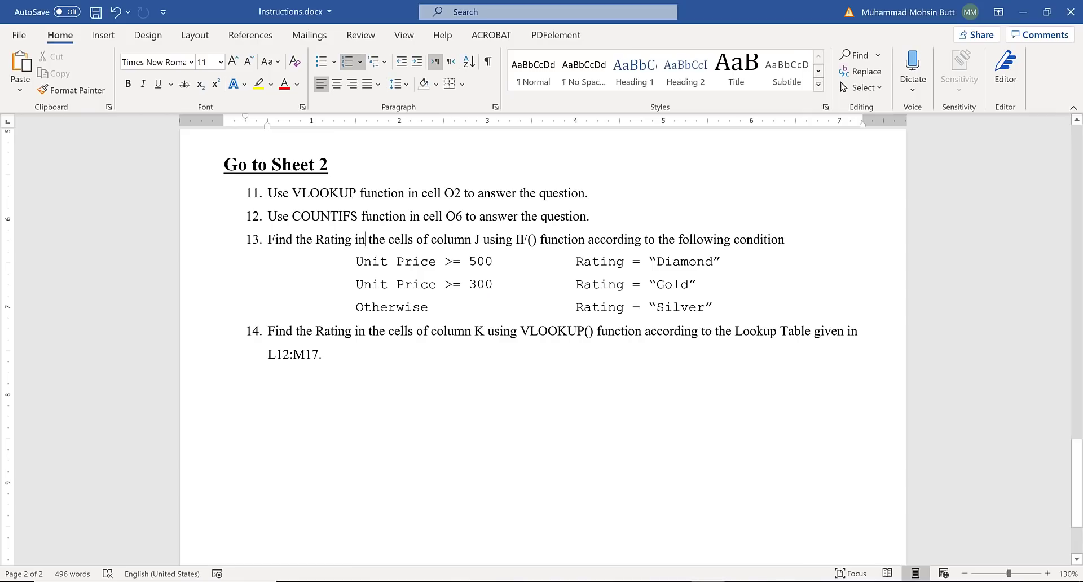
key(alt+Tab)
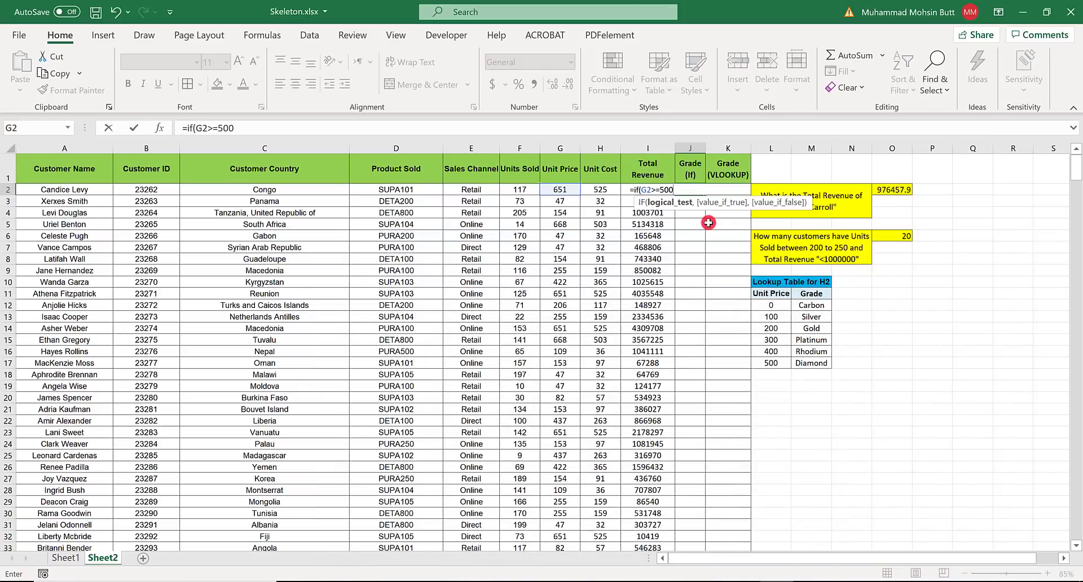
text(,)
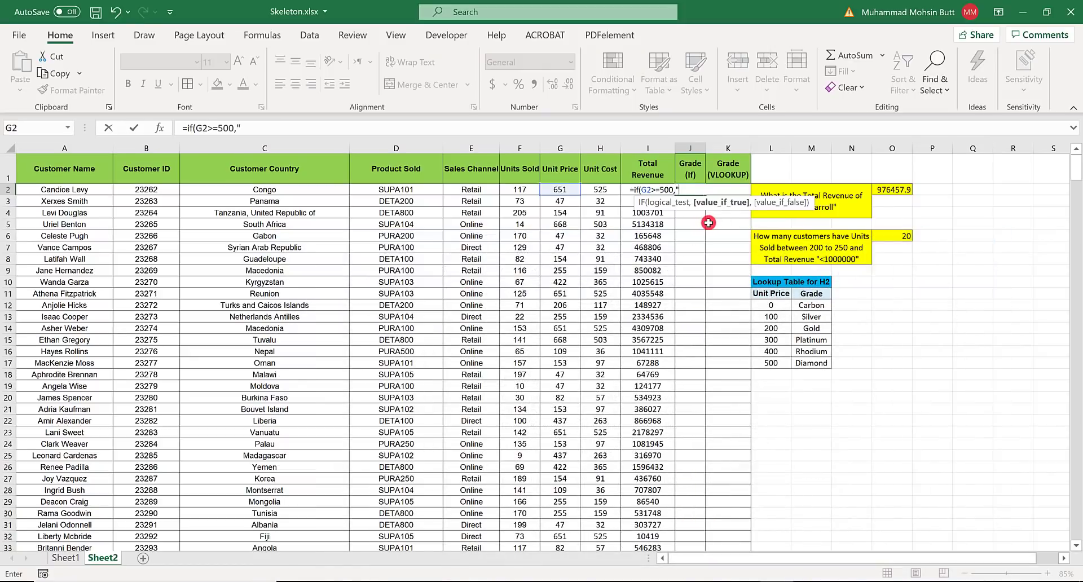
text("Diamond",)
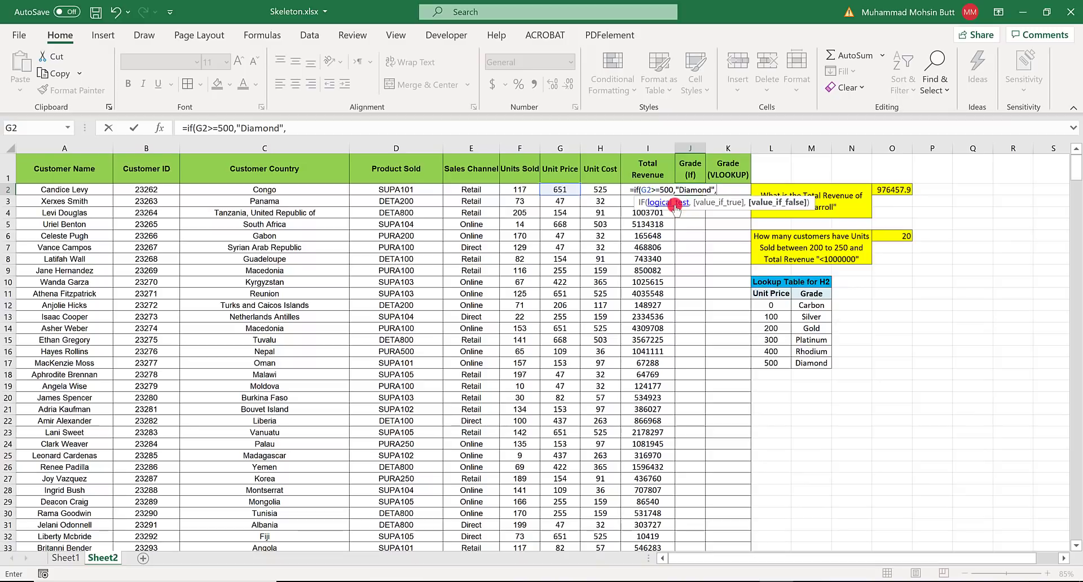
- Check the second rating condition in the Word instructions and nest a second IF in the J2 formula with the test G2>=300
key(alt+Tab)
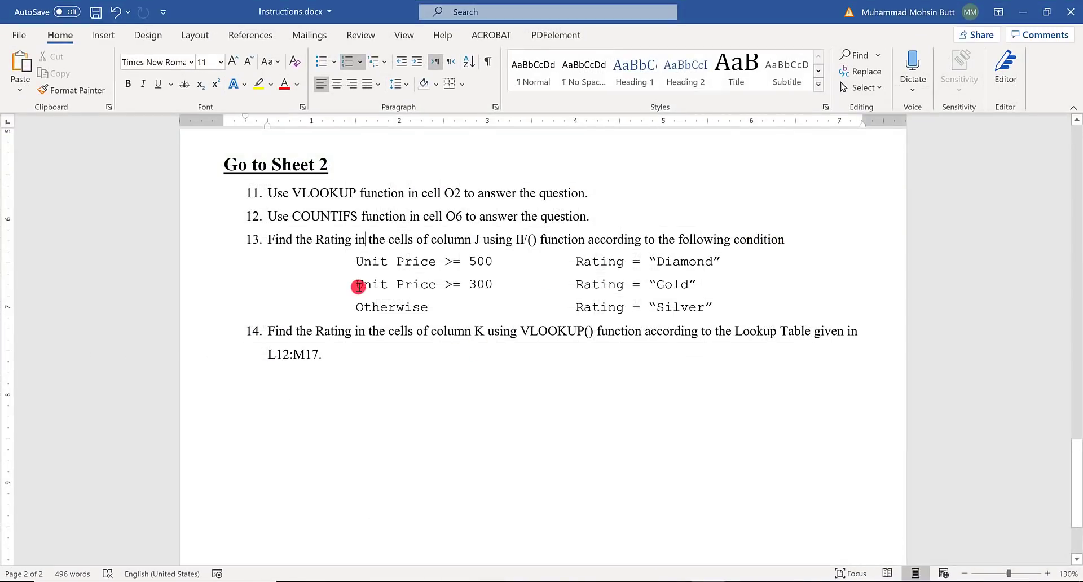
drag(358, 288, 451, 318)
key(alt+Tab)
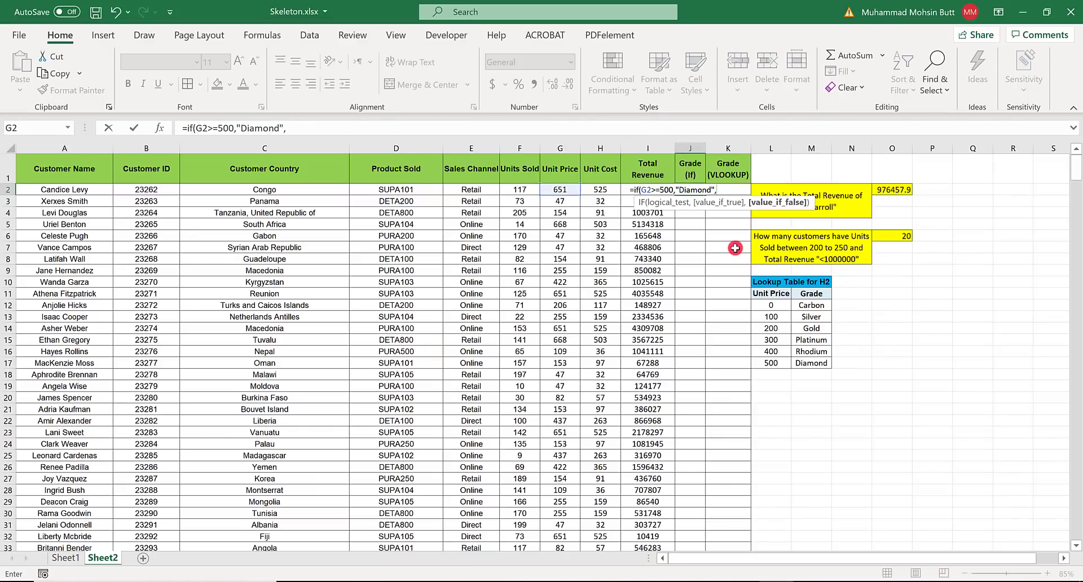
text(f()
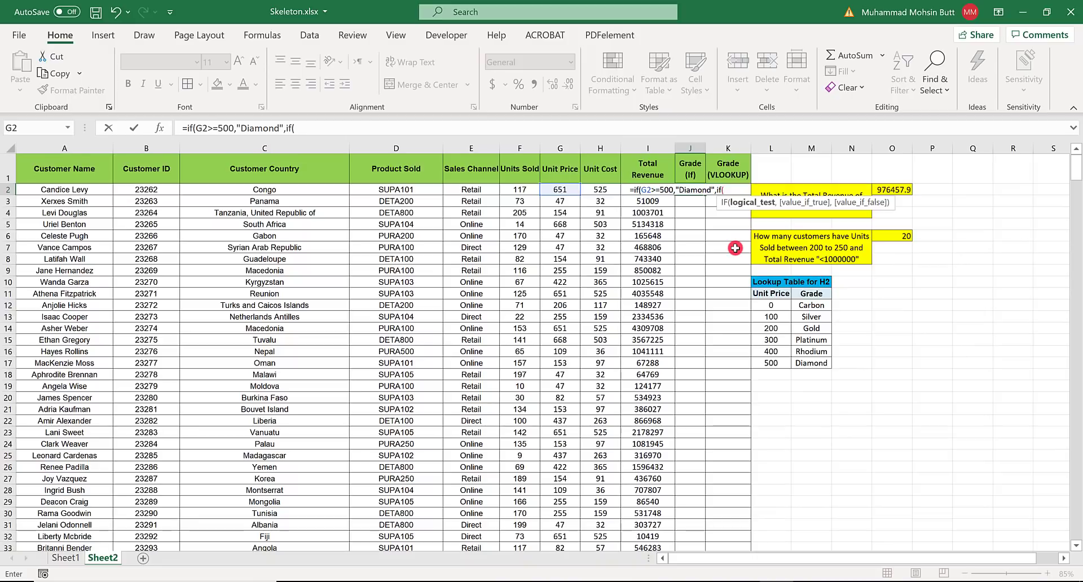
text(G2)
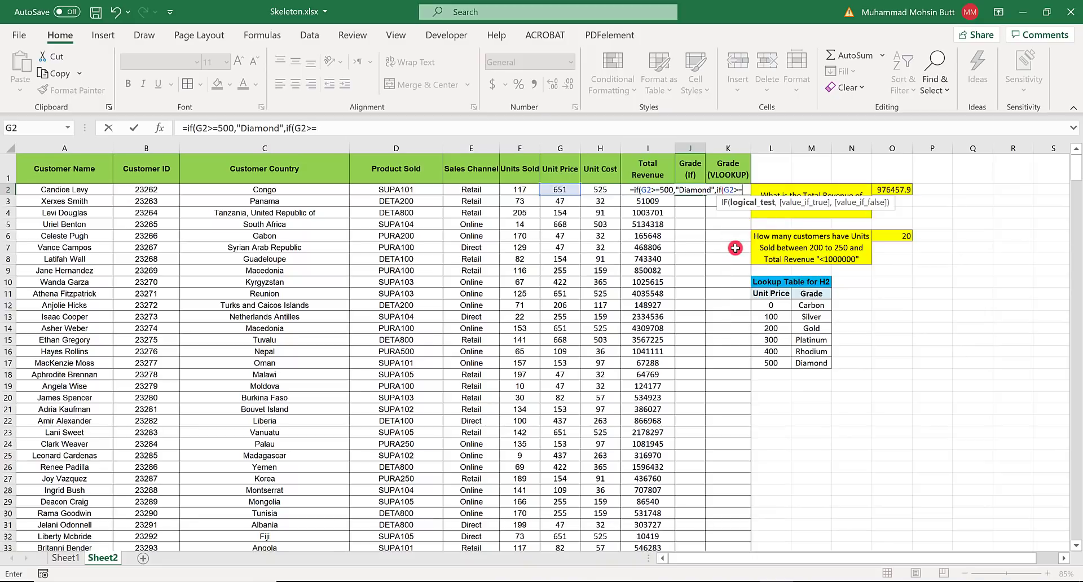
text(>=300)
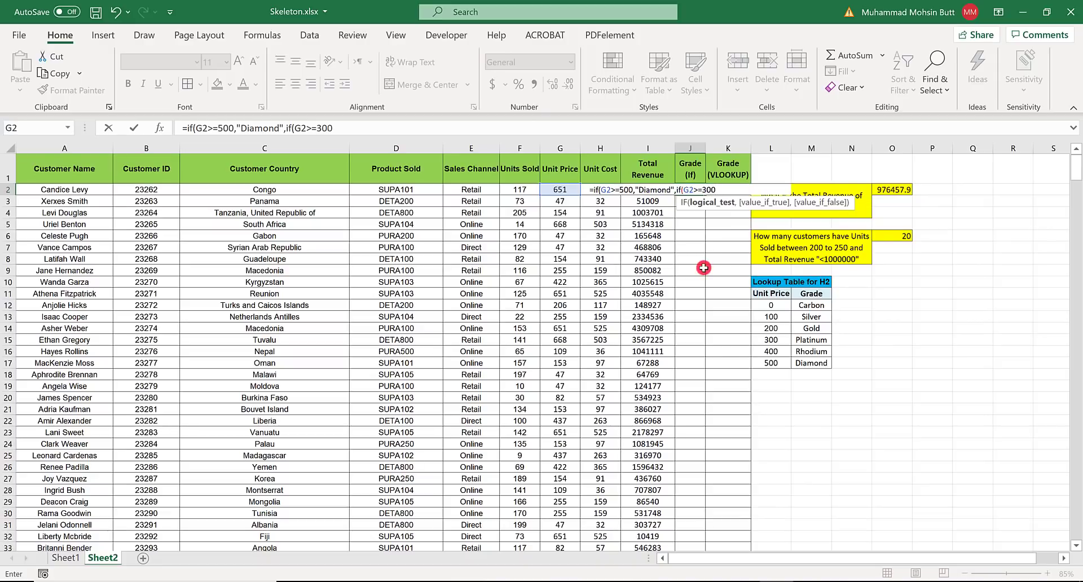
- Check the remaining ratings in Word and complete the nested IF in J2 with "Gold" if true and "Silver" otherwise
click(709, 581)
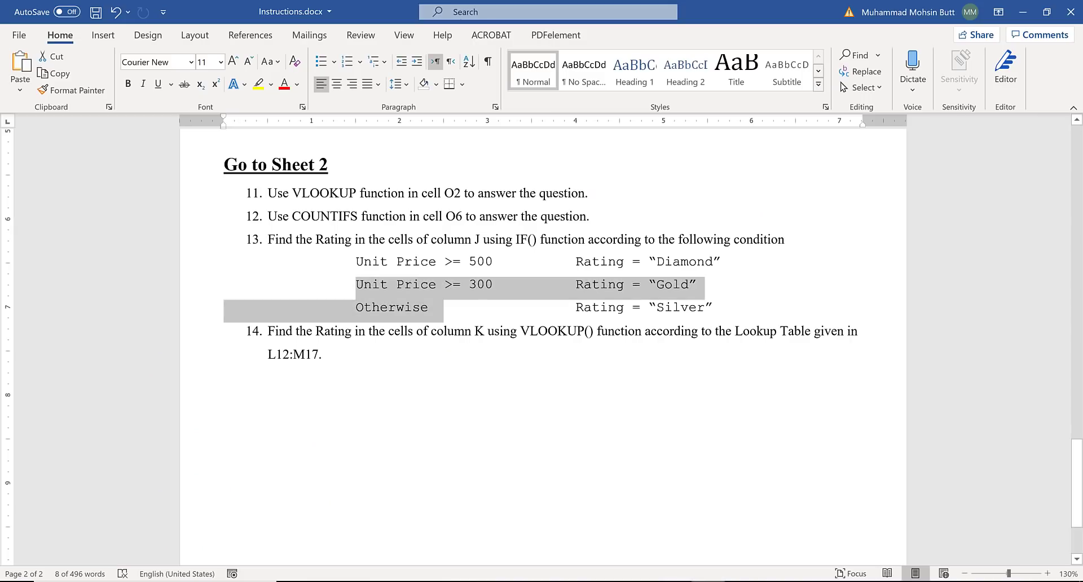
click(710, 581)
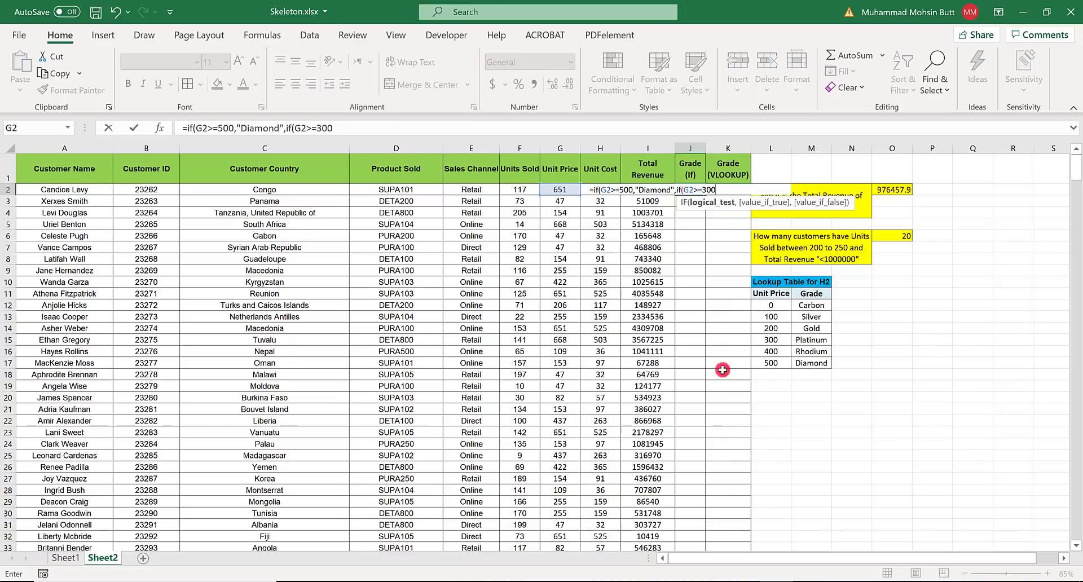
text(,"Gold)
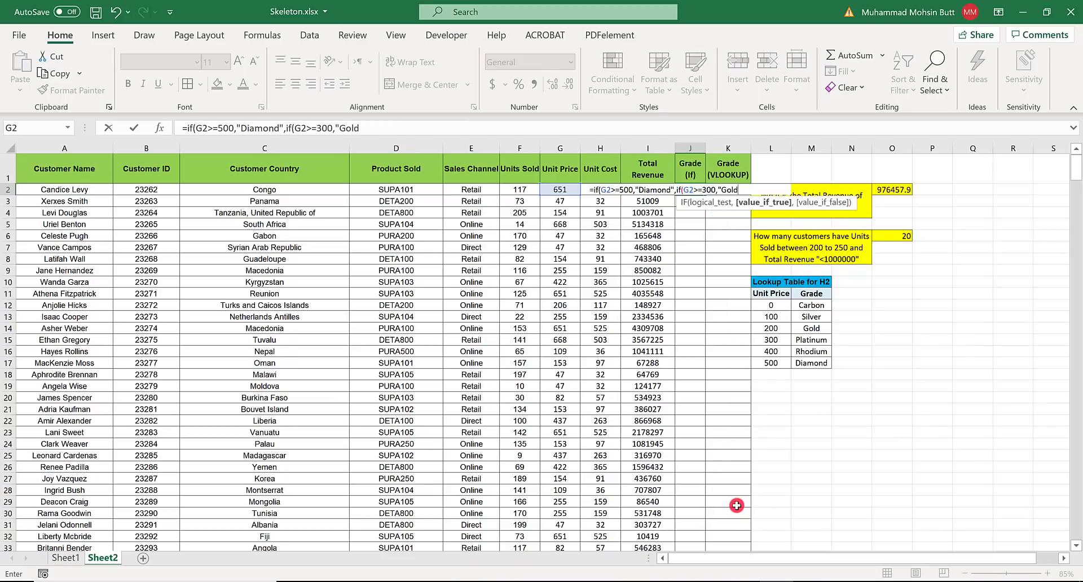
text(",)
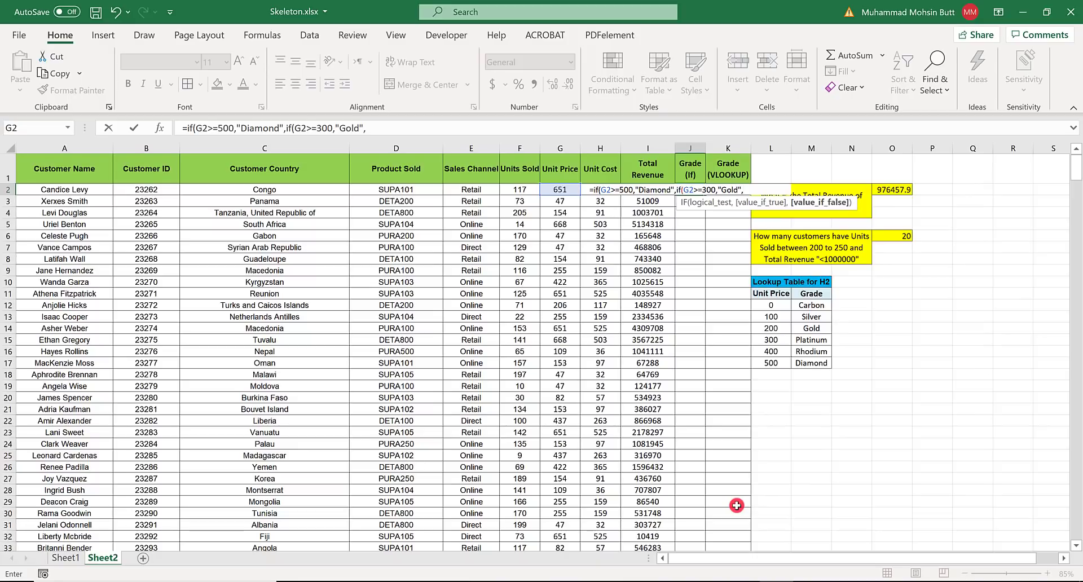
text("Silver")))
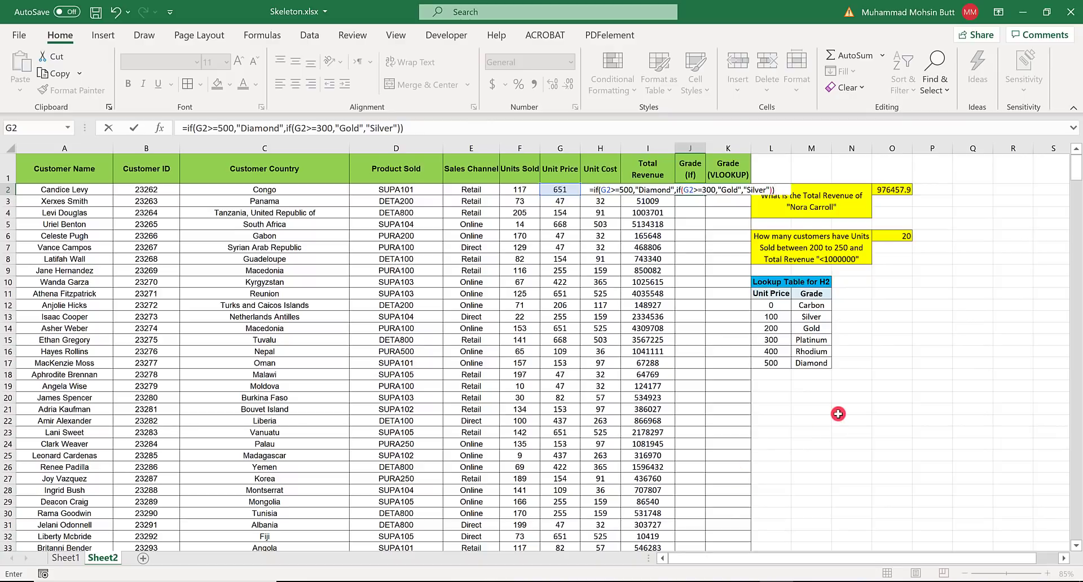
key(Return)
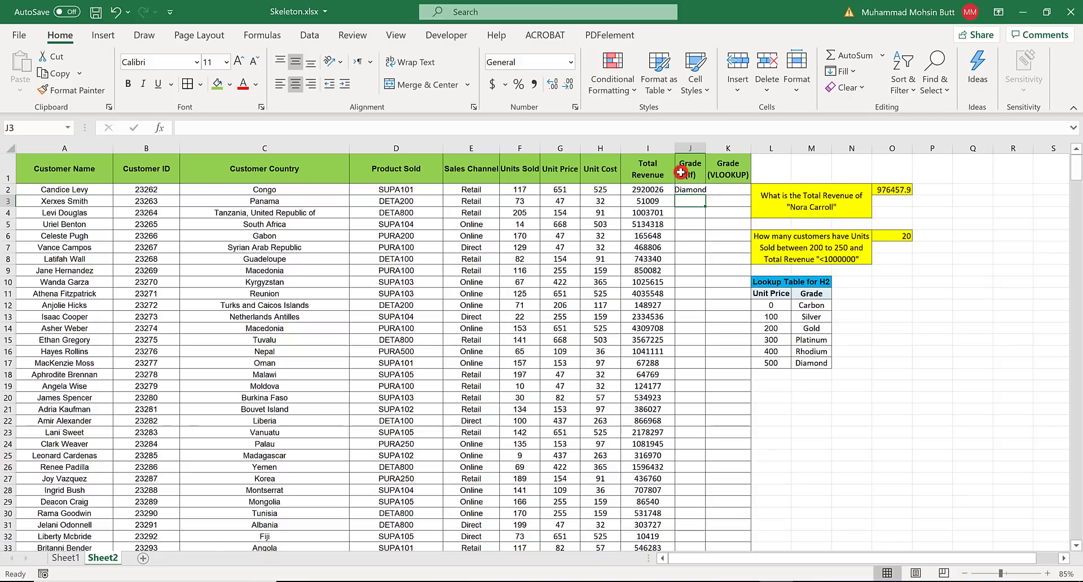
- Fill the J2 IF formula down the Grade (If) column and autofit the width of column J
click(698, 186)
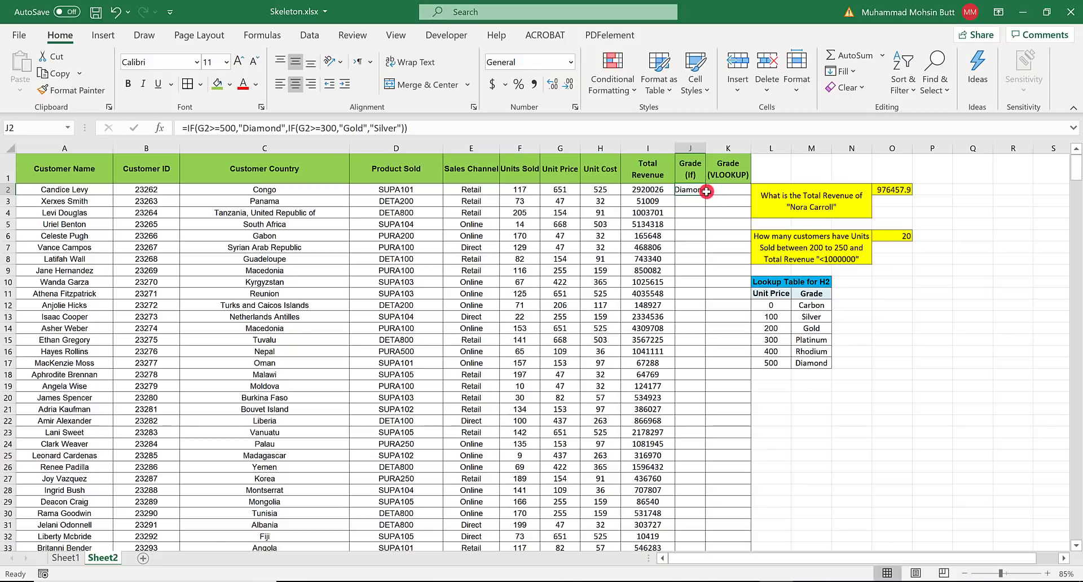
double_click(704, 196)
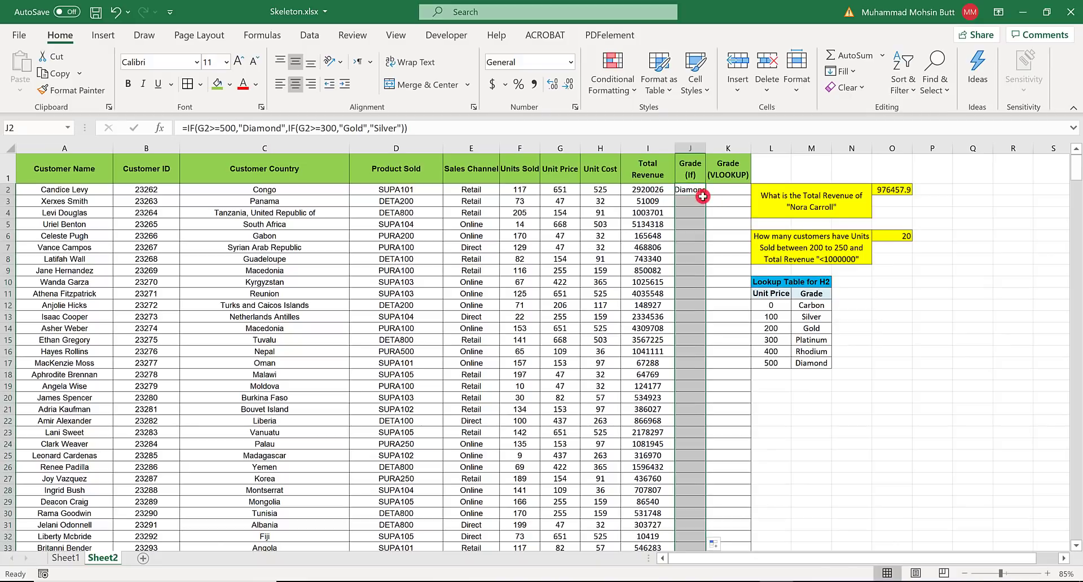
double_click(704, 147)
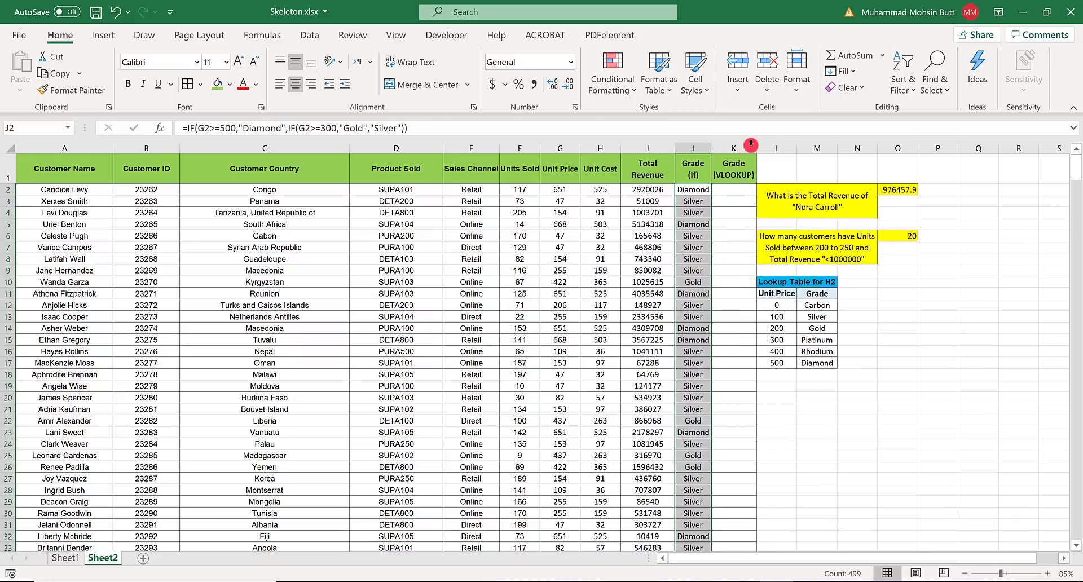
click(733, 189)
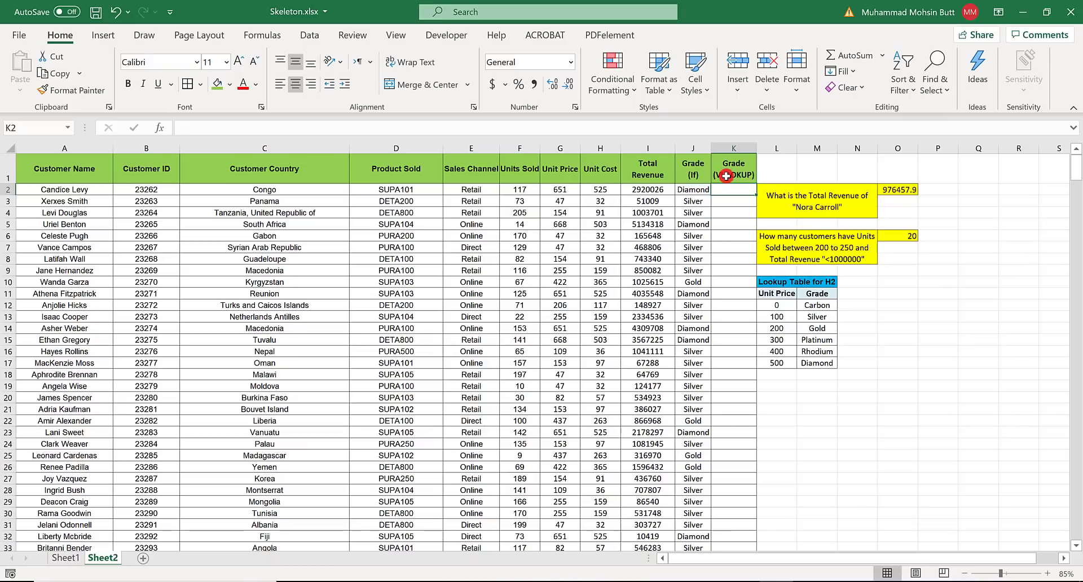
- Check instruction 14 in Word and the lookup table range L12:M17, and insert a VLOOKUP function in cell K2
key(alt+Tab)
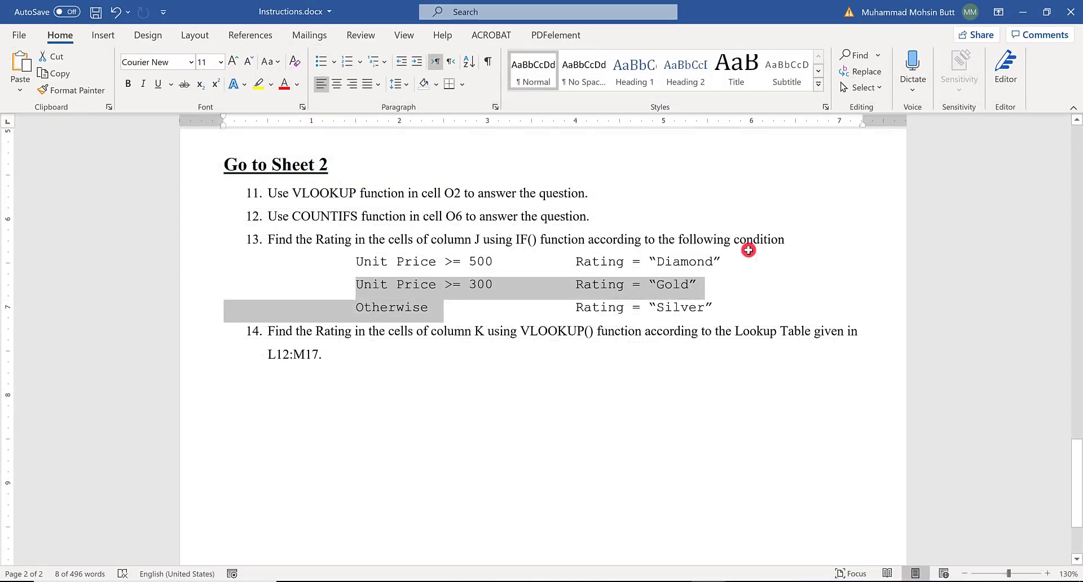
key(alt+Tab)
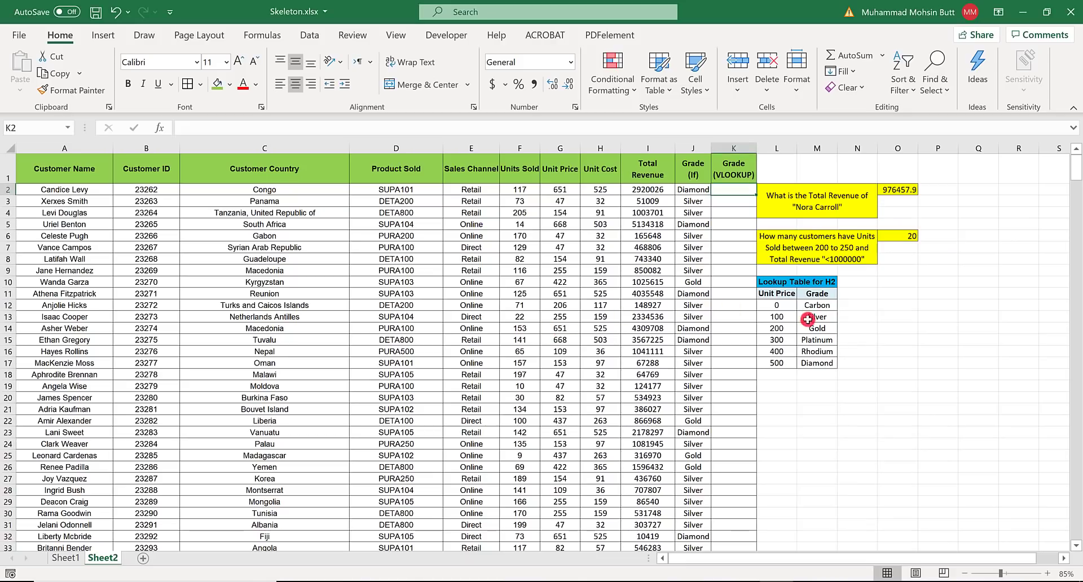
drag(778, 305, 817, 364)
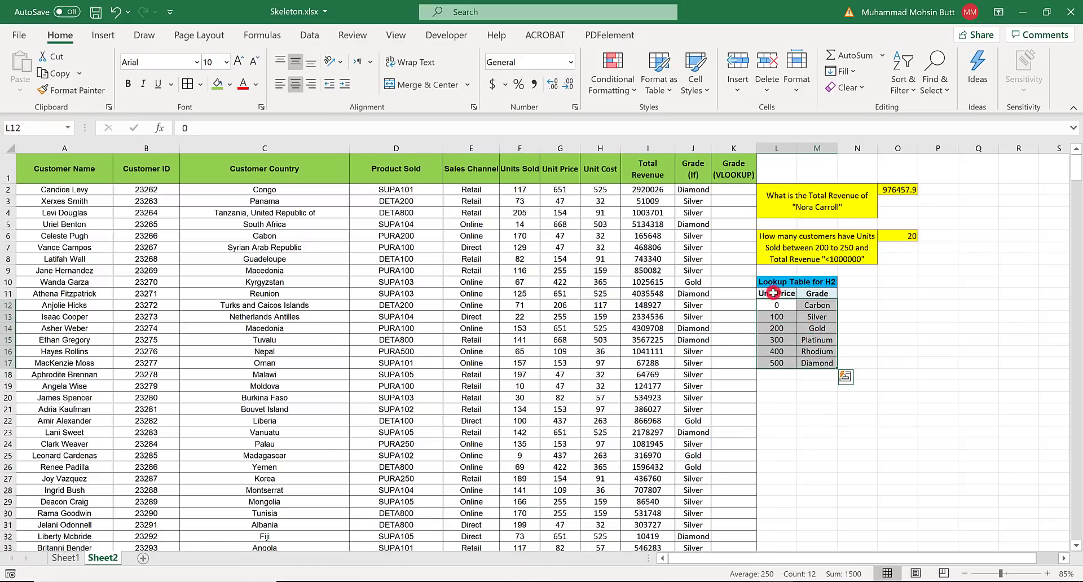
click(732, 190)
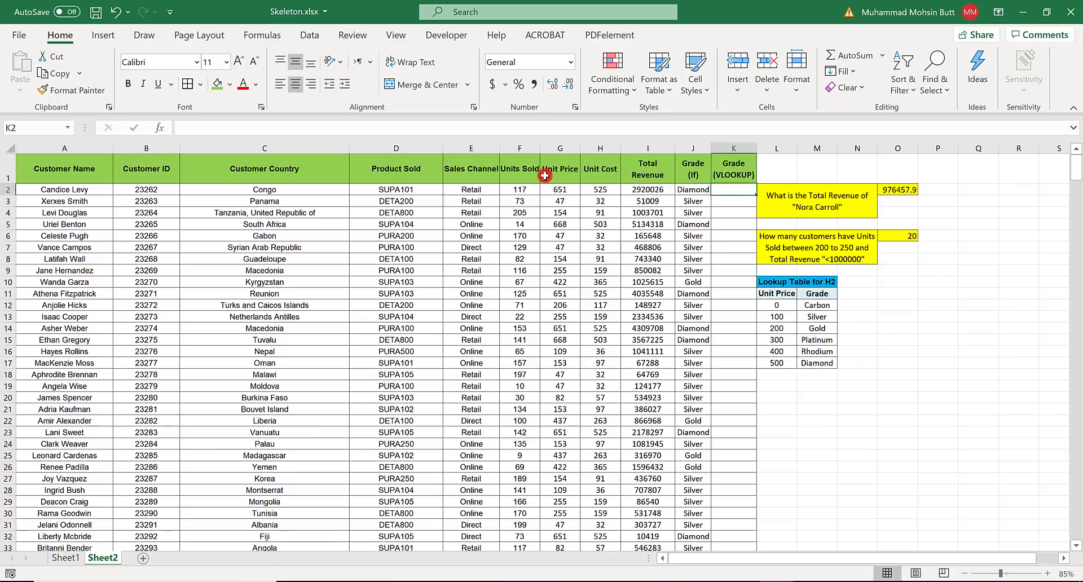
click(160, 128)
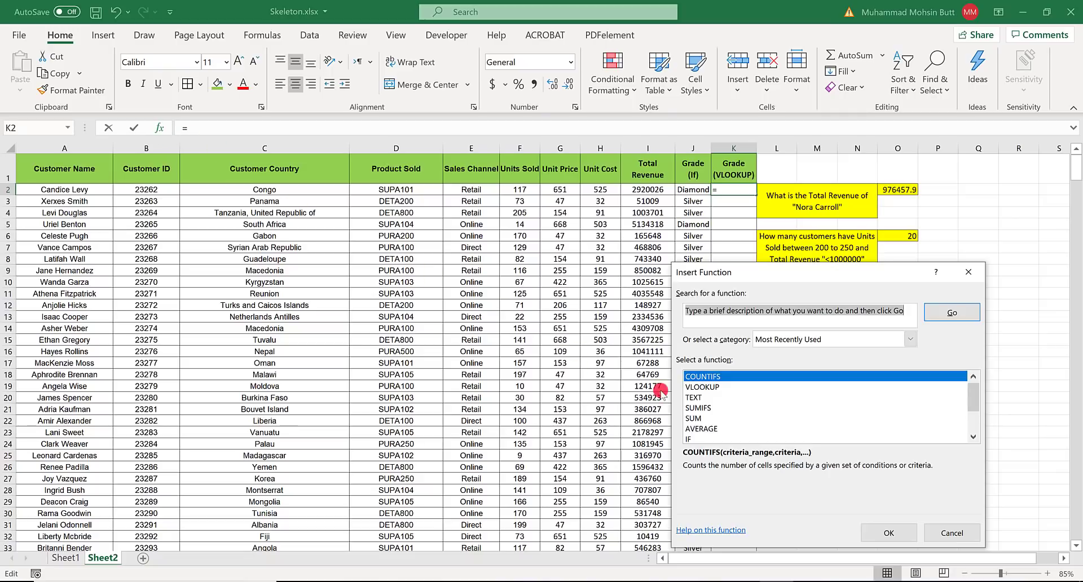
double_click(703, 388)
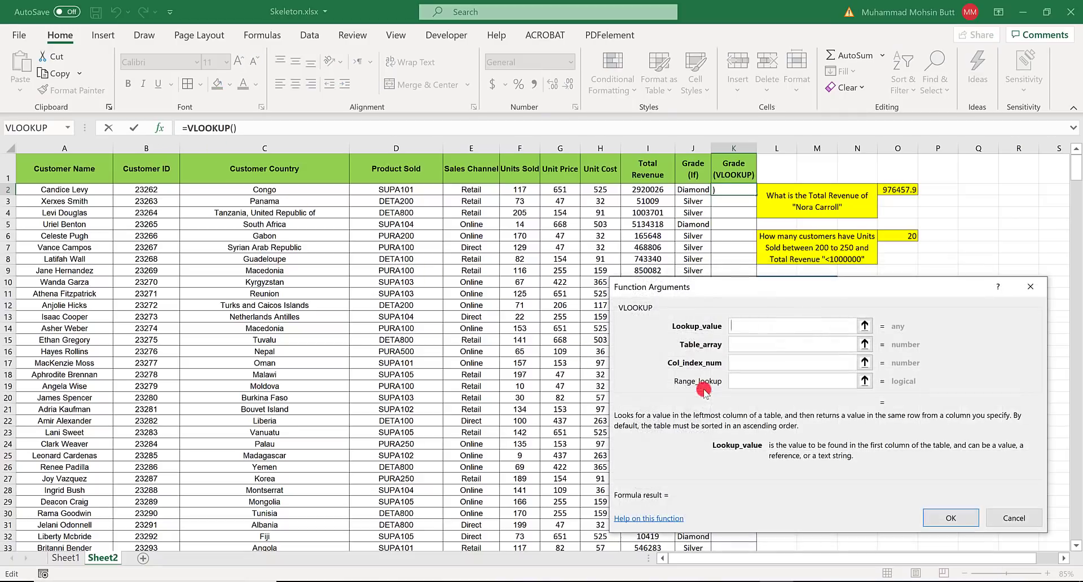
- Set the VLOOKUP's lookup value to G2 and its table array to the absolute range $L$12:$M$17
drag(787, 282, 408, 323)
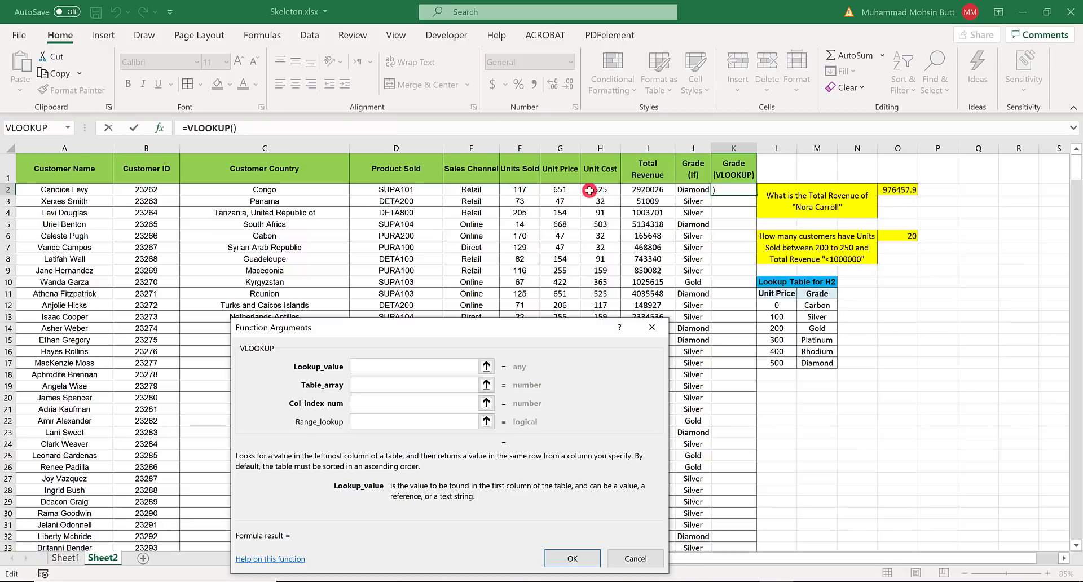
click(555, 190)
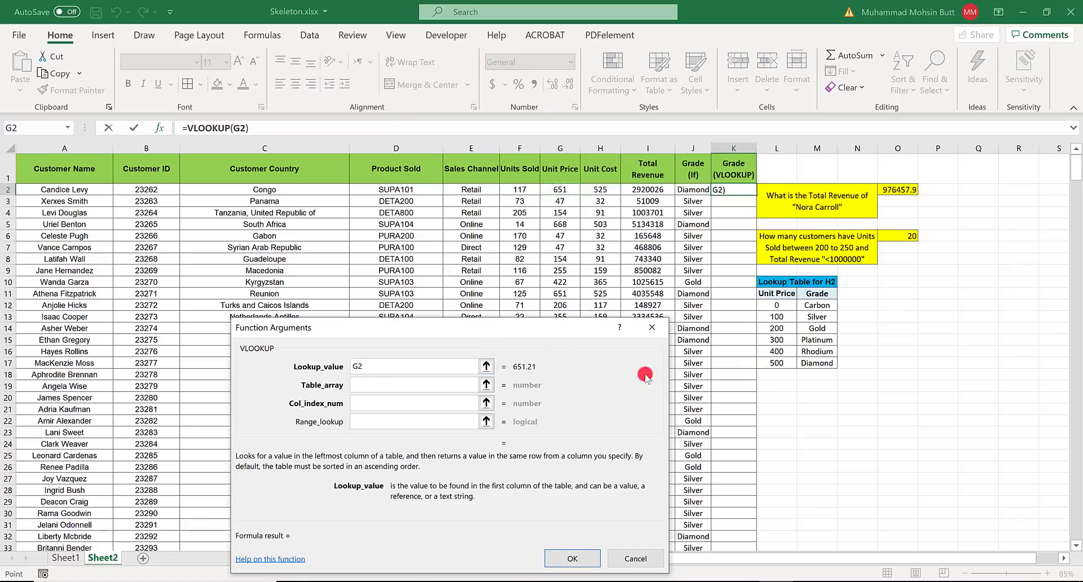
click(360, 384)
drag(768, 308, 817, 369)
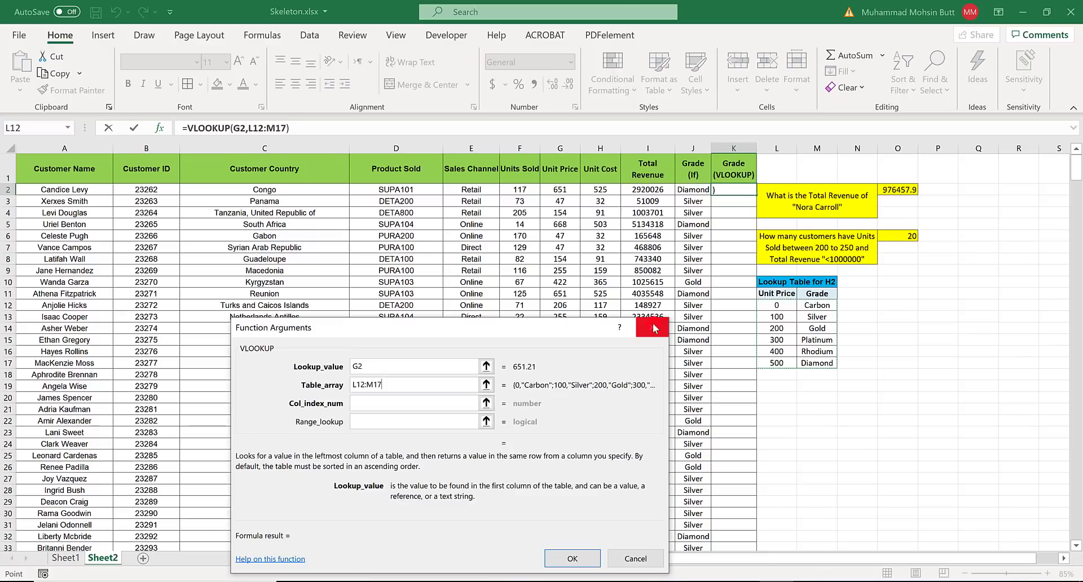
key(F4)
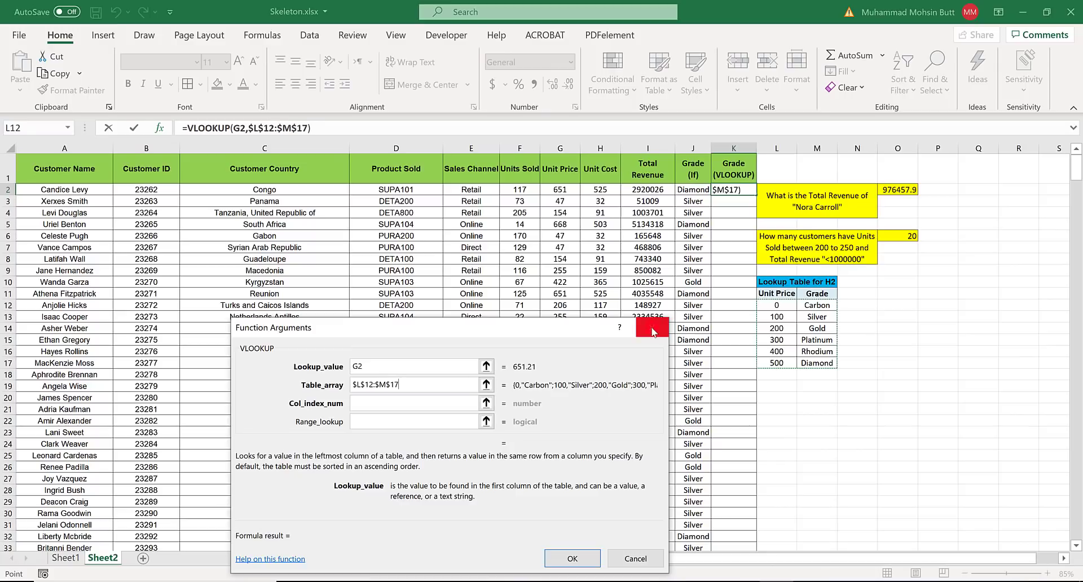
- Complete the K2 VLOOKUP formula with column index number 2 and range lookup TRUE
click(393, 399)
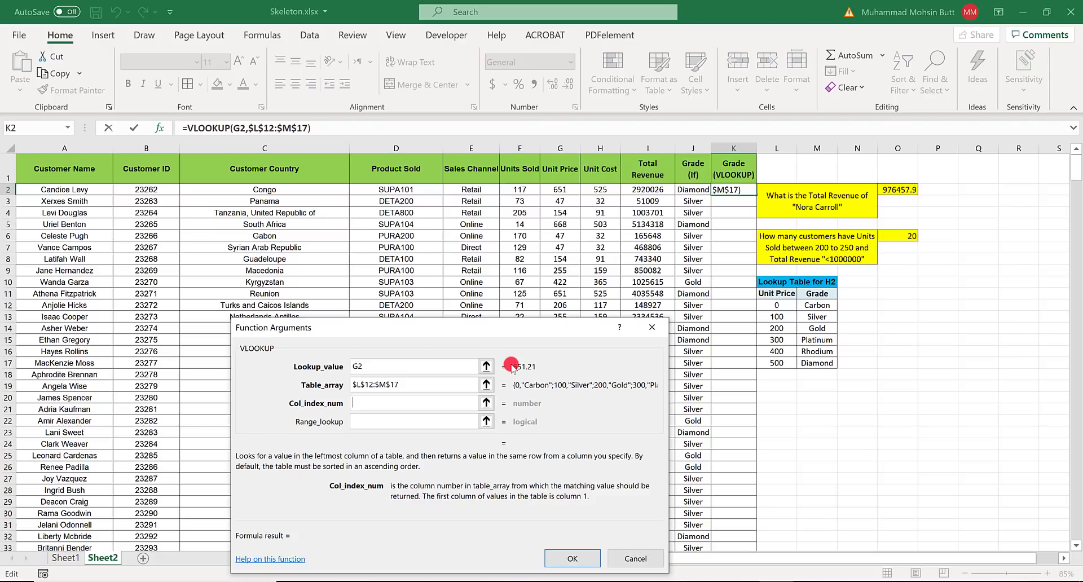
text(2)
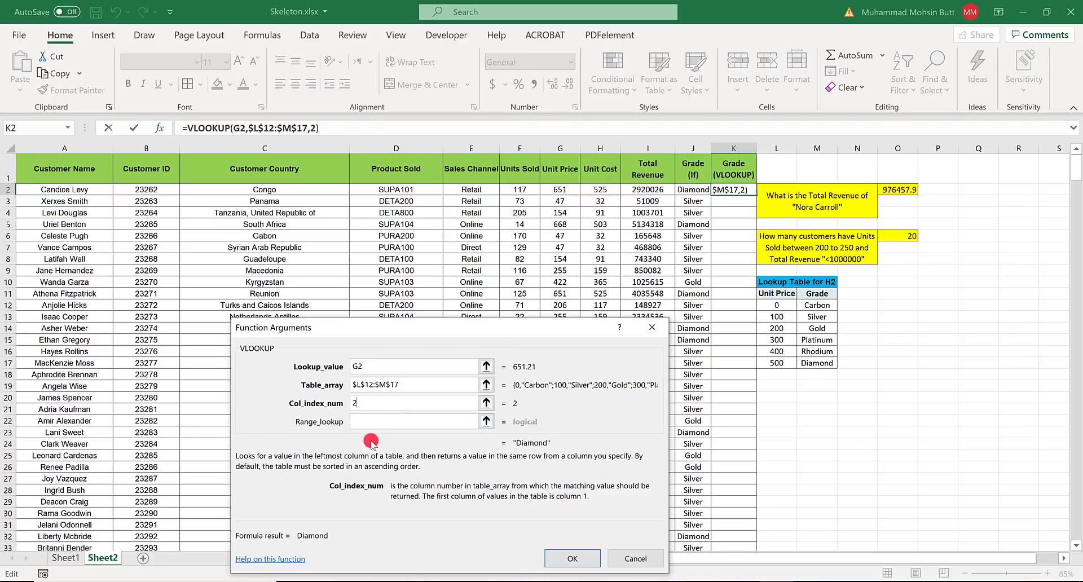
click(362, 420)
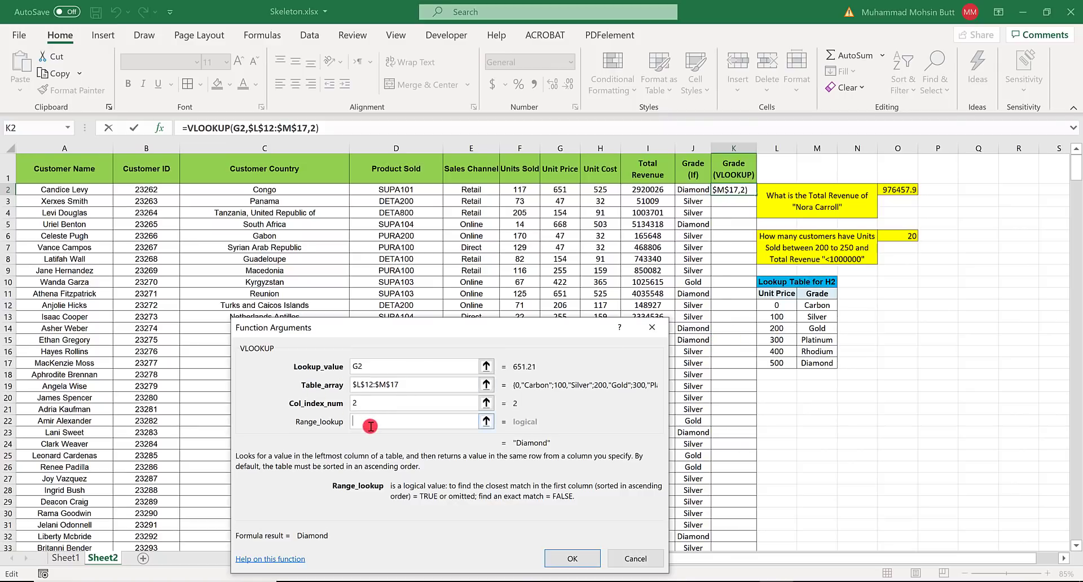
text(TRUE)
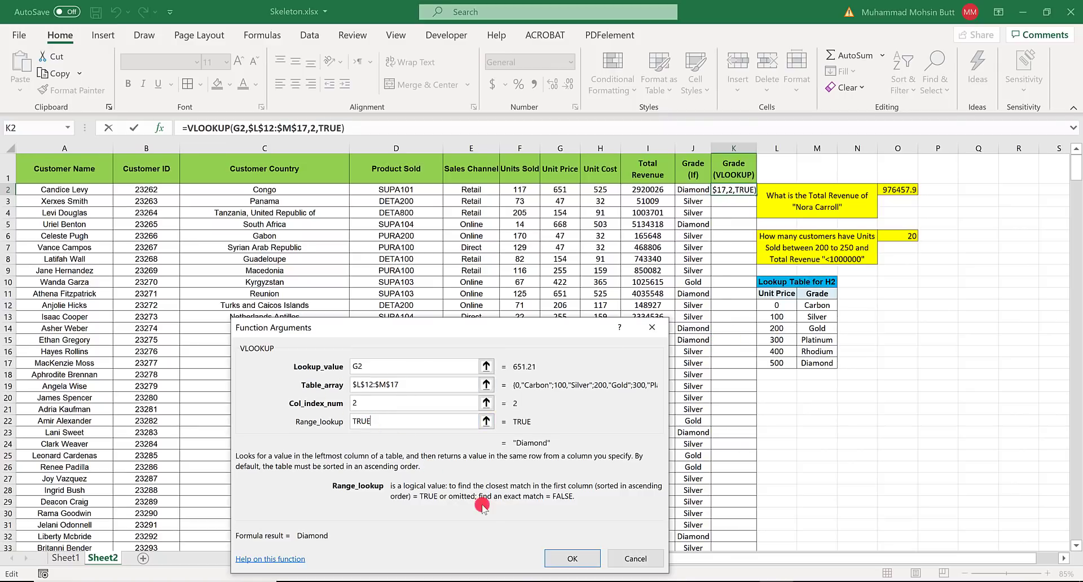
click(572, 558)
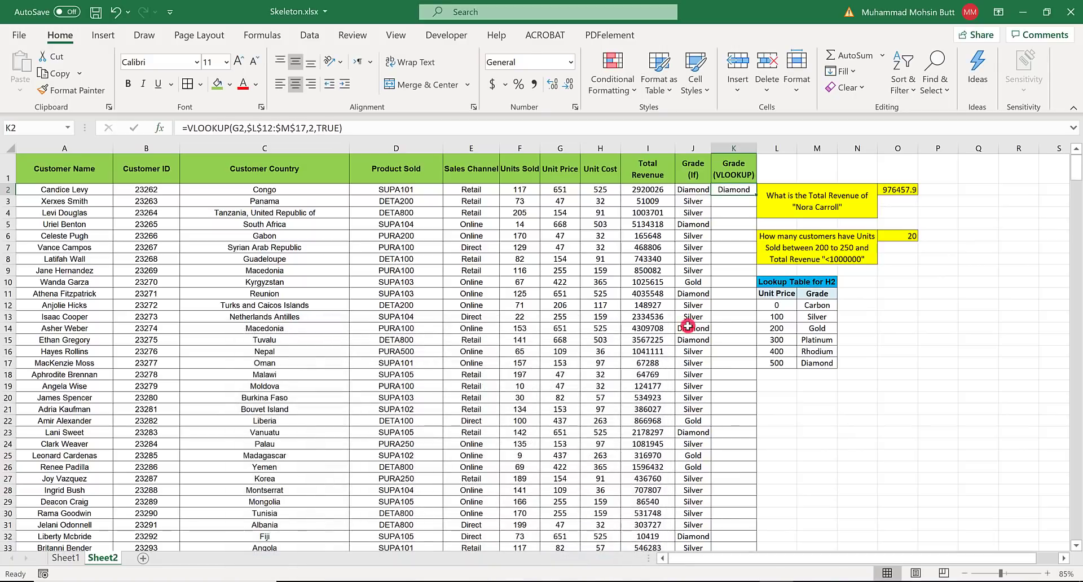
- Fill the K2 VLOOKUP formula down the Grade (VLOOKUP) column and switch to Sheet1
double_click(754, 195)
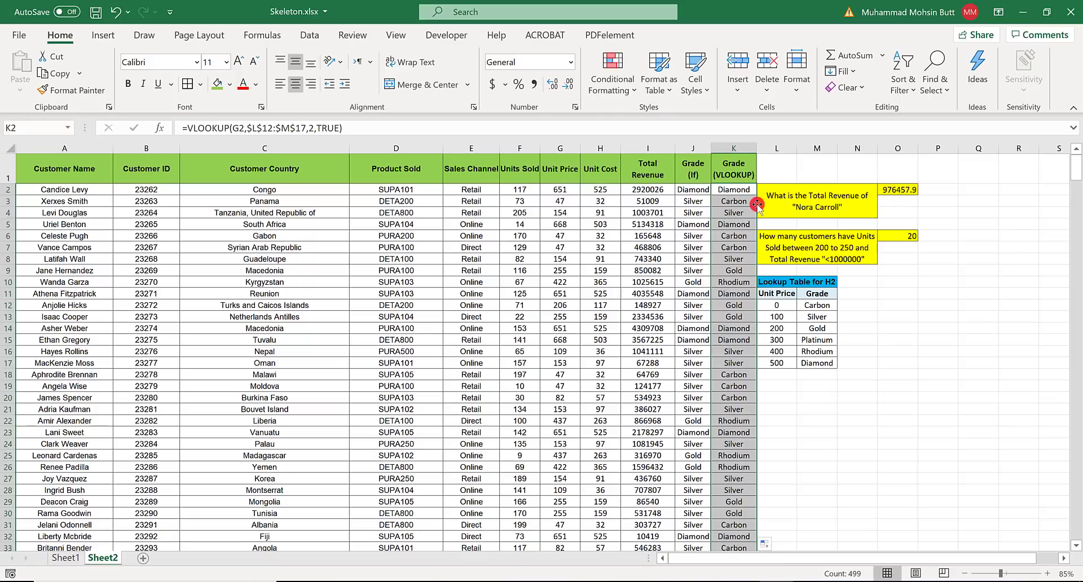
click(72, 558)
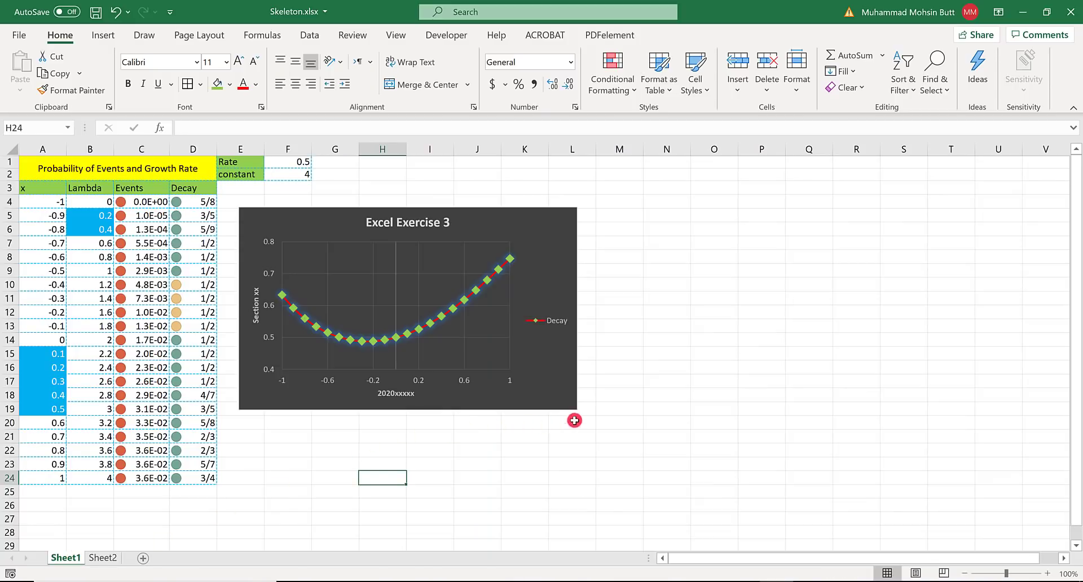